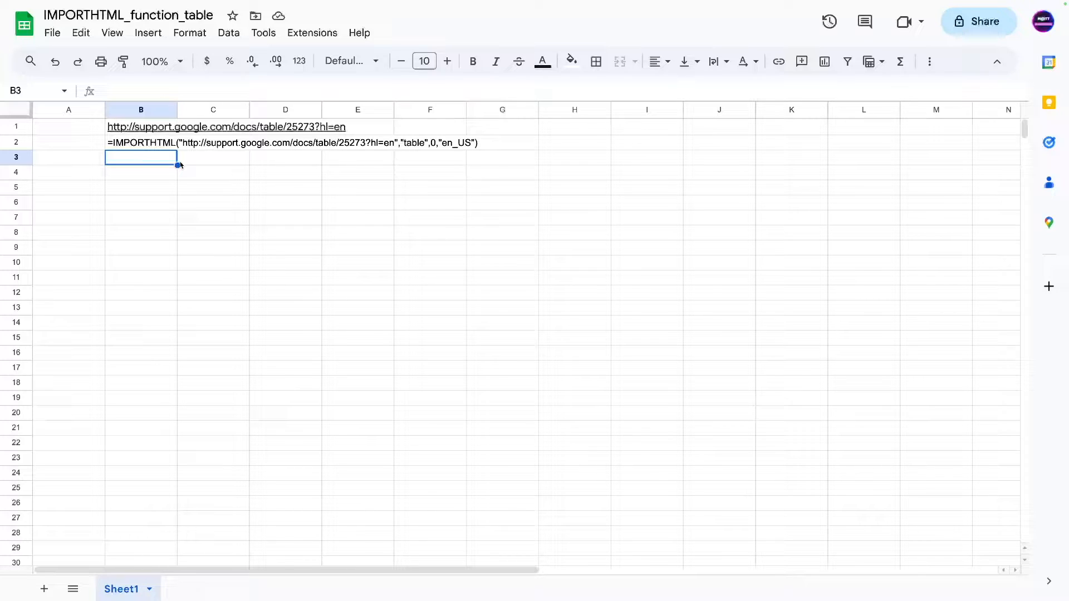
- Look over the source URL in B1 and the IMPORTHTML formula text in B2
click(134, 145)
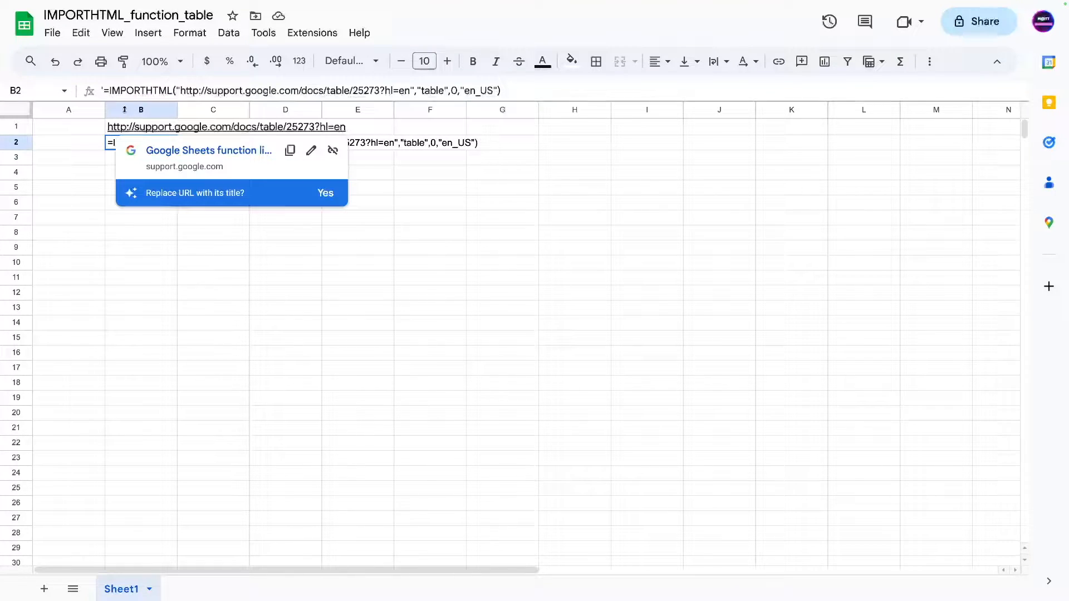
click(161, 281)
click(68, 205)
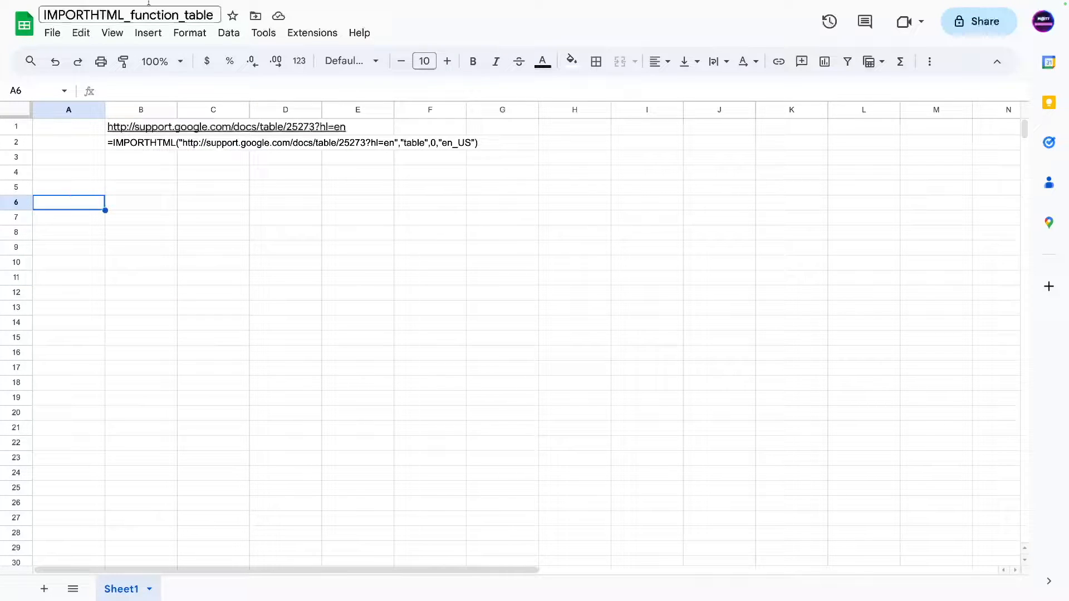
click(127, 162)
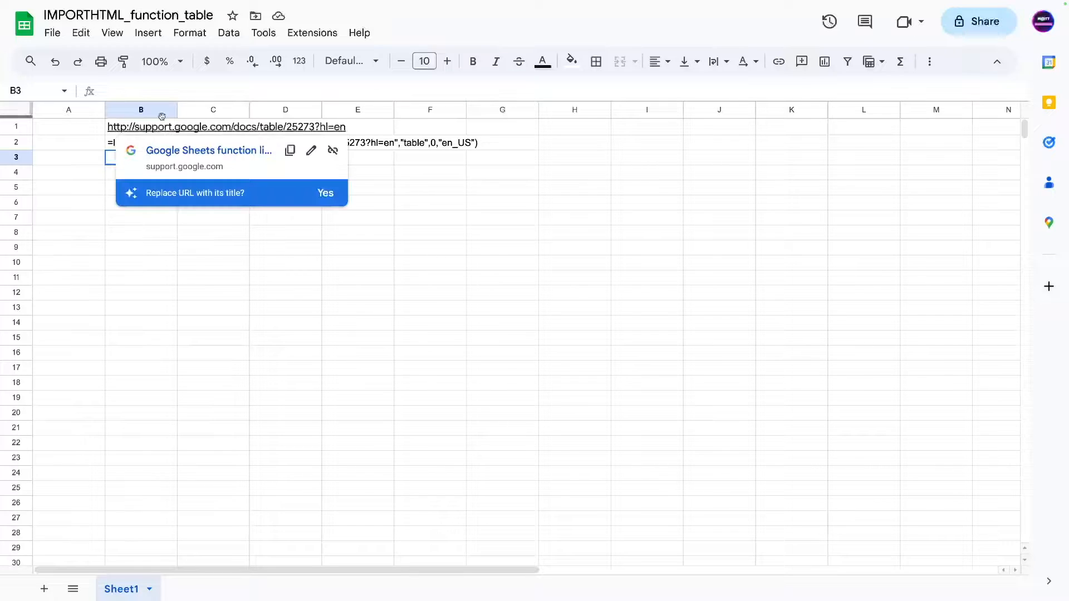
click(74, 143)
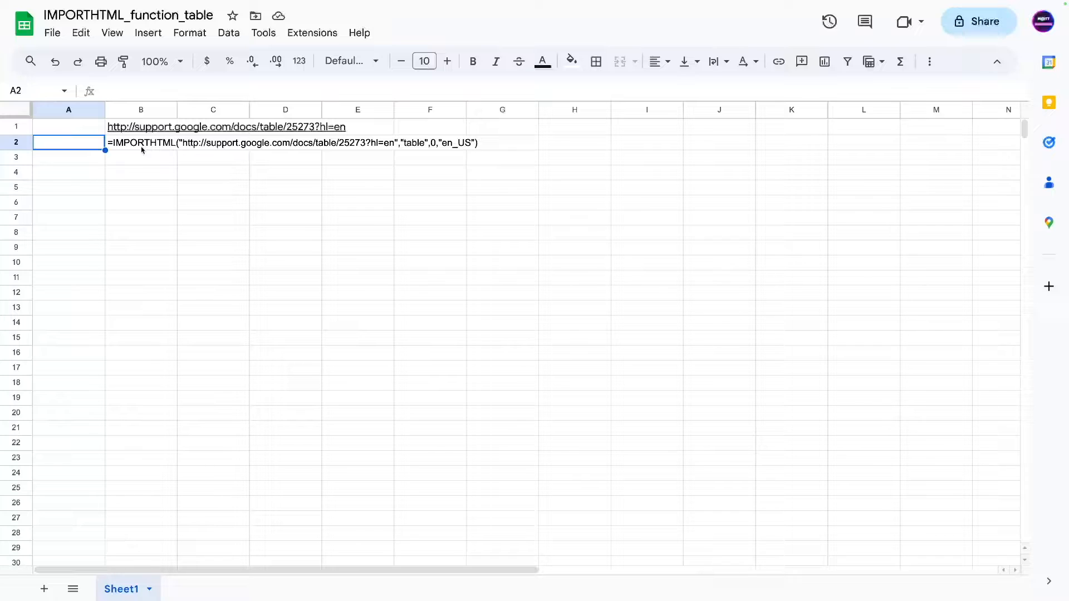
mouse_move(150, 134)
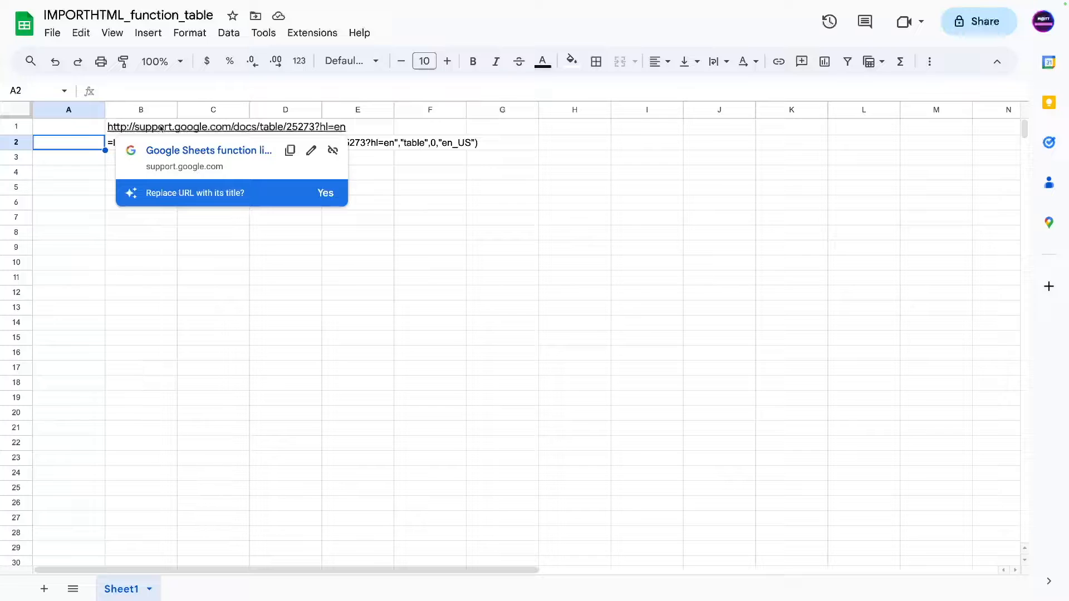
click(75, 234)
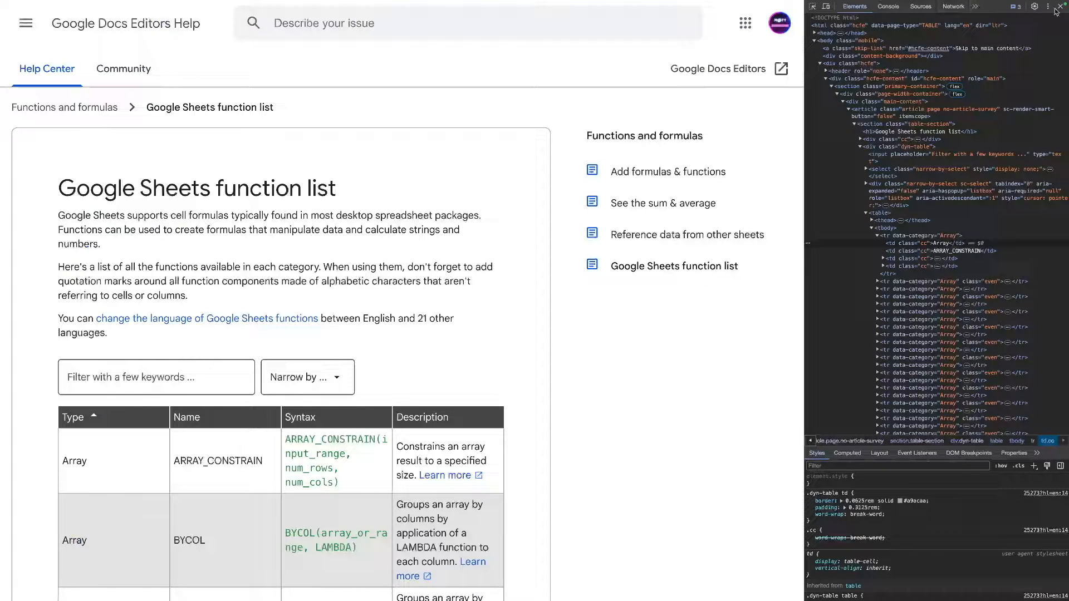
- On the Google Sheets function list help page, close the developer tools and look through the function table's columns and rows
key(F12)
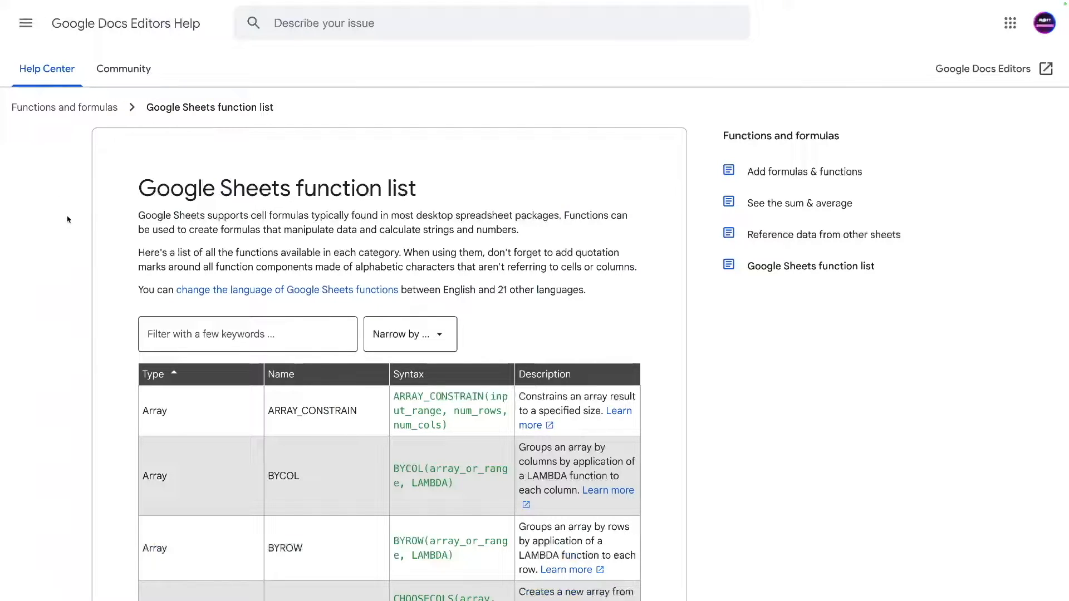
scroll(356, 339, down, 20)
scroll(343, 327, down, 20)
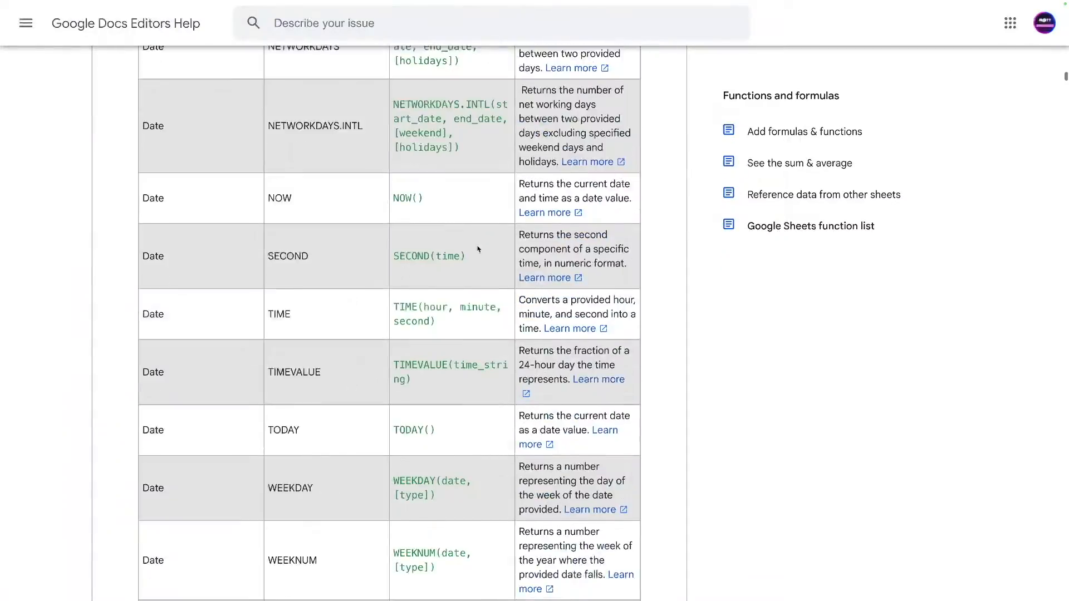
drag(1063, 84, 1066, 3)
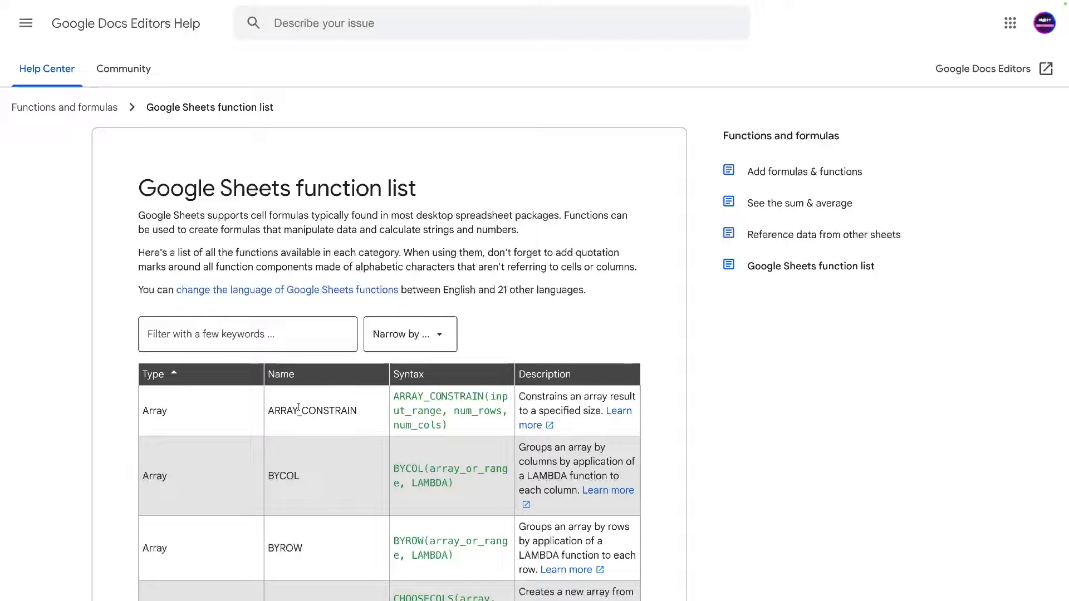
drag(147, 374, 601, 516)
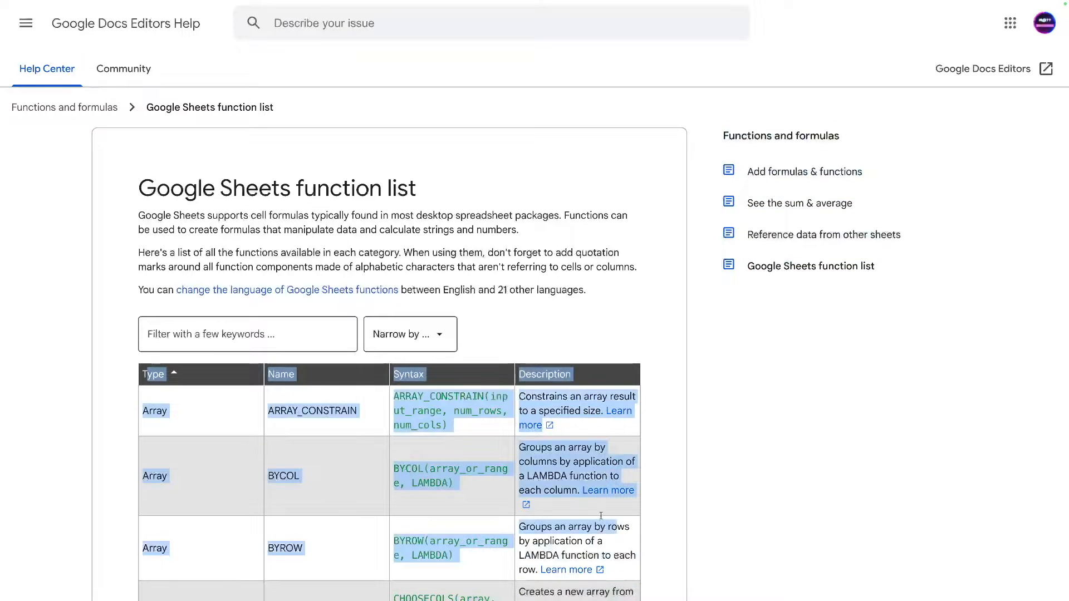
scroll(601, 516, down, 4)
click(233, 374)
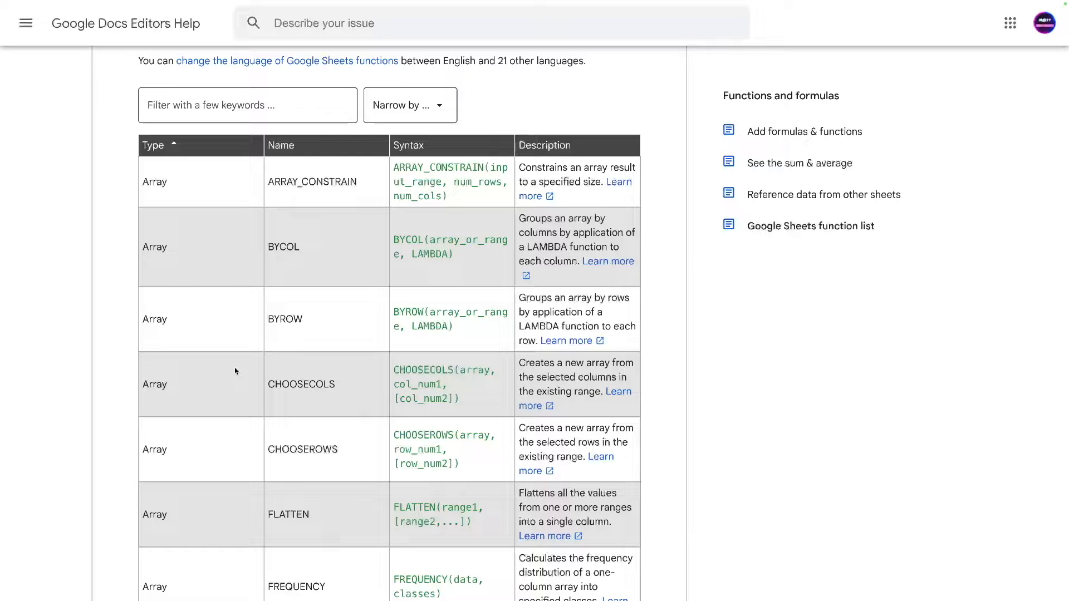
scroll(235, 371, up, 4)
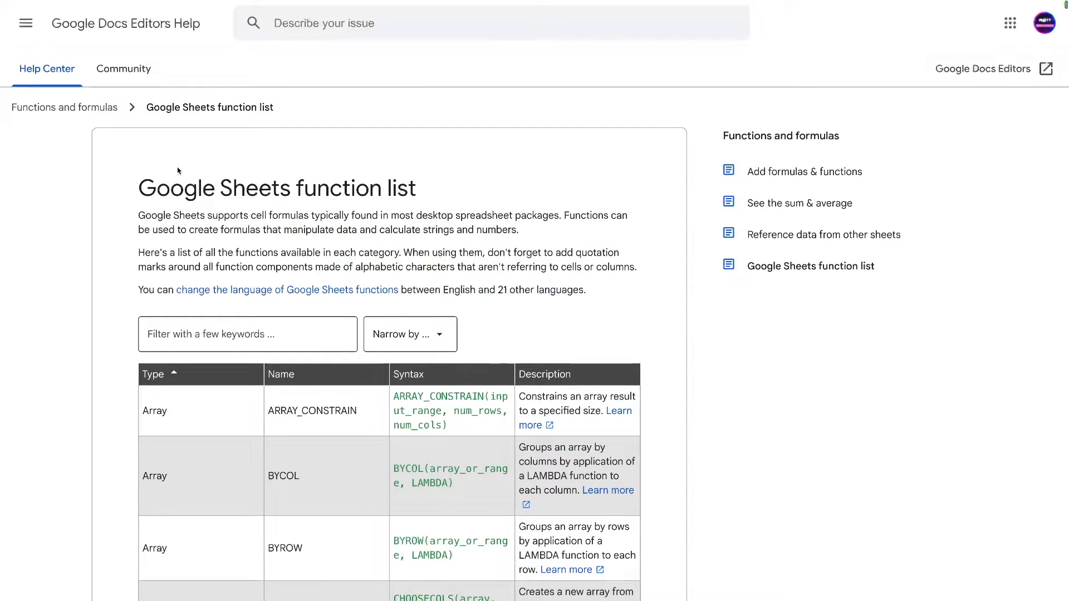
scroll(206, 252, down, 1)
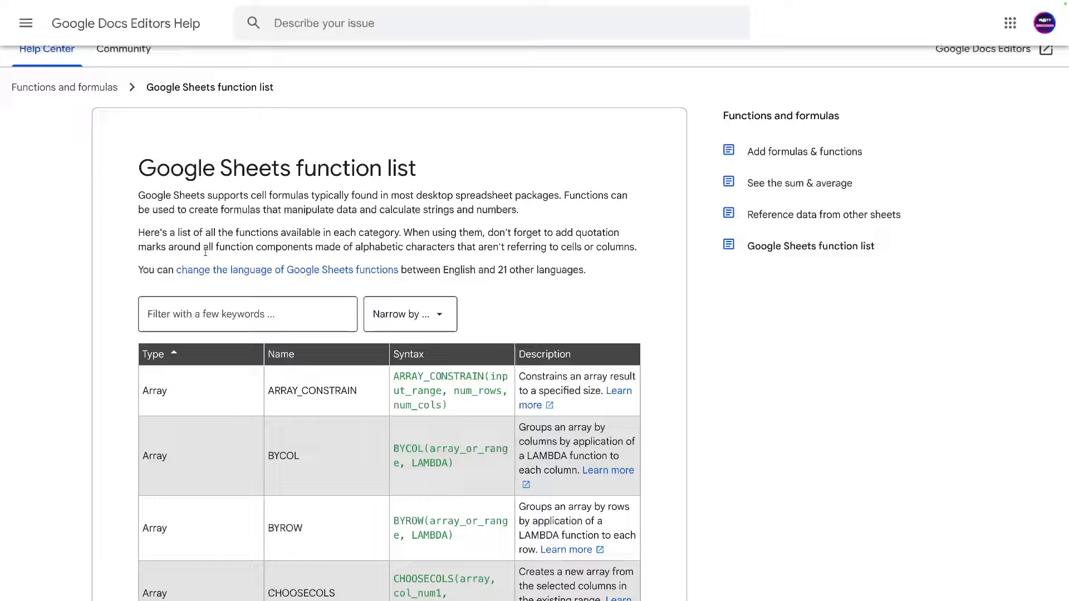
scroll(311, 306, down, 7)
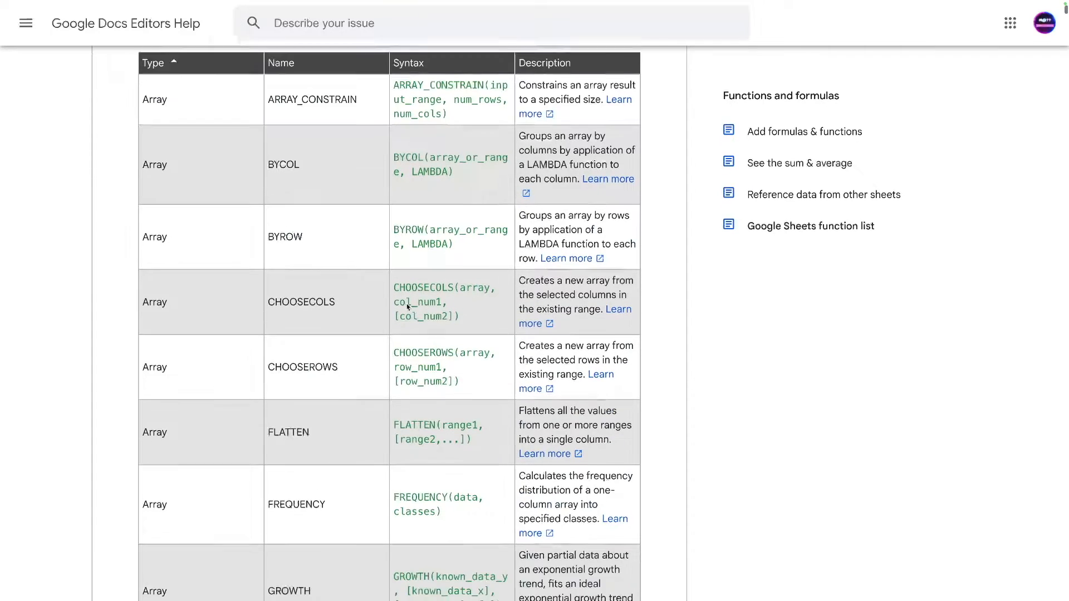
scroll(311, 306, up, 8)
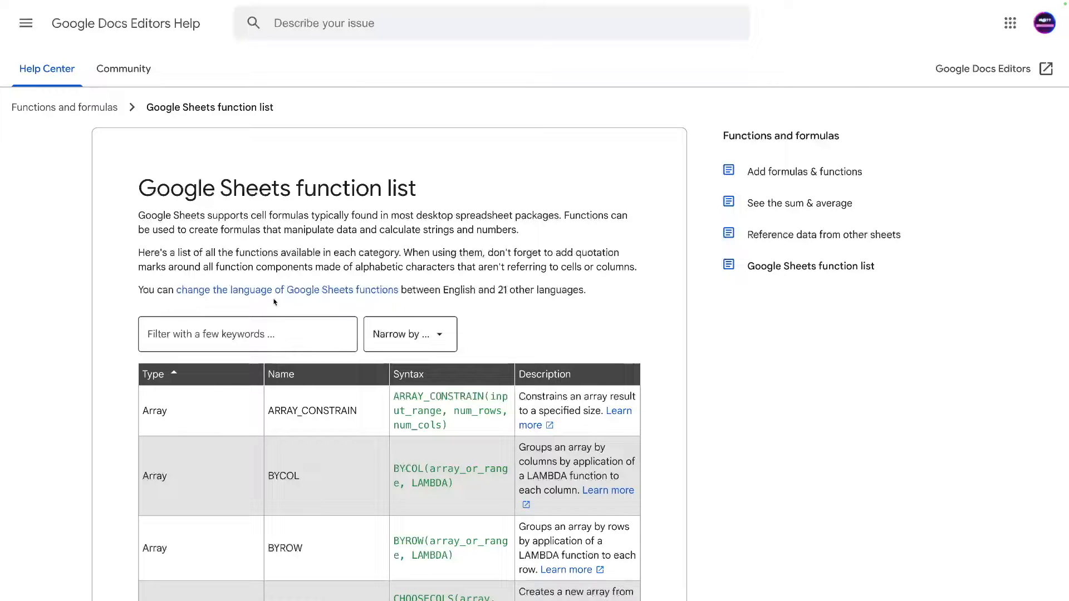
scroll(391, 470, down, 1)
scroll(391, 470, down, 1)
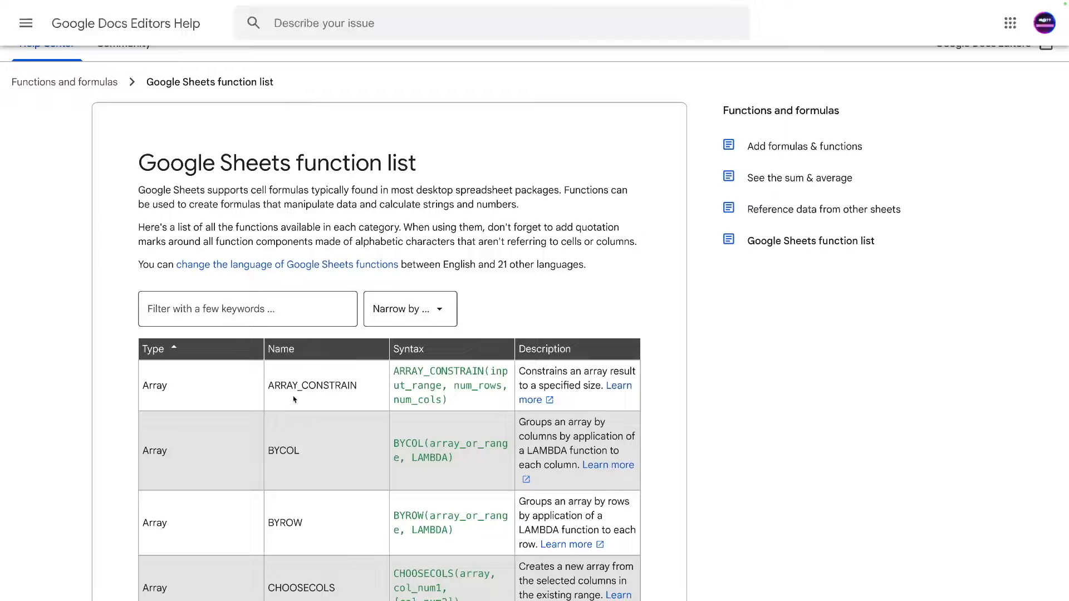
- Inspect the HTML of the first Array cell in the function table, closing the developer tools when done
right_click(183, 383)
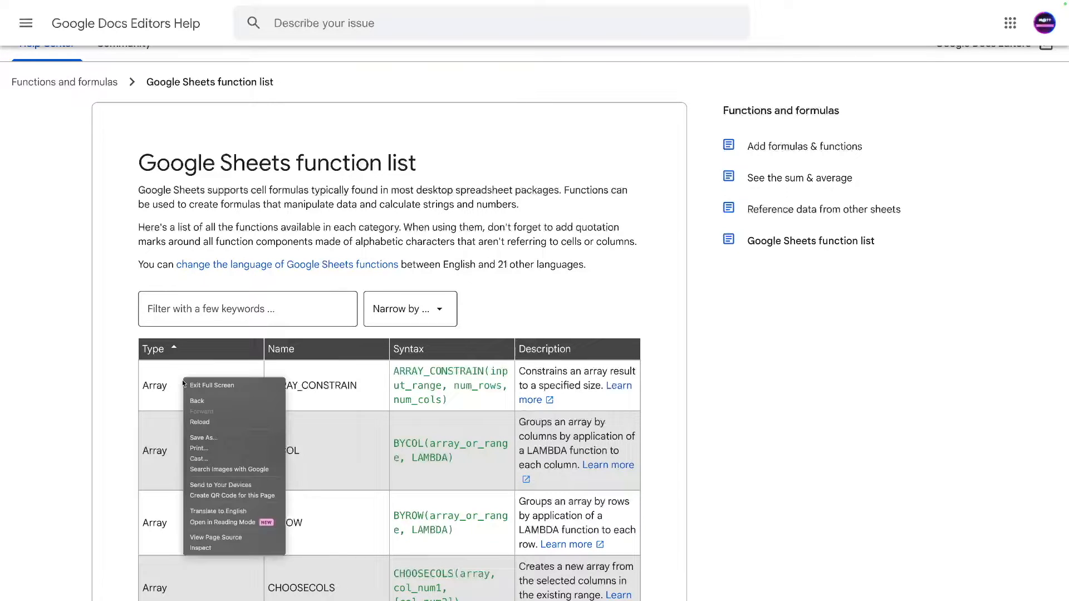
click(201, 549)
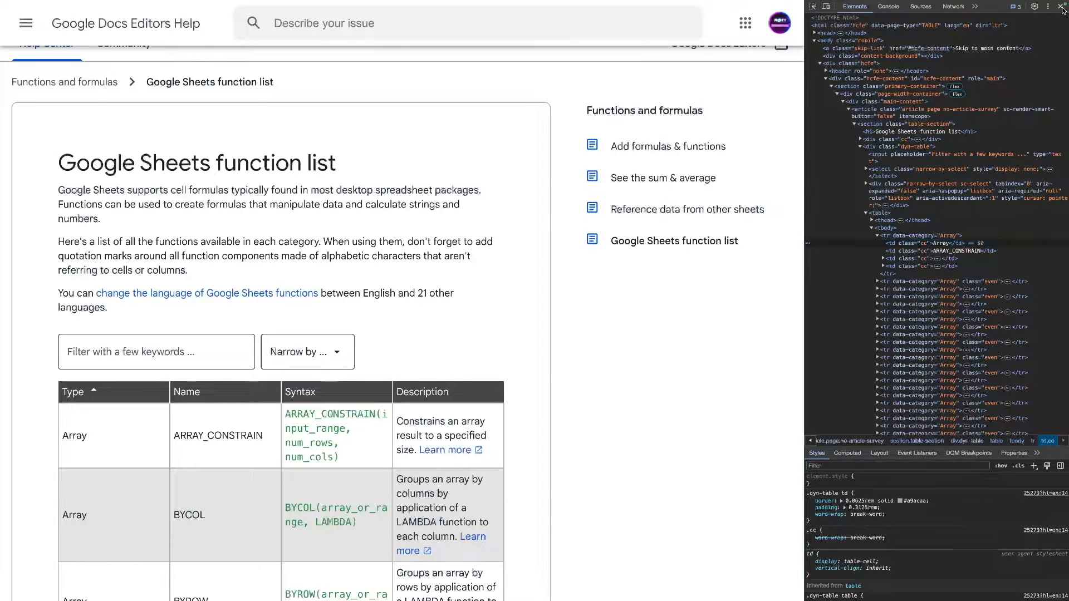
key(super+alt+i)
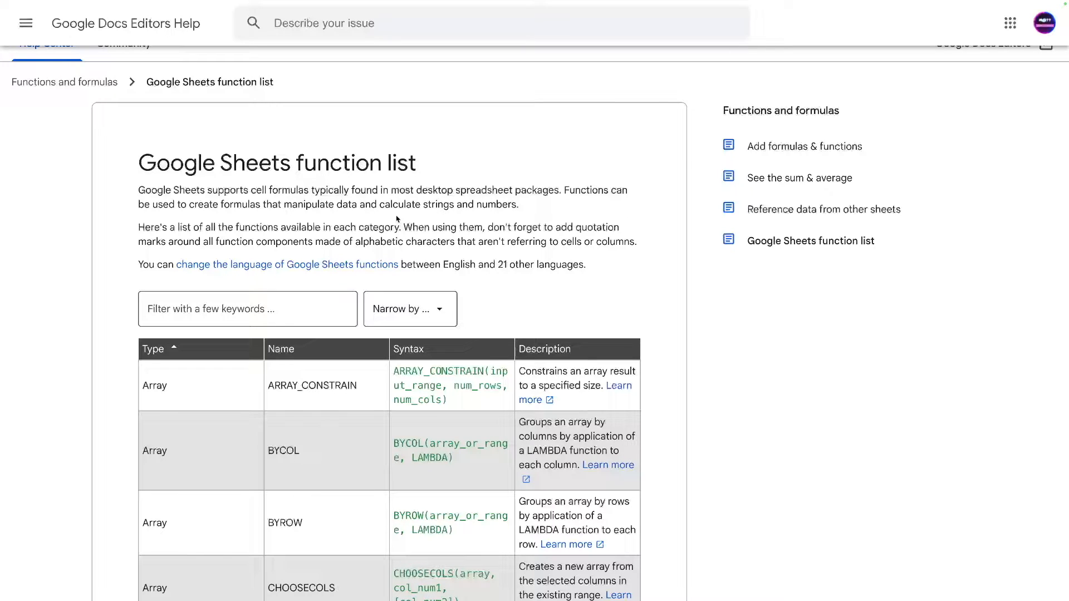
- Switch back to the spreadsheet and remove the leading apostrophe from the IMPORTHTML formula text in B2
key(ctrl+Tab)
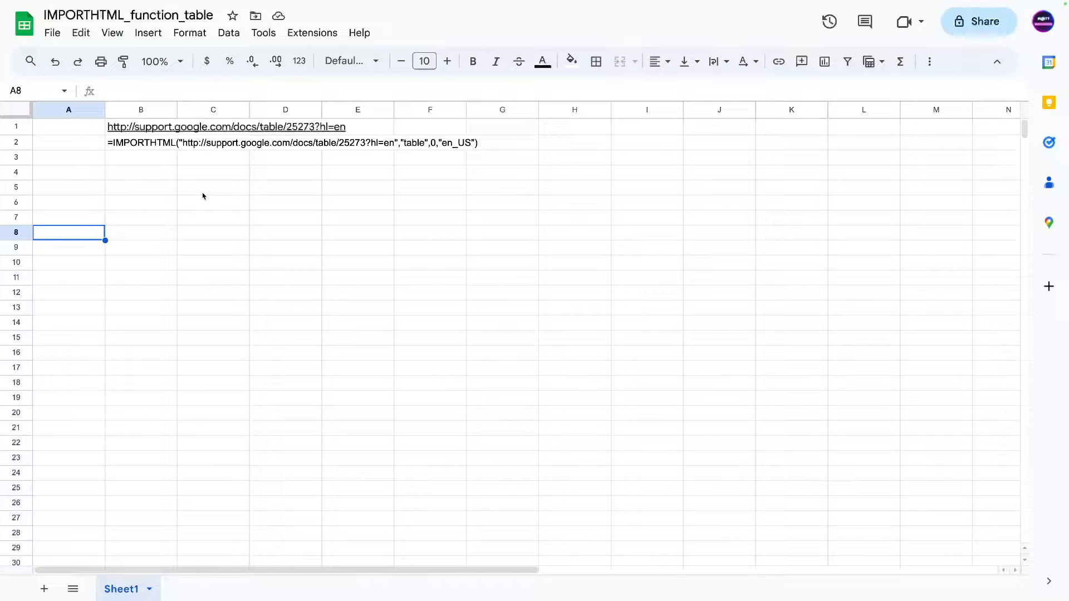
click(144, 147)
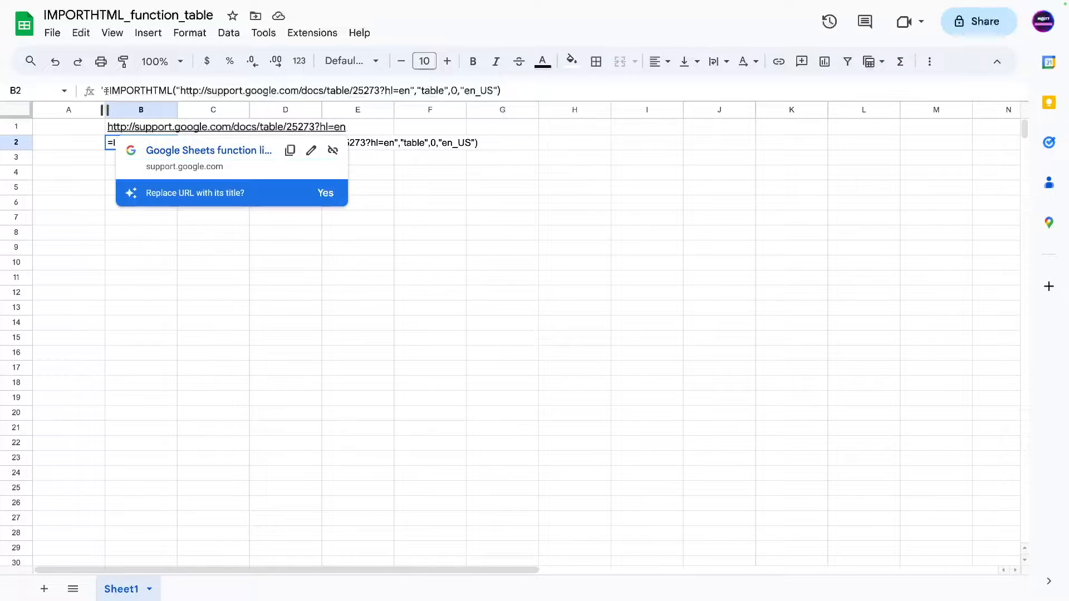
click(107, 91)
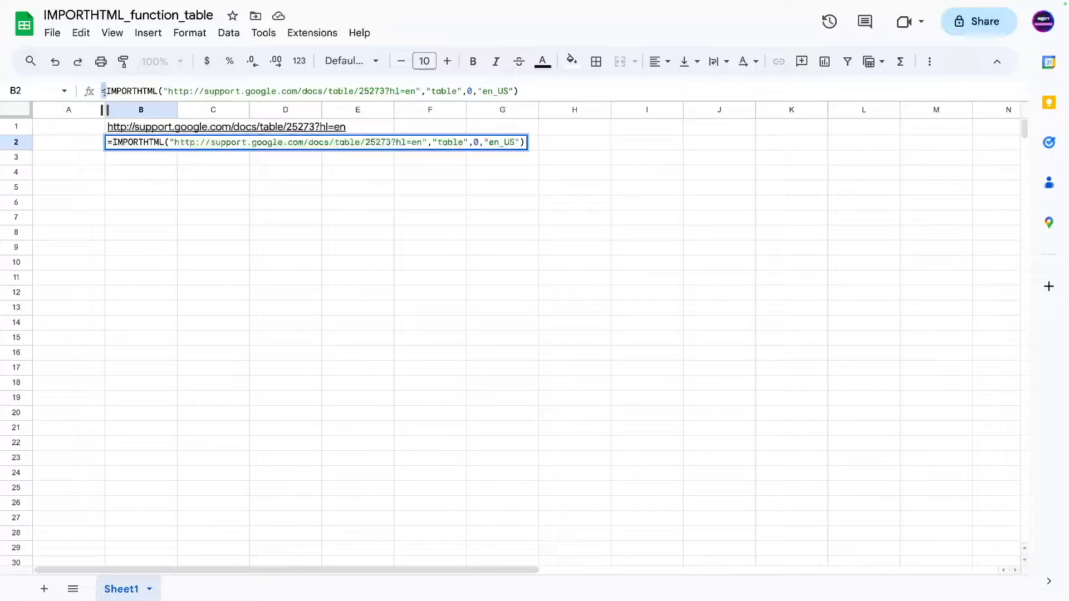
- Remove the opening quotation mark before the URL in the B2 formula and put it back
drag(107, 90, 423, 90)
click(170, 89)
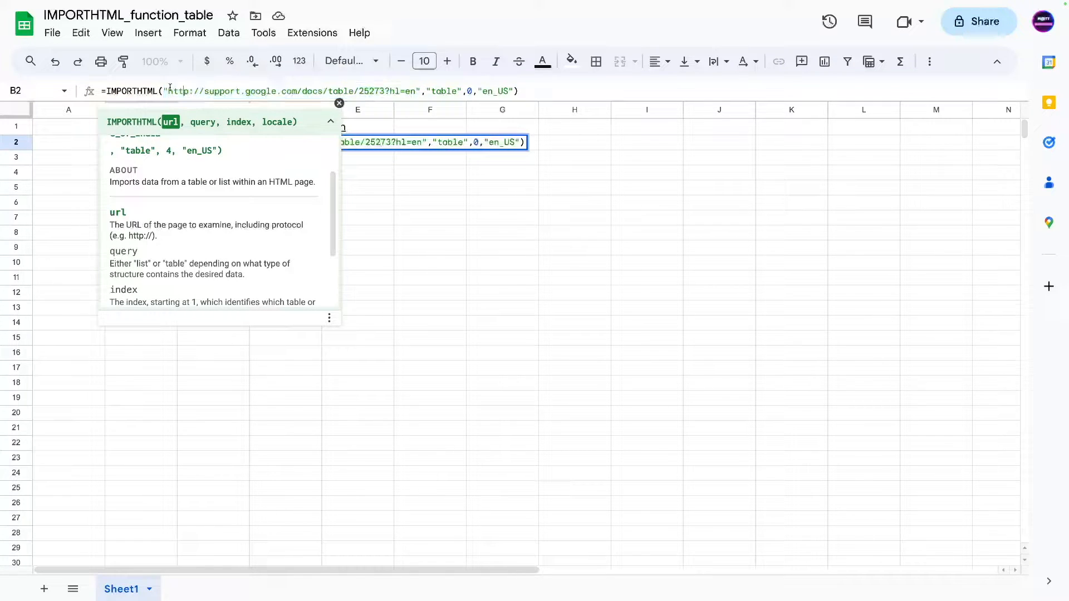
key(BackSpace)
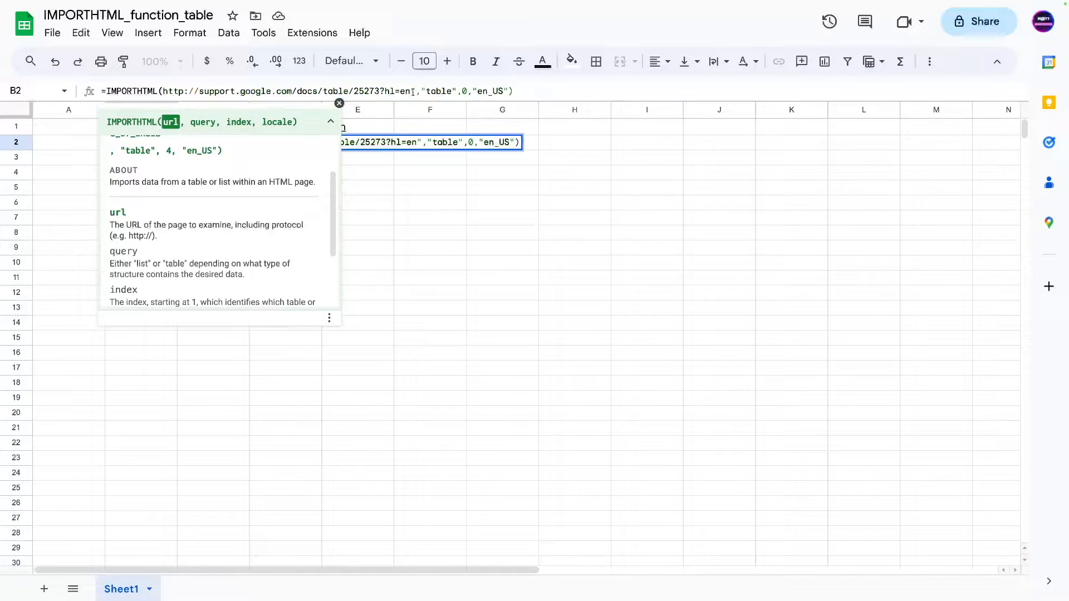
text(")
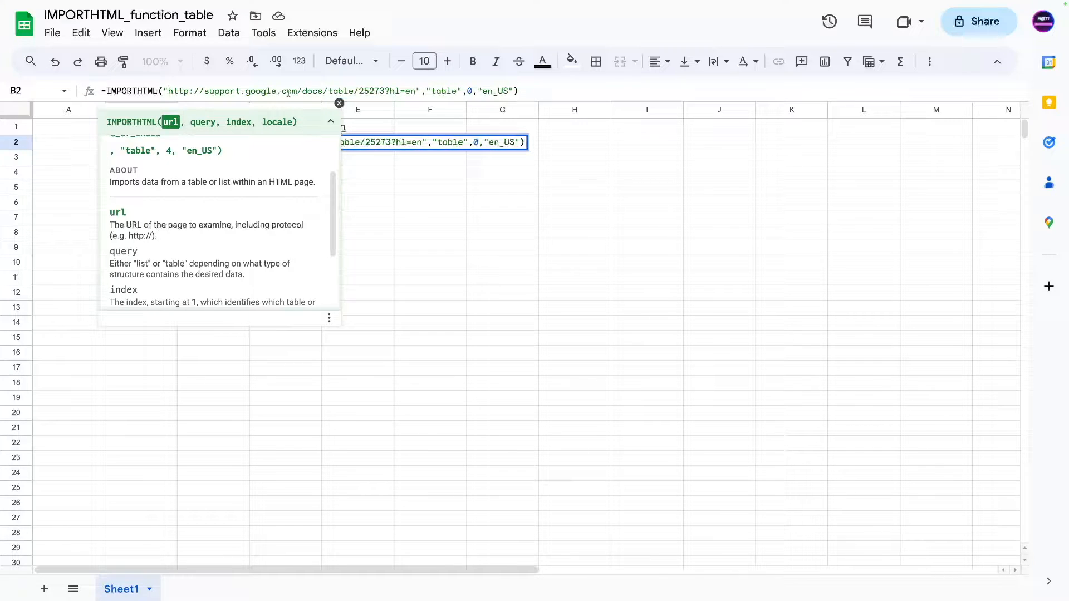
- Examine the url, query, index and locale arguments of the B2 formula and their help descriptions
drag(420, 92, 161, 94)
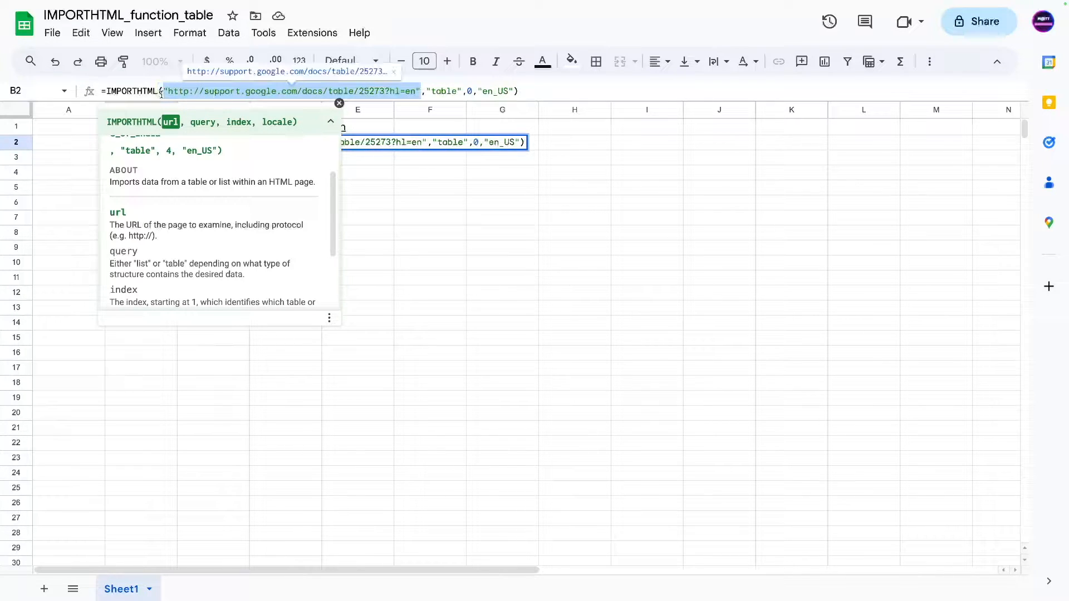
click(429, 90)
drag(427, 91, 460, 91)
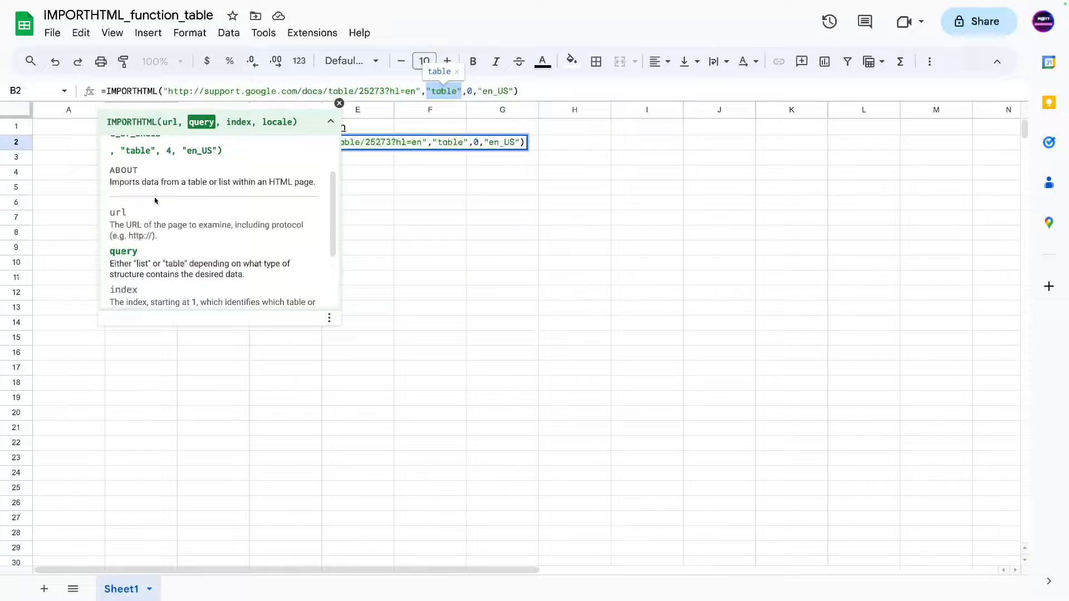
scroll(156, 221, down, 1)
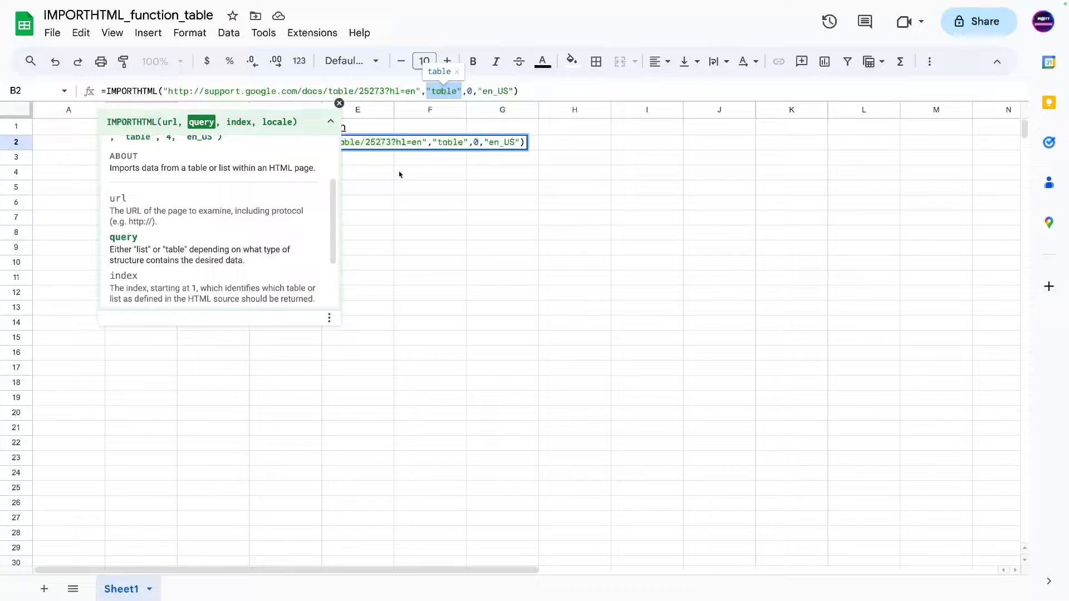
click(469, 90)
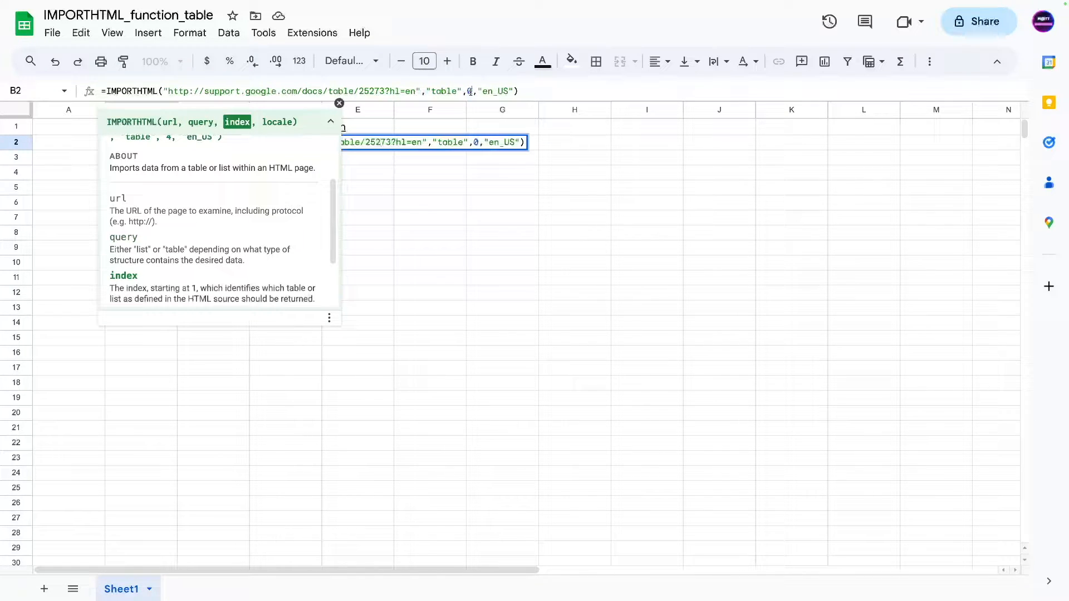
scroll(183, 275, down, 2)
scroll(192, 247, up, 1)
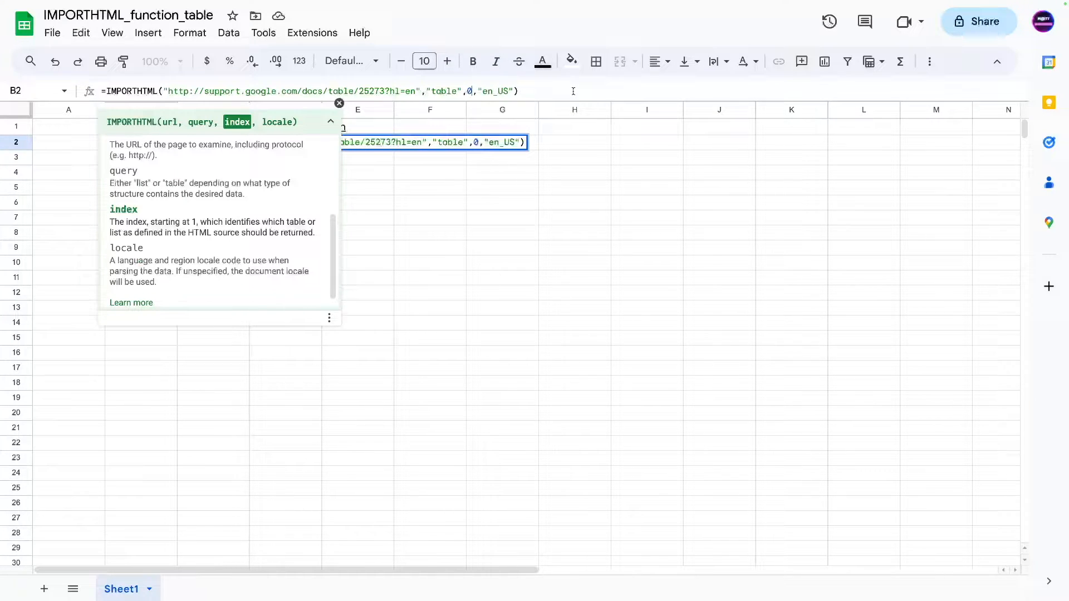
click(531, 90)
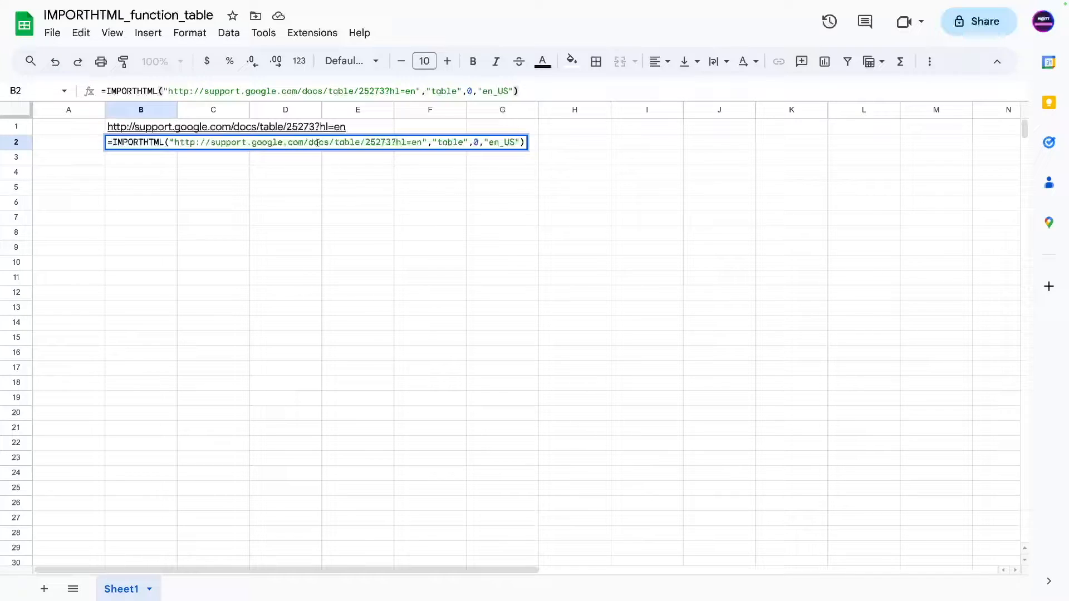
click(482, 91)
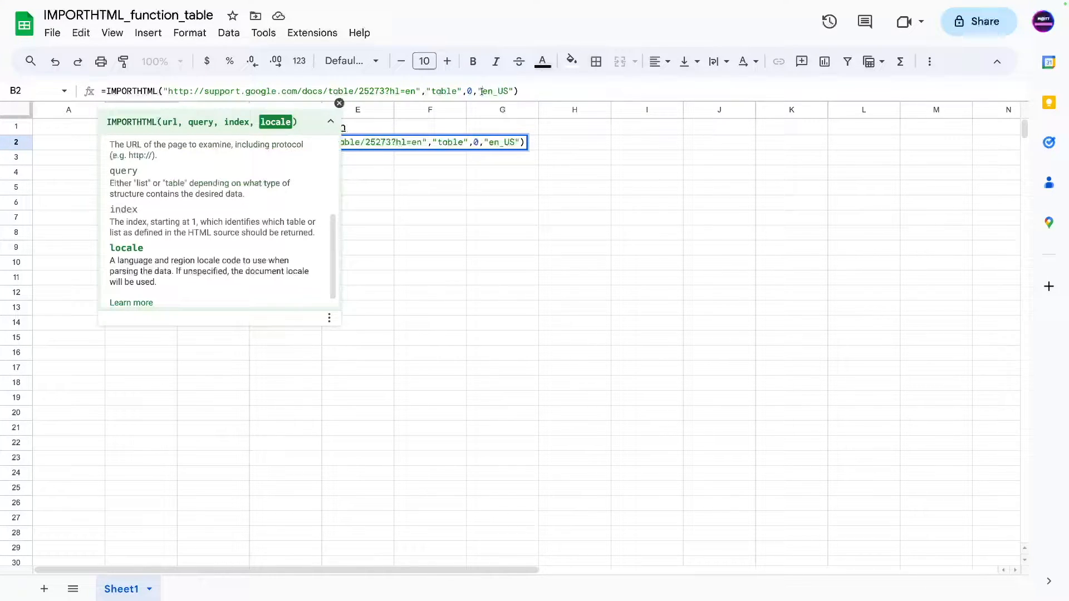
scroll(212, 234, down, 1)
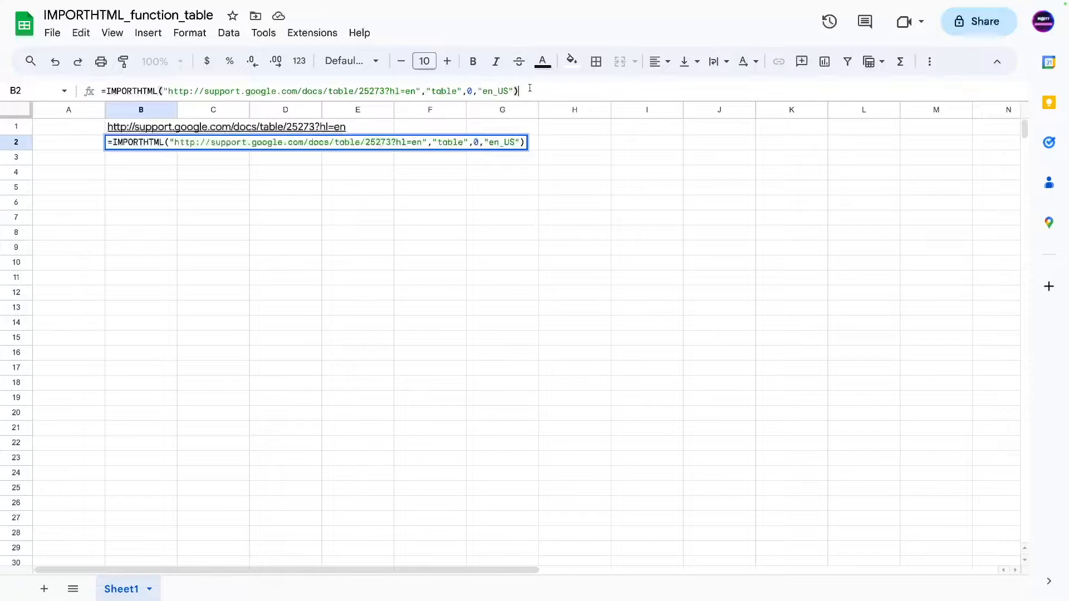
- Commit the IMPORTHTML formula in B2 to import the web page's table with index 0 and locale "en_US"
key(Return)
key(Left)
key(Up)
key(Up)
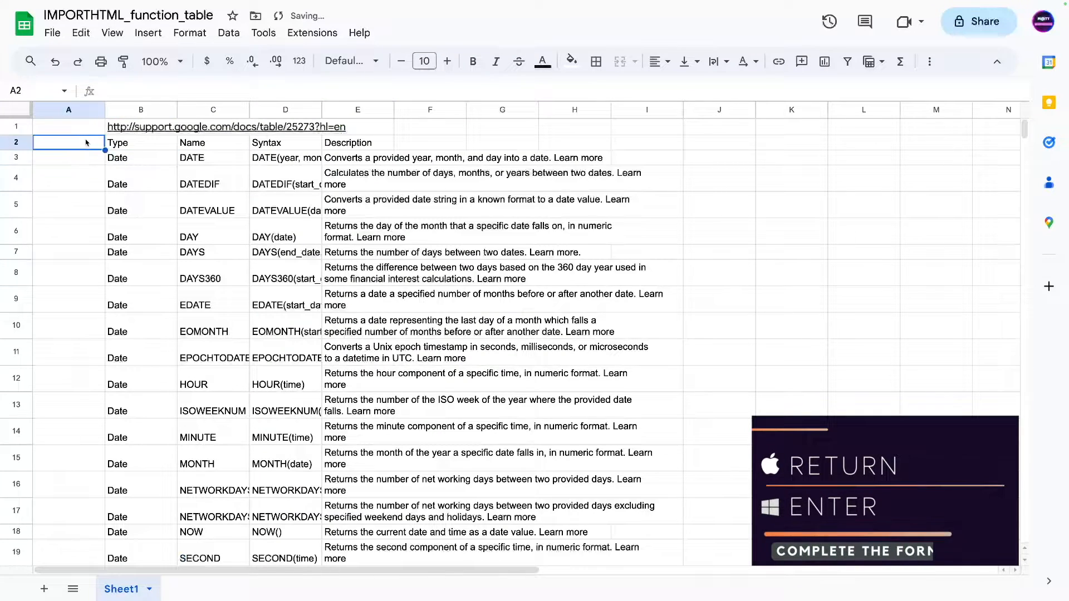
- Clear the source URL from cell B1
key(Right)
key(Delete)
click(65, 146)
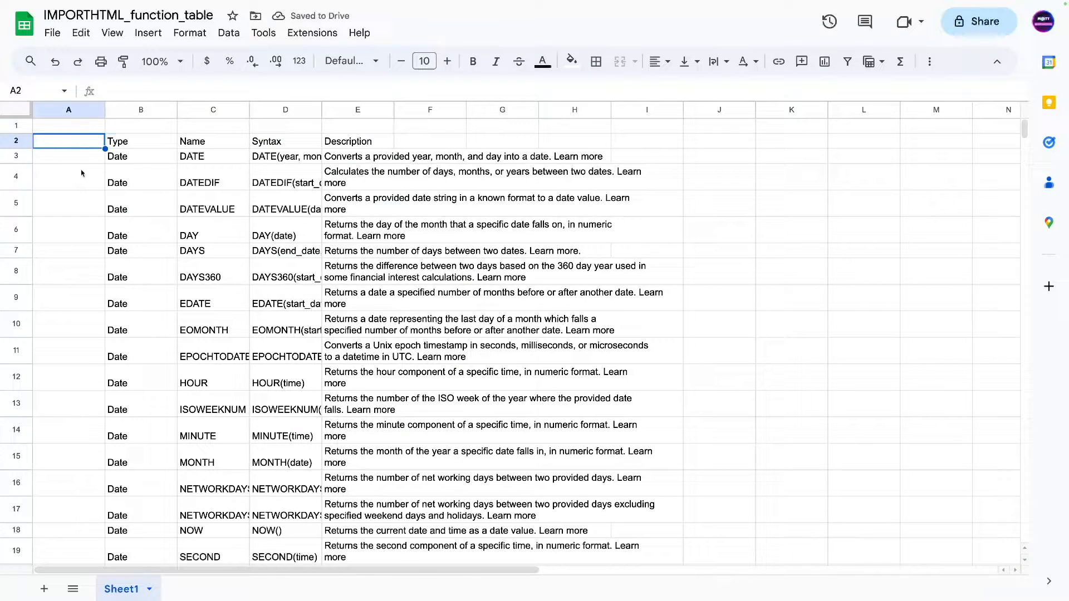
- Browse the Type column of the imported table and compare its order with the function list on the support web page
mouse_move(445, 3)
click(134, 201)
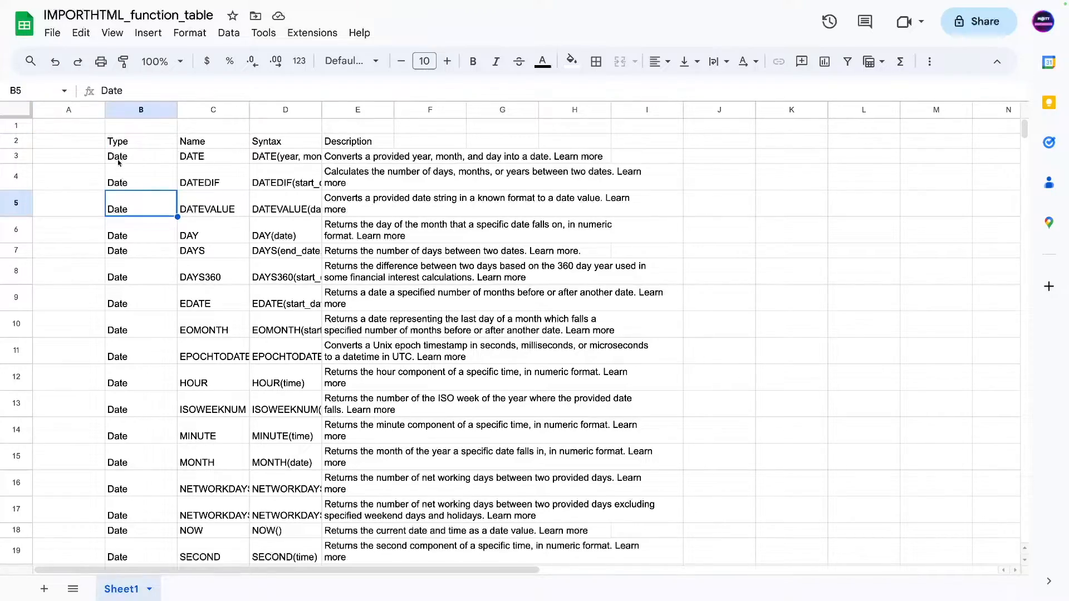
click(122, 146)
scroll(128, 178, down, 5)
click(140, 217)
scroll(140, 217, down, 20)
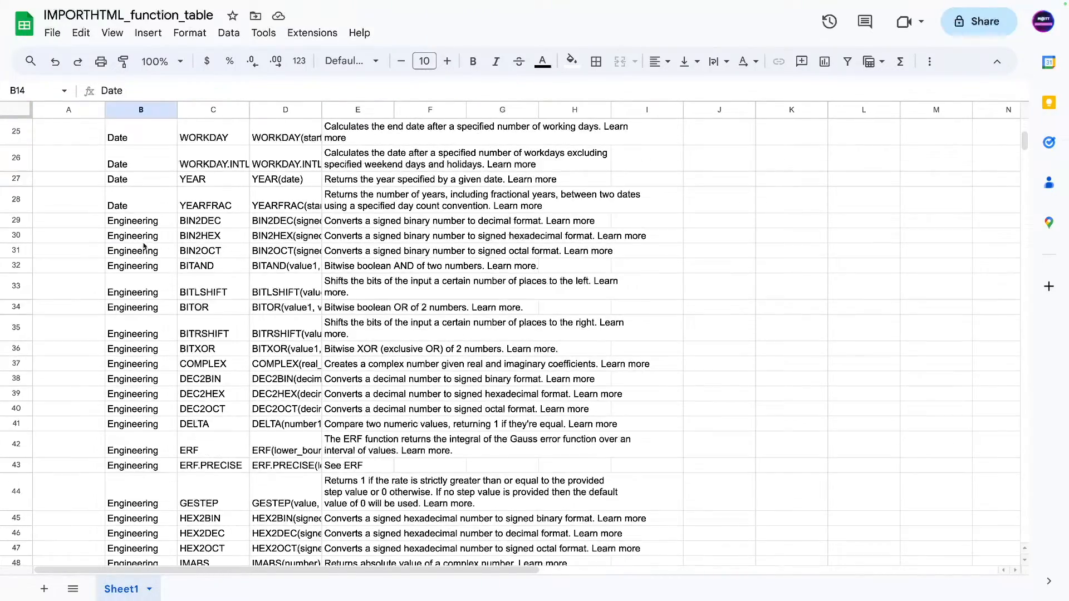
scroll(144, 255, down, 20)
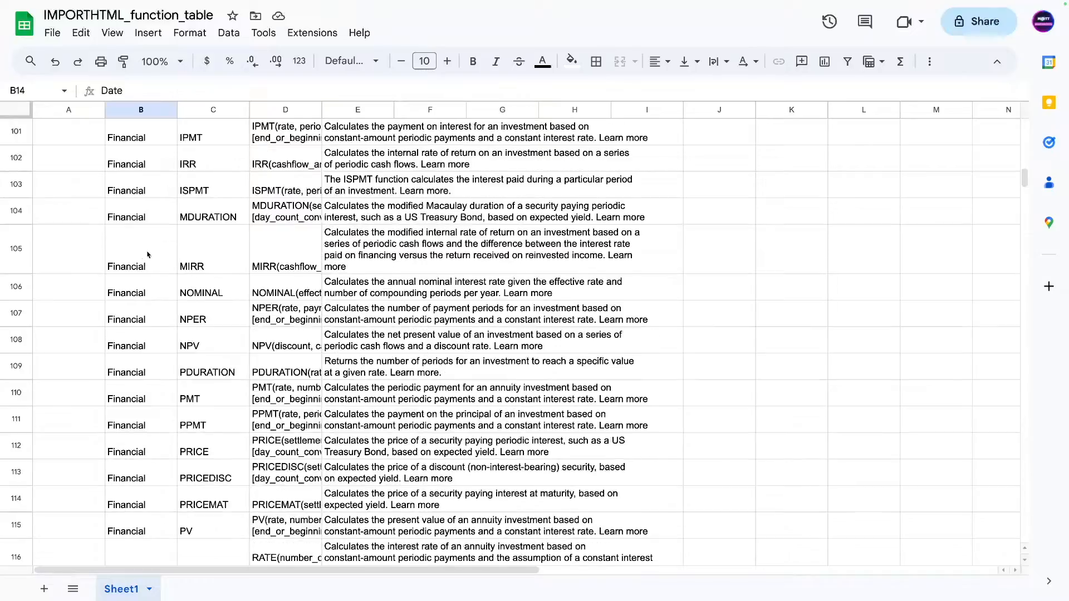
scroll(169, 262, down, 20)
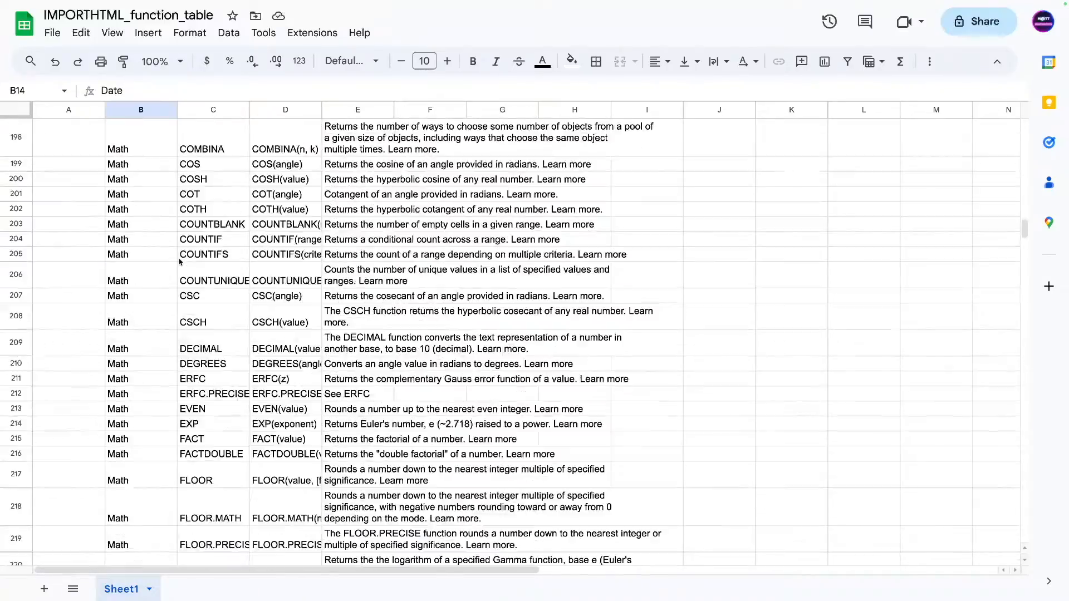
scroll(168, 270, up, 20)
scroll(168, 270, up, 20)
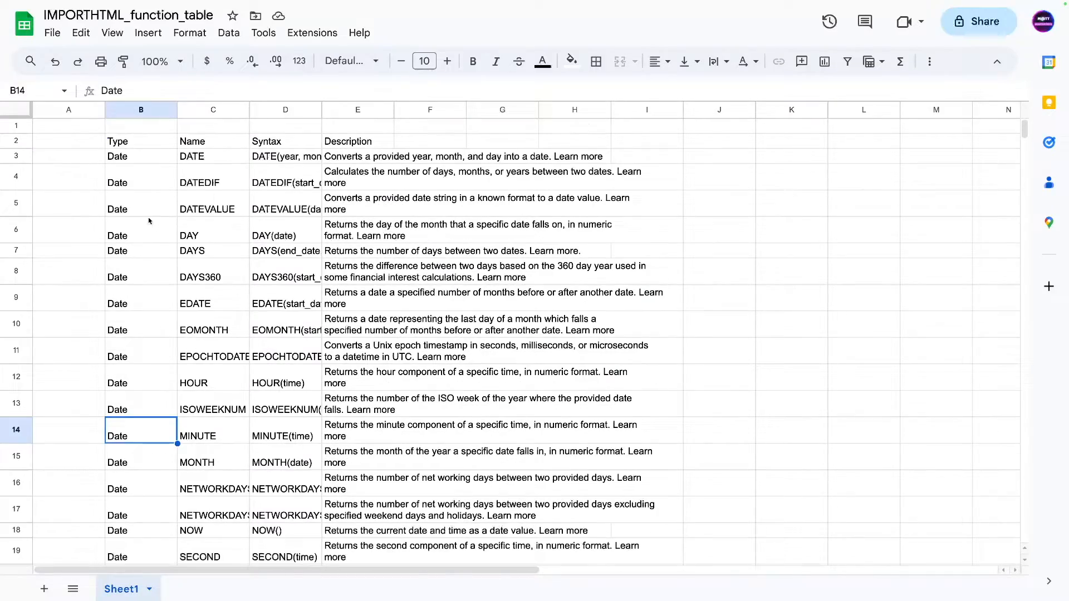
click(125, 161)
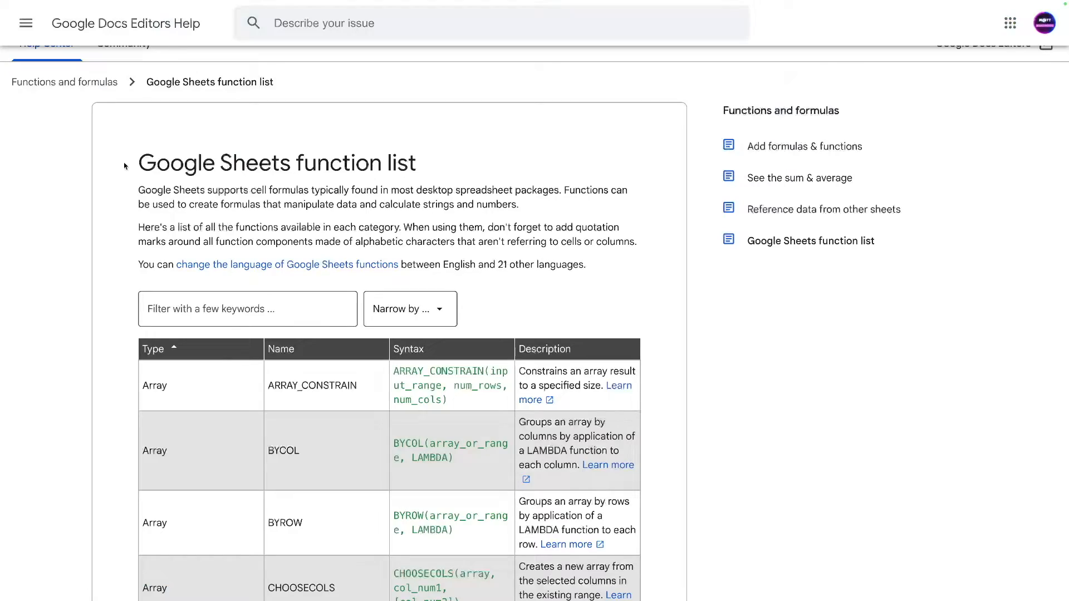
scroll(250, 470, down, 20)
scroll(239, 465, up, 20)
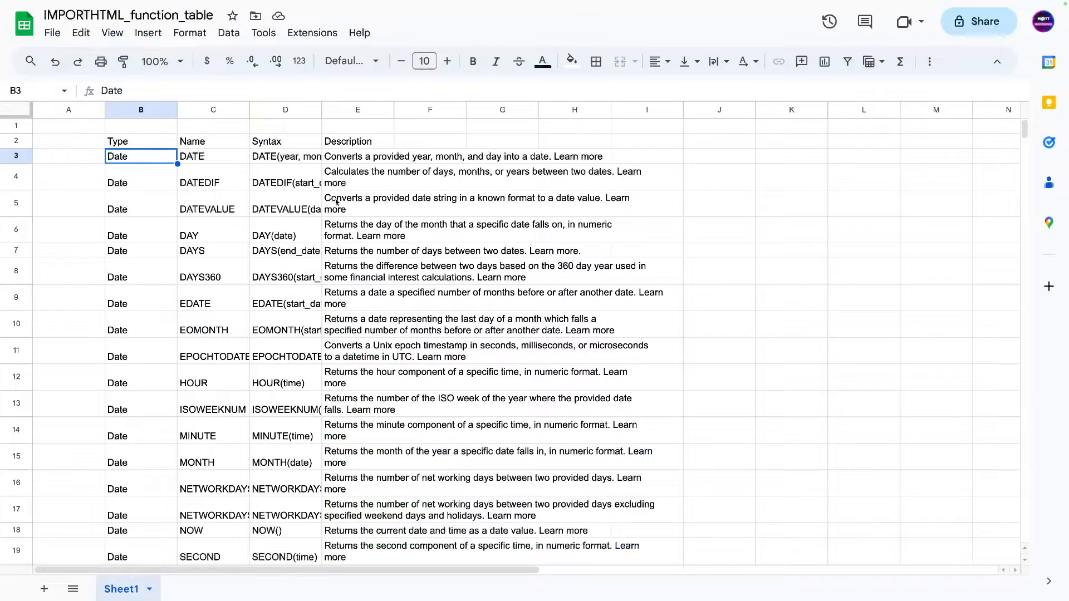
- Go to the last row of the imported table's Type column and examine the final entries
scroll(668, 184, down, 2)
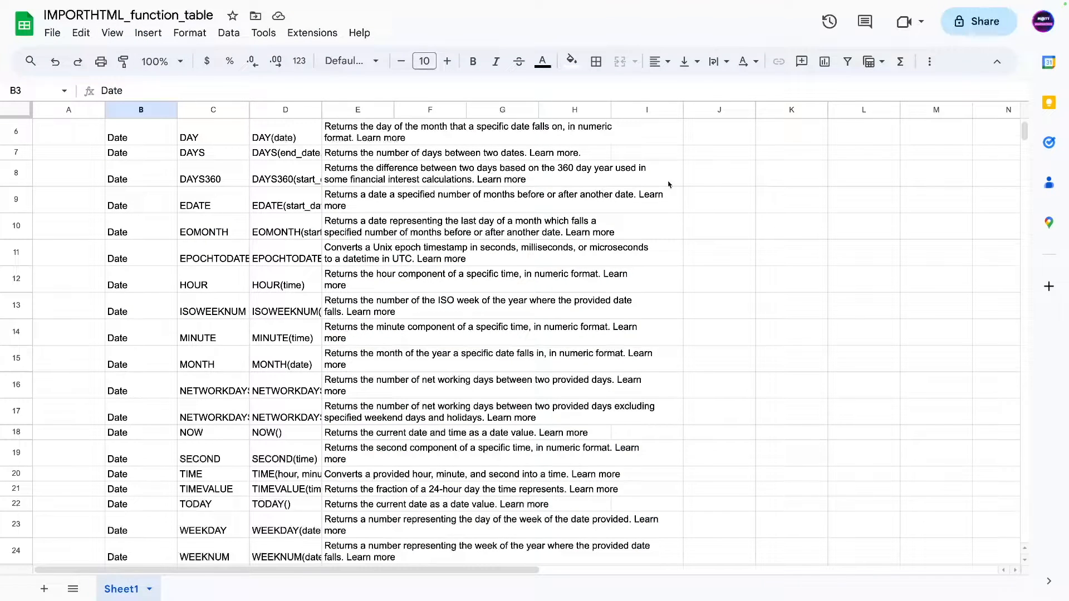
click(129, 229)
key(ctrl+Down)
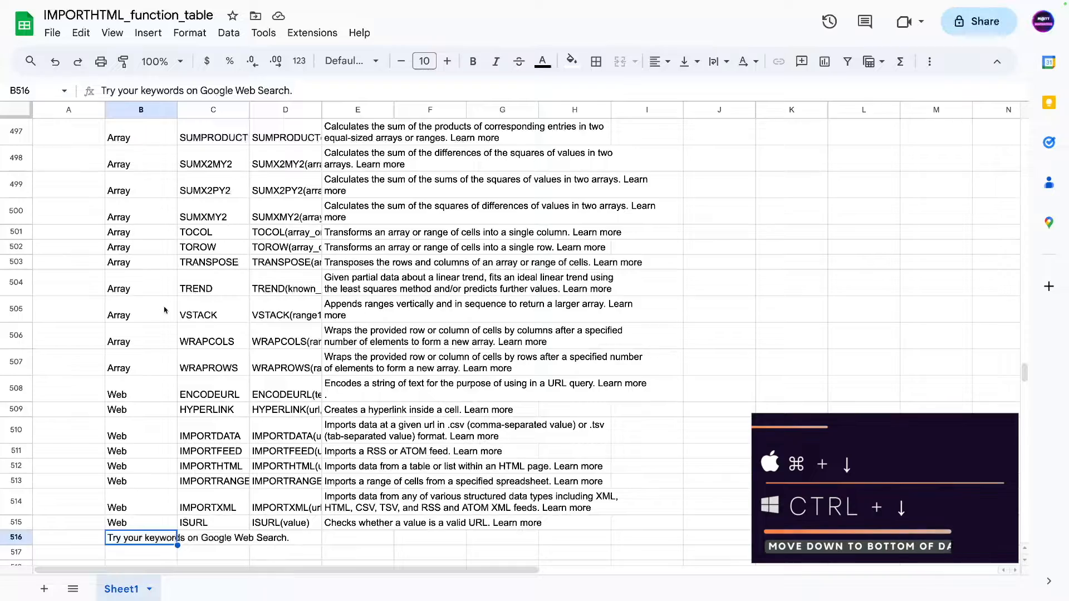
scroll(143, 319, up, 3)
scroll(134, 225, up, 2)
scroll(140, 301, down, 8)
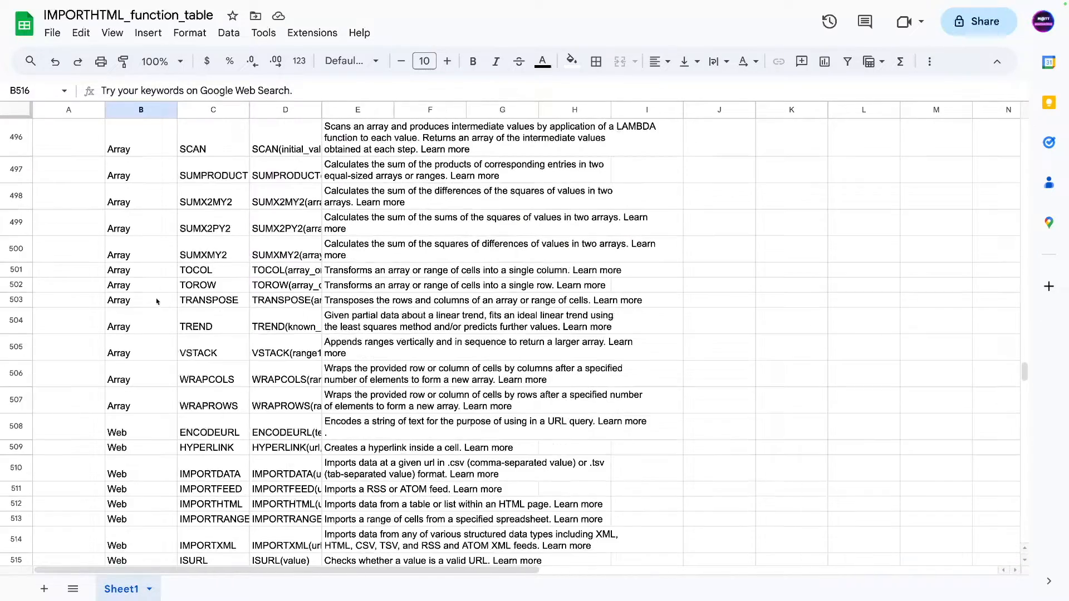
scroll(129, 267, up, 5)
scroll(128, 287, down, 5)
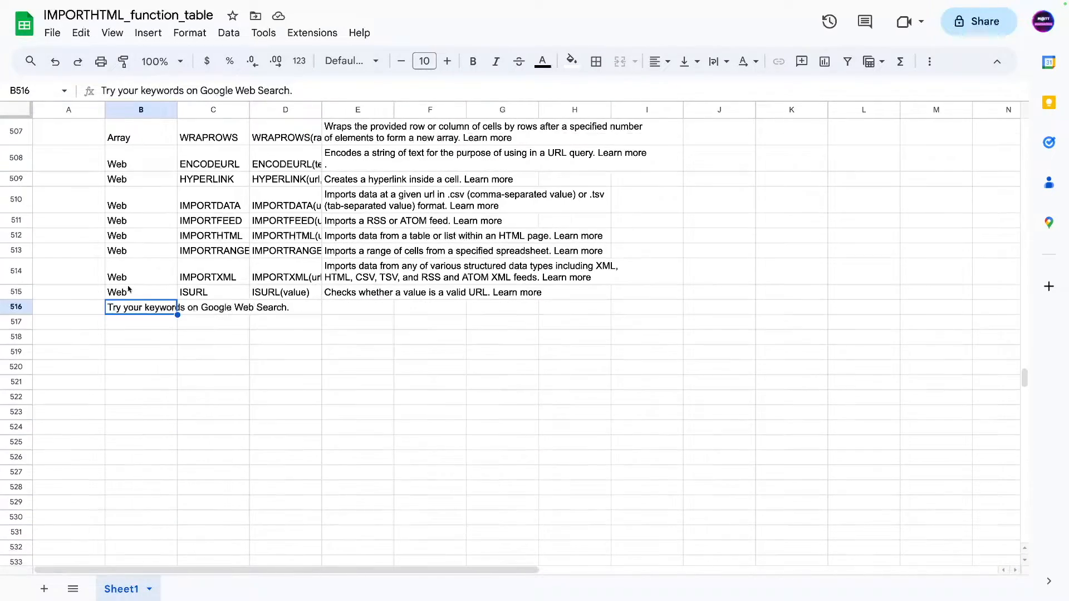
- Copy the text "Try your keywords on Google Web Search." from cell B516 into cell B1
click(135, 255)
click(128, 295)
click(129, 310)
key(ctrl+c)
click(85, 306)
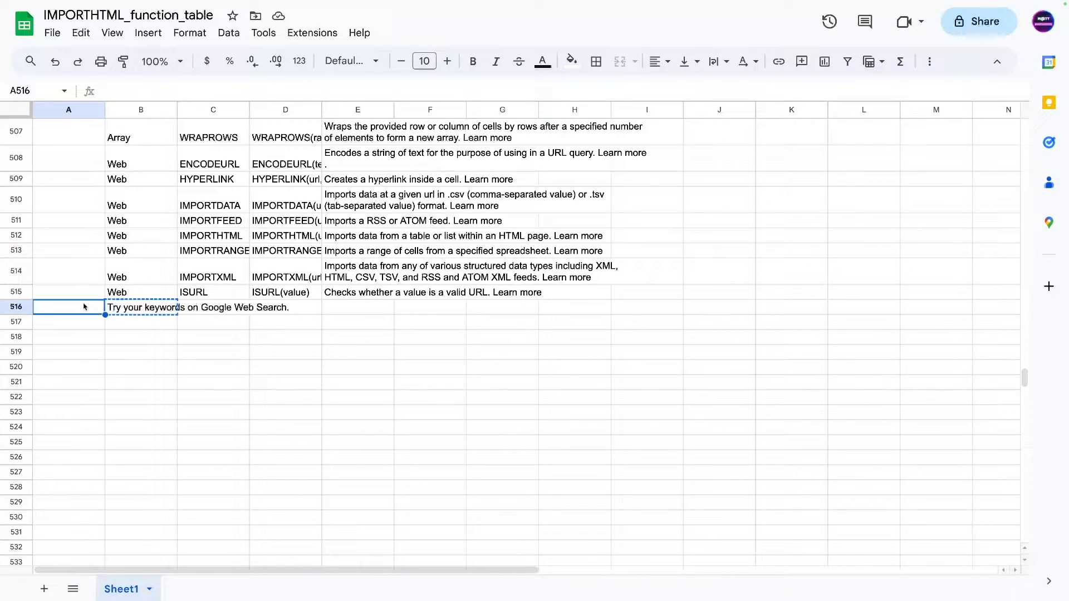
key(ctrl+Up)
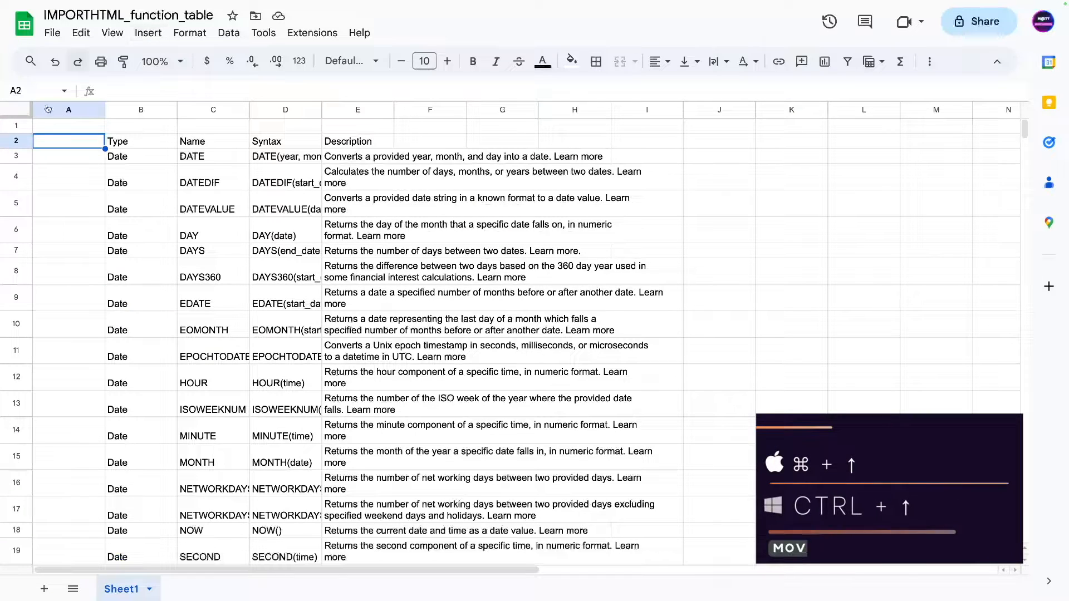
click(137, 129)
key(ctrl+v)
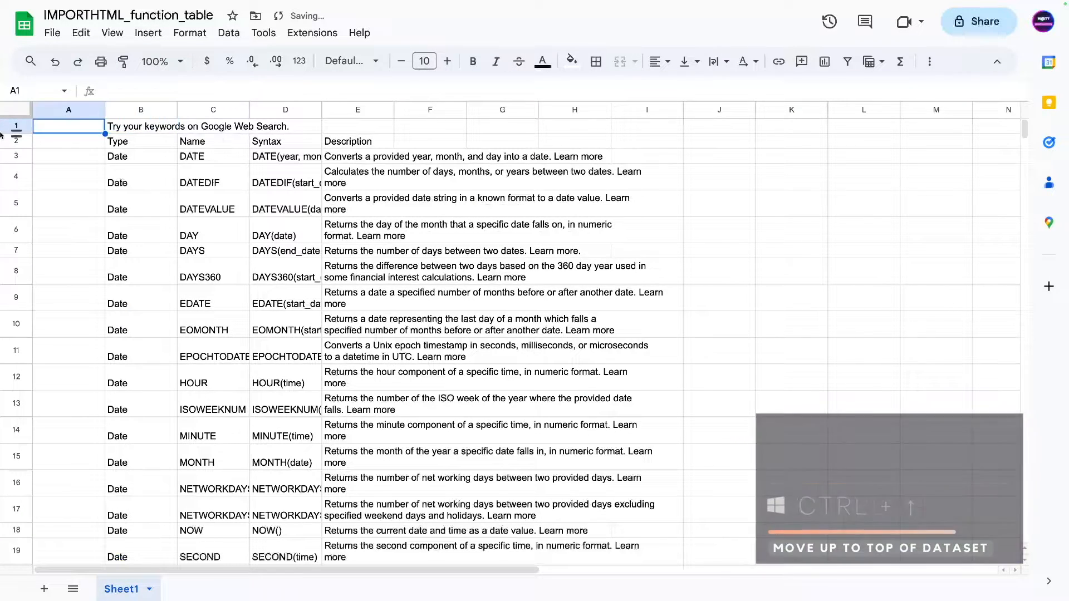
- Try wrapping the IMPORTHTML formula in B2 in a SORT function with sort column 1 and is_ascending TRUE
click(89, 147)
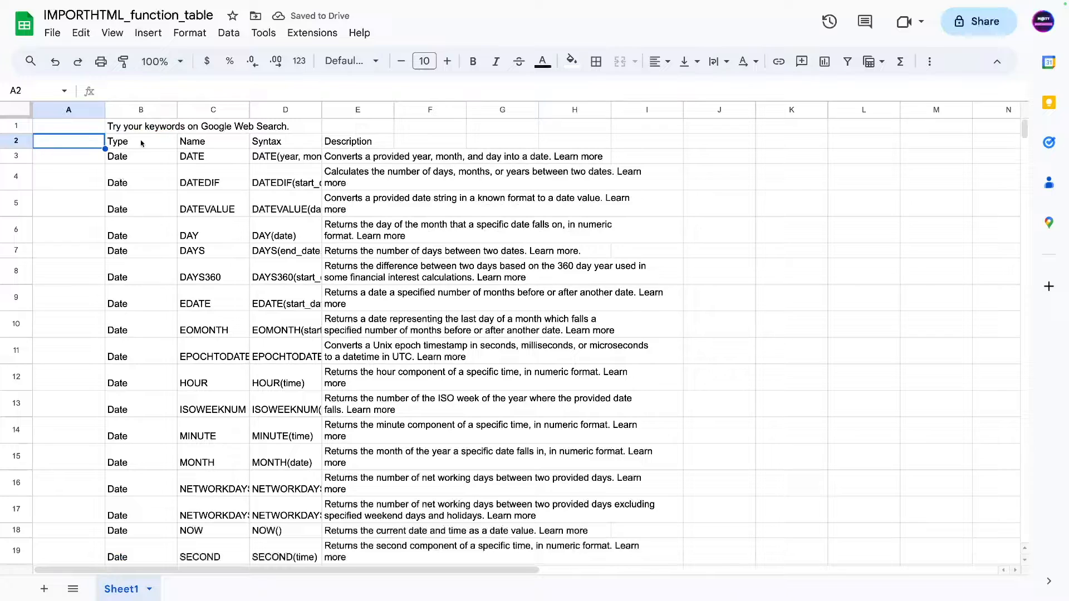
click(125, 144)
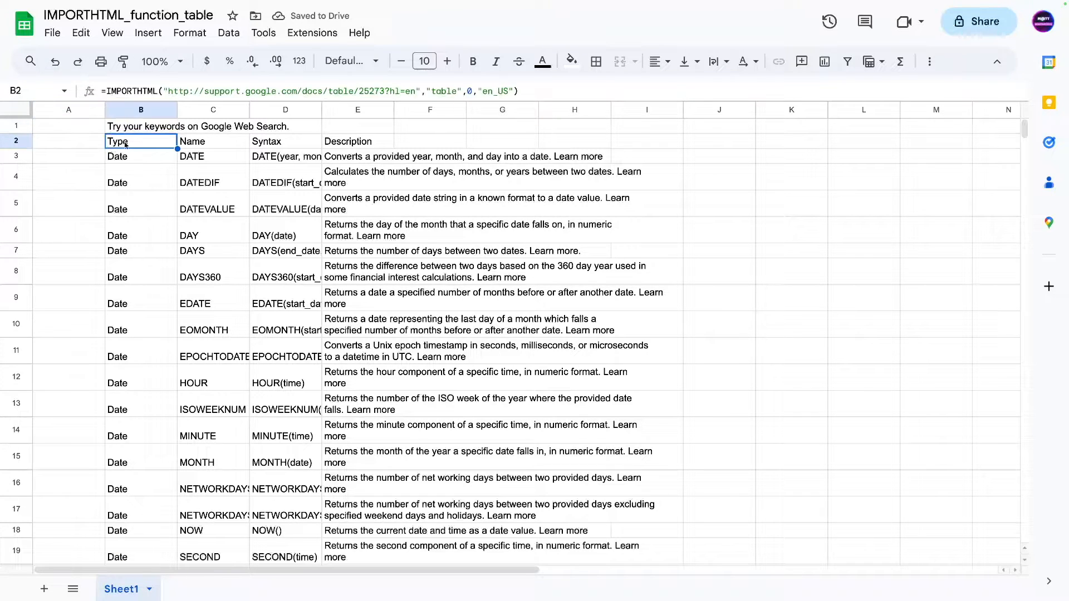
shift+click(348, 140)
click(92, 146)
key(Right)
click(107, 91)
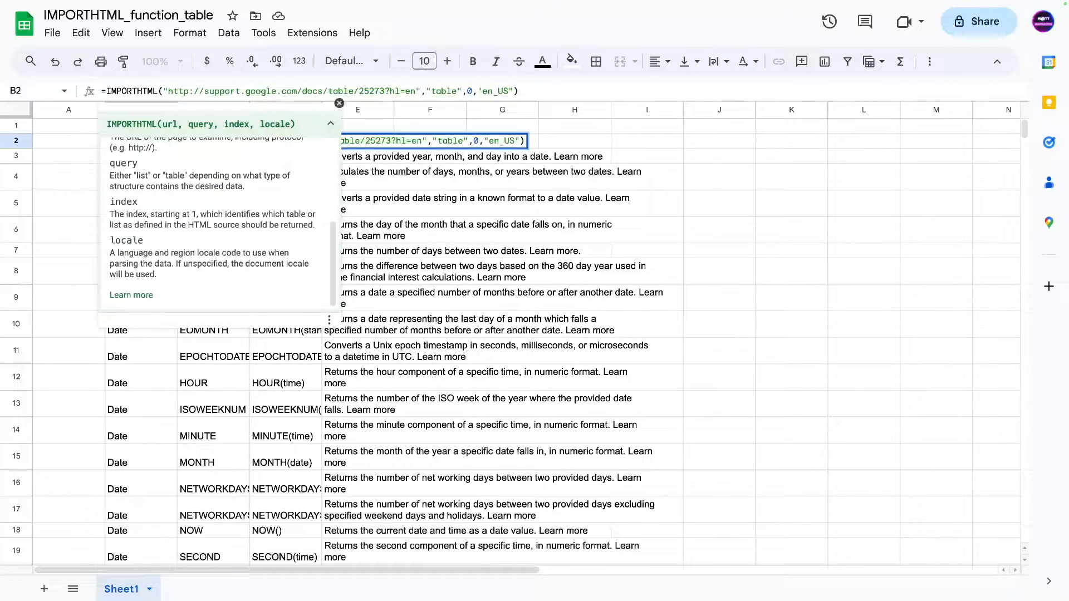
text(SORT()
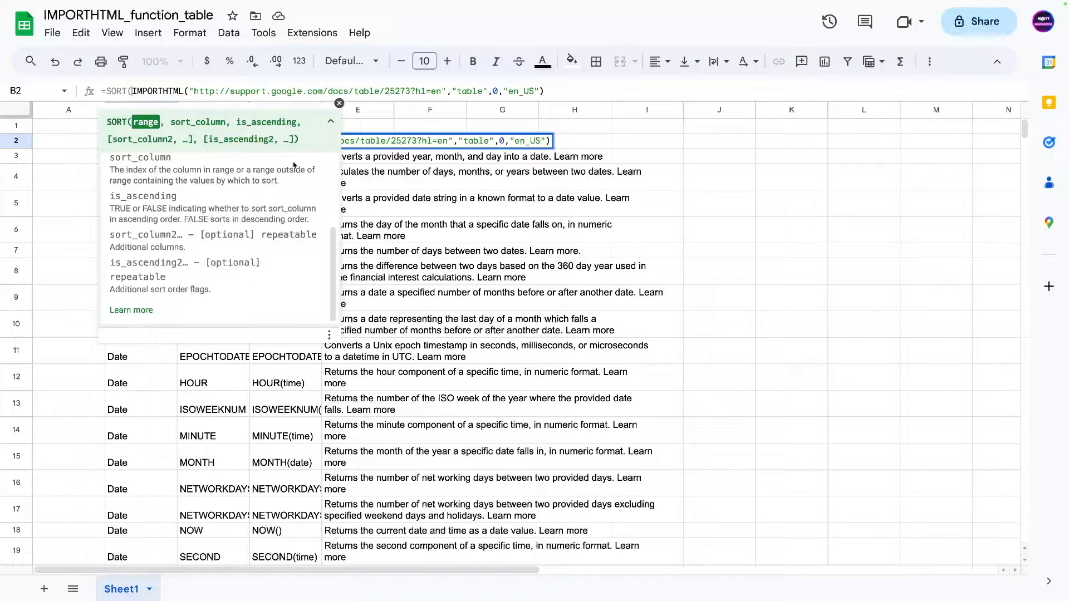
click(556, 91)
text(,)
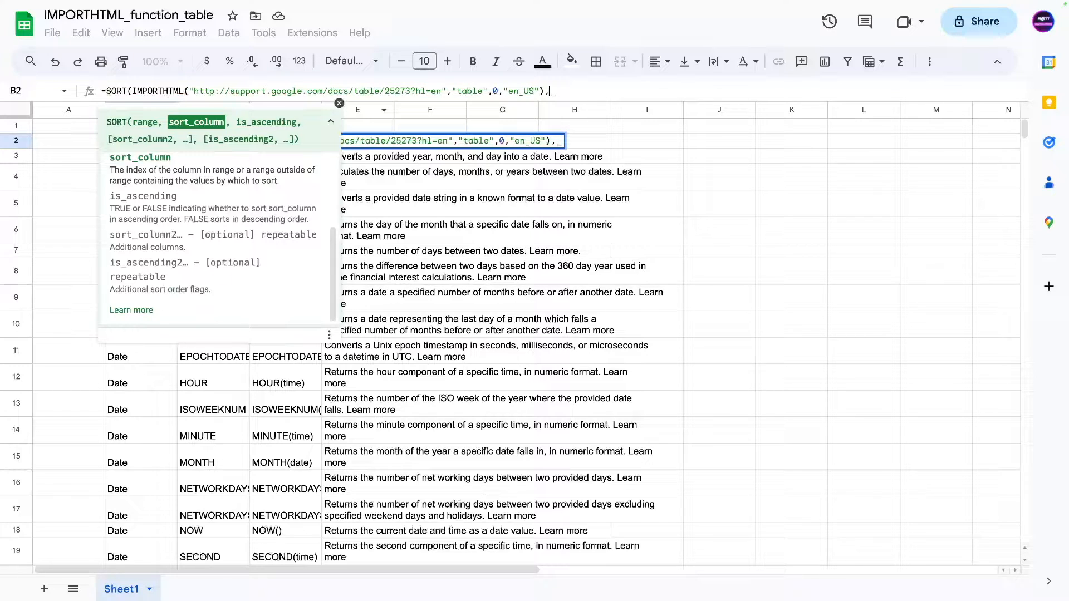
text(1,)
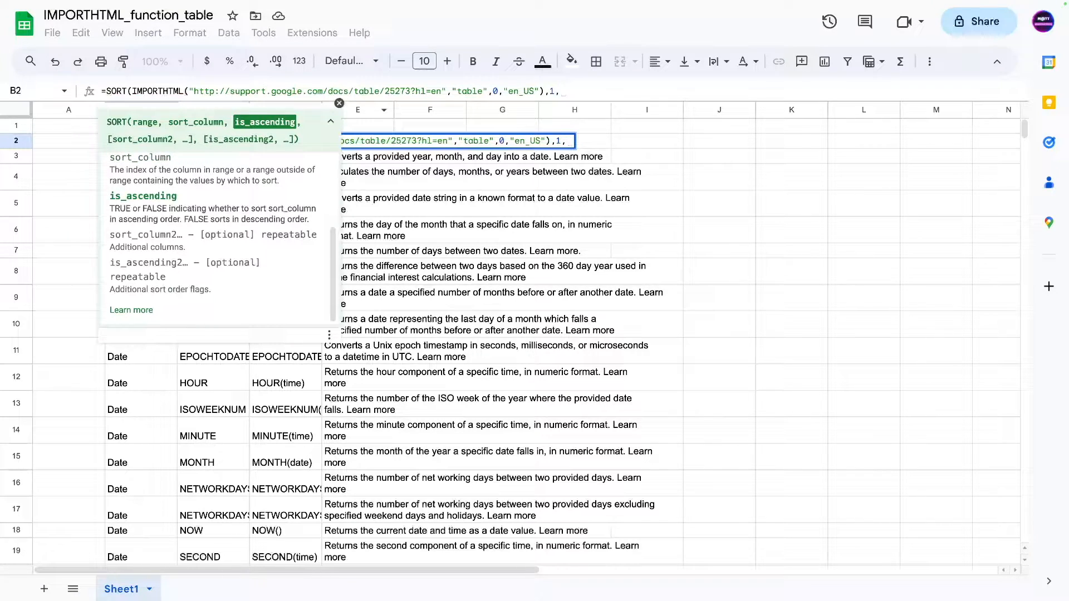
text(TRUE)
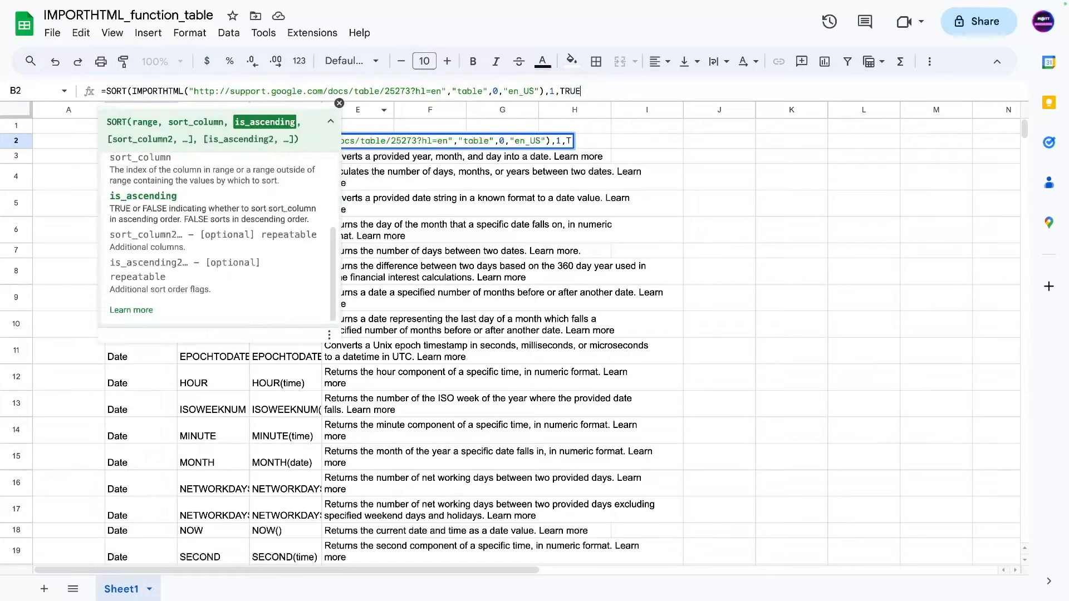
- Add column 2 with TRUE as the second sort key of the SORT formula in B2 and commit it
text(,2,TUR)
key(BackSpace)
key(BackSpace)
text(RUE))
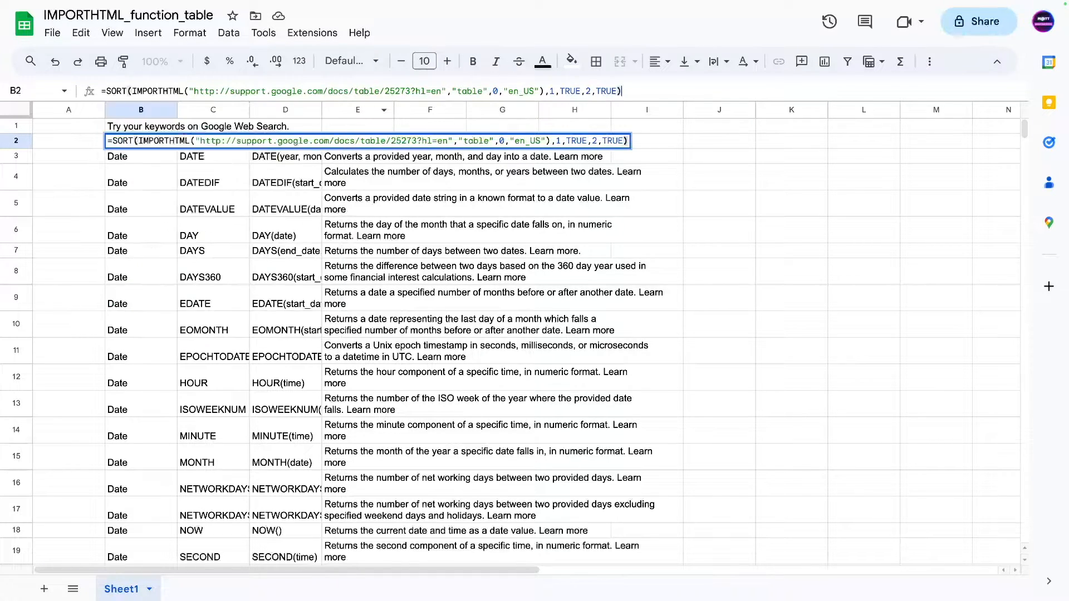
key(Return)
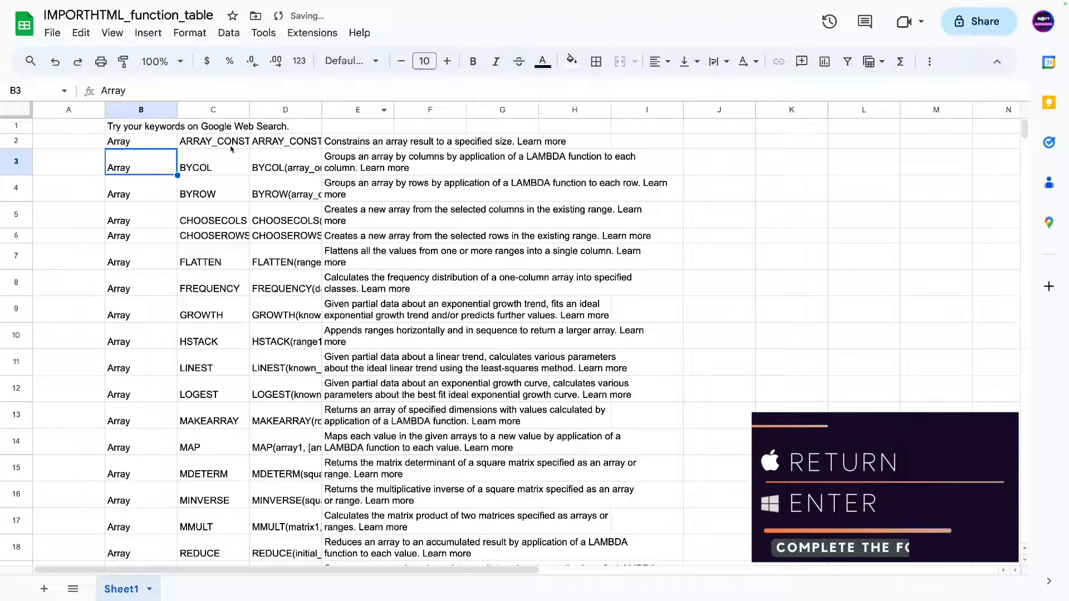
- Examine the sorted table's order by Type and by Name, including where the Array functions end and the Database functions begin
click(142, 144)
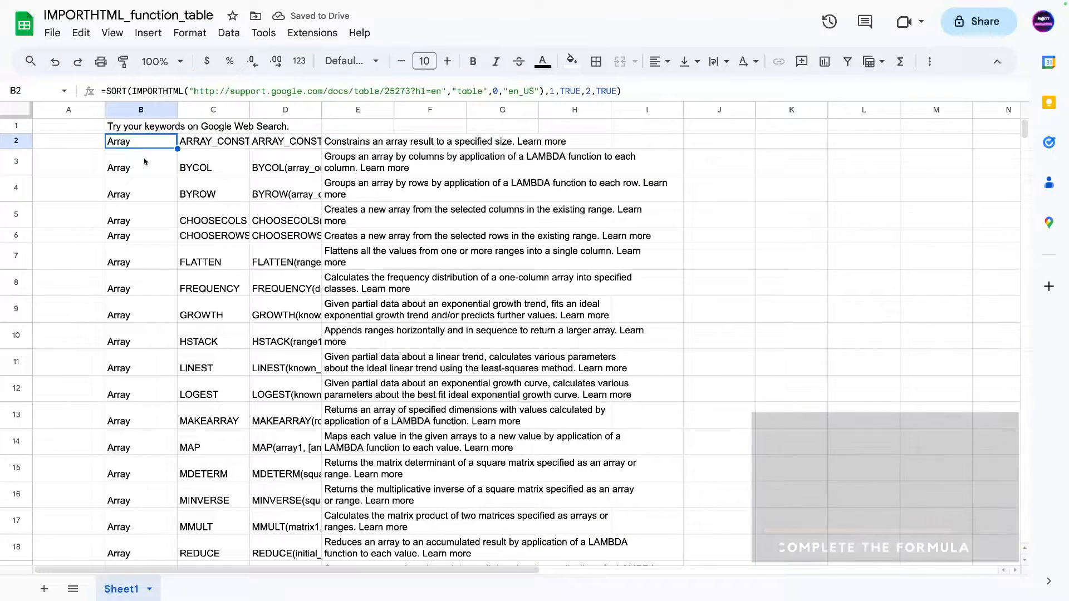
drag(202, 147, 211, 501)
click(118, 237)
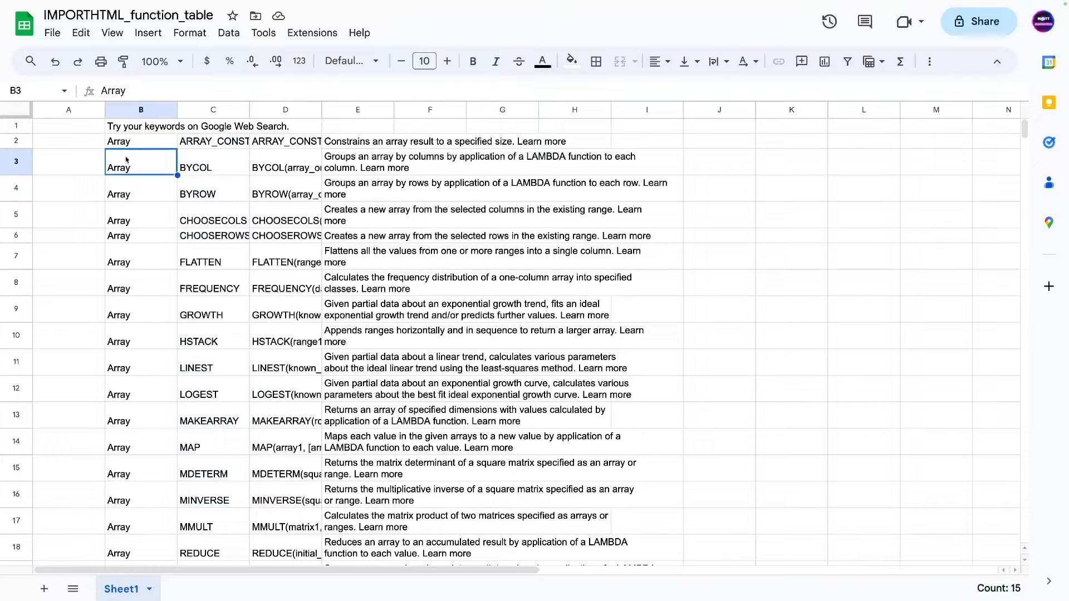
click(126, 145)
scroll(156, 382, down, 3)
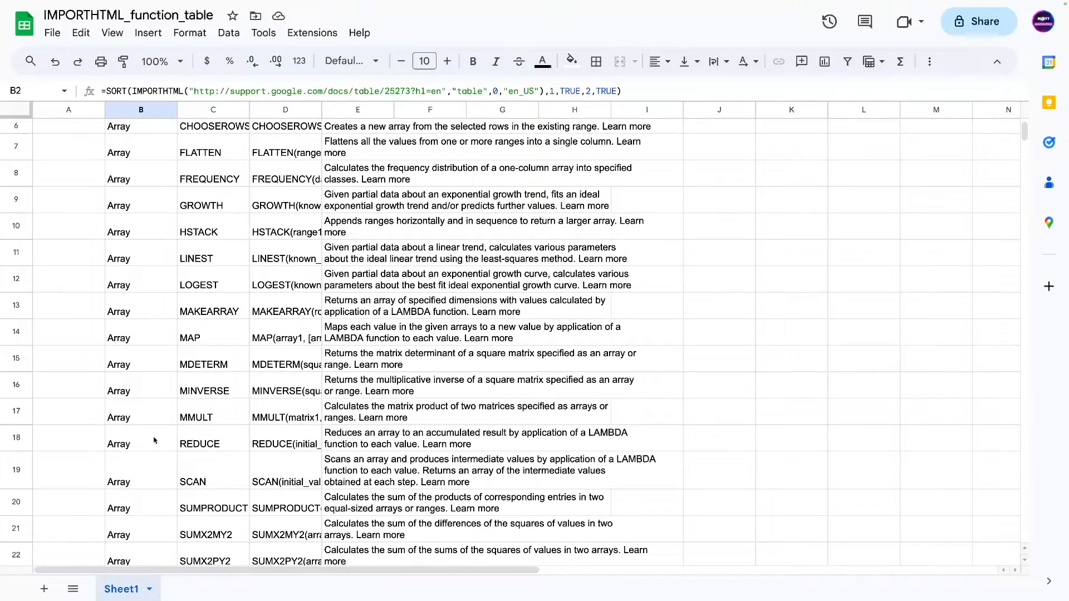
scroll(128, 162, up, 3)
click(192, 142)
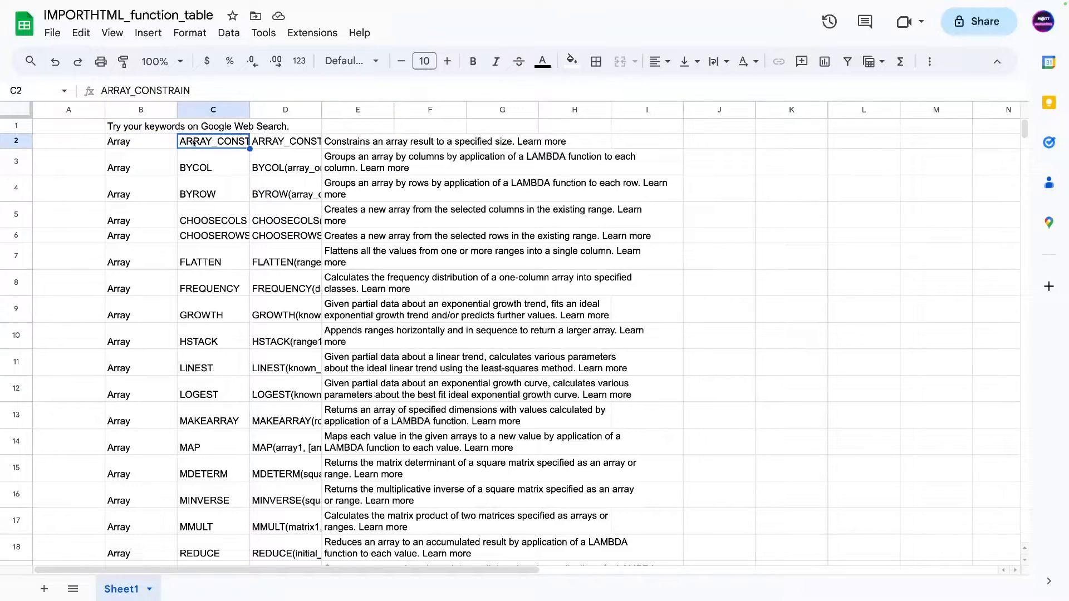
scroll(174, 213, down, 10)
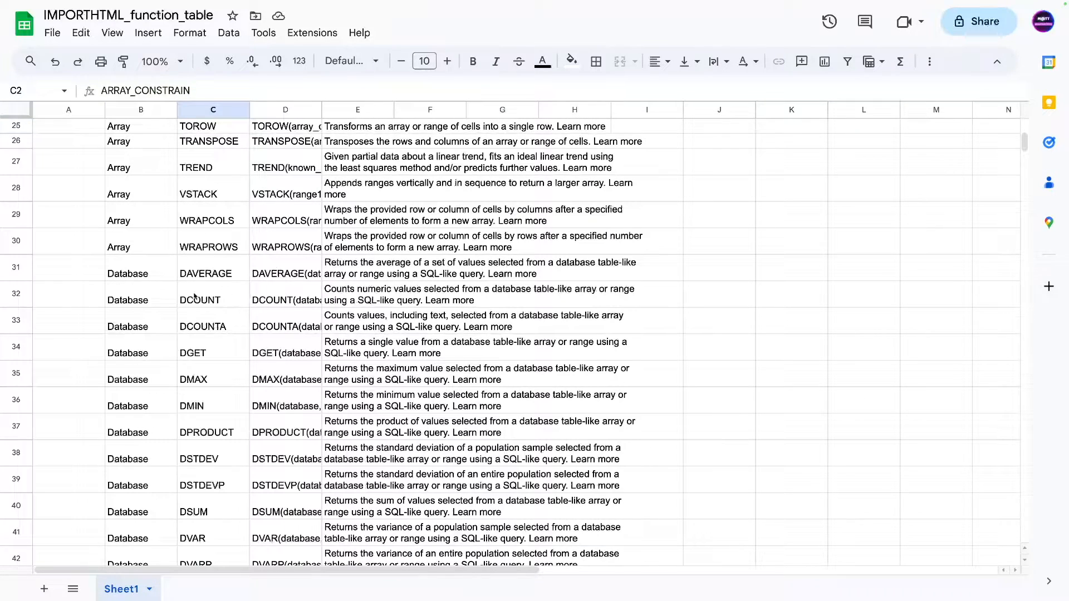
click(204, 260)
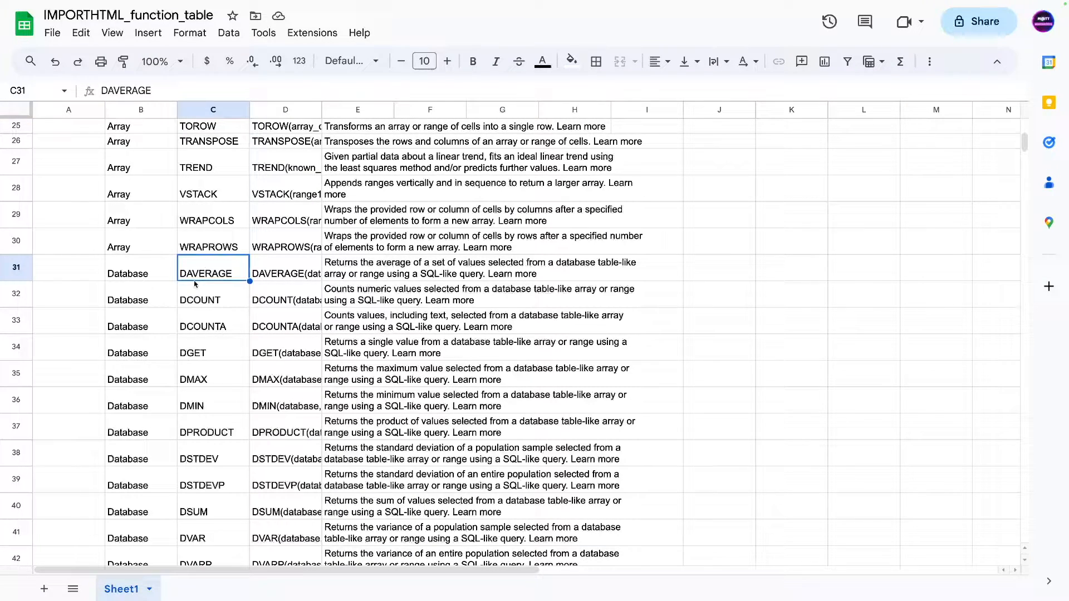
click(197, 195)
click(198, 220)
click(198, 246)
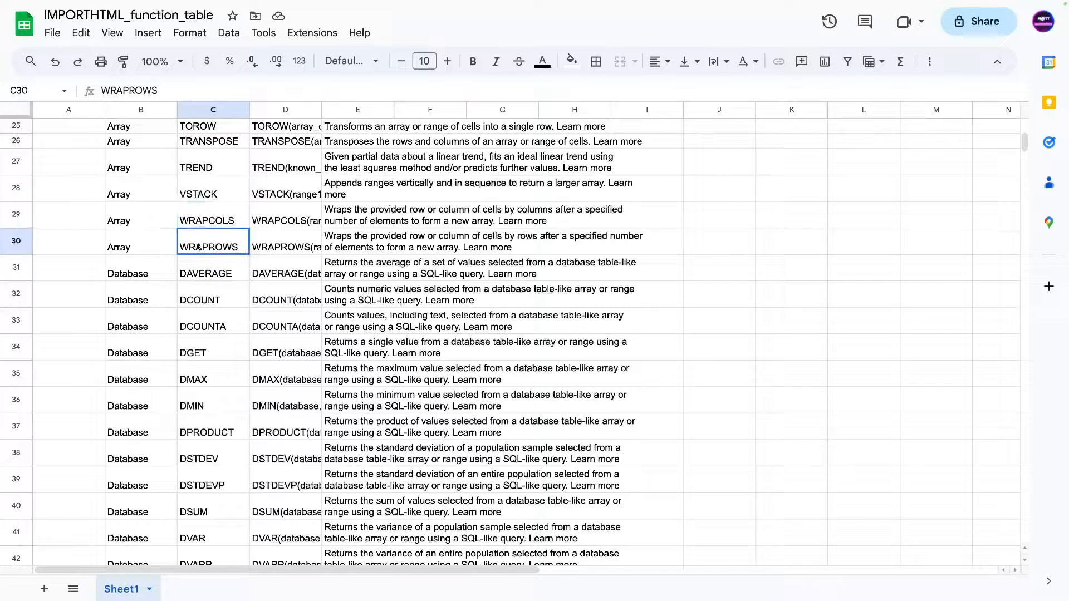
click(110, 244)
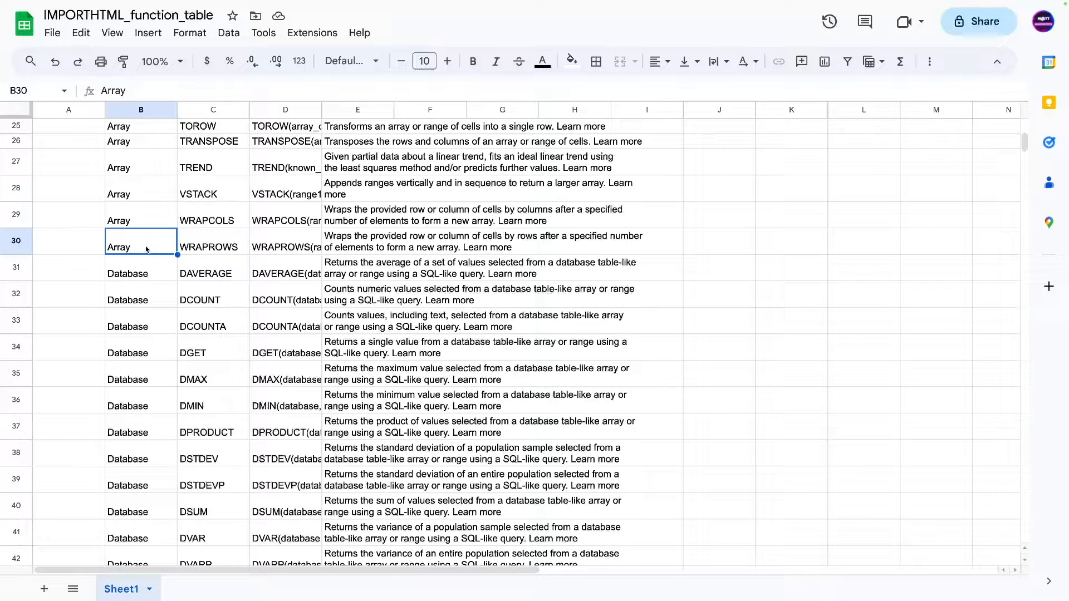
- Undo the SORT change to the formula in B2
scroll(204, 274, up, 10)
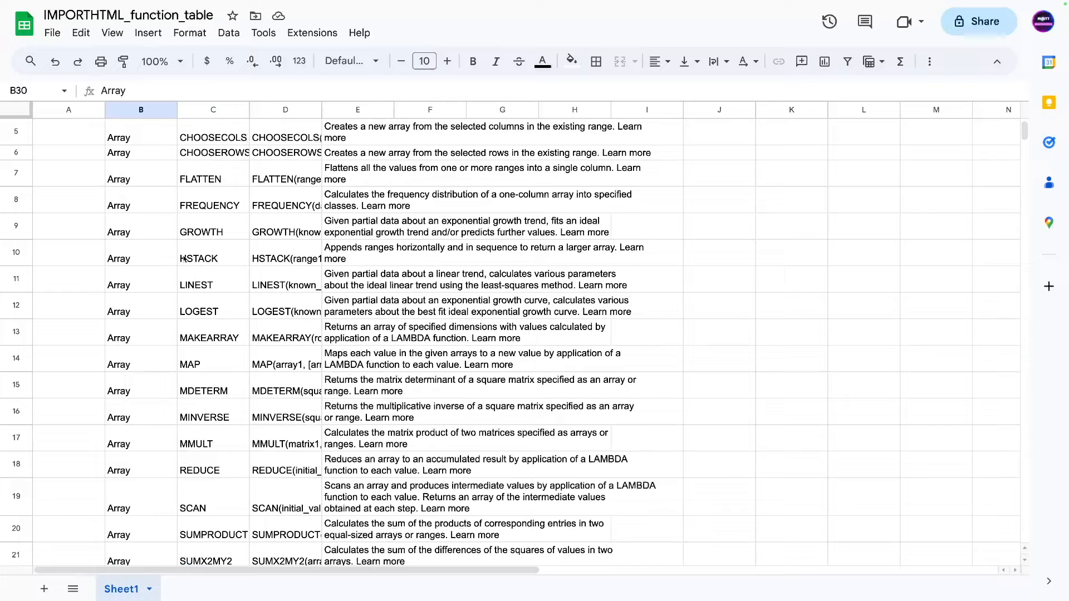
click(130, 131)
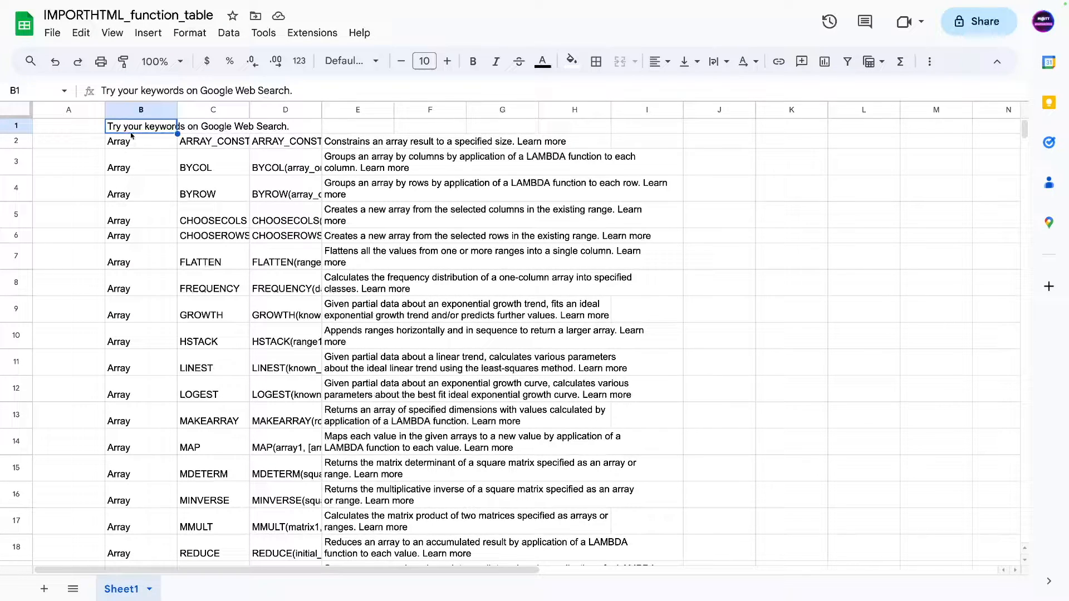
click(146, 141)
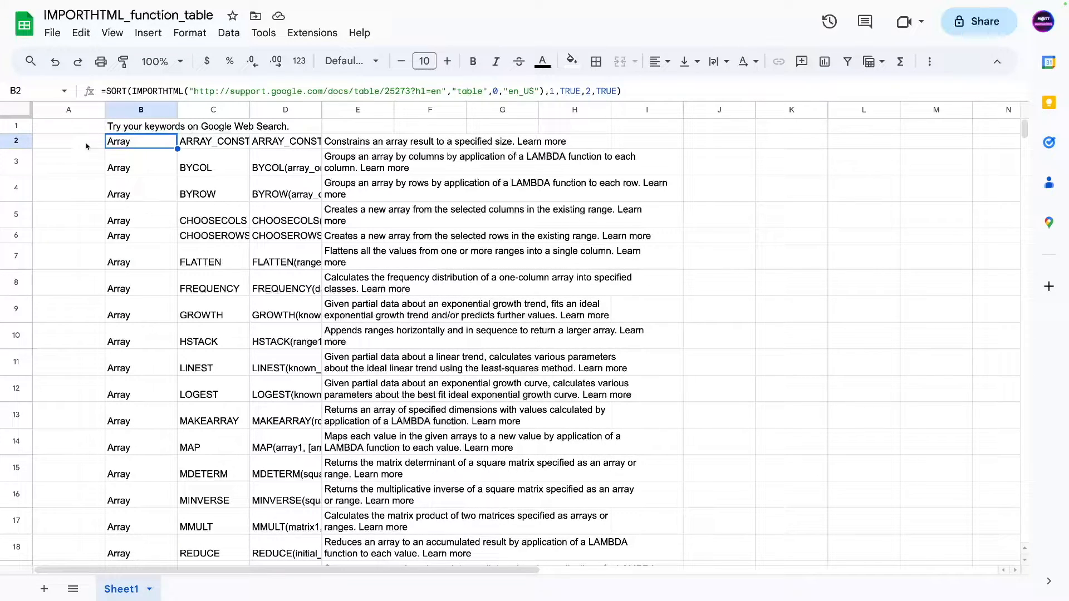
key(ctrl+z)
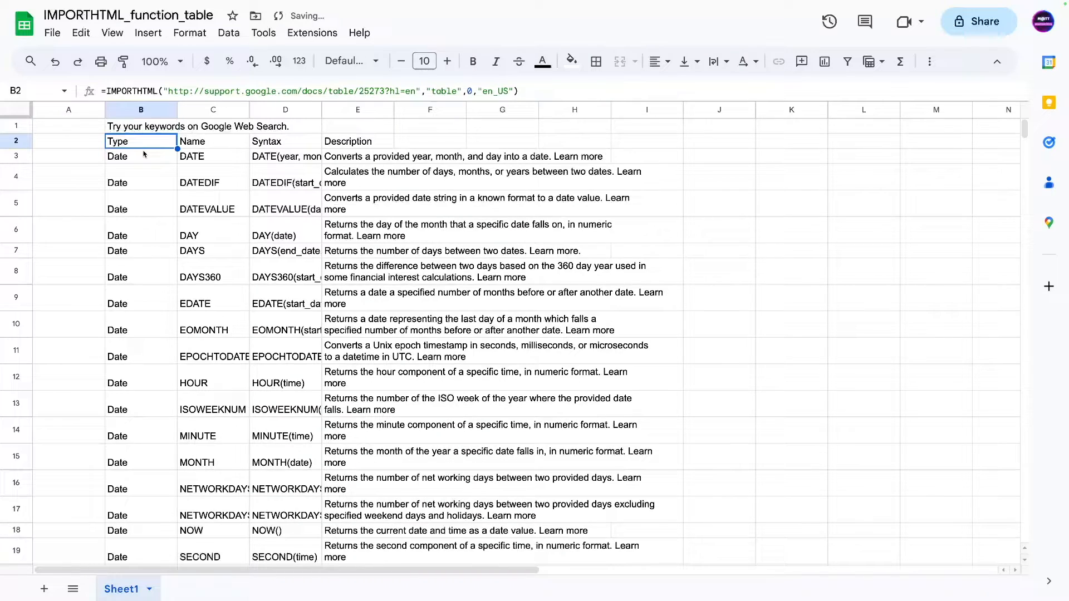
- Redo the SORT change in B2 and examine where the header row and the keywords line fall near the end of the sorted table
key(ctrl+y)
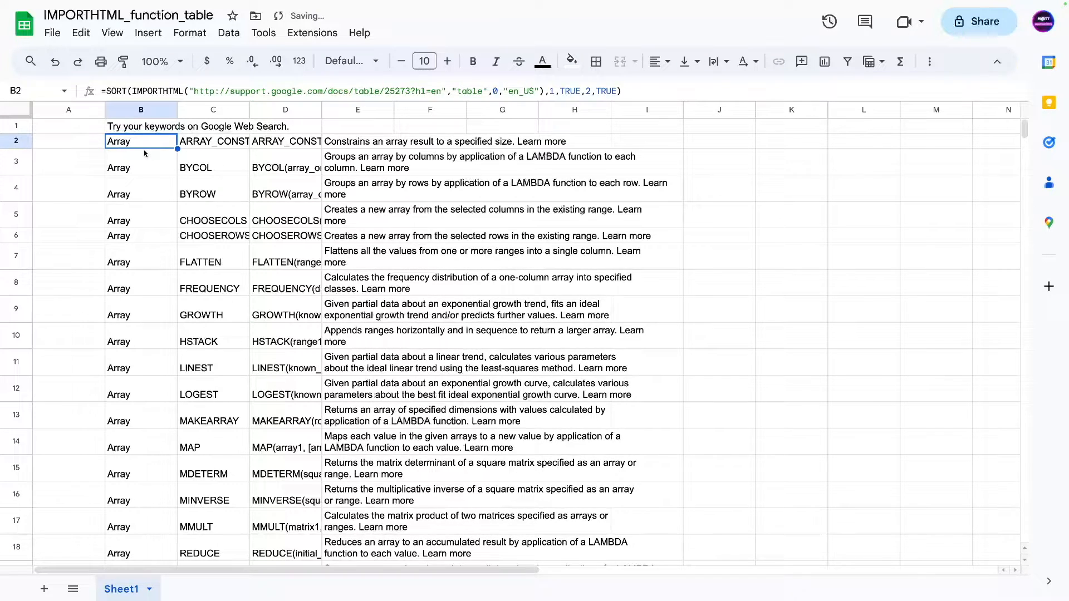
key(ctrl+Down)
drag(128, 375, 288, 372)
drag(126, 393, 348, 396)
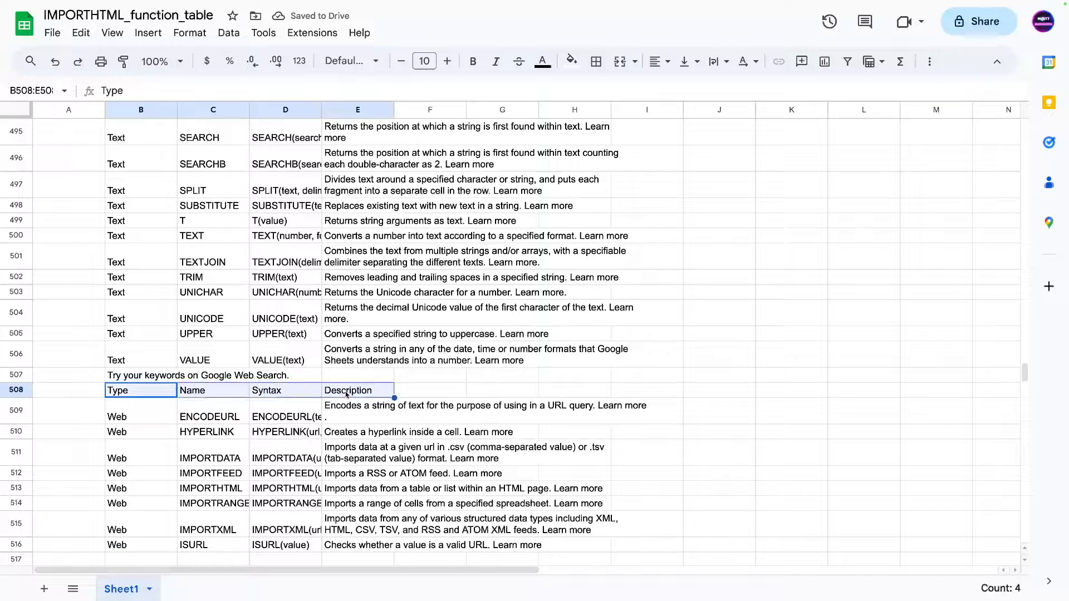
click(119, 379)
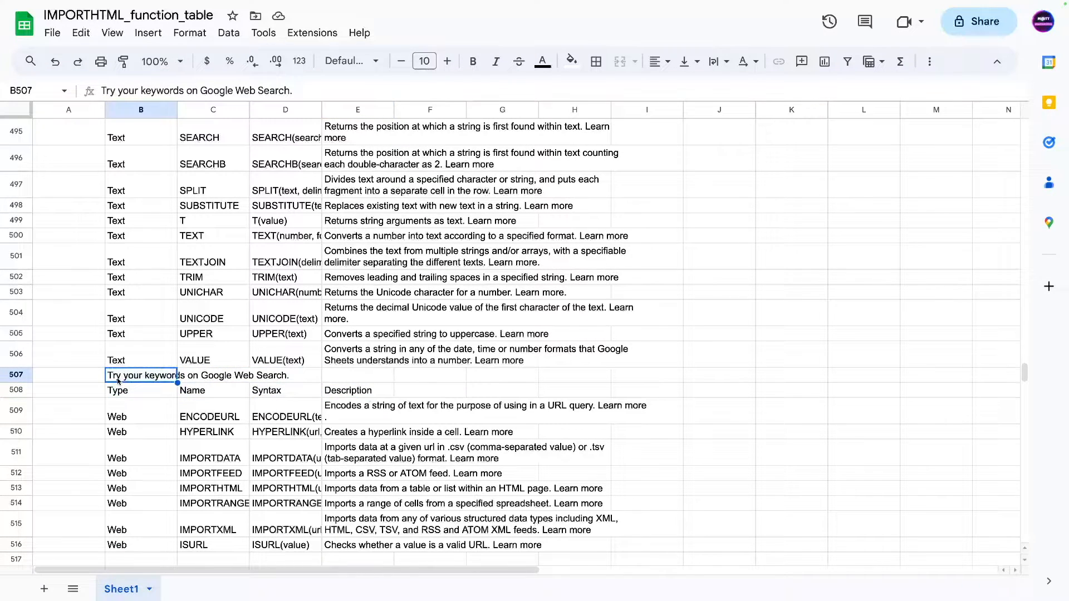
key(ctrl+Up)
key(Down)
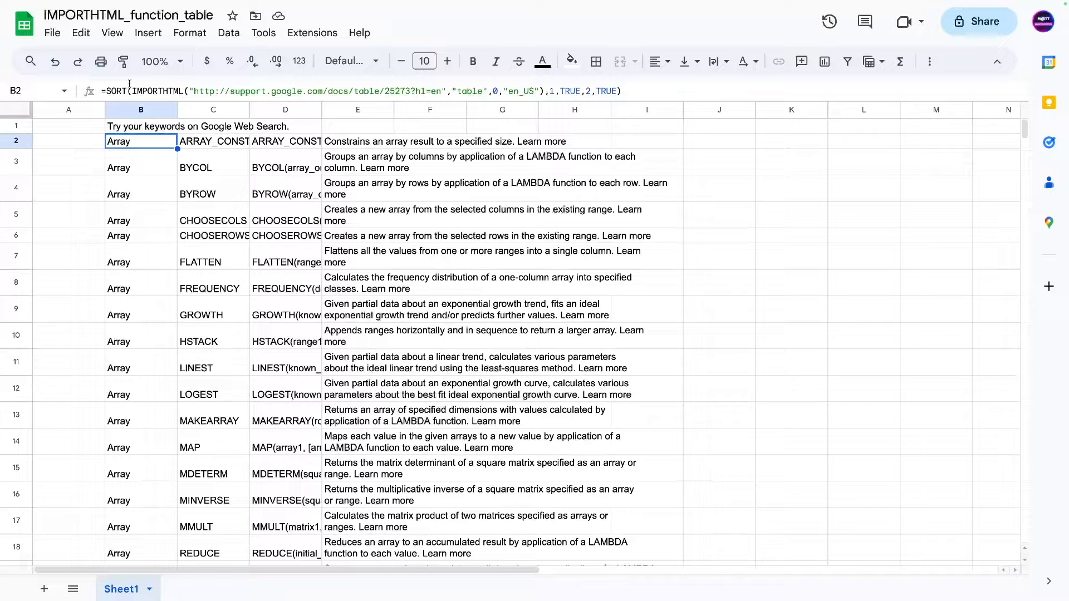
- Remove the SORT wrapper and its 1,TRUE,2,TRUE arguments from the formula in B2, leaving only the IMPORTHTML call
drag(134, 91, 106, 91)
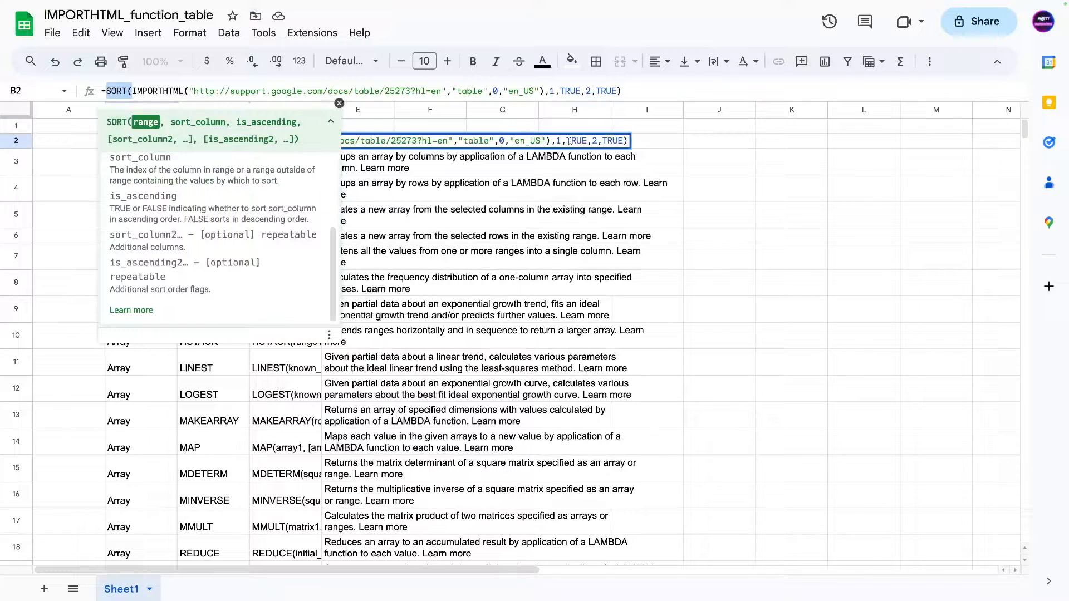
key(BackSpace)
click(630, 92)
key(BackSpace)
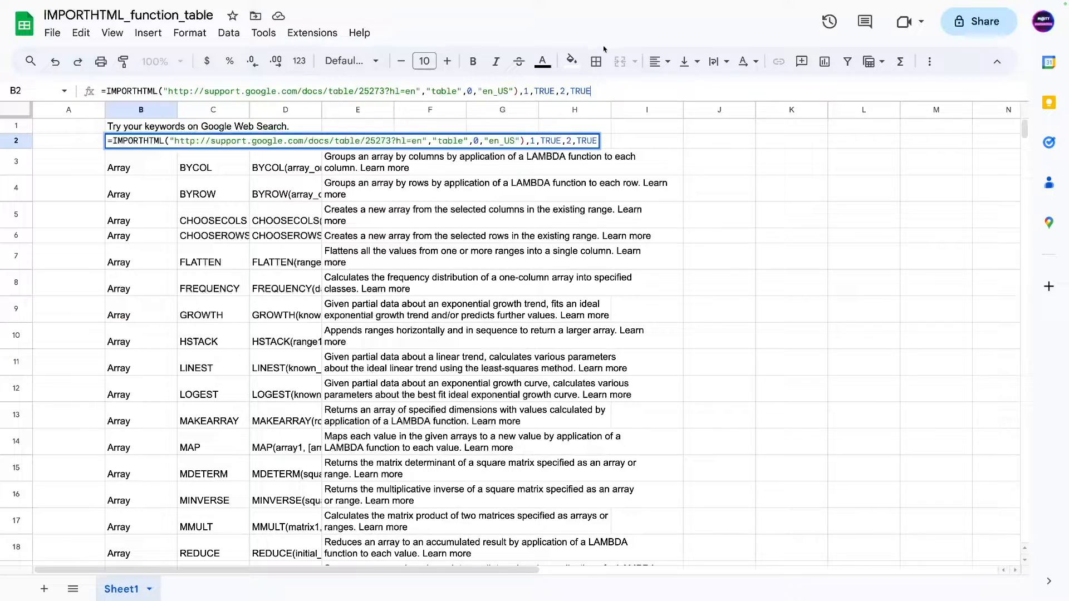
drag(520, 91, 591, 90)
key(BackSpace)
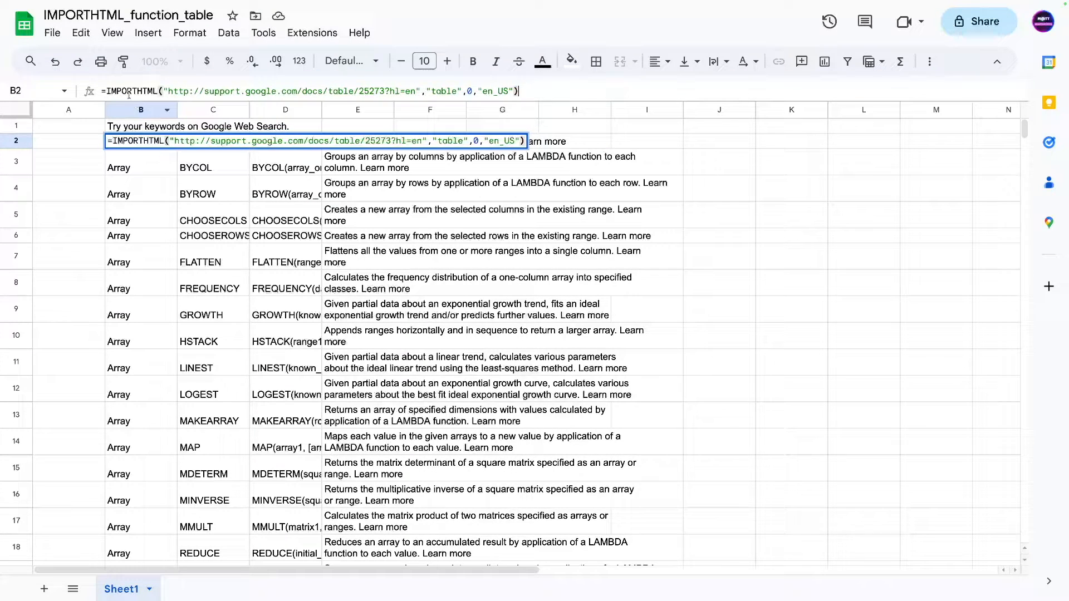
- Wrap the IMPORTHTML call in B2 in a QUERY function as its data argument, followed by a comma
click(106, 91)
text(QUERY()
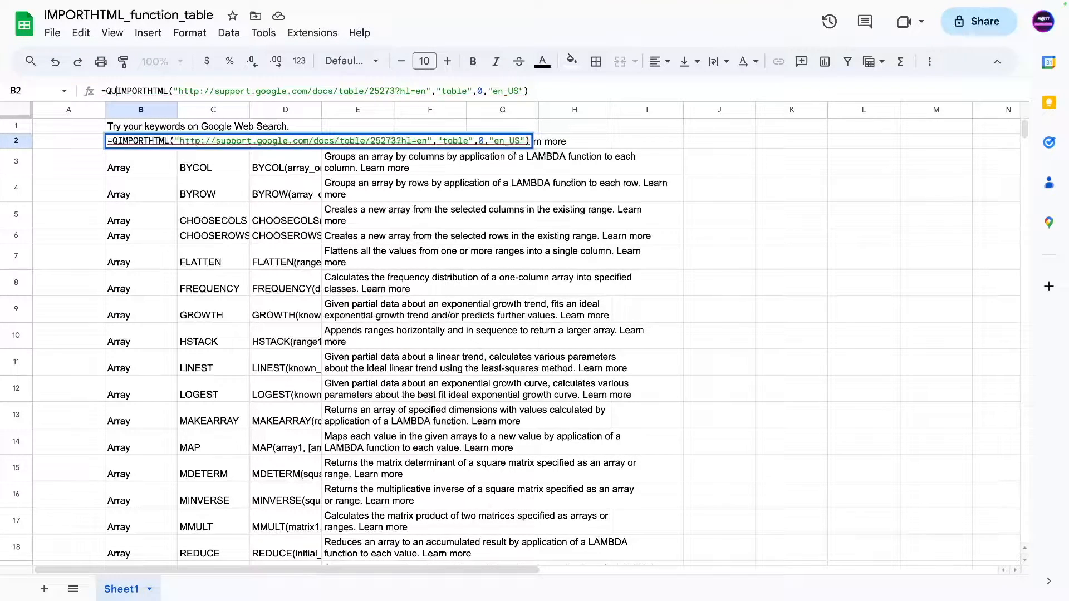
click(561, 90)
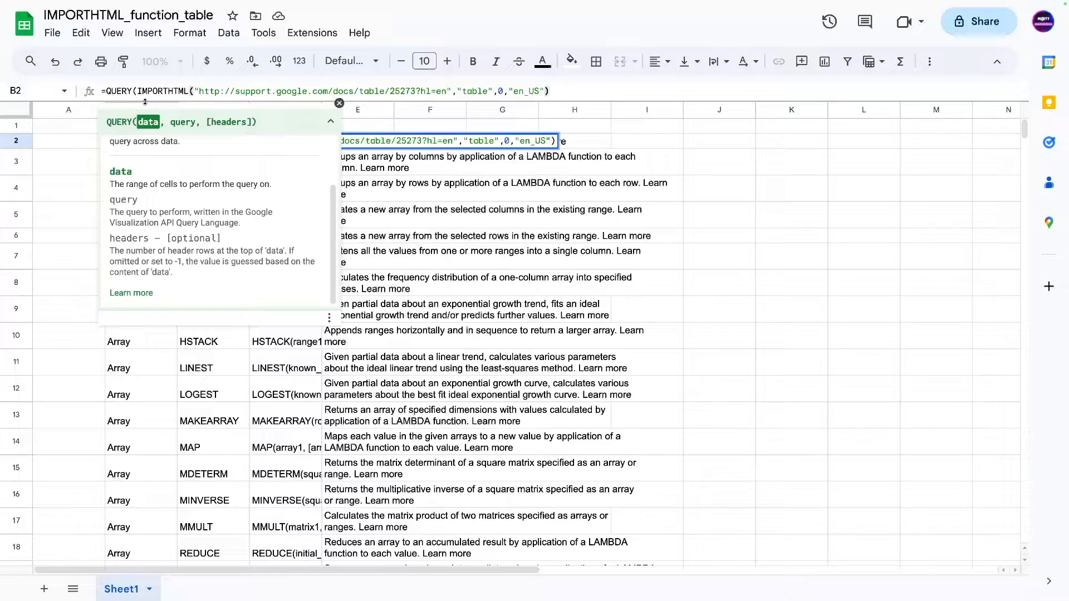
drag(137, 91, 551, 95)
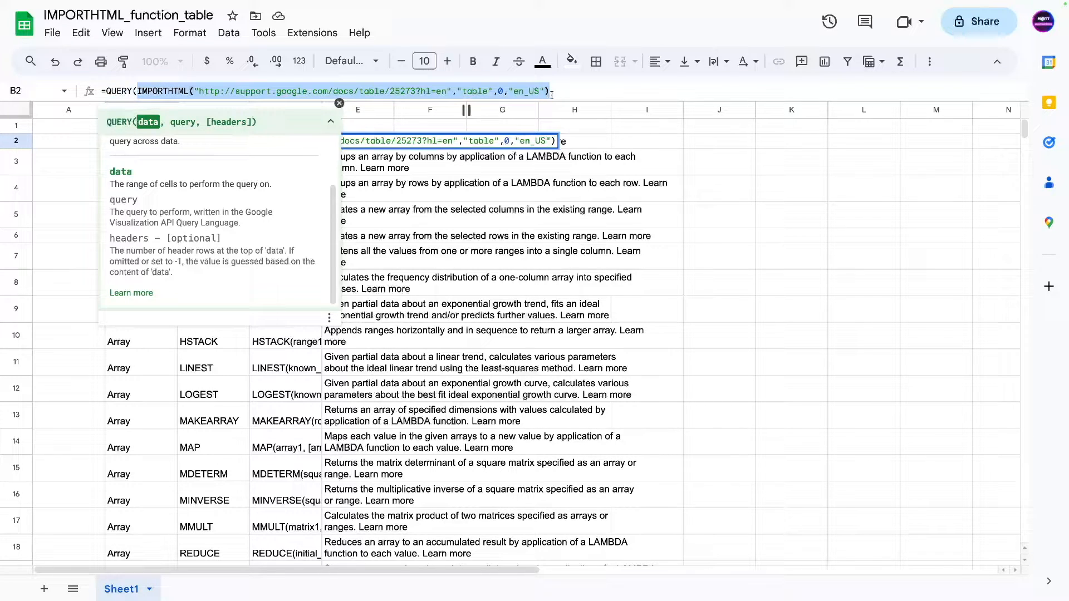
click(552, 94)
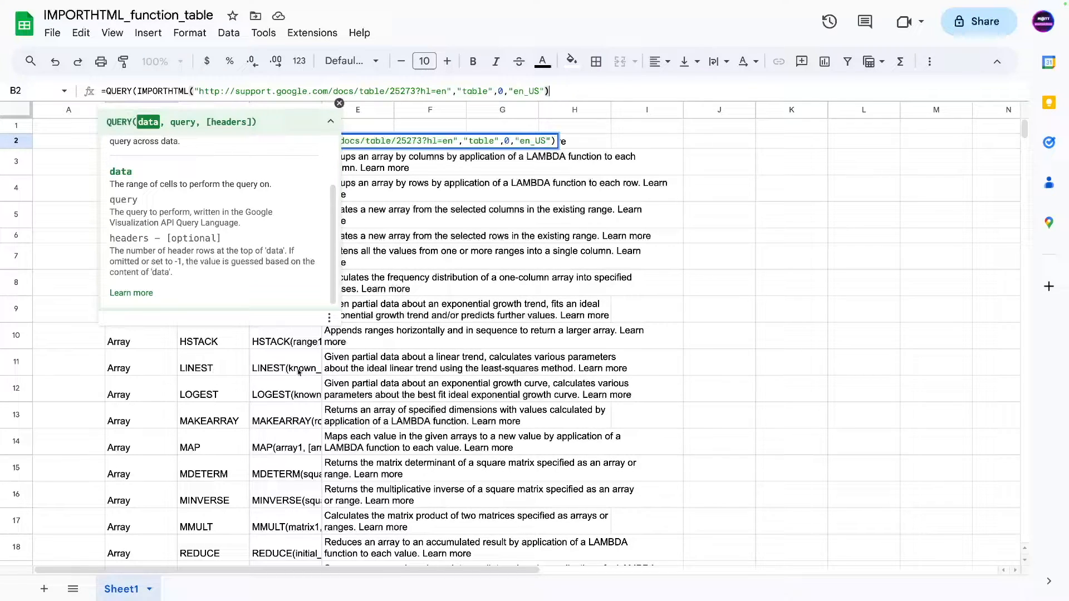
click(330, 122)
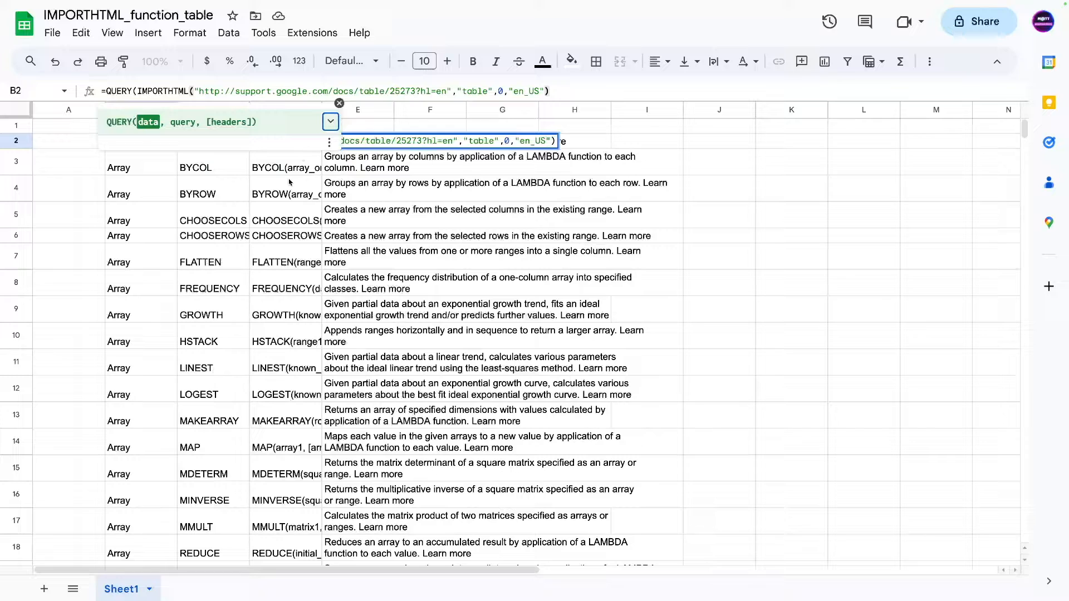
click(330, 122)
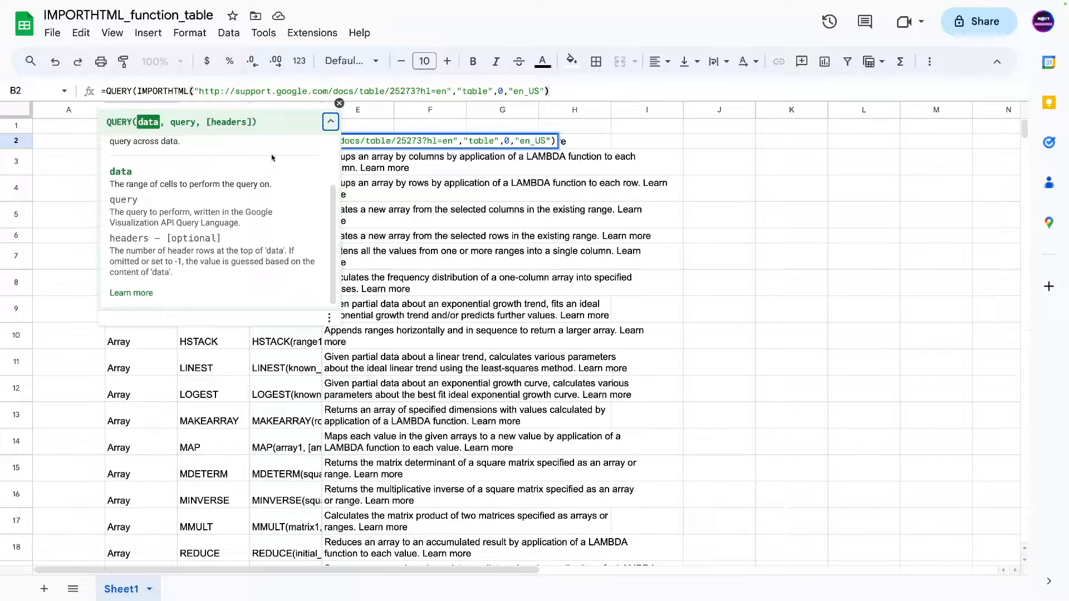
text(,)
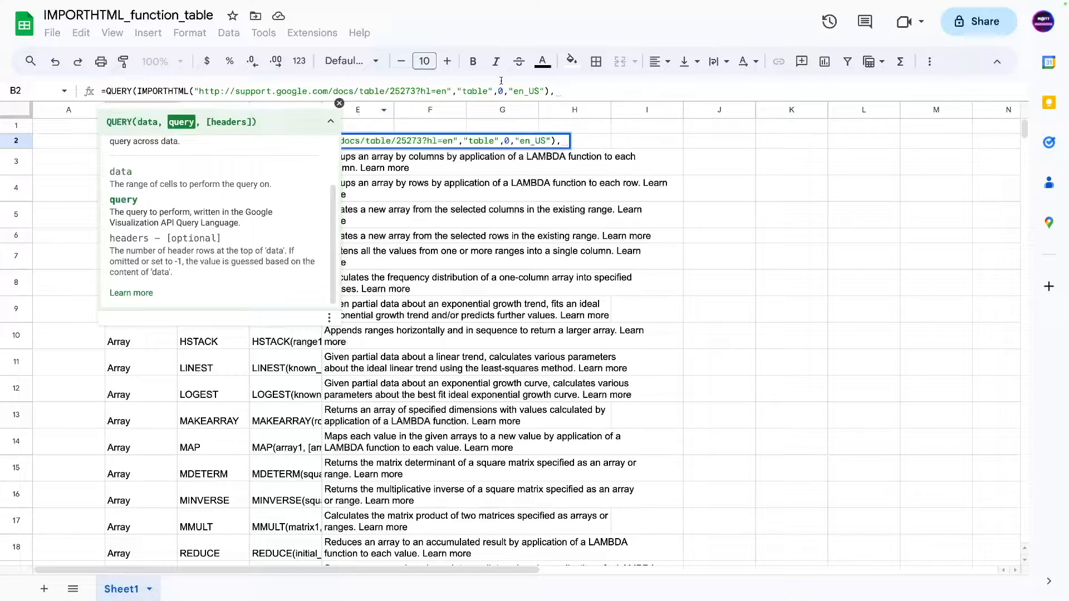
- Enlarge the formula editing area and start the query argument with SELECT on a new line of the B2 formula
drag(526, 101, 529, 191)
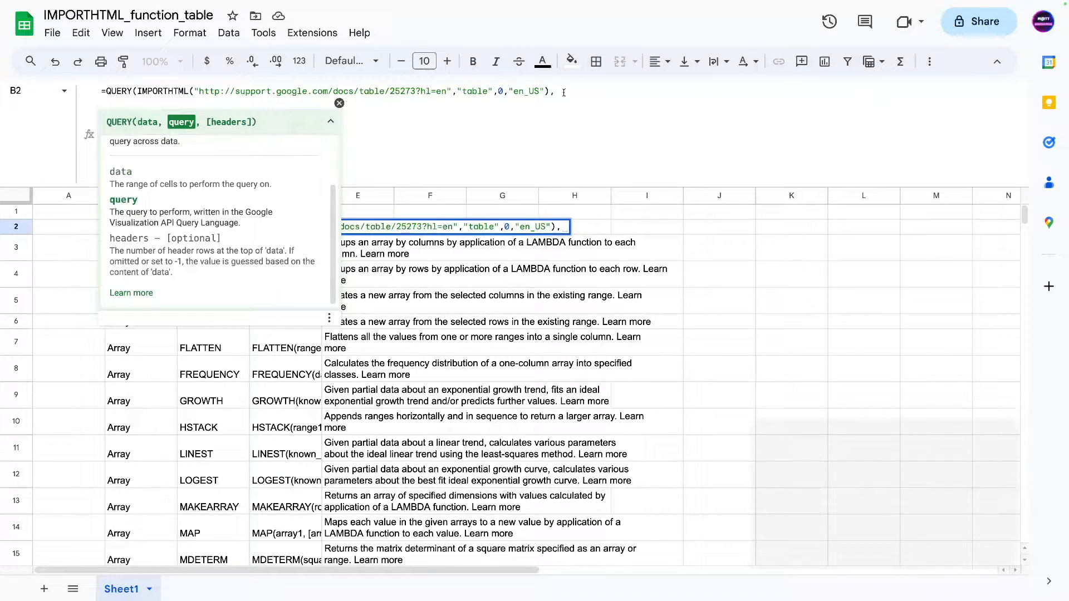
key(alt+Return)
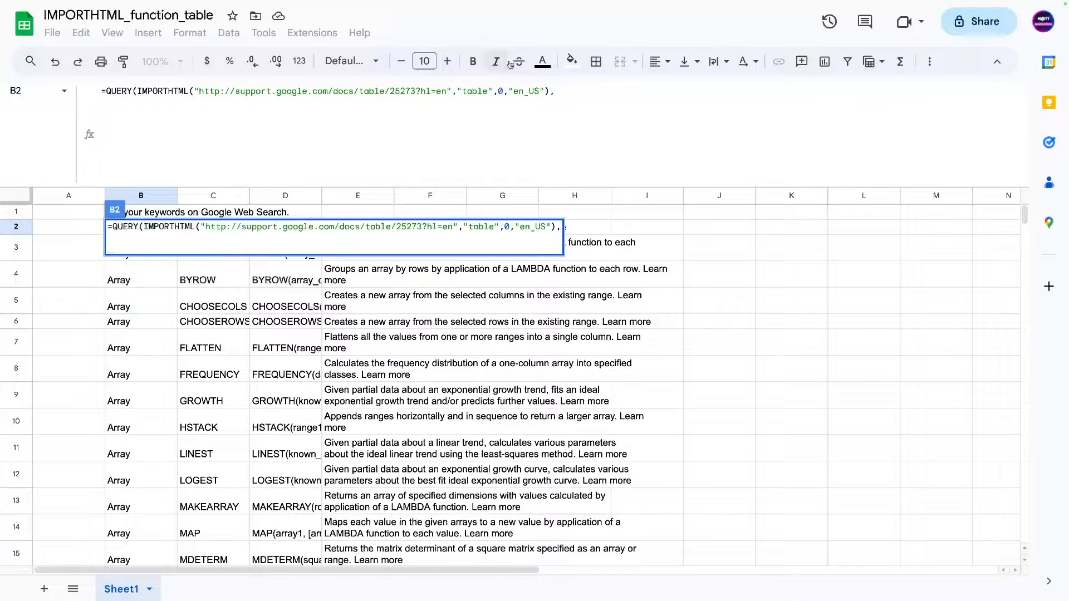
click(126, 236)
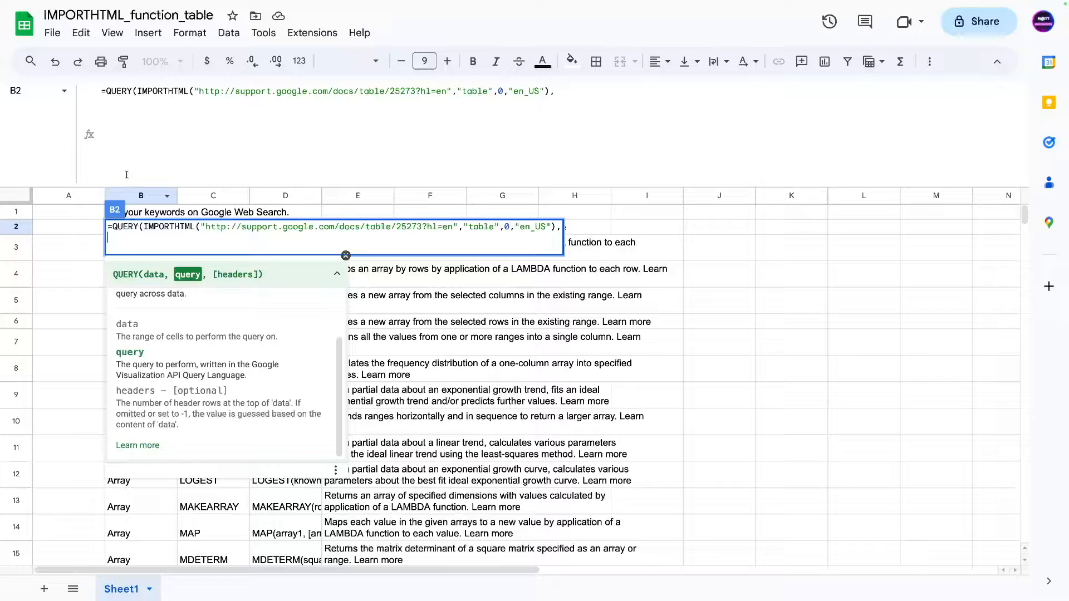
click(127, 126)
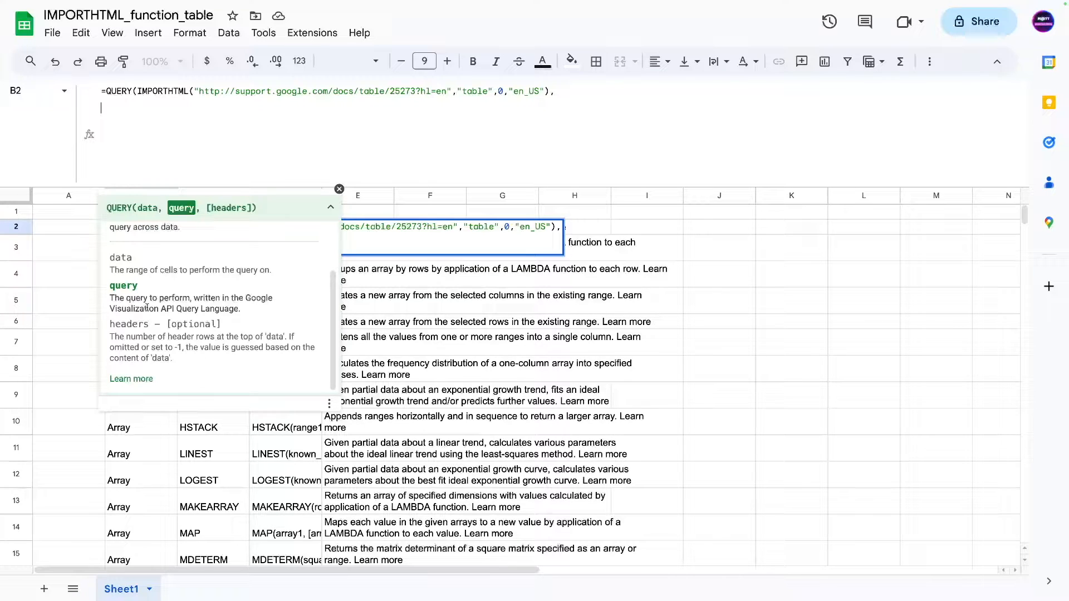
key(ctrl+Return)
text(SELECT)
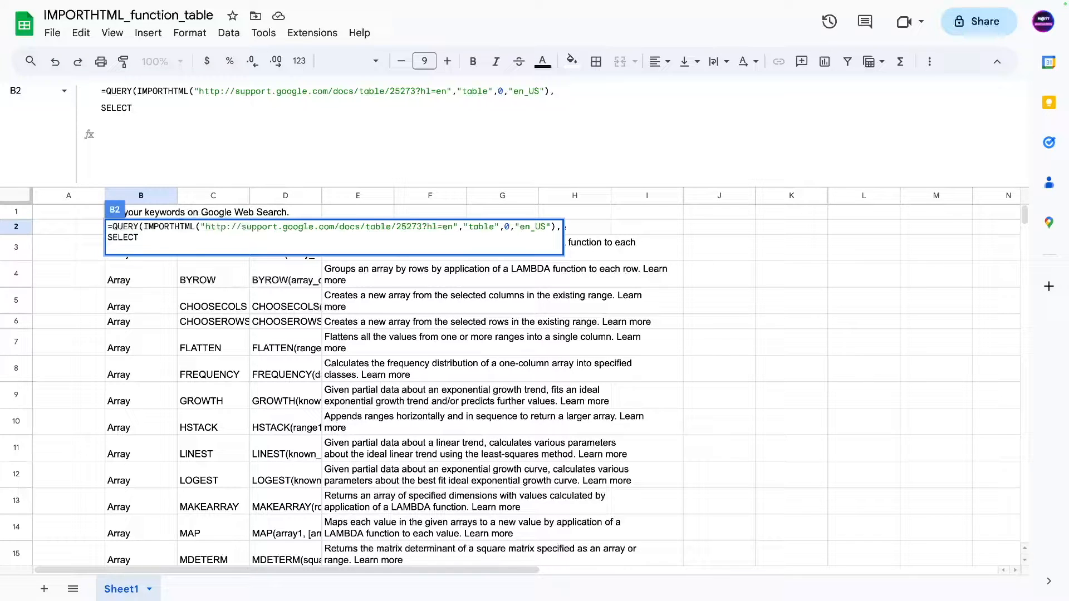
text( Col)
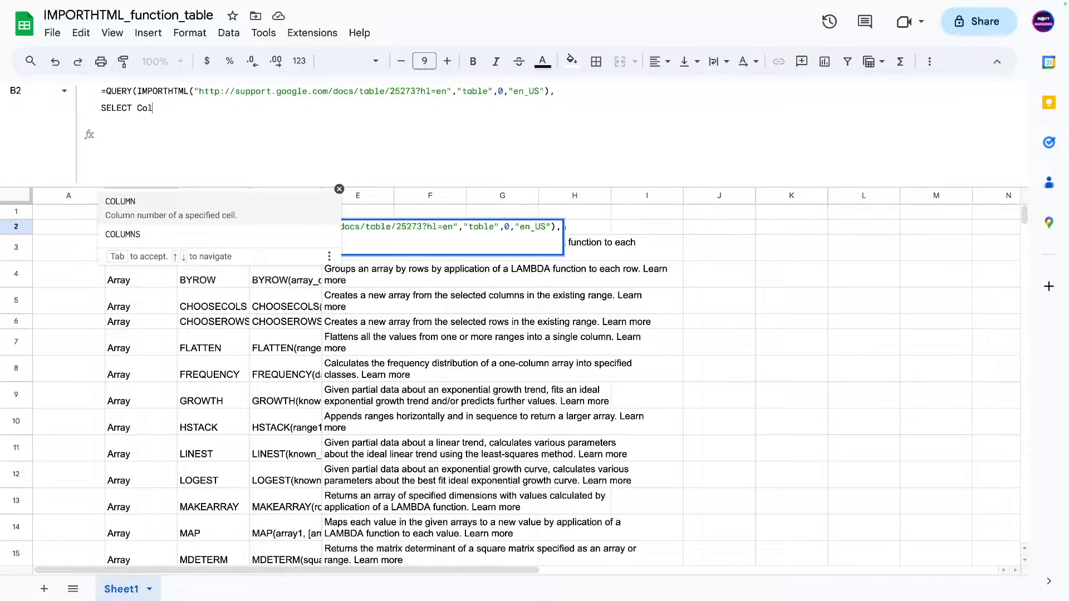
text(1,Col2,)
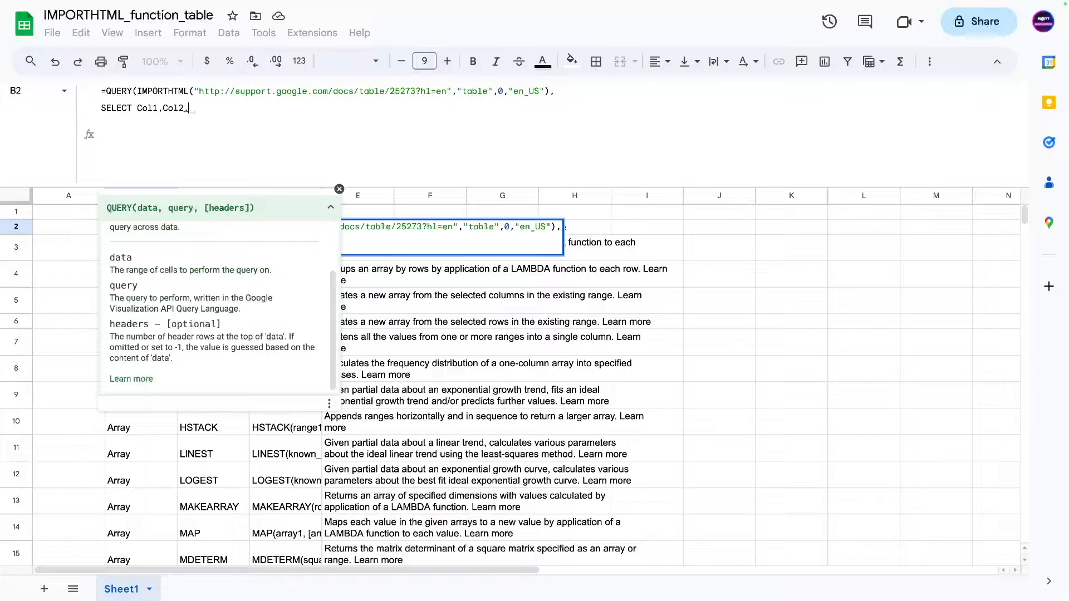
key(BackSpace)
key(BackSpace)
key(BackSpace)
key(BackSpace)
key(BackSpace)
key(BackSpace)
key(BackSpace)
key(BackSpace)
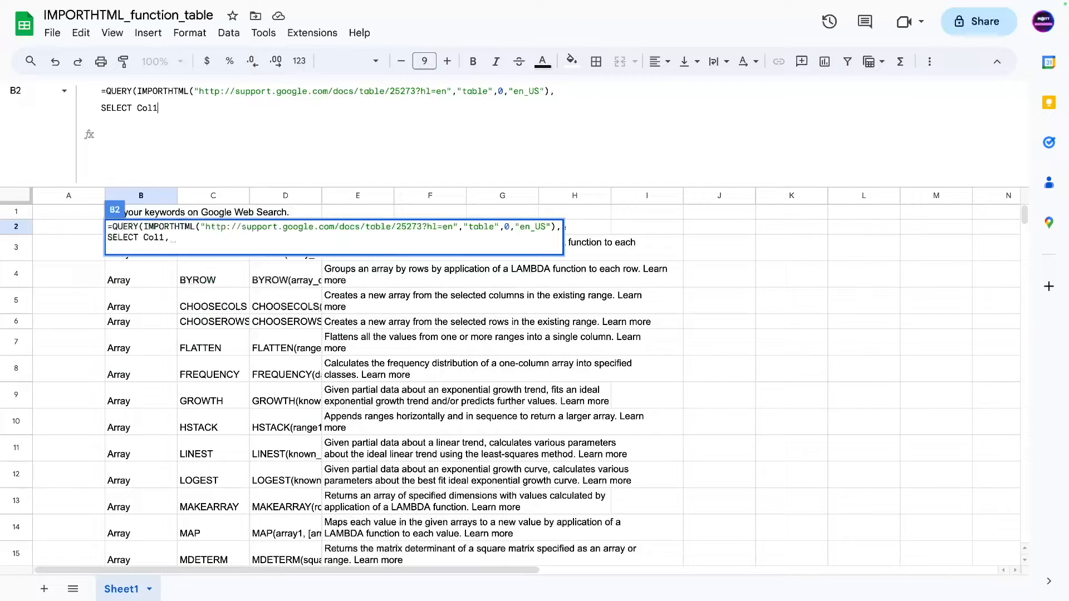
key(BackSpace)
key(BackSpace)
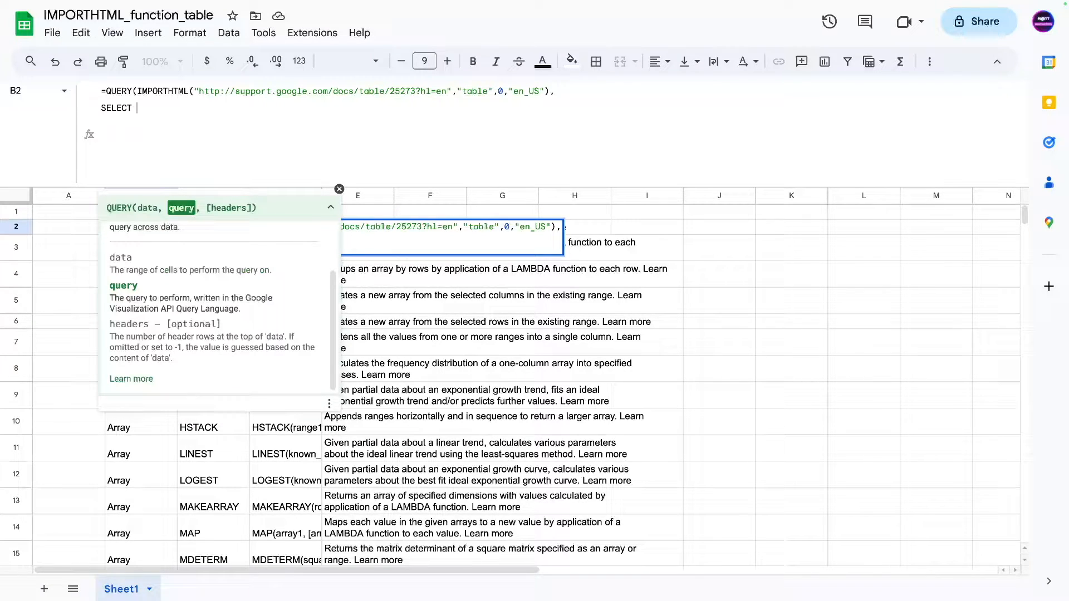
- Extend the query in B2 to select all columns with *, with WHERE Col1 <> "" and ORDER BY Col1 on separate lines
text(*)
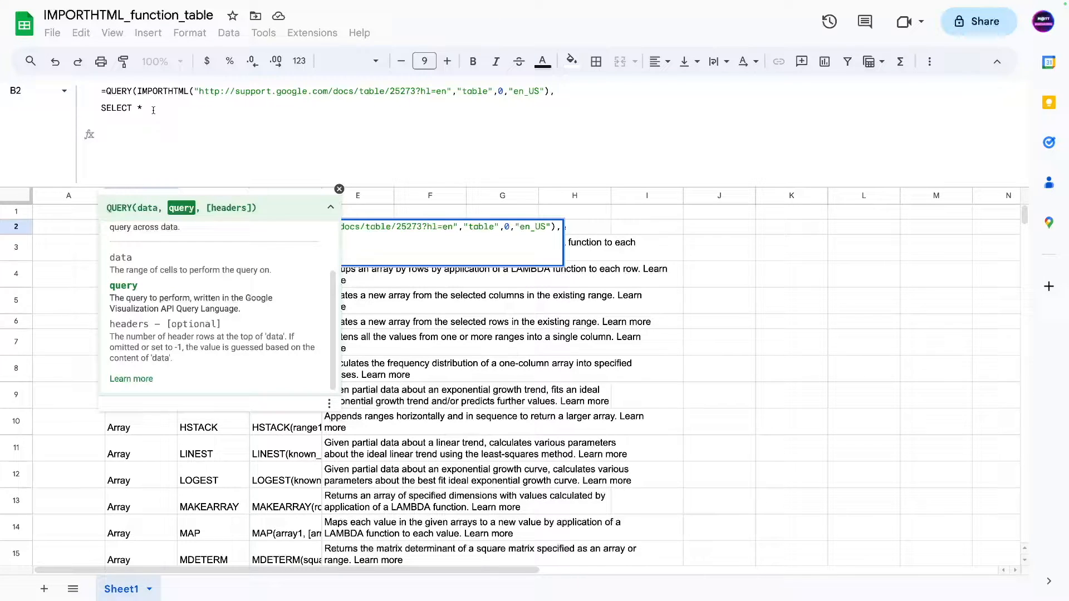
text(WHERE)
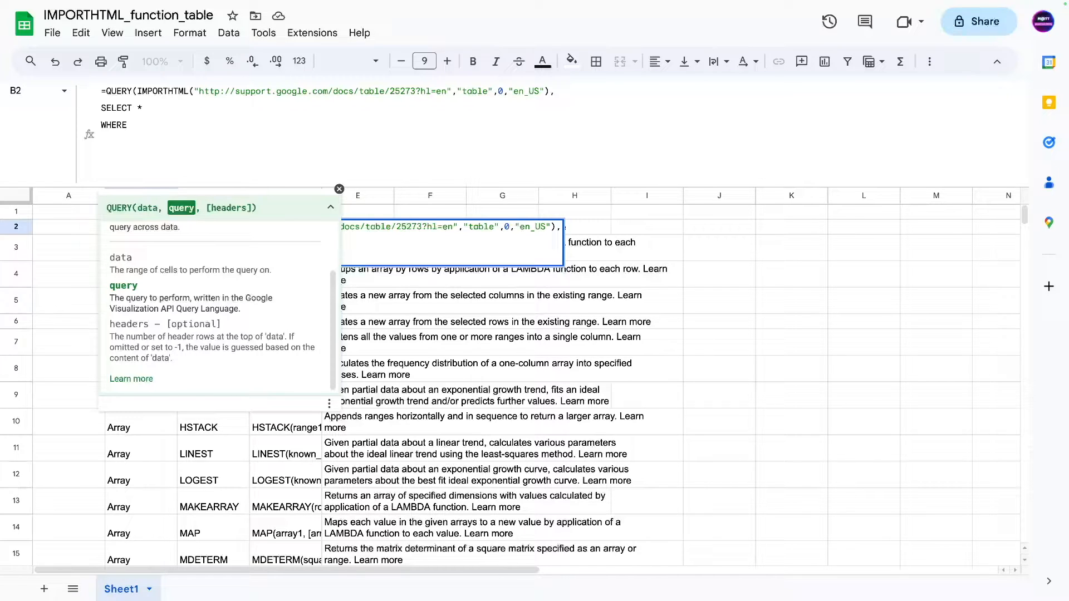
text(Col1 <>)
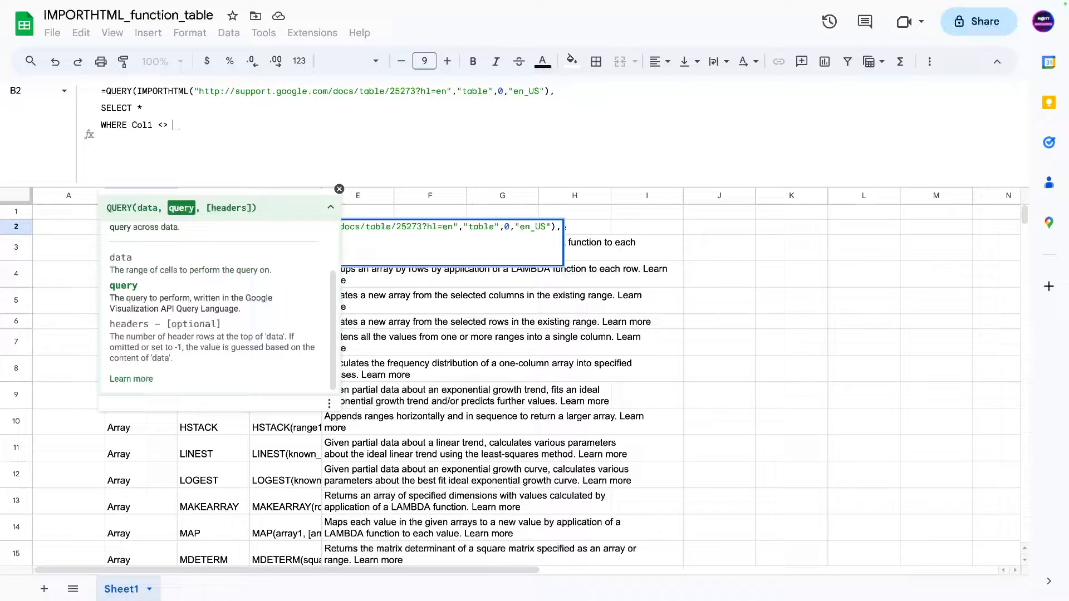
text( "")
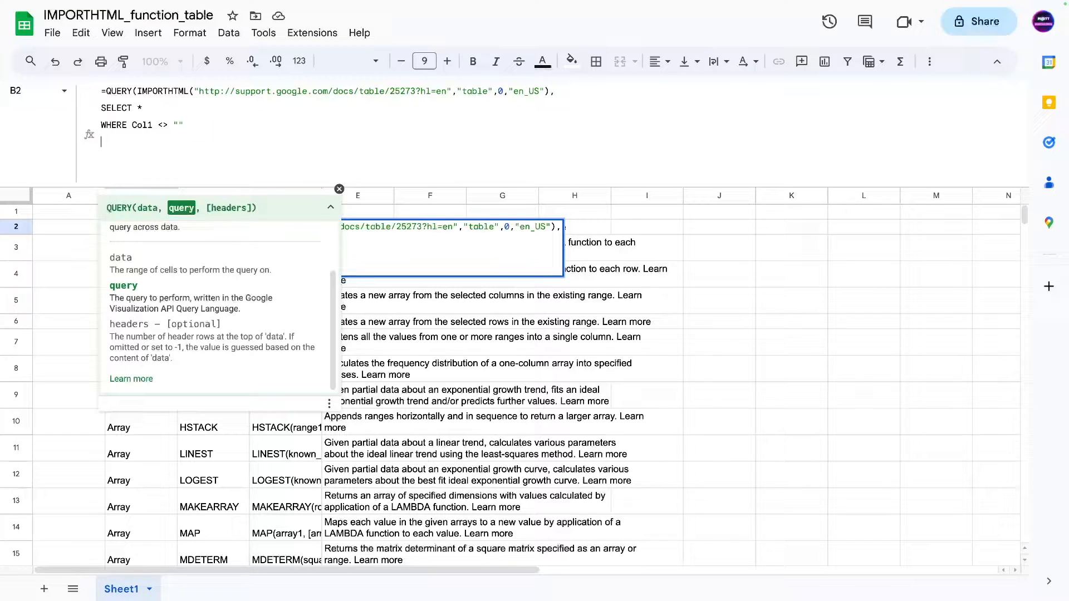
text(ORDER BY Col)
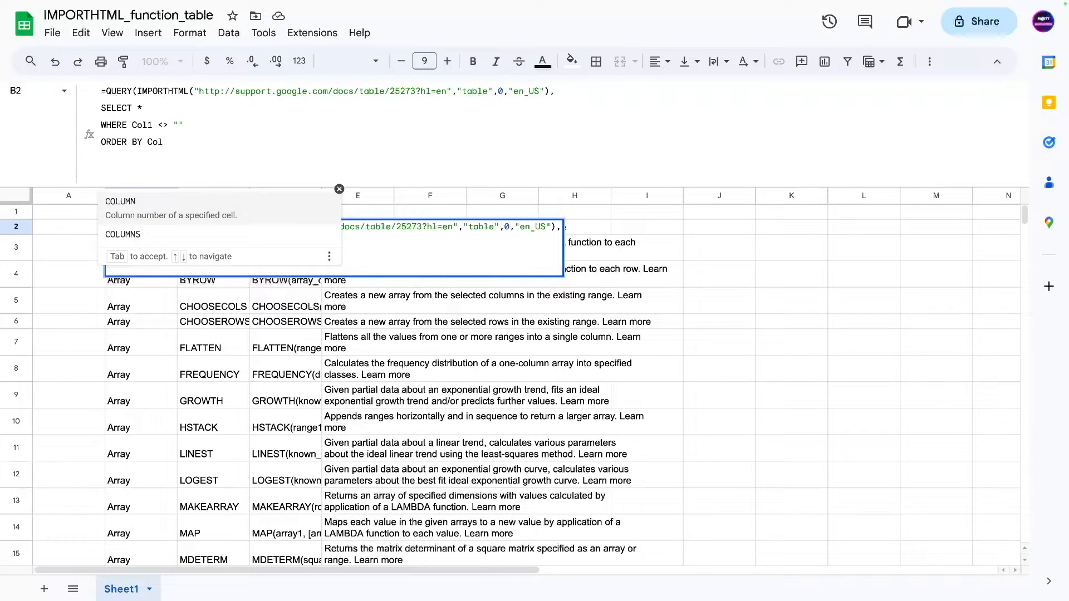
text(1)
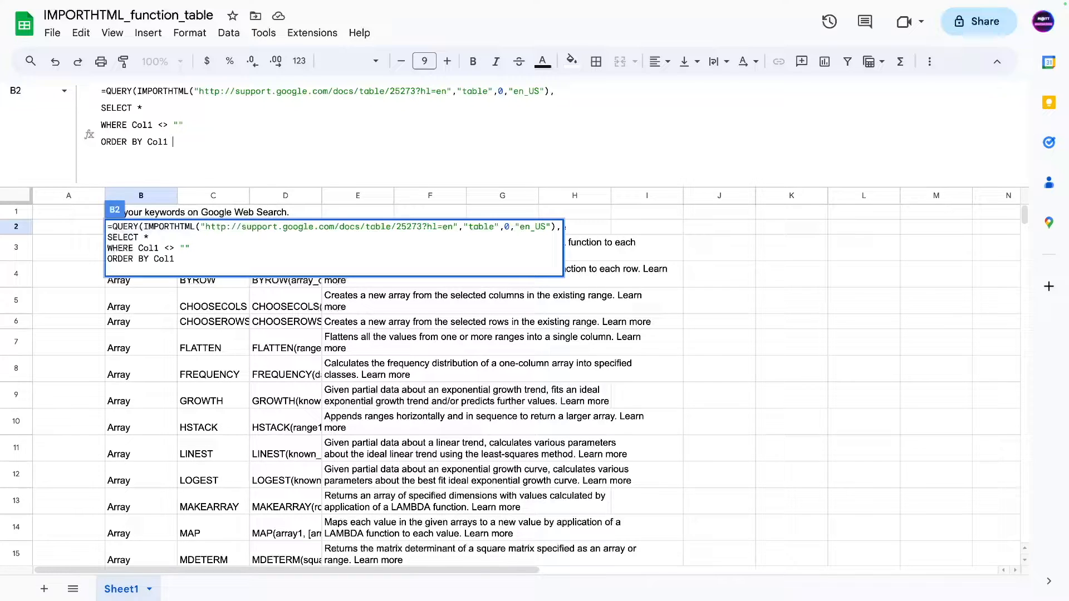
text( ASC)
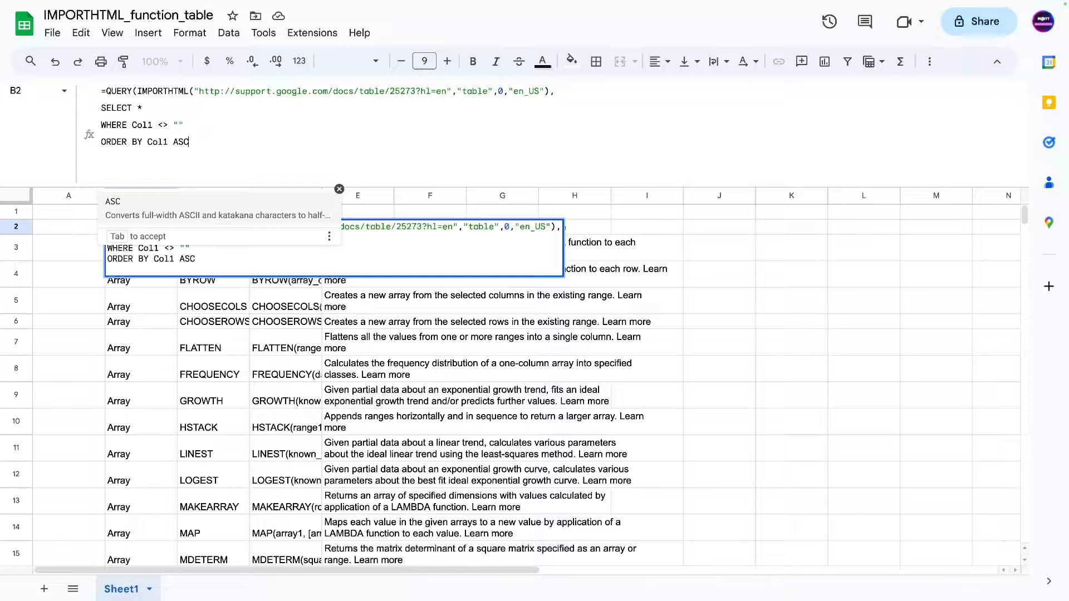
key(BackSpace)
key(BackSpace)
key(BackSpace)
text(DESC)
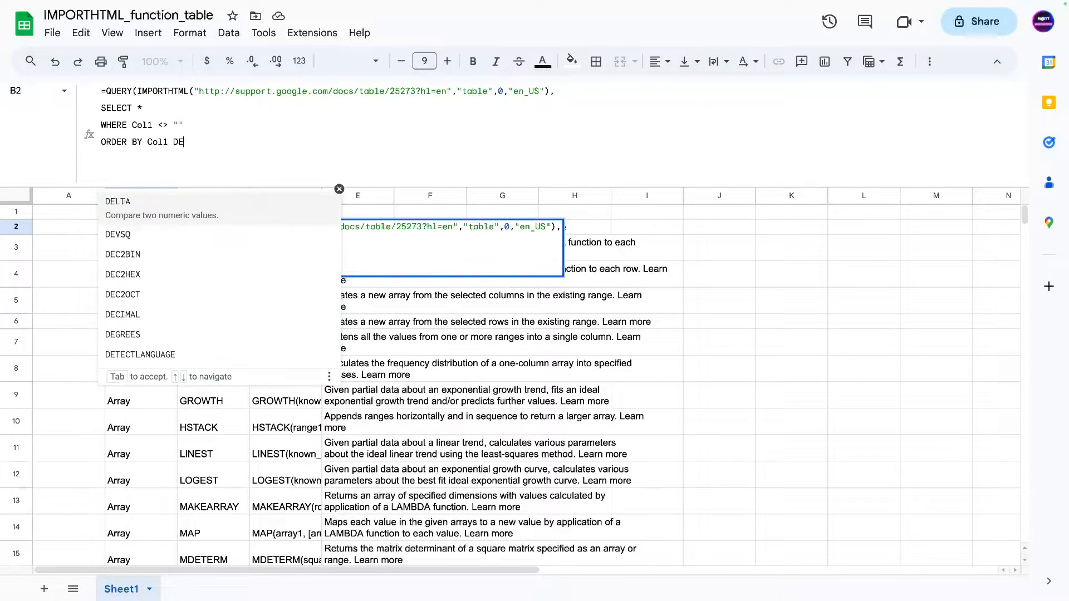
key(BackSpace)
key(BackSpace)
key(BackSpace)
key(BackSpace)
key(BackSpace)
- Add Col2 ASC as the second sort key of the ORDER BY clause and end the query text with a quotation mark
text(,)
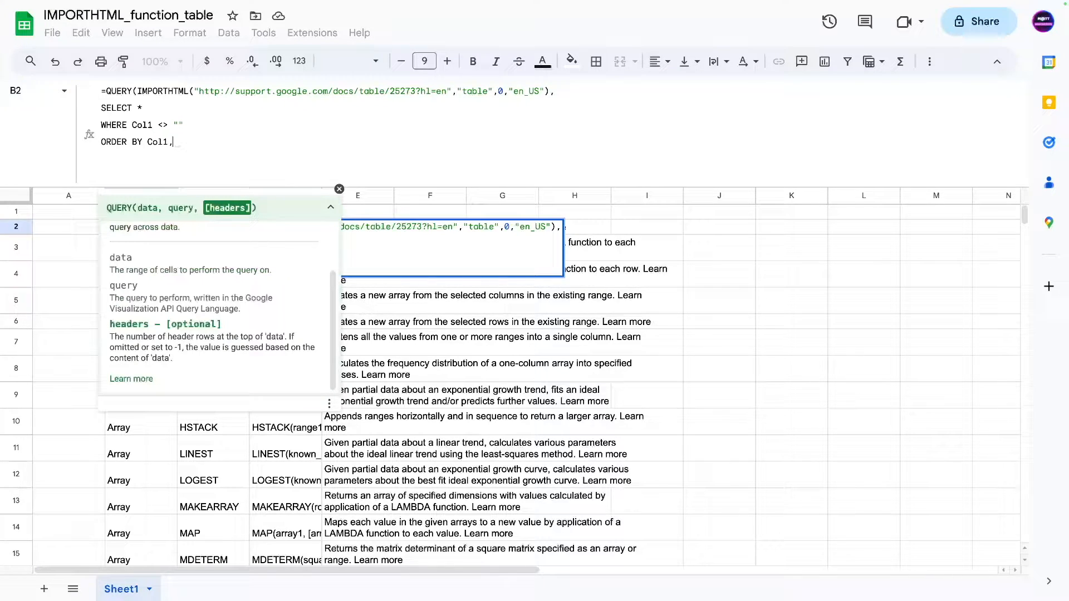
text(Col2)
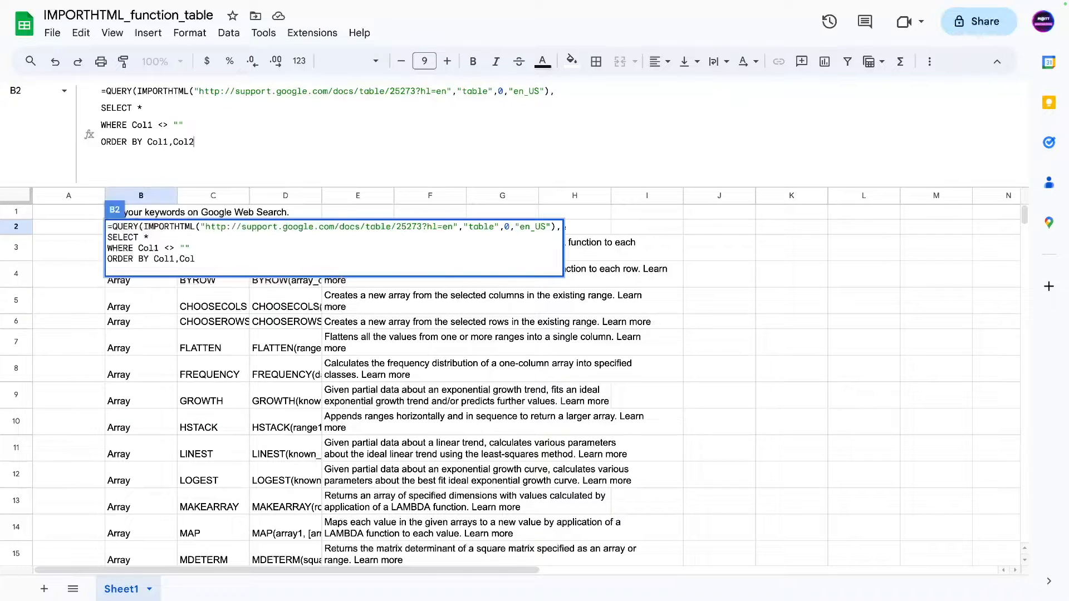
text( ASC)
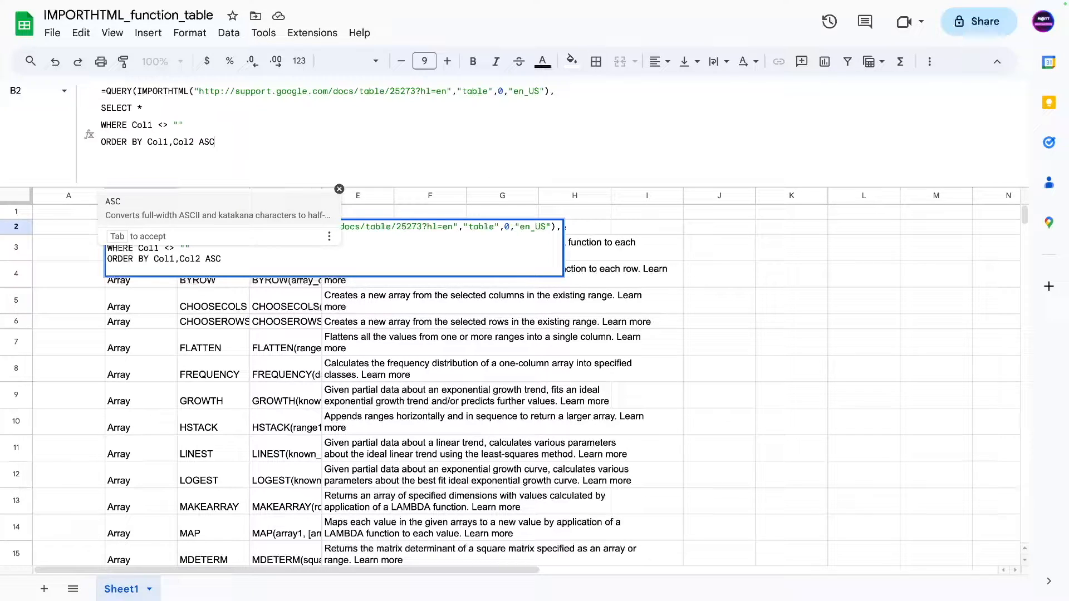
text(")
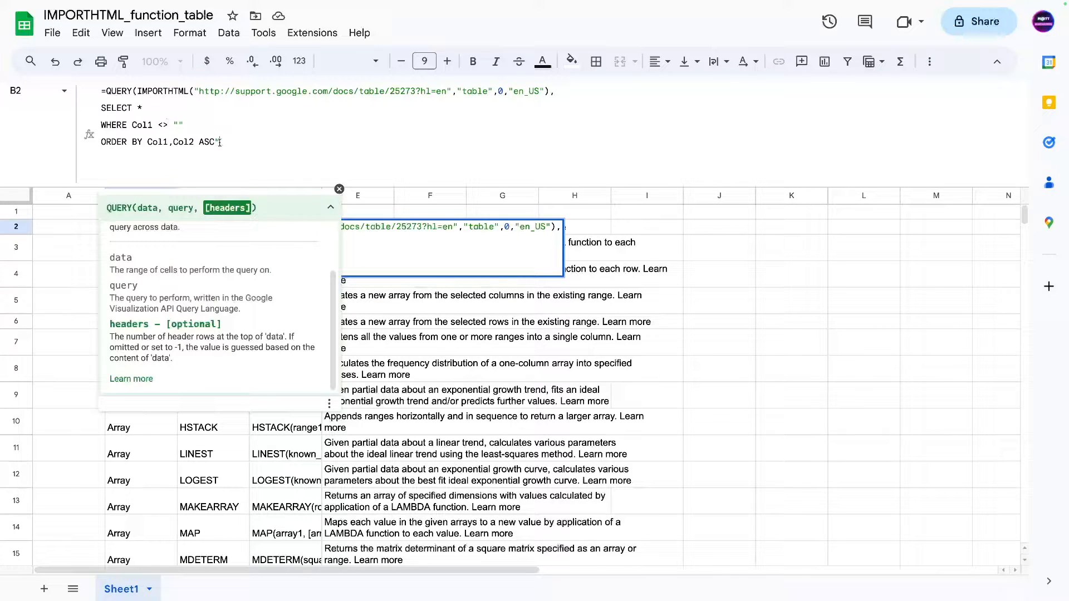
- Add an opening quotation mark before SELECT in the B2 formula and replace the inner double quotes after Col1 <> with single quotes
click(102, 109)
text(")
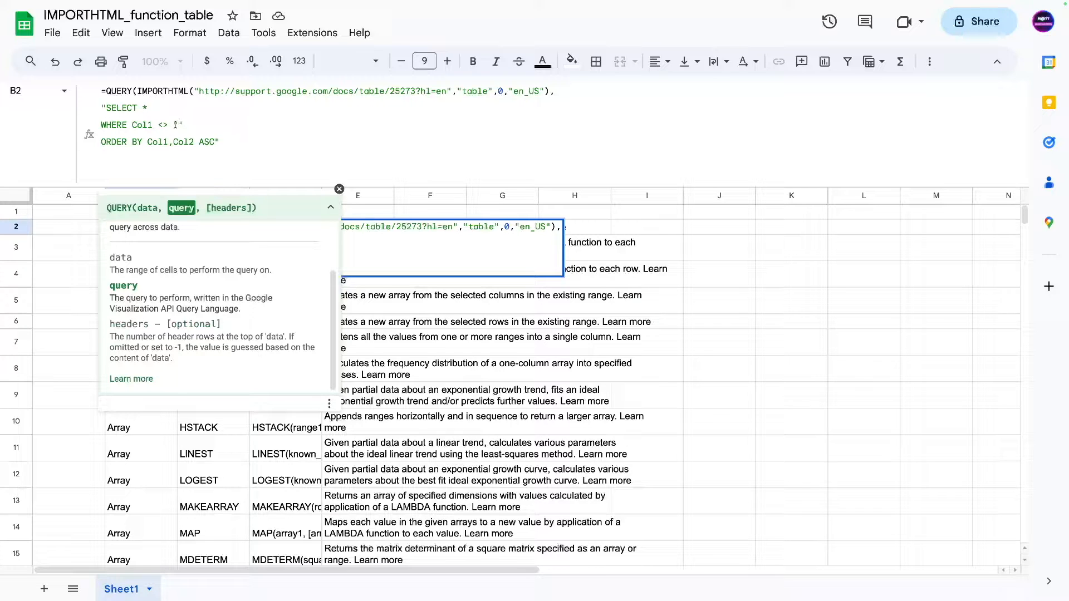
drag(174, 125, 184, 125)
text(')
- Add 1 as the QUERY headers argument, close the parenthesis and commit the B2 formula
click(243, 146)
text(,)
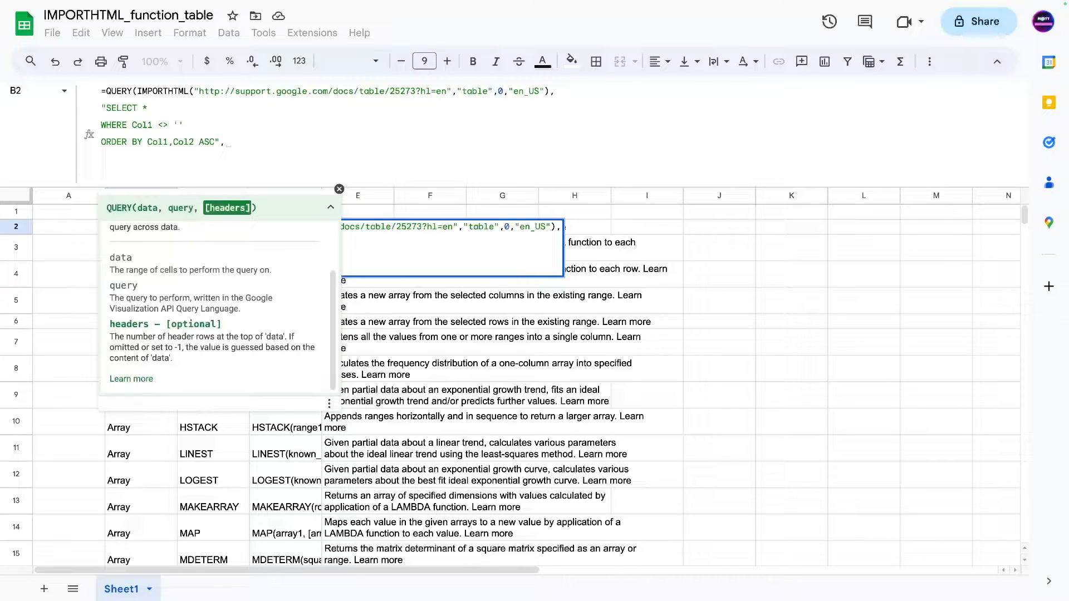
text(1)
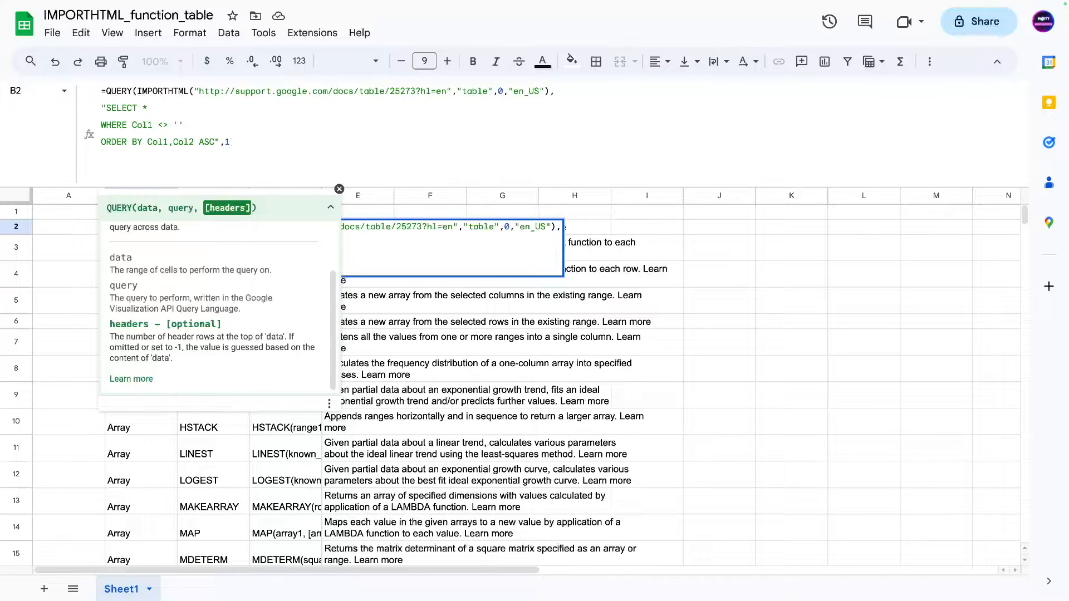
text())
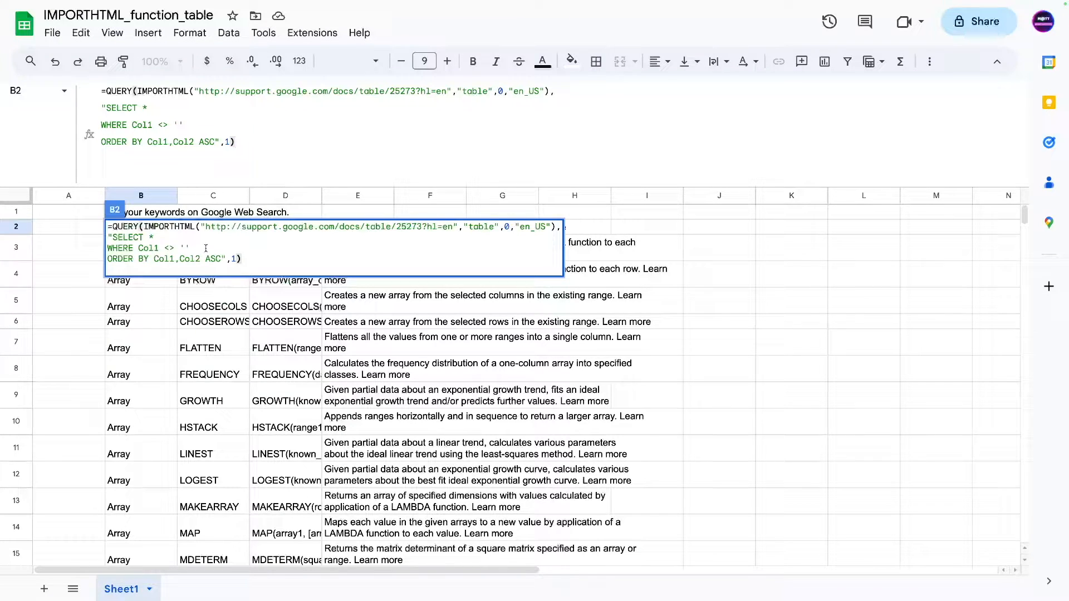
key(Return)
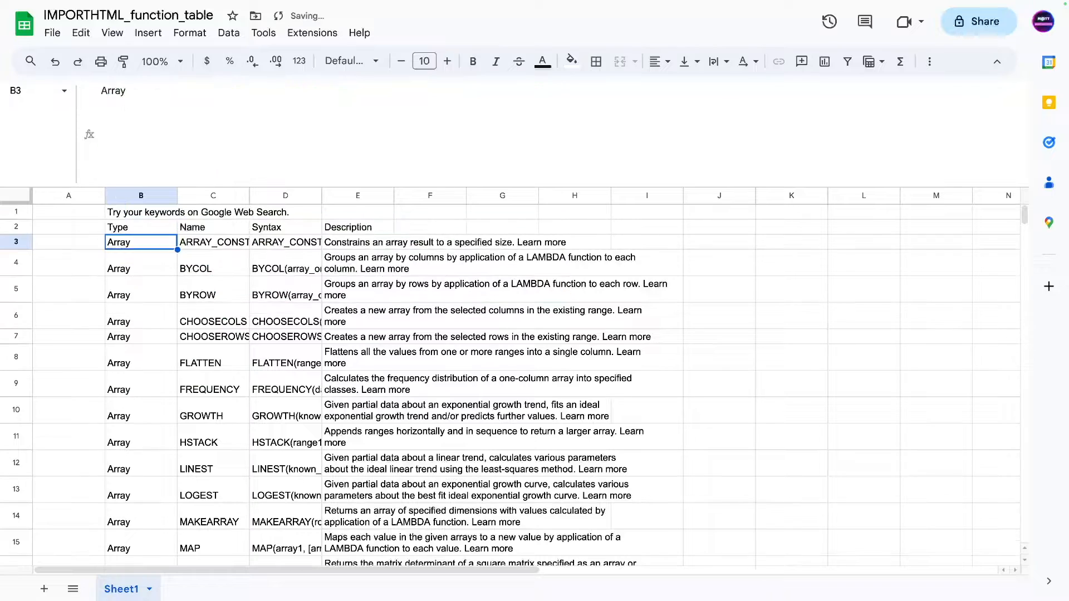
- Copy the full text "Try your keywords on Google Web Search." from cell B1
click(135, 228)
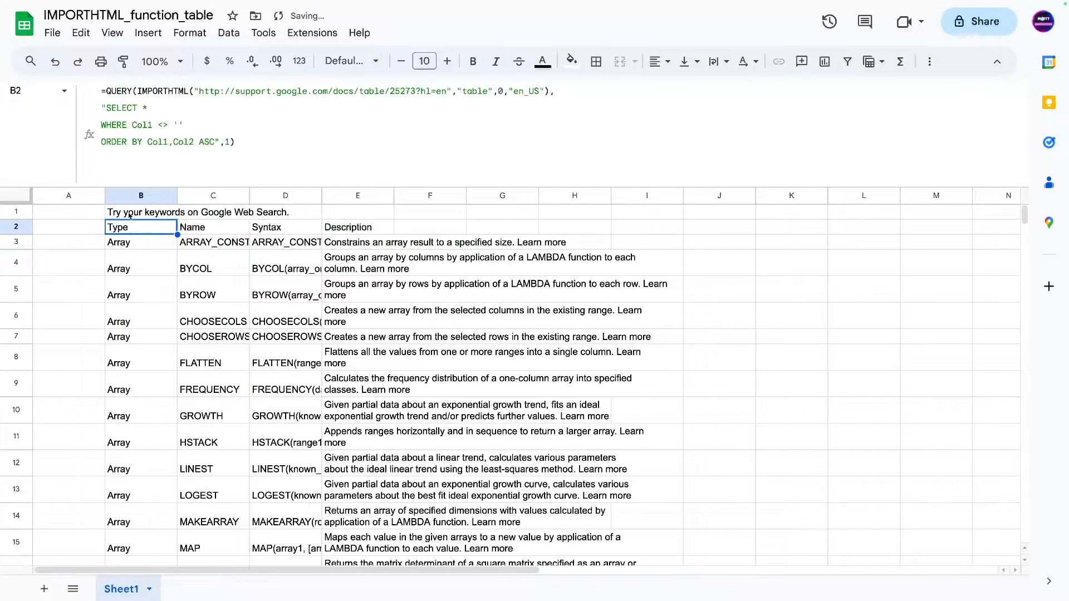
click(331, 228)
shift+click(120, 230)
click(121, 230)
click(130, 218)
drag(337, 95, 96, 97)
key(ctrl+c)
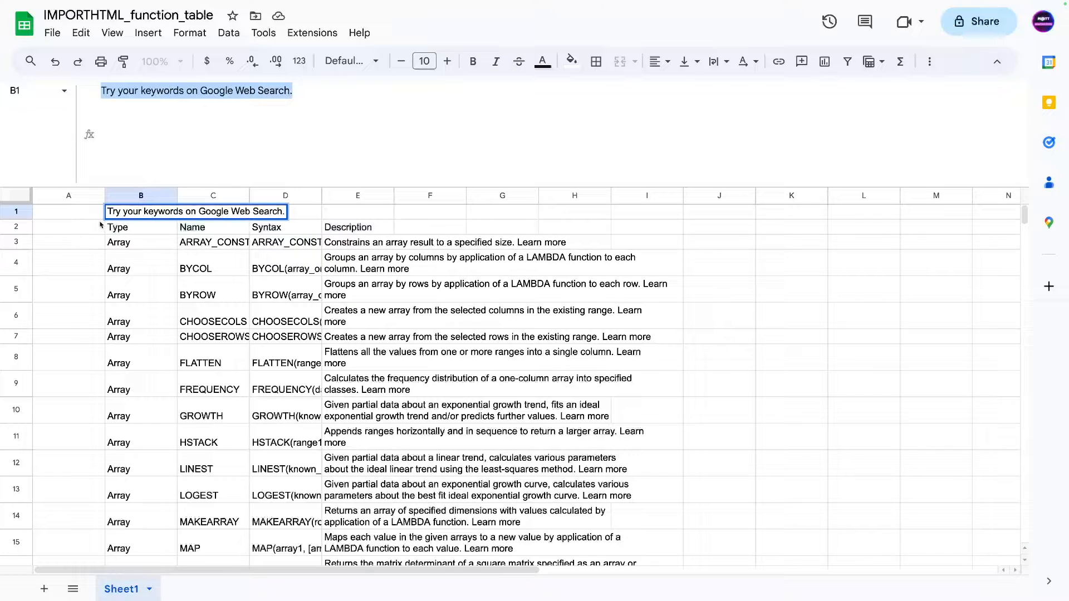
- Extend the WHERE clause in B2 with AND and, on a new line, Col1 <> 'Try your keywords on Google Web Search.', then commit the formula
click(117, 229)
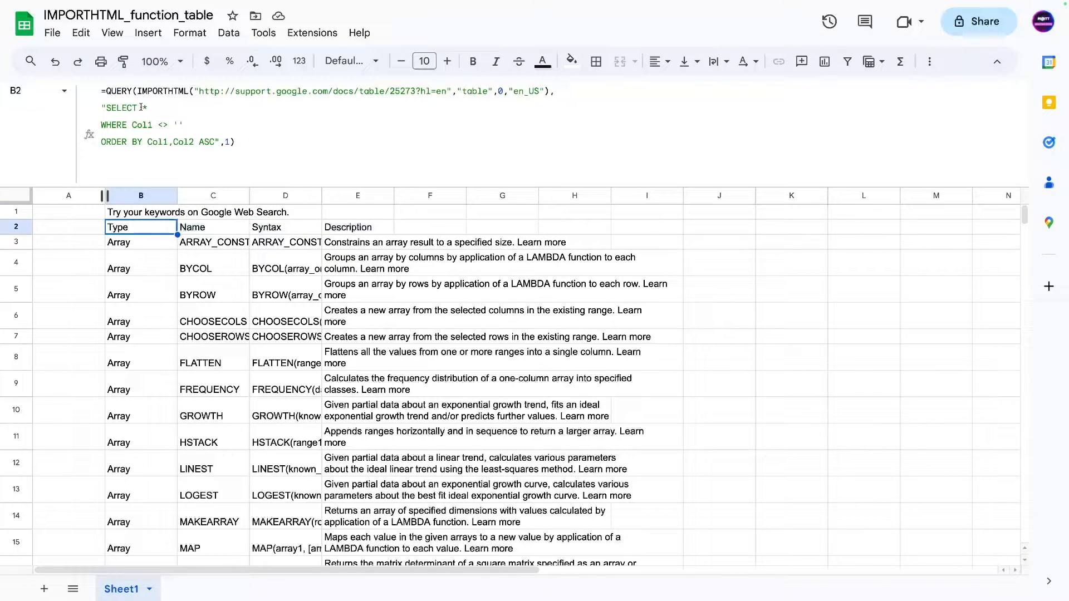
click(185, 123)
key(BackSpace)
text(' AND)
key(ctrl+Return)
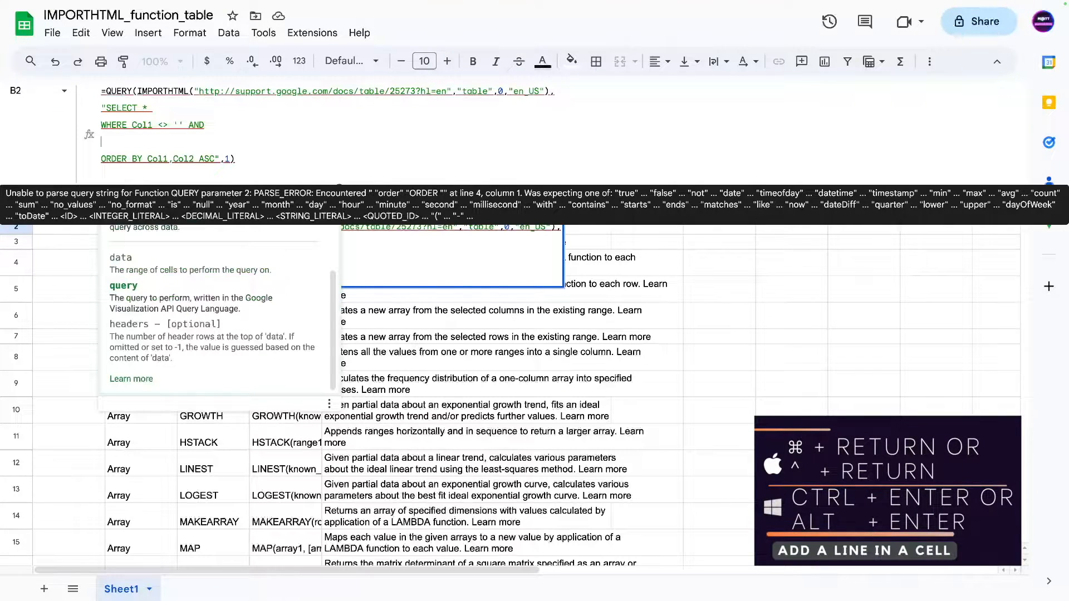
text(Col1)
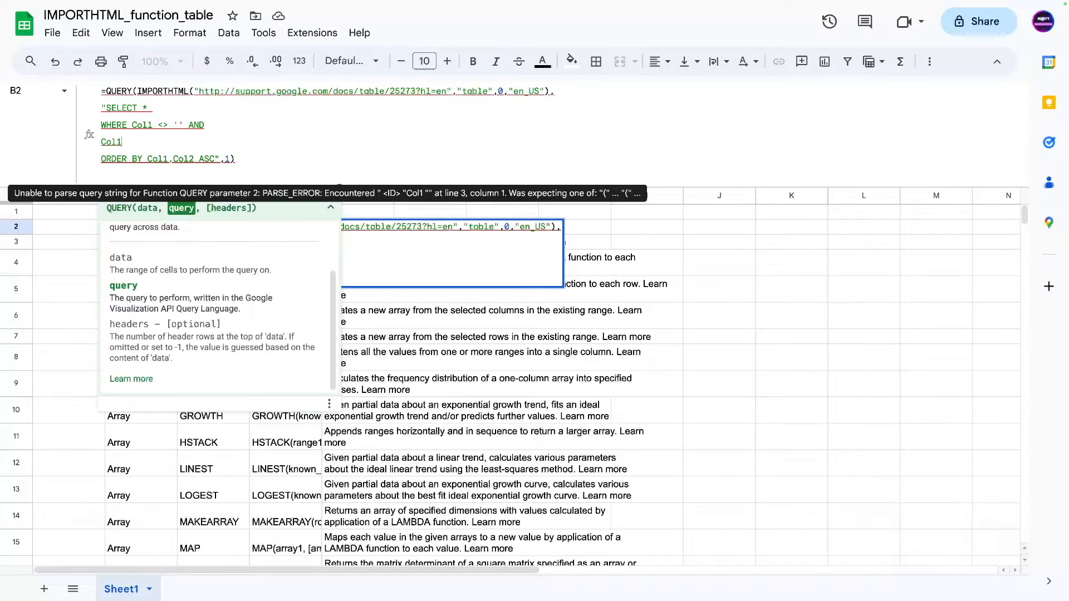
text( <> ')
key(ctrl+v)
text(')
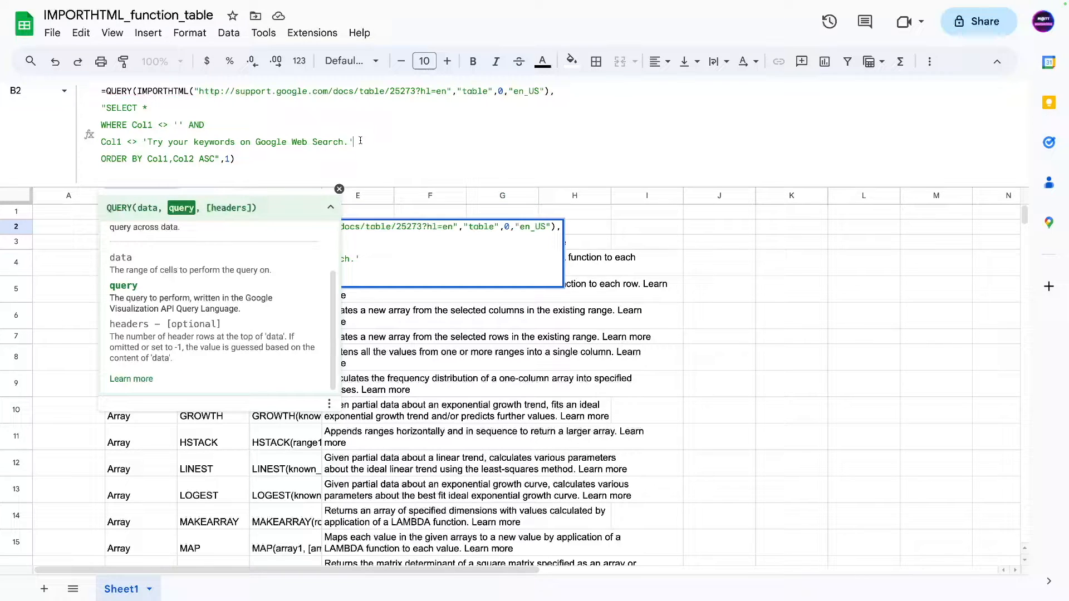
key(Return)
- Compare the end of the imported list with the second Col1 condition in place, undone and restored
click(131, 228)
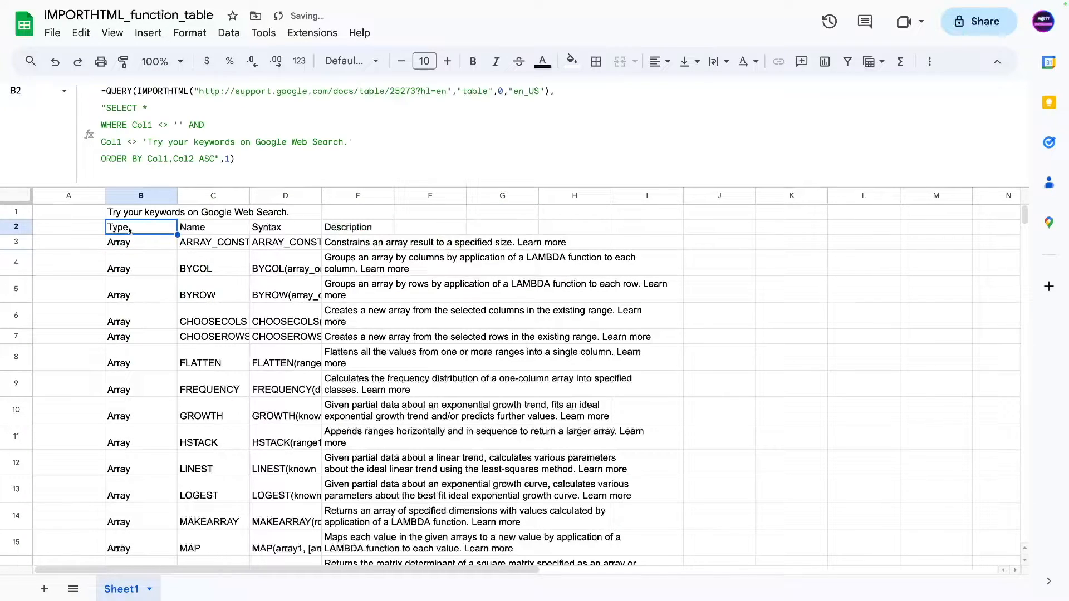
click(135, 248)
key(ctrl+Down)
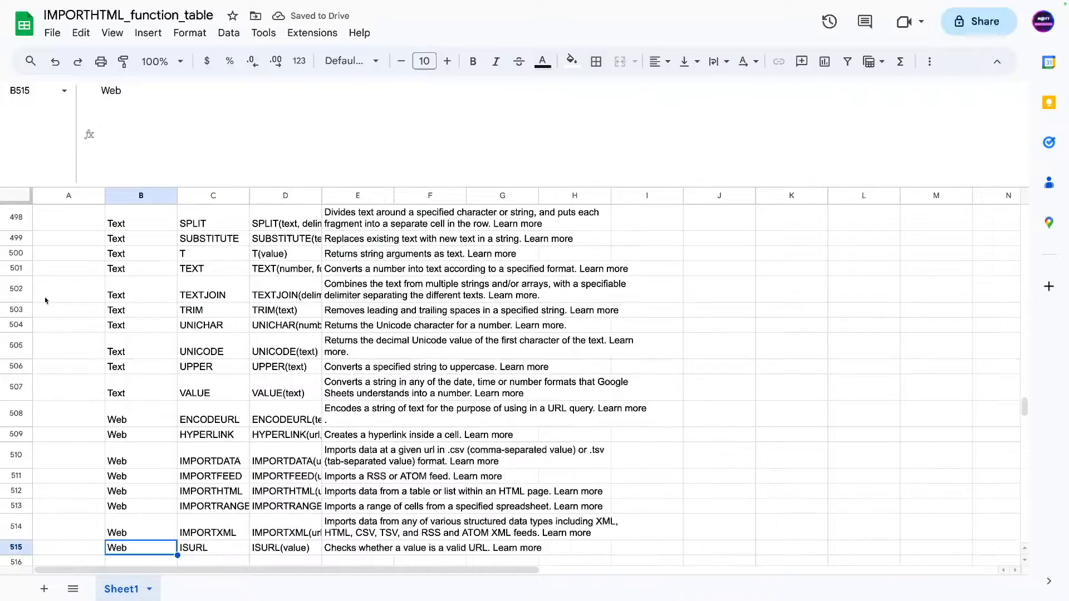
scroll(169, 397, up, 1)
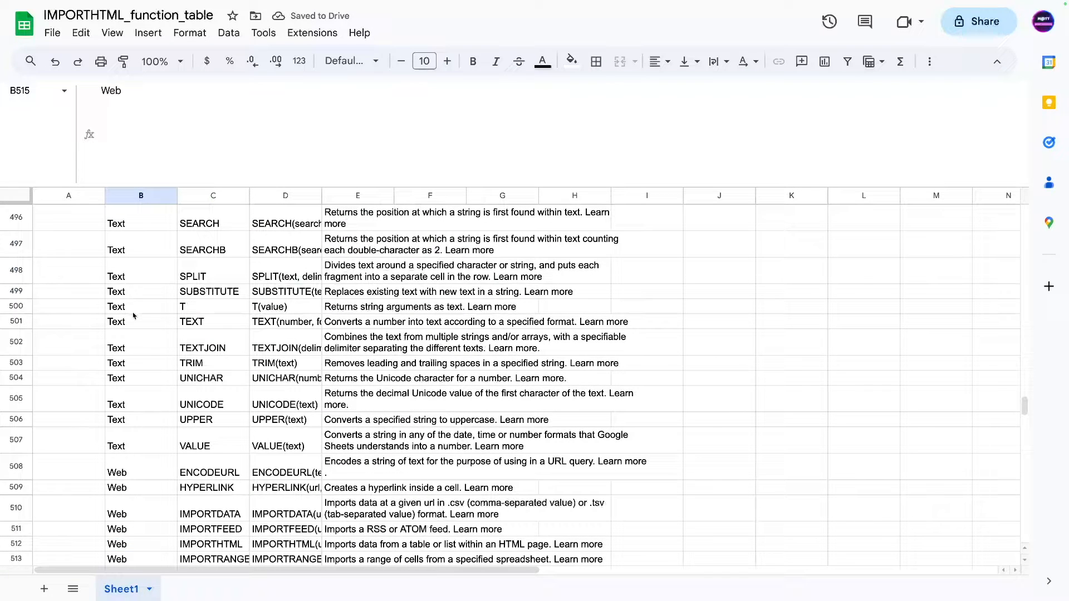
scroll(132, 334, down, 2)
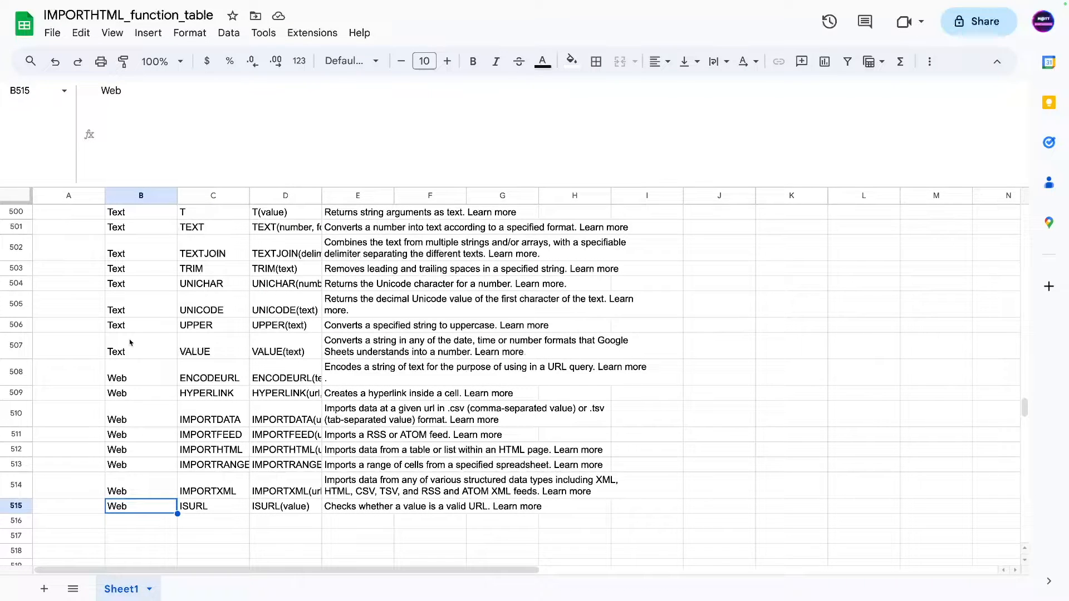
key(ctrl+Up)
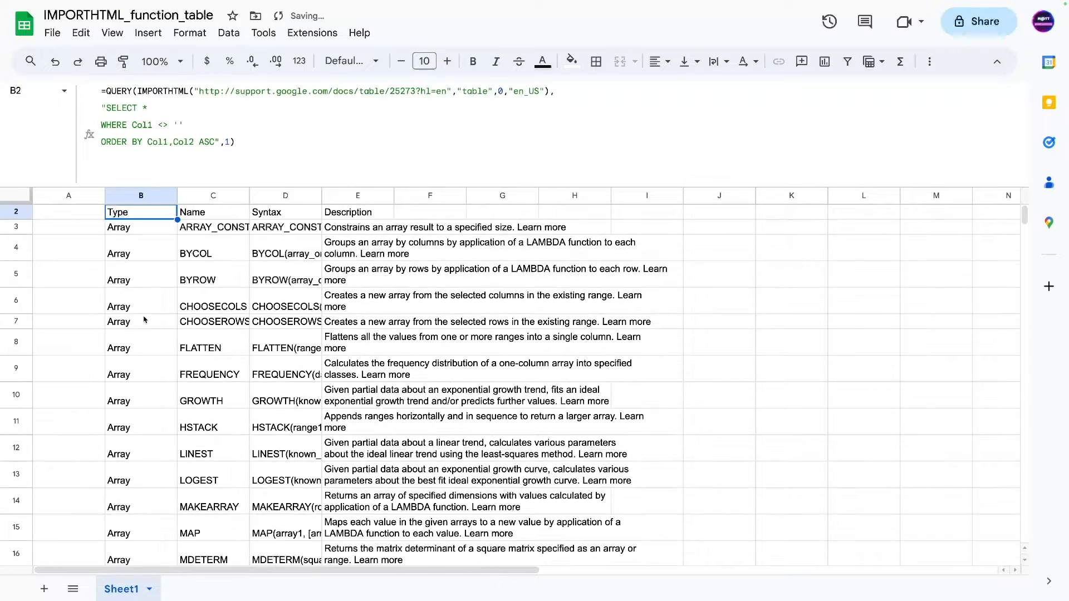
key(ctrl+Down)
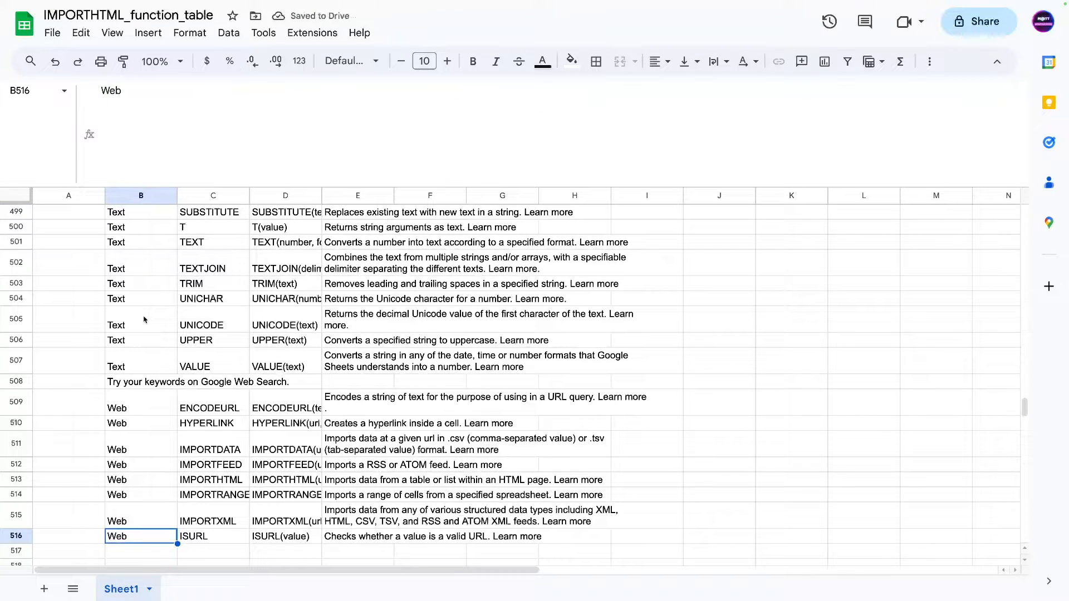
key(ctrl+Up)
key(ctrl+Down)
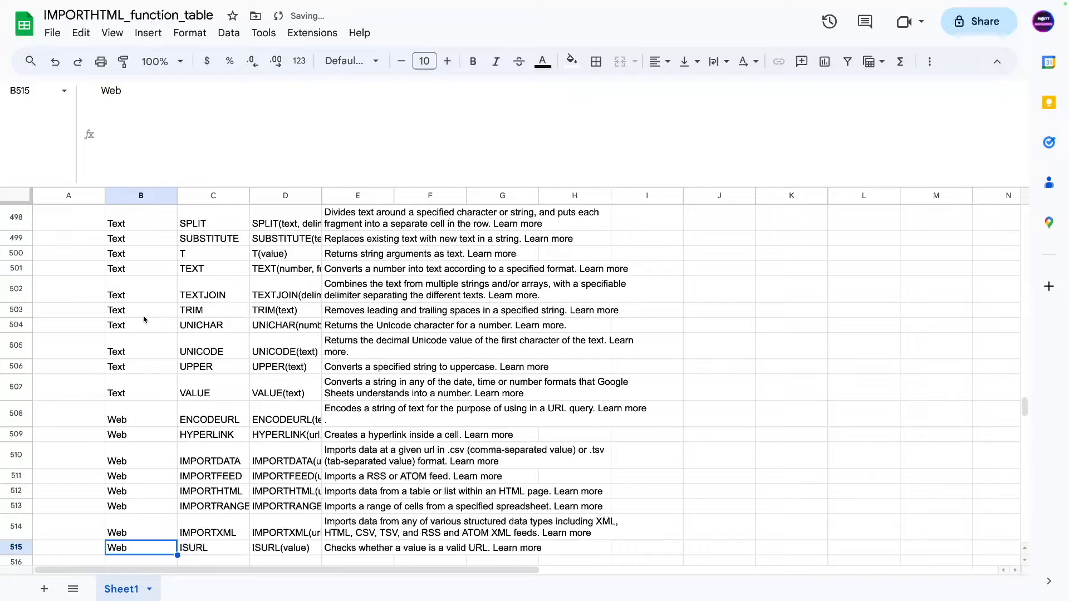
key(ctrl+Up)
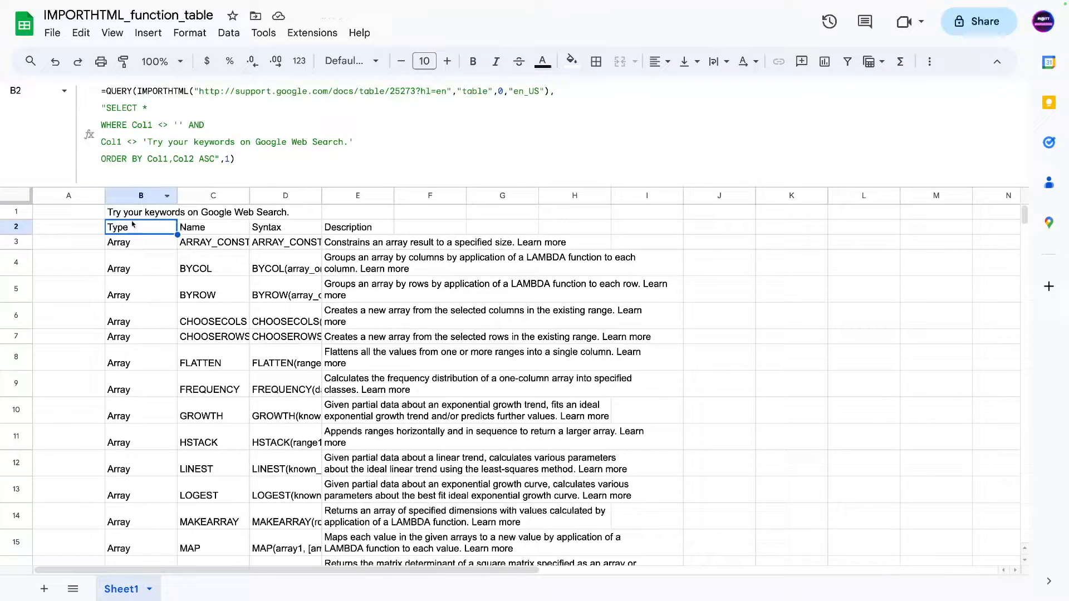
- Make the header cells B2:E2 bold
click(86, 230)
drag(140, 234, 357, 229)
key(ctrl+b)
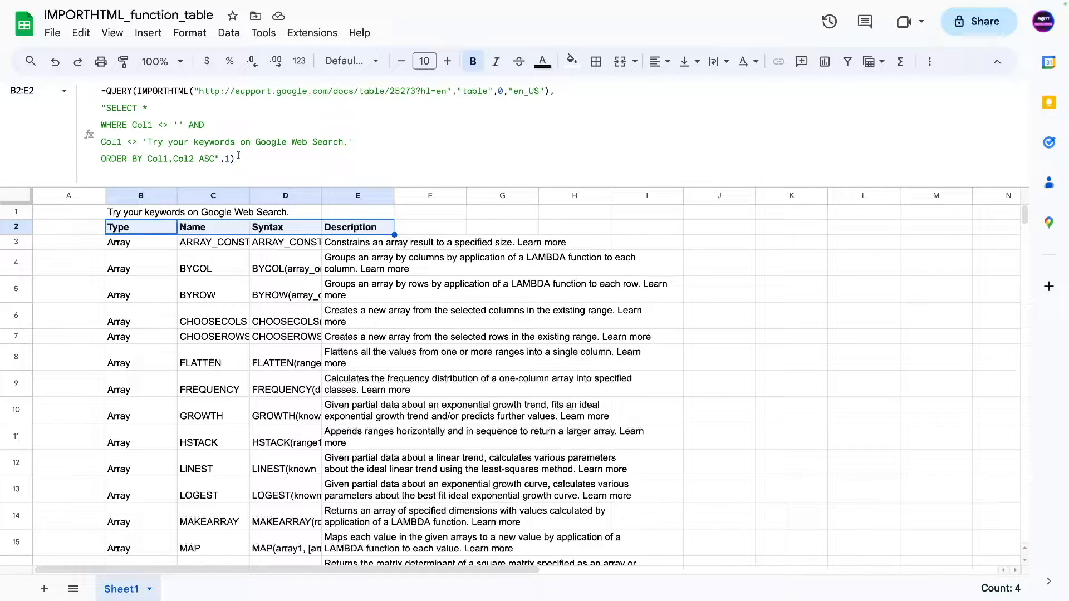
- Apply a thick dark blue bottom border to the header cells B2:E2
click(596, 62)
click(733, 114)
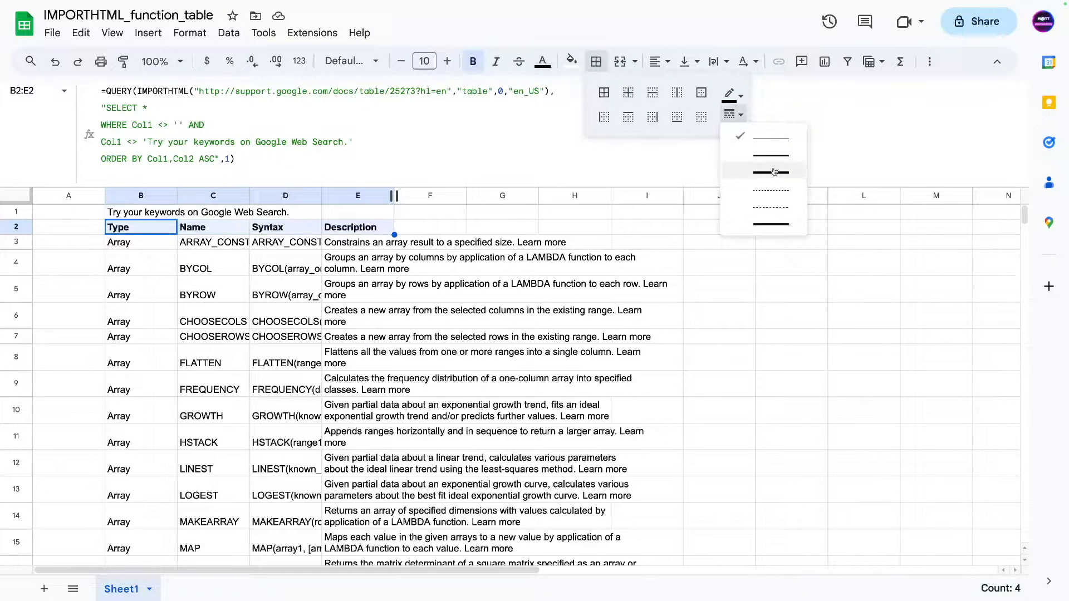
click(732, 95)
click(845, 239)
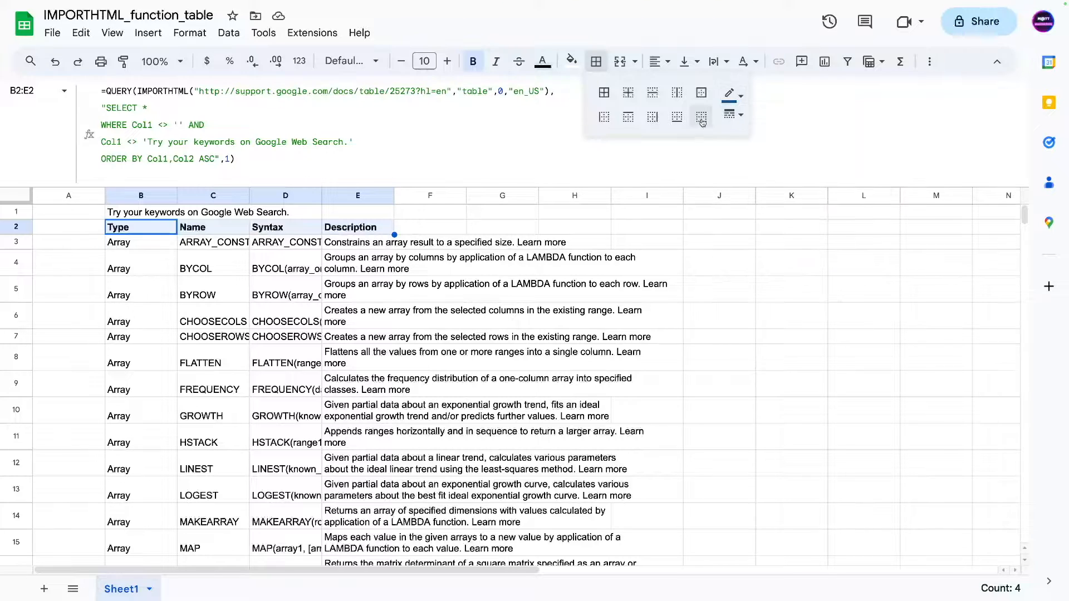
click(677, 116)
click(174, 300)
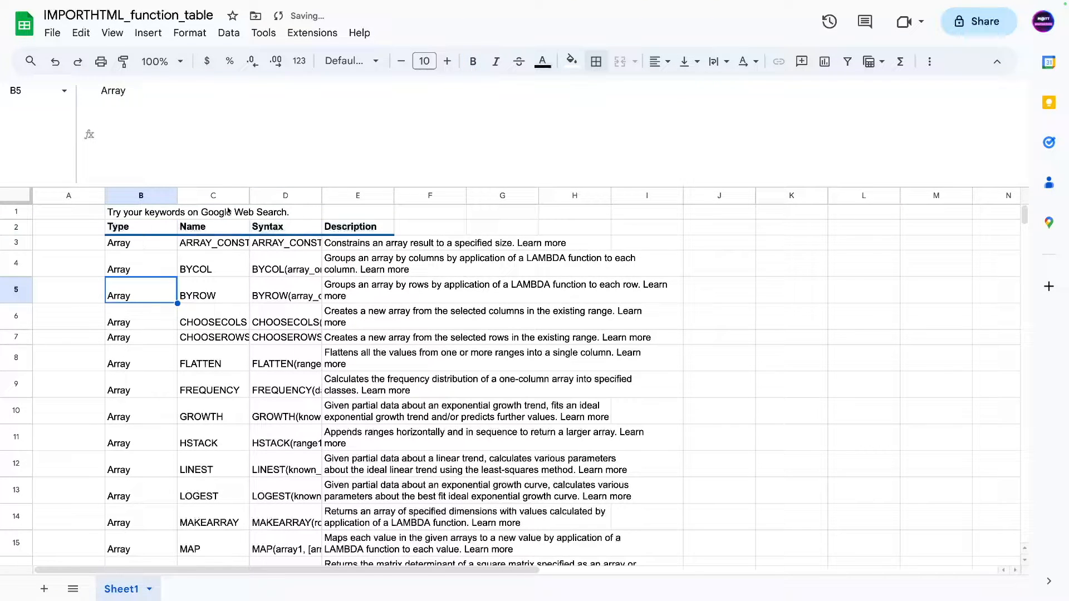
- Fit the widths of columns B through D to their contents
drag(170, 200, 248, 194)
double_click(248, 195)
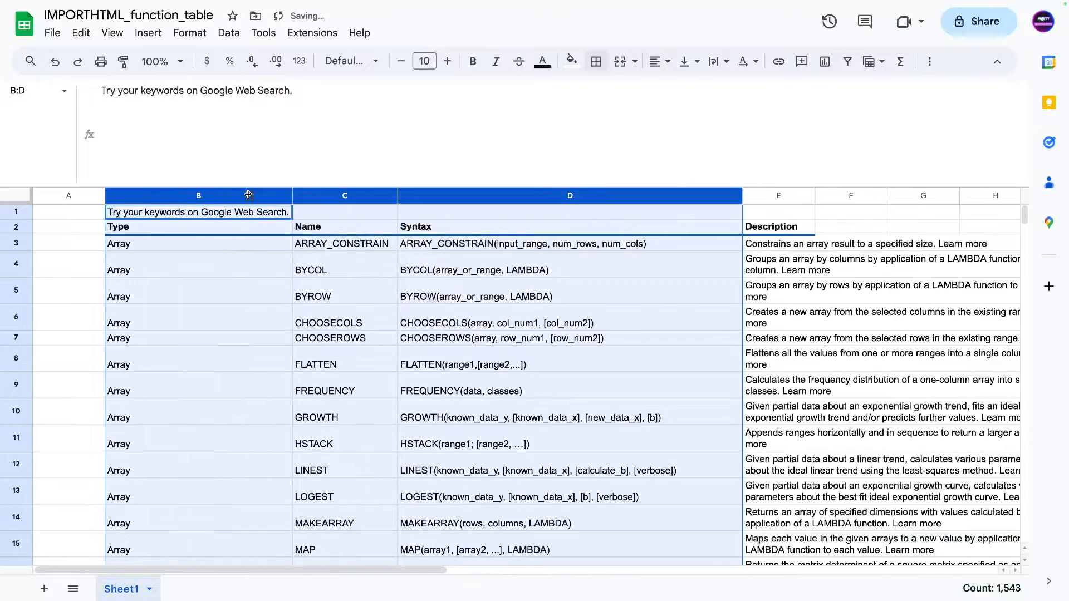
click(234, 298)
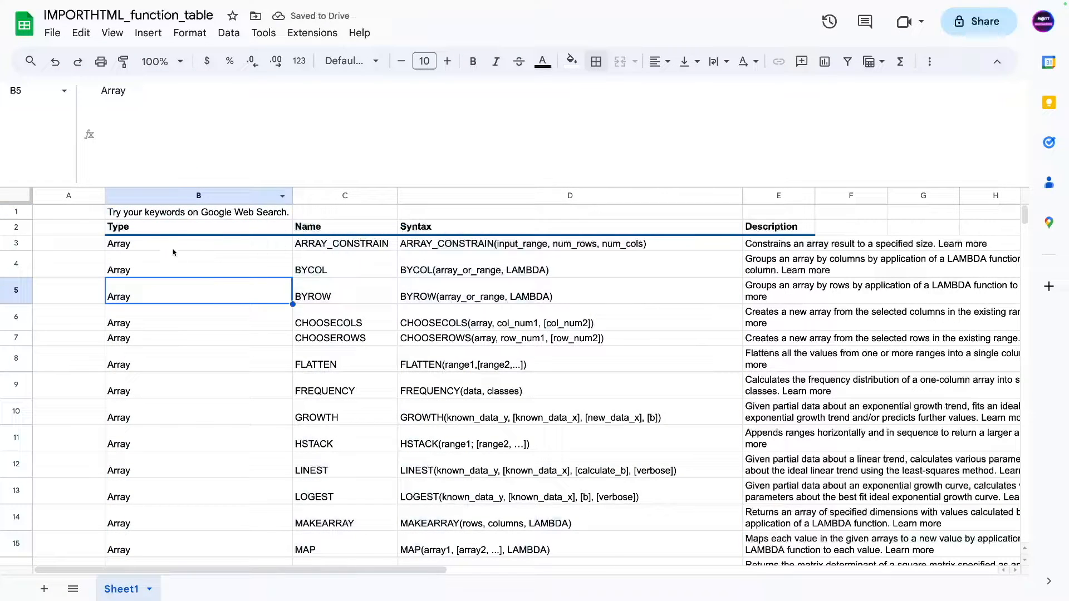
- Clear the text in cell B1 and fit columns B and C to their contents
click(187, 215)
key(Delete)
click(246, 195)
drag(246, 195, 295, 195)
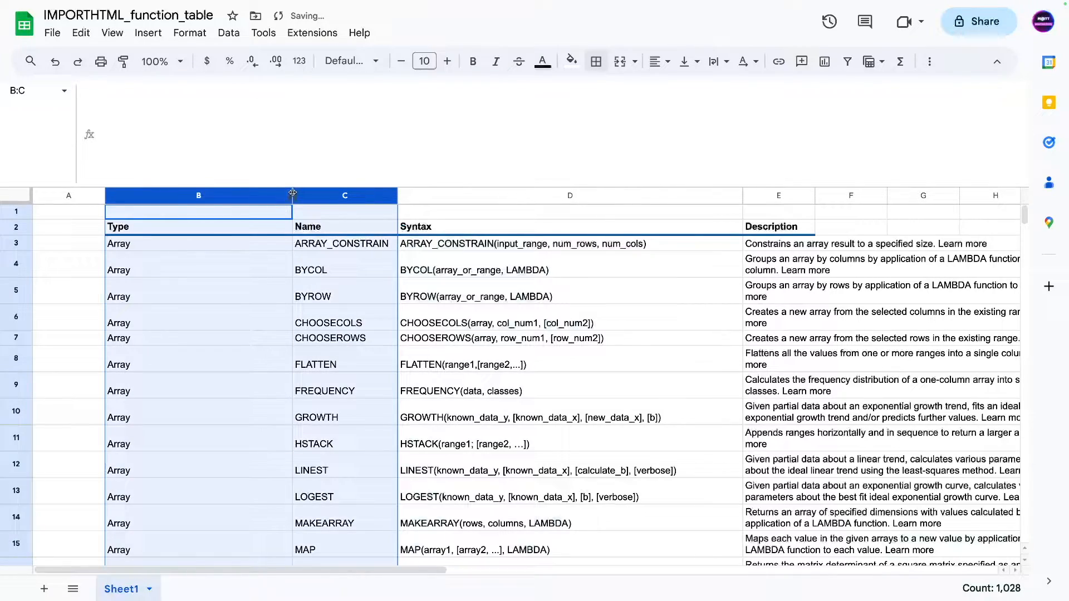
double_click(292, 195)
click(130, 253)
- Narrow the Syntax column D to well under half its width and widen the Description column E
scroll(129, 254, down, 15)
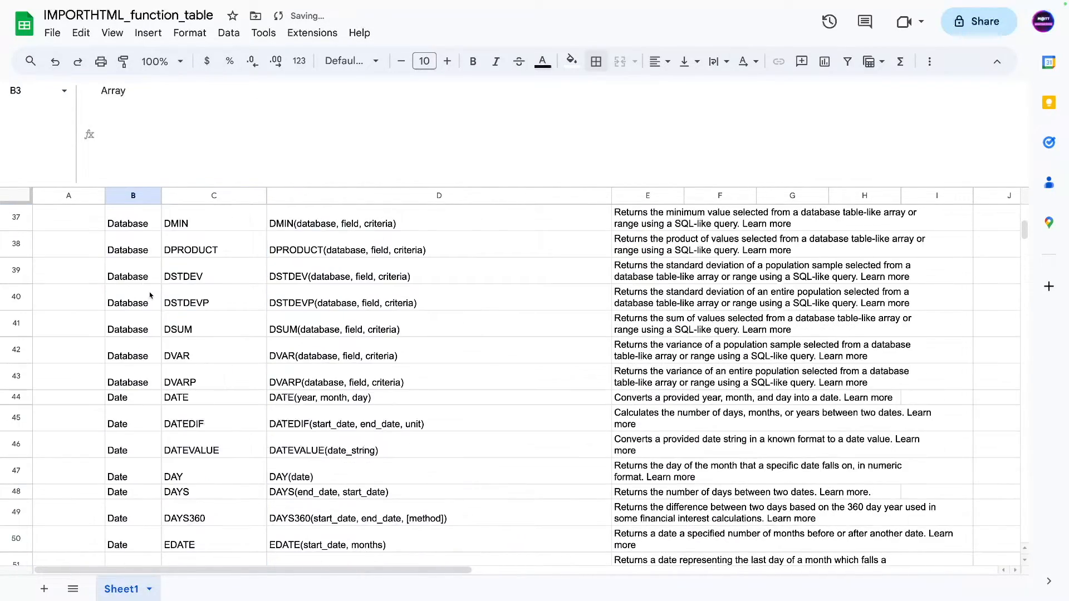
scroll(441, 231, up, 15)
drag(612, 195, 401, 195)
drag(473, 195, 590, 195)
- Turn on text wrapping for the Syntax and Description columns, D and E
drag(344, 199, 460, 196)
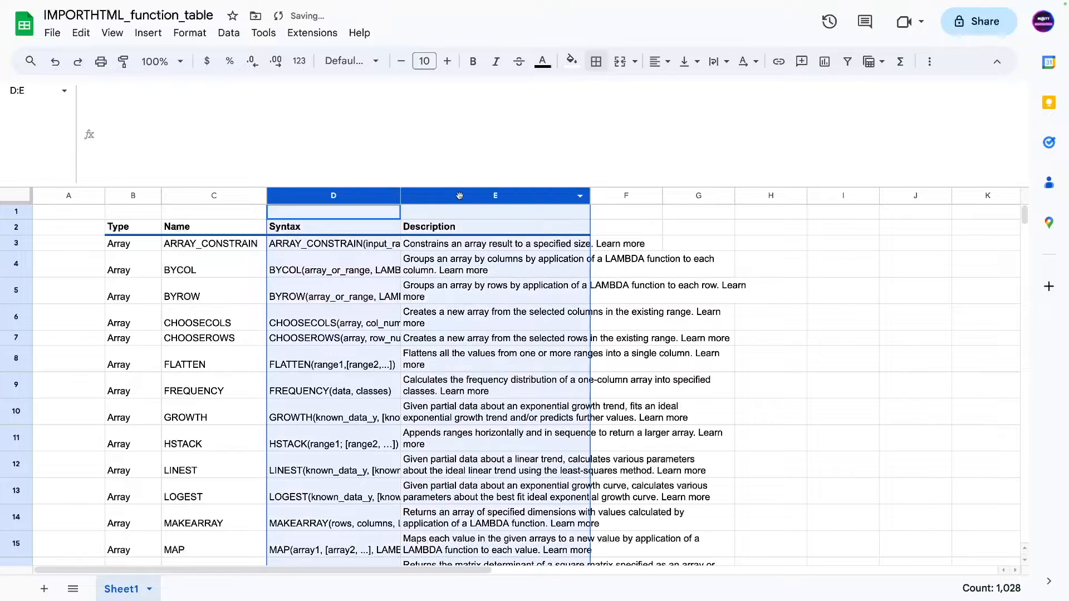
click(718, 63)
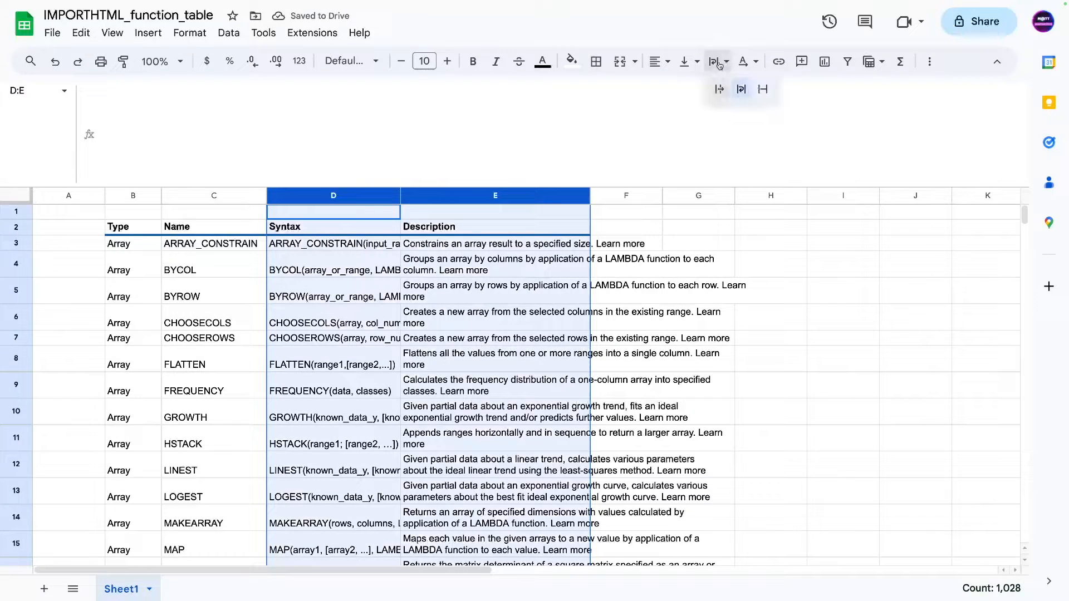
click(741, 89)
click(197, 257)
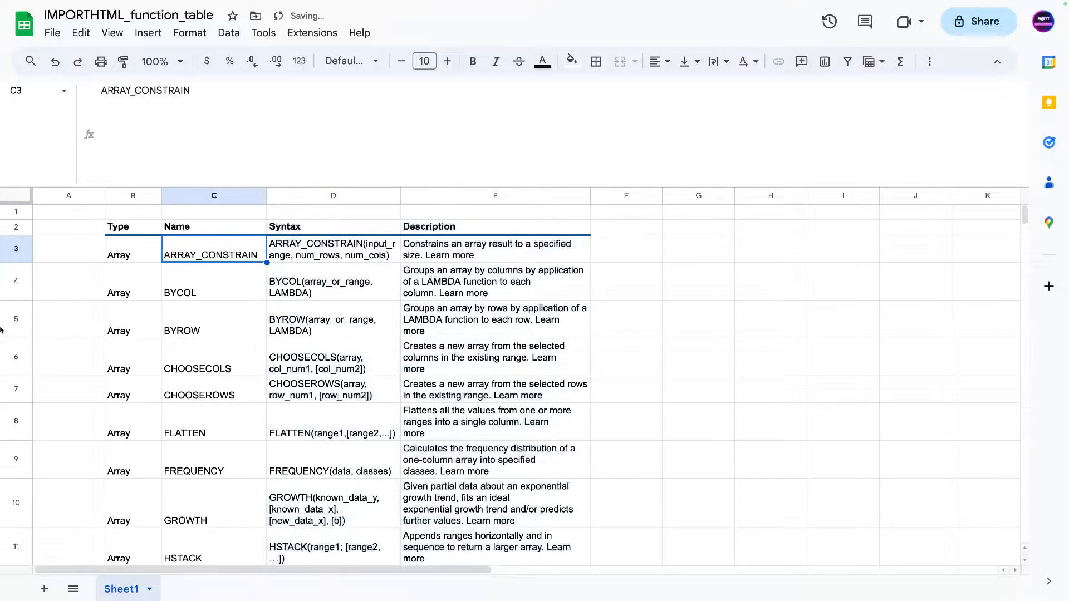
- Shrink column A to a narrow strip along the table and fill it with dark blue
drag(105, 195, 47, 195)
click(39, 195)
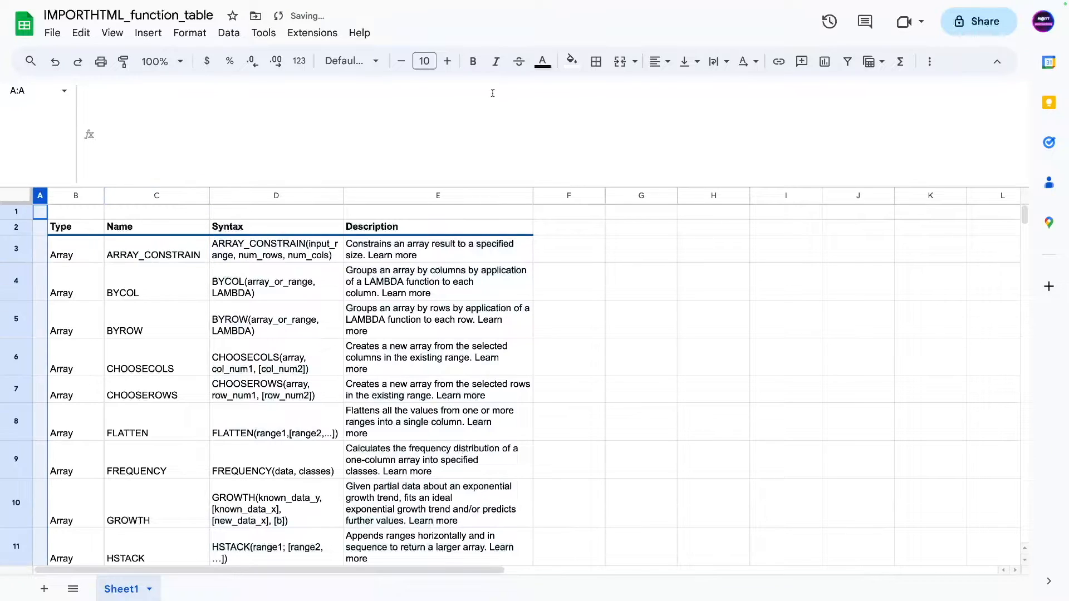
click(571, 62)
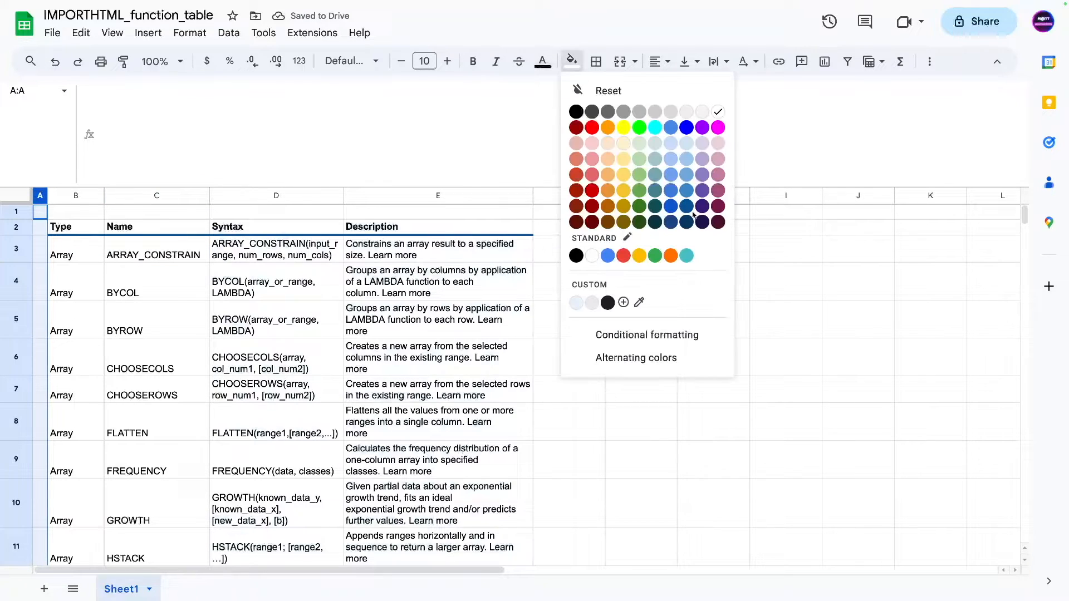
click(687, 209)
click(136, 293)
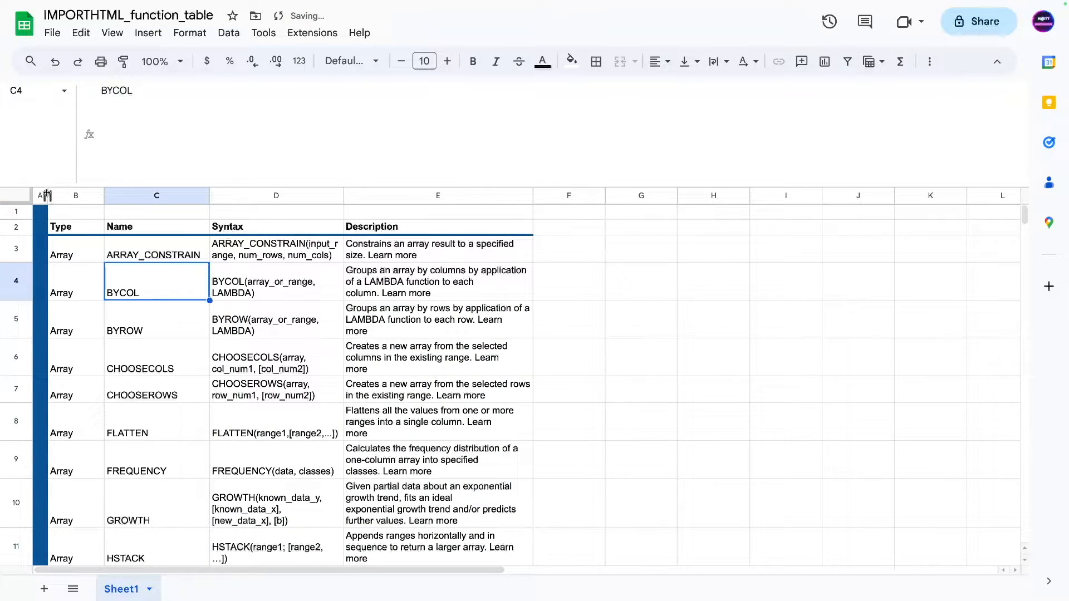
drag(43, 195, 40, 195)
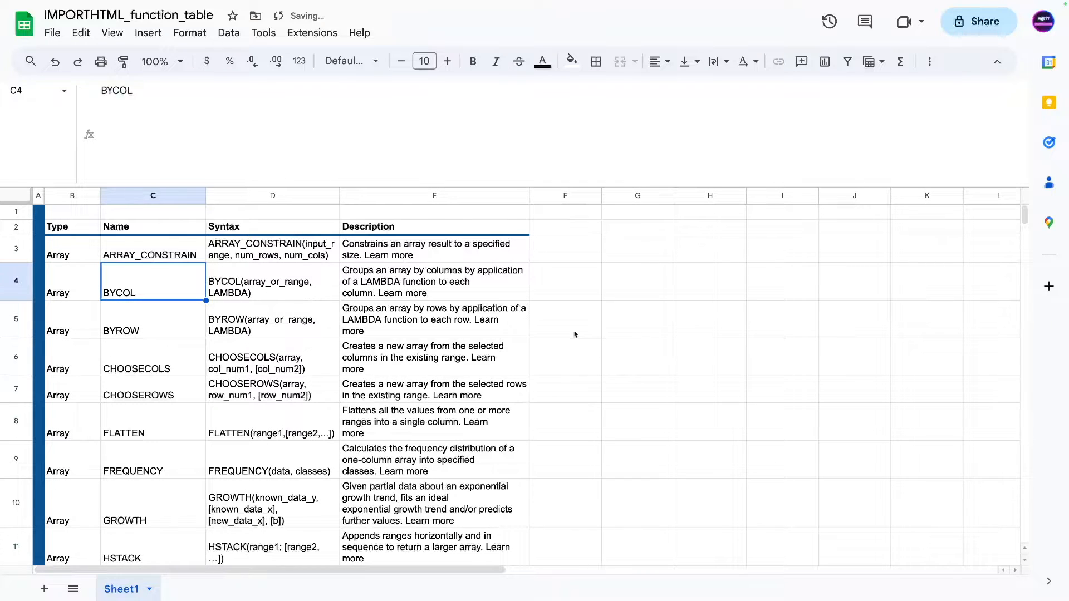
key(Left)
click(492, 249)
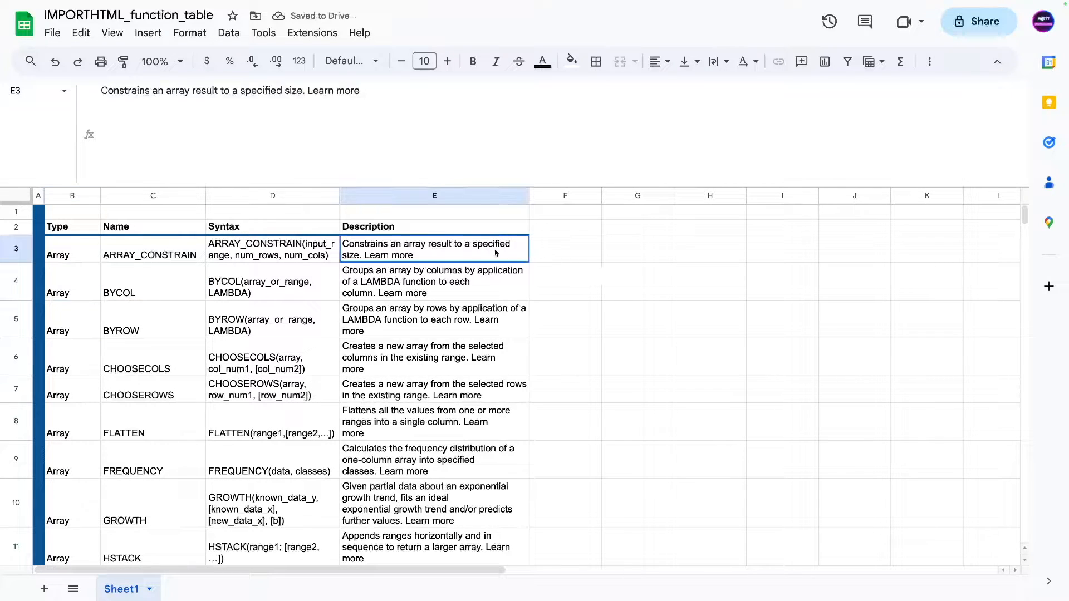
- Shrink column F to a narrow strip along the table's Description side and fill it with dark blue
click(557, 199)
drag(602, 196, 541, 195)
click(572, 62)
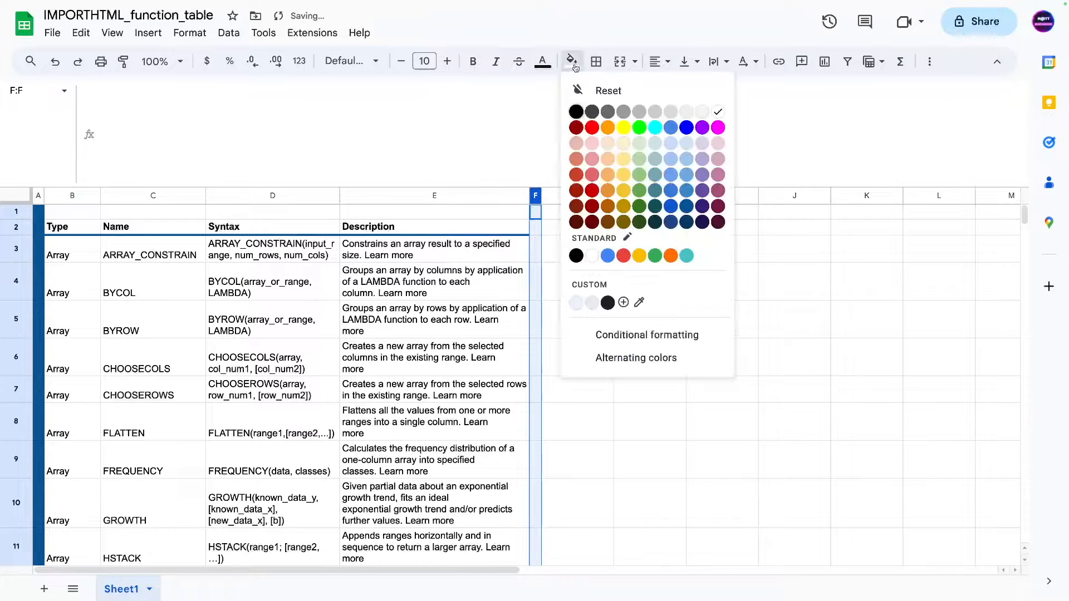
click(686, 206)
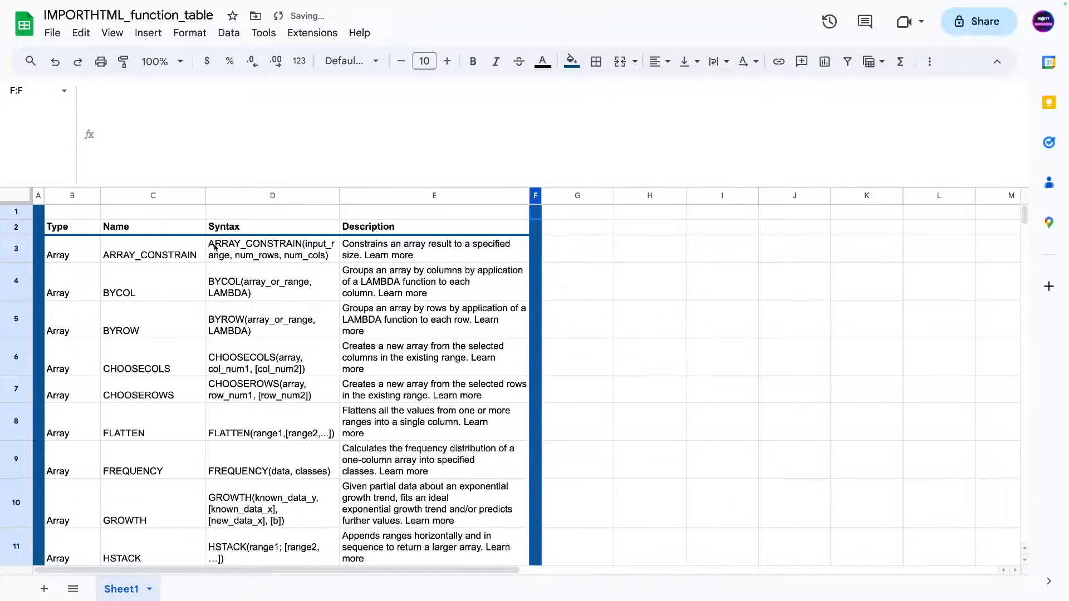
click(476, 271)
drag(541, 195, 539, 196)
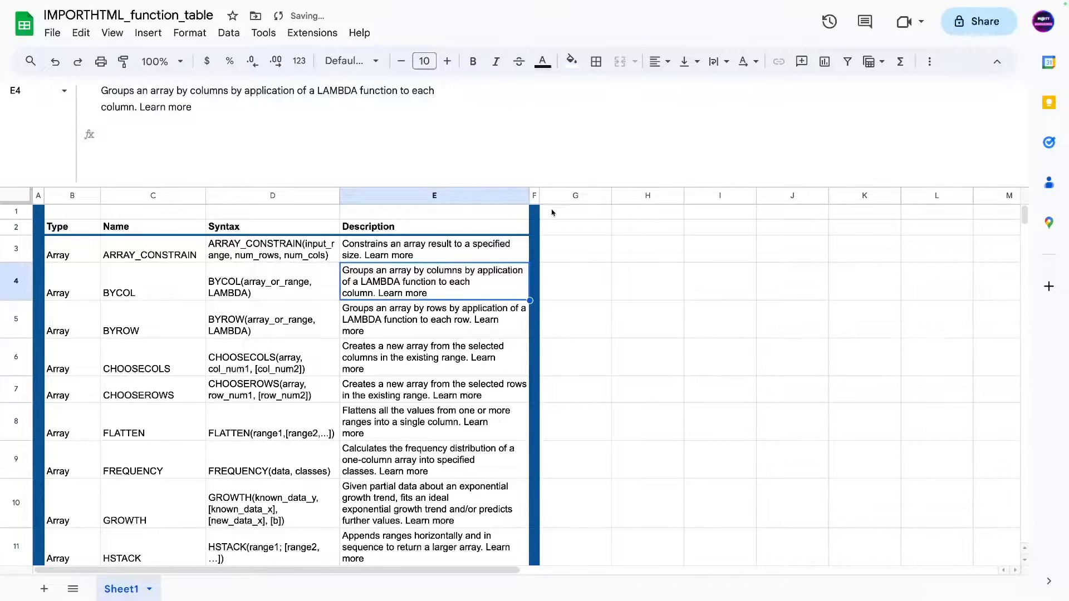
- Select the whole imported table B2:E515 and look through its rows, finishing with cell G2 selected
click(564, 242)
click(327, 269)
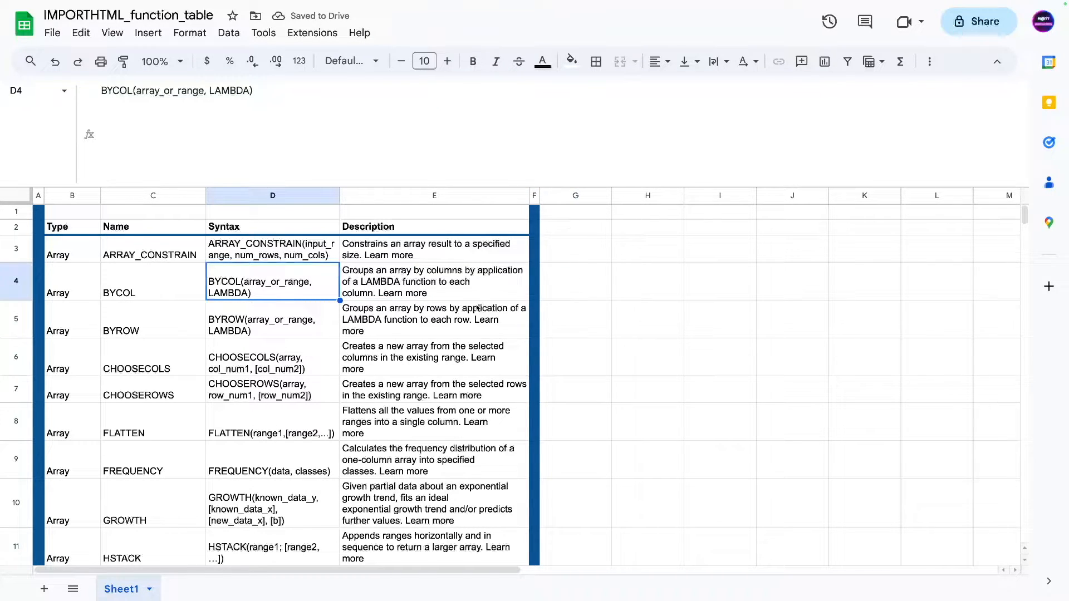
click(281, 344)
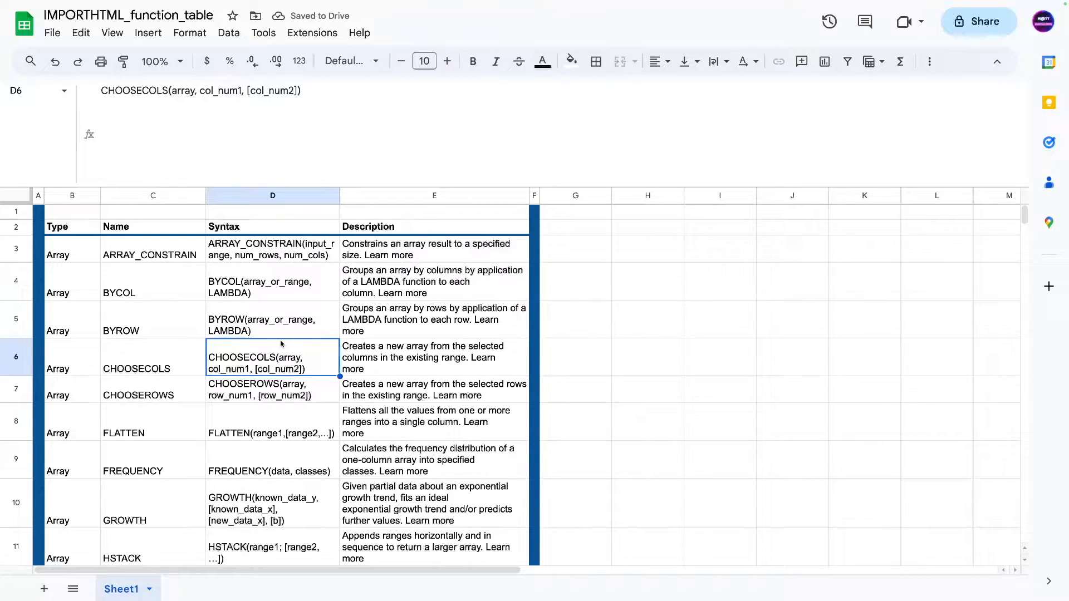
key(ctrl+a)
scroll(302, 427, down, 6)
scroll(302, 427, down, 10)
scroll(381, 360, up, 8)
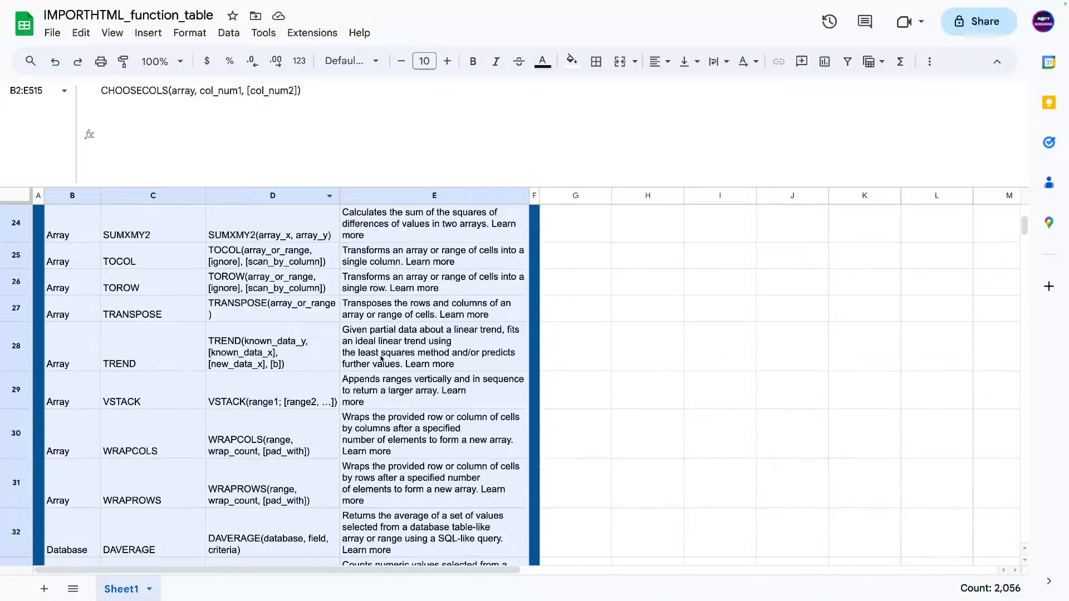
scroll(382, 359, up, 10)
click(354, 295)
click(563, 229)
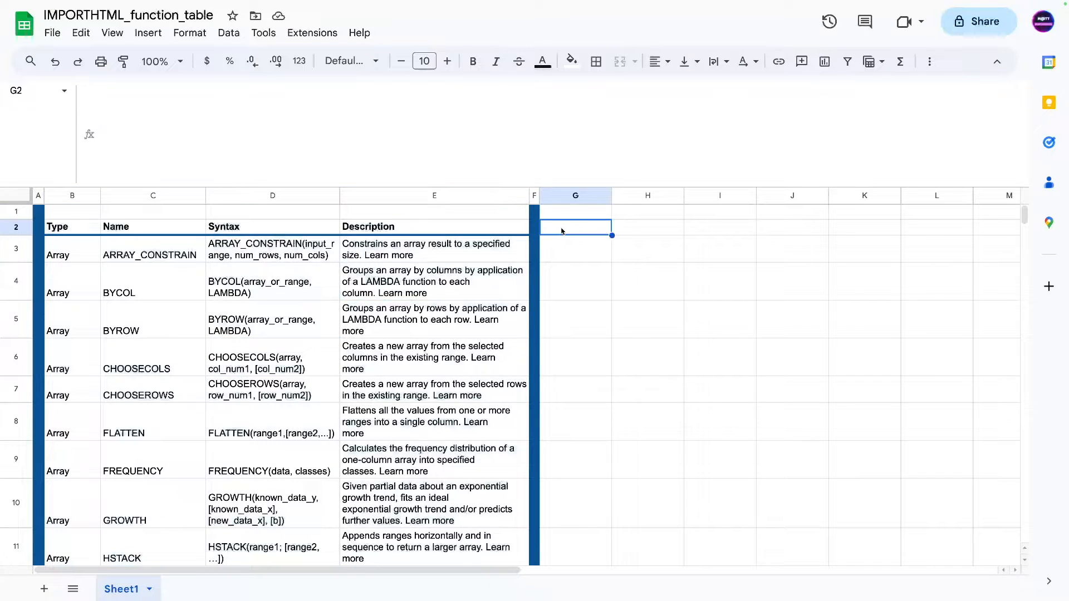
- Review the QUERY formula in B2 and look over the sorted Type and Name entries
click(66, 226)
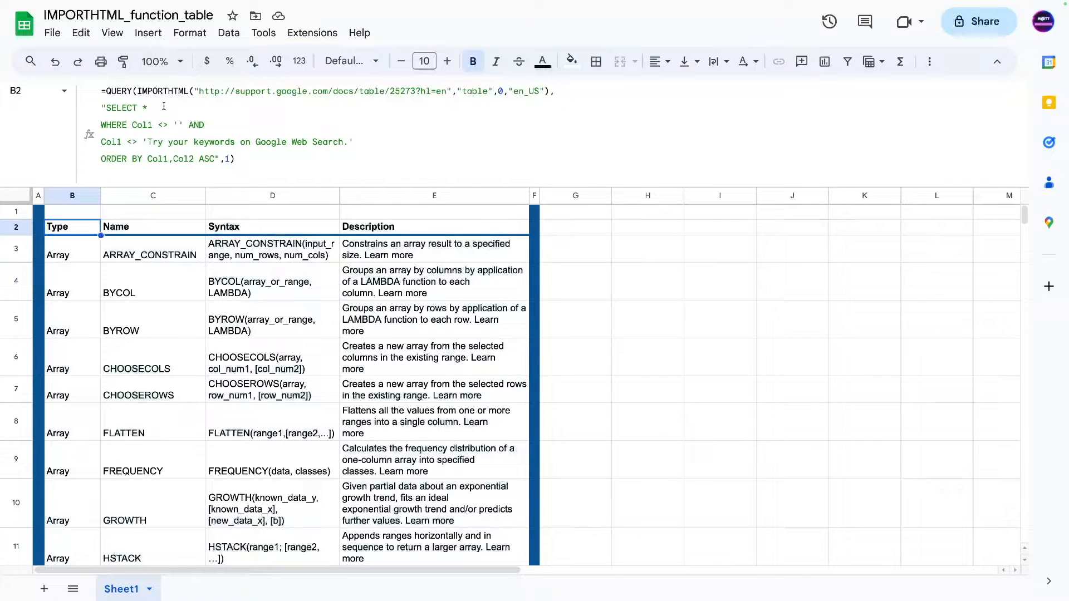
click(572, 230)
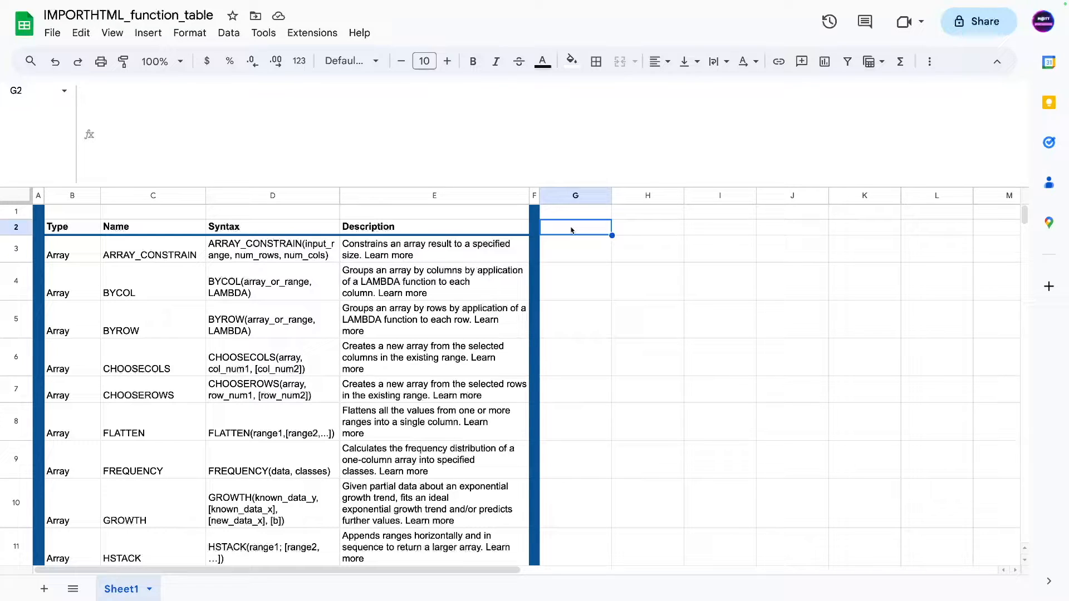
scroll(295, 292, down, 15)
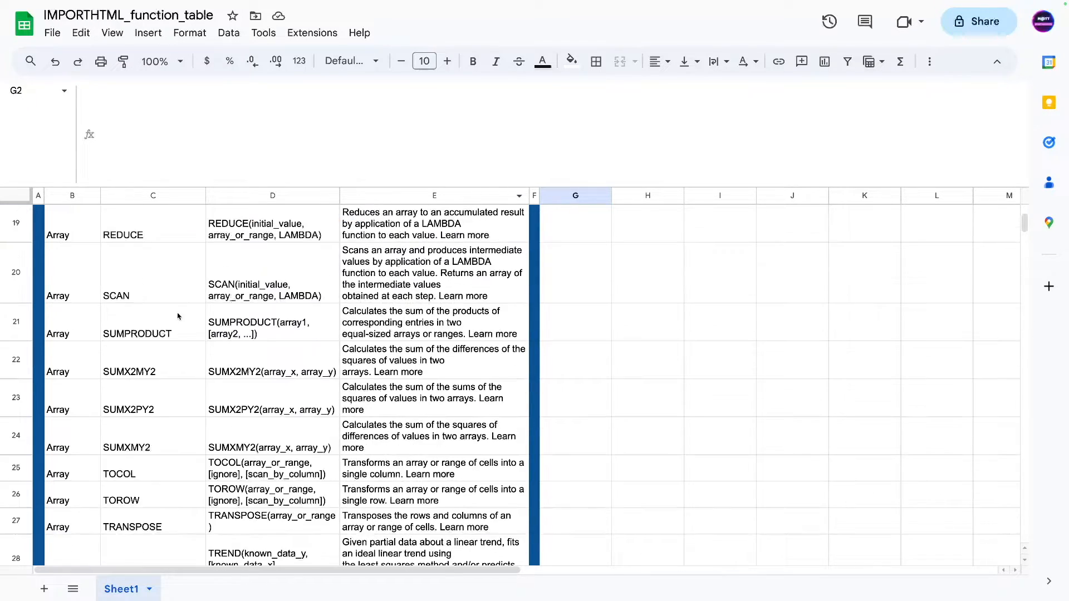
scroll(245, 317, up, 4)
scroll(167, 339, up, 10)
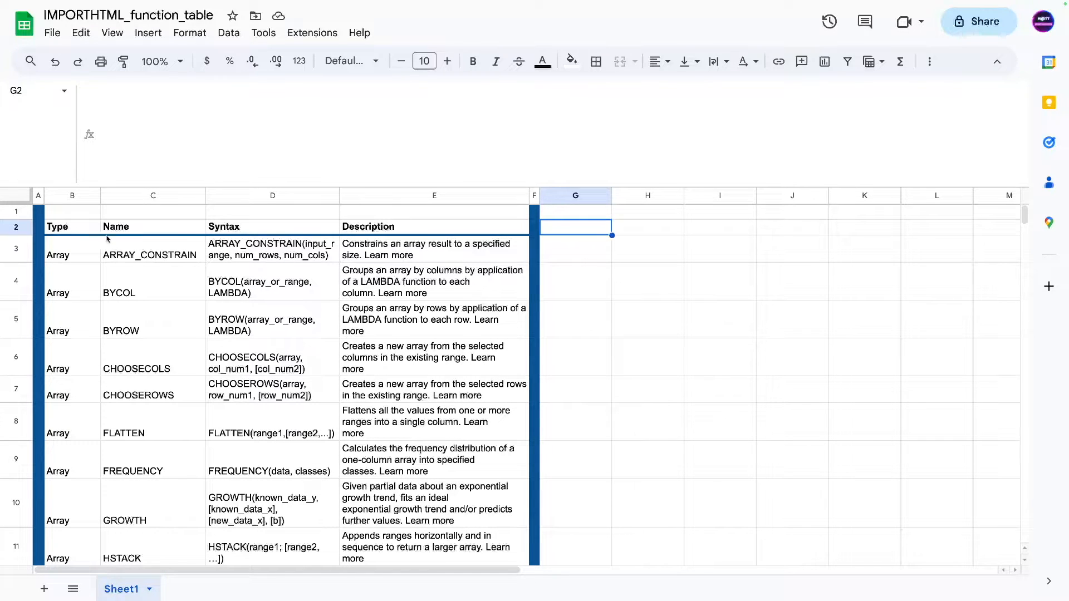
- Copy the full QUERY and IMPORTHTML formula text from B2 into cell G2
click(74, 221)
key(Return)
key(ctrl+a)
key(ctrl+c)
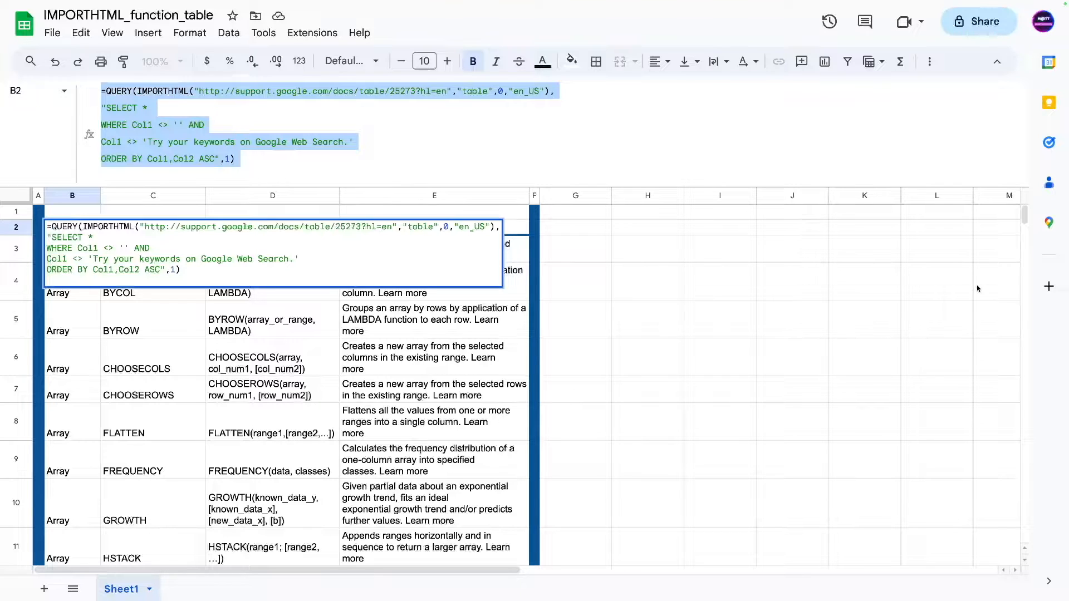
key(Escape)
click(578, 230)
click(184, 109)
key(ctrl+v)
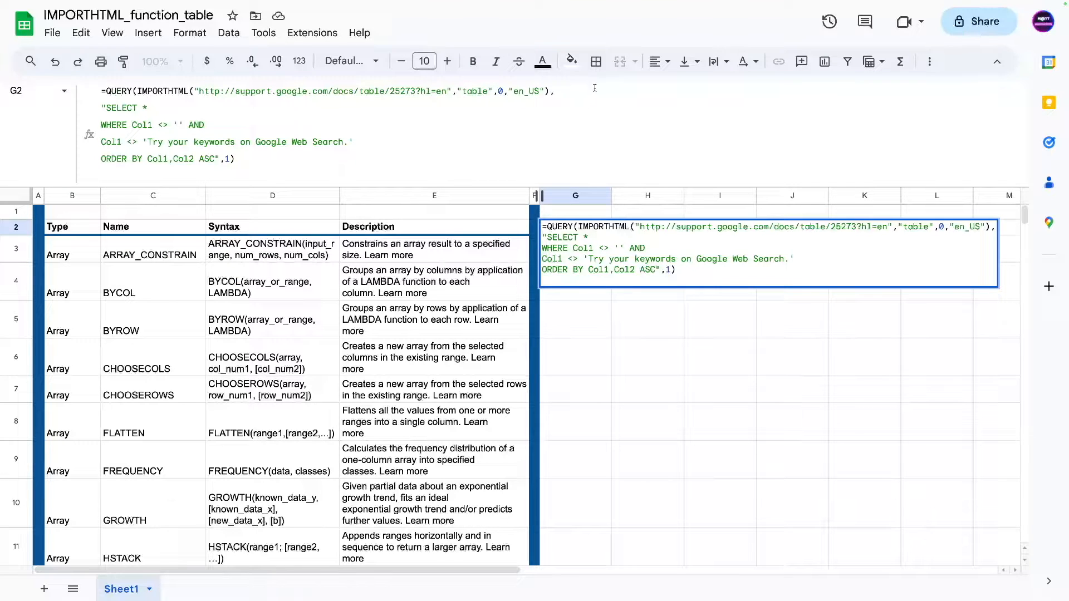
- Replace the asterisk in G2's SELECT clause with Col1,COUNT(Col1)
key(BackSpace)
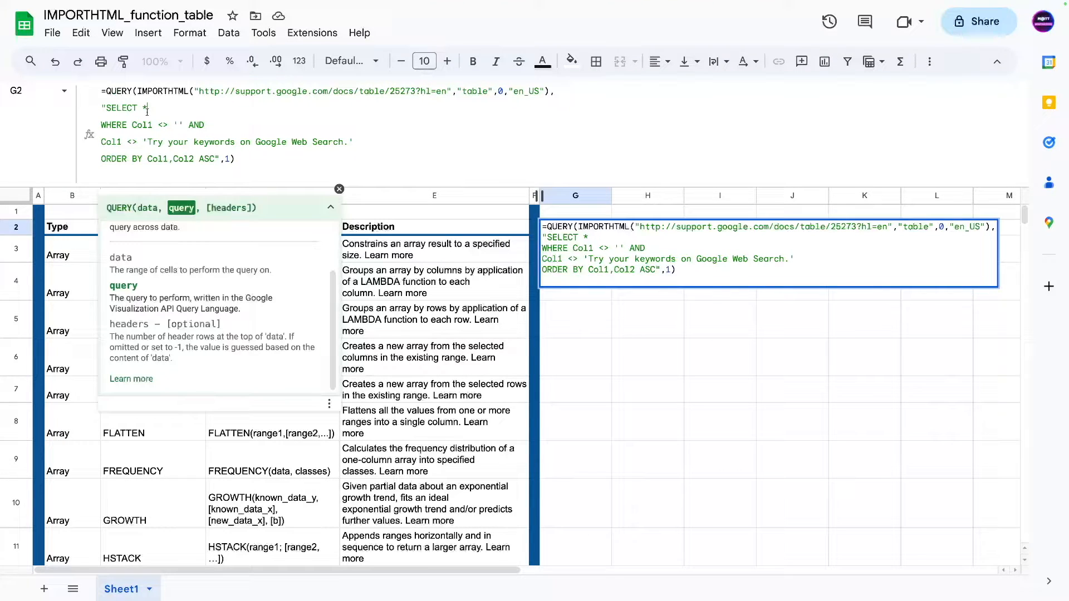
text(Col1,(COU)
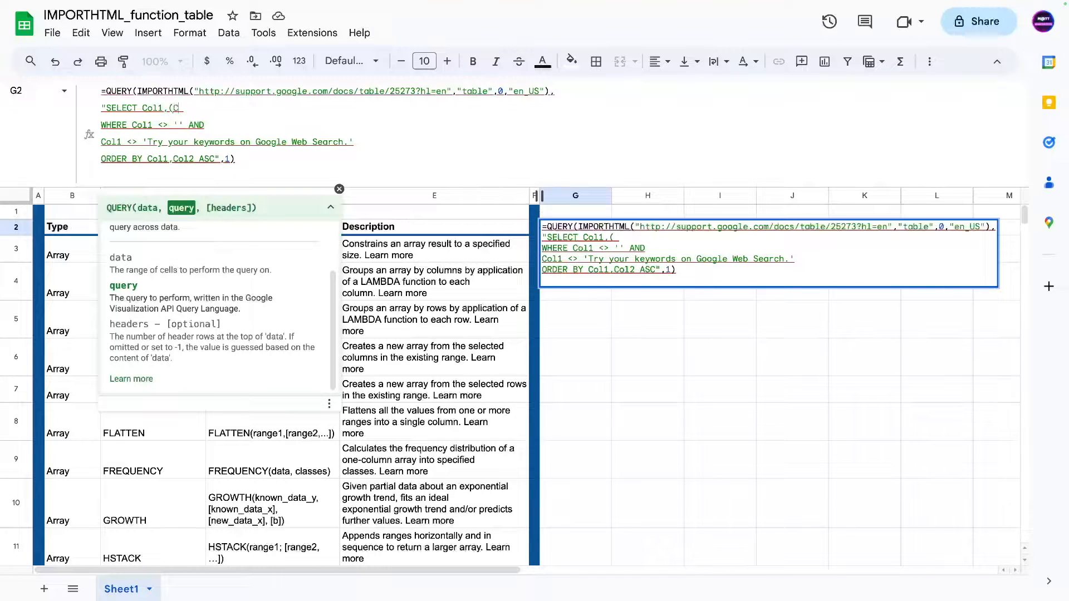
key(BackSpace)
key(BackSpace)
key(BackSpace)
key(BackSpace)
text(COUNT(Col1))
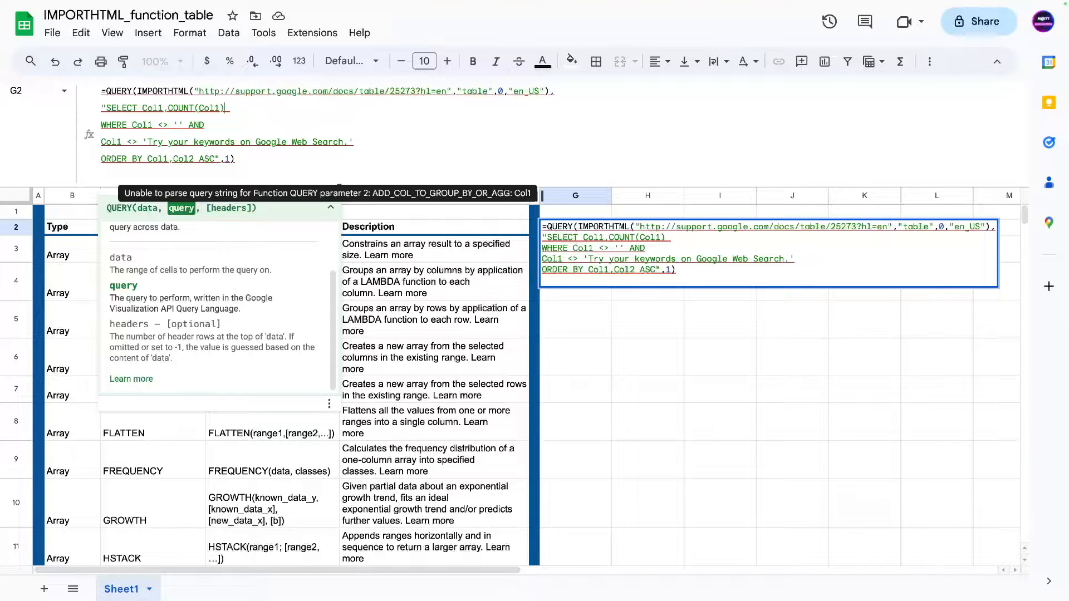
- Insert the line GROUP BY Col1 between the WHERE conditions and the ORDER BY clause in G2
drag(117, 126, 209, 120)
drag(117, 143, 358, 142)
click(358, 142)
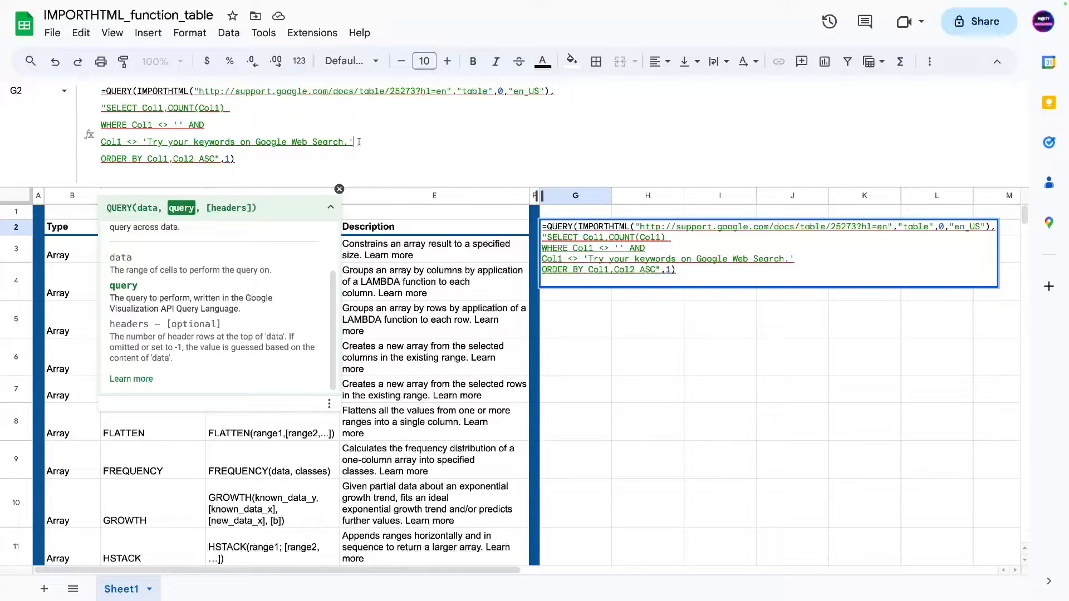
key(ctrl+Return)
text(GROUP B)
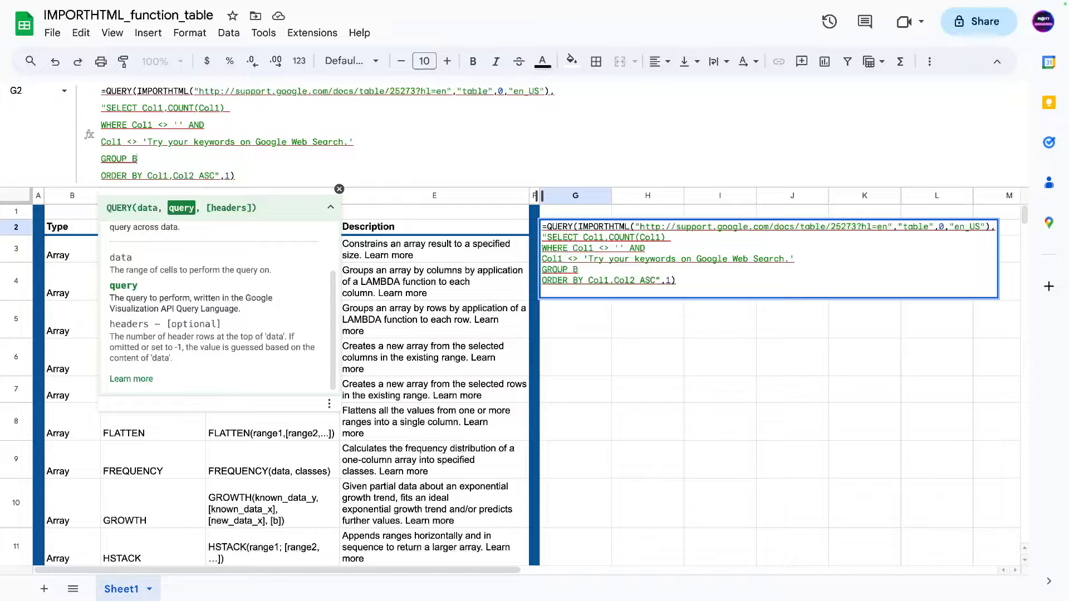
text(Y Col1)
- Remove Col2 from G2's ORDER BY clause so it reads ORDER BY Col1 ASC
drag(172, 176, 192, 174)
key(BackSpace)
key(BackSpace)
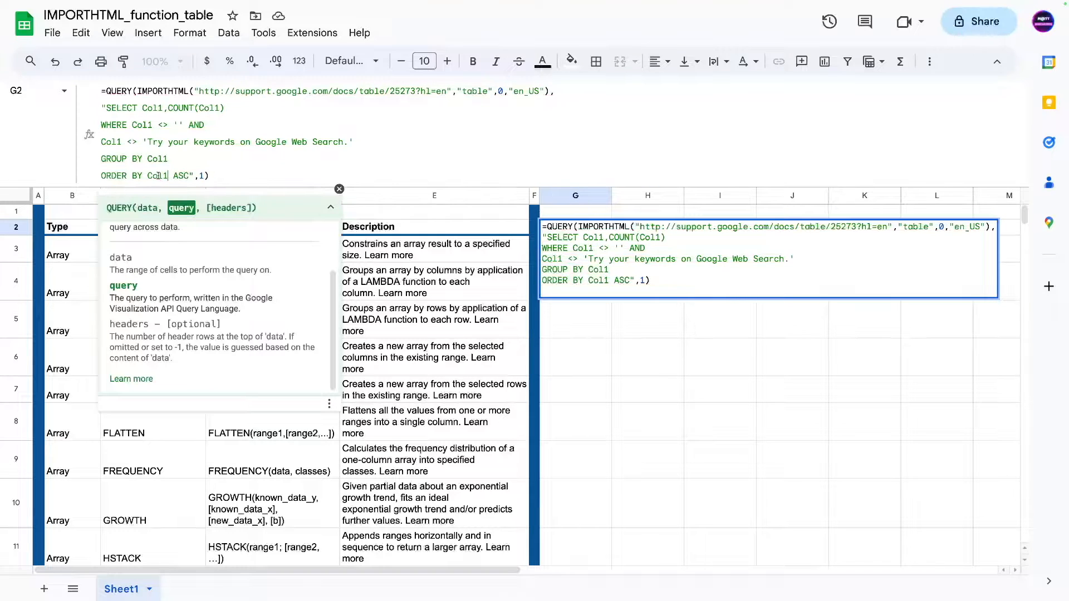
- Try to add a LABEL COUNT(Col1) clause on a new line after ORDER BY in G2's query
key(Delete)
key(ctrl+Return)
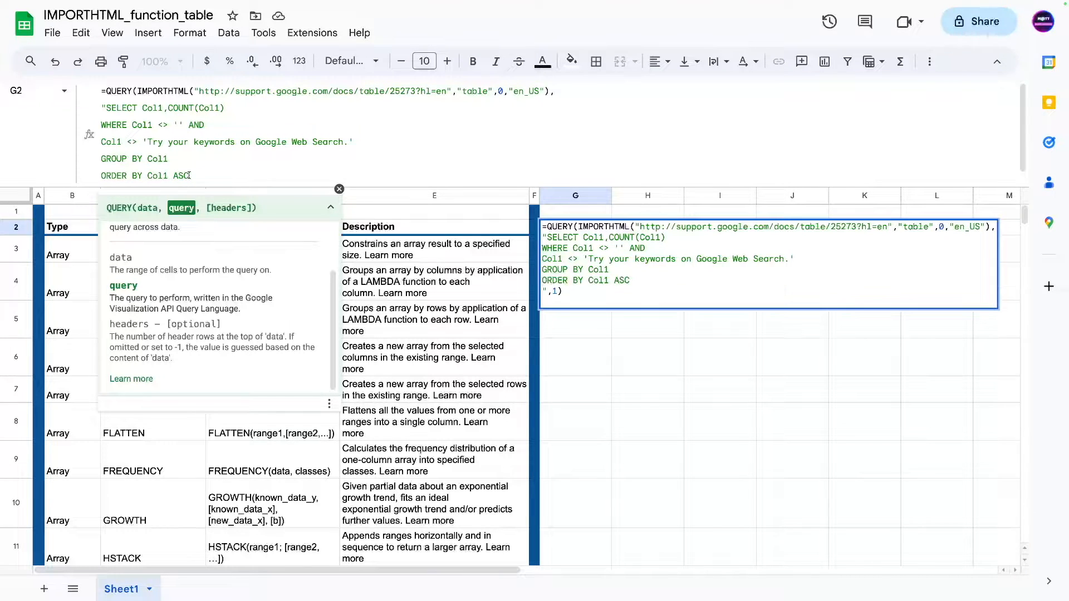
scroll(138, 149, down, 1)
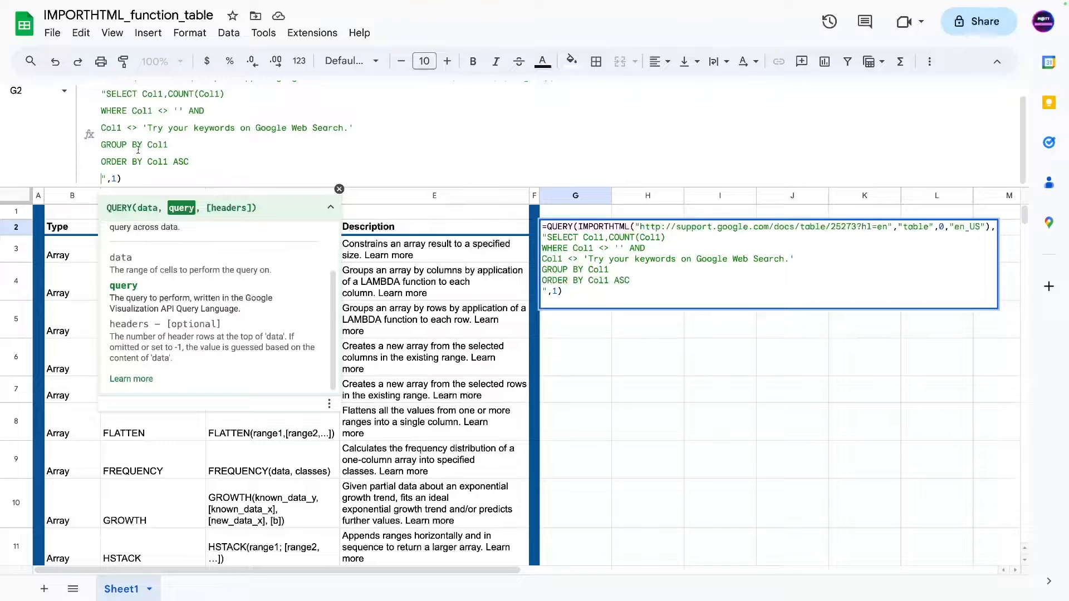
text(LABEL)
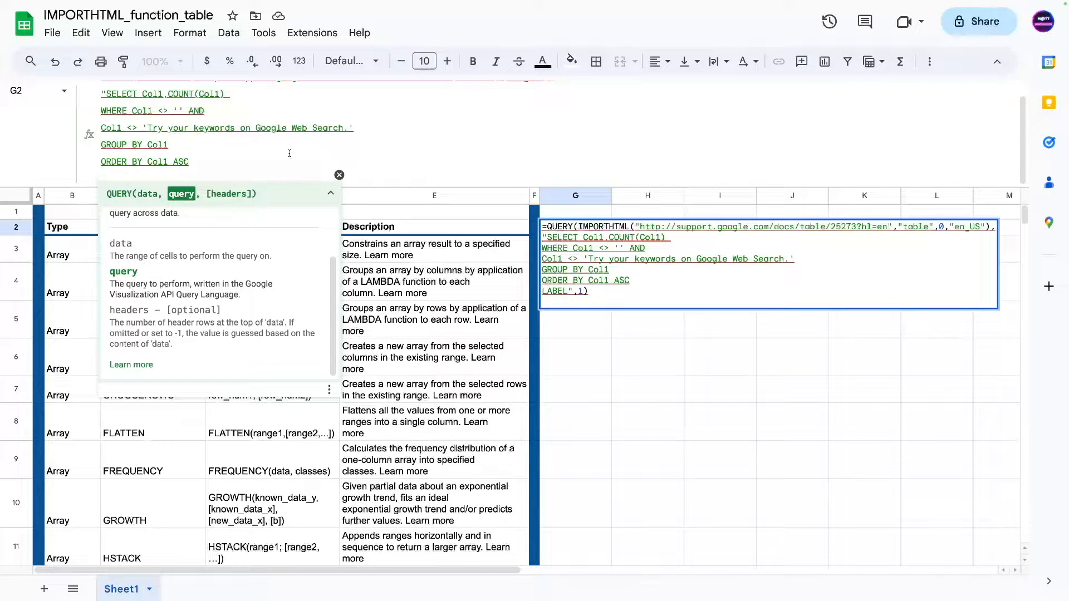
key(ctrl+Return)
key(ctrl+Return)
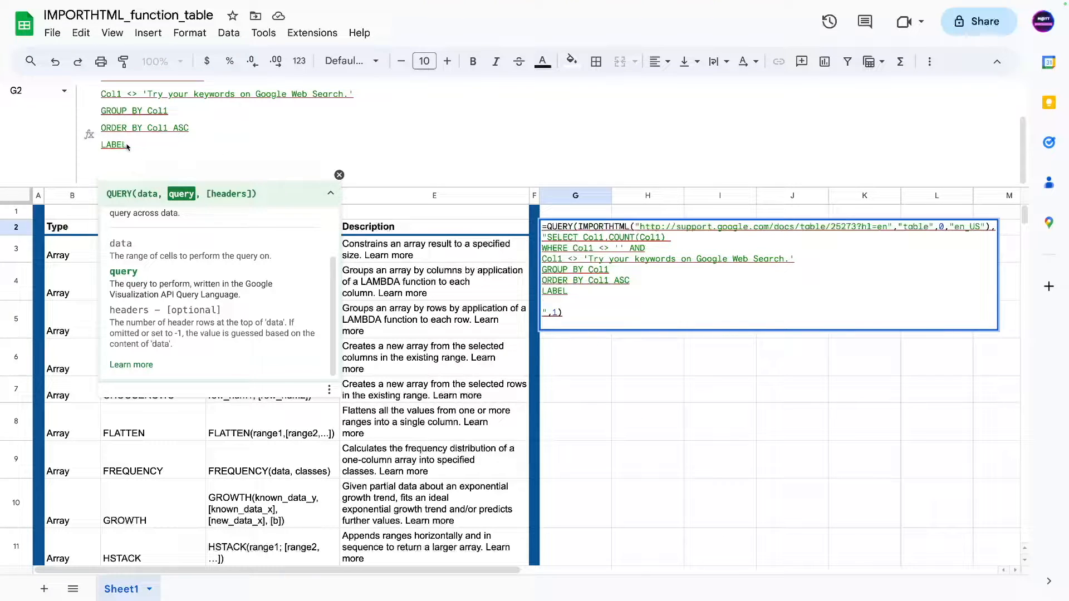
text(COUNT(Col1)
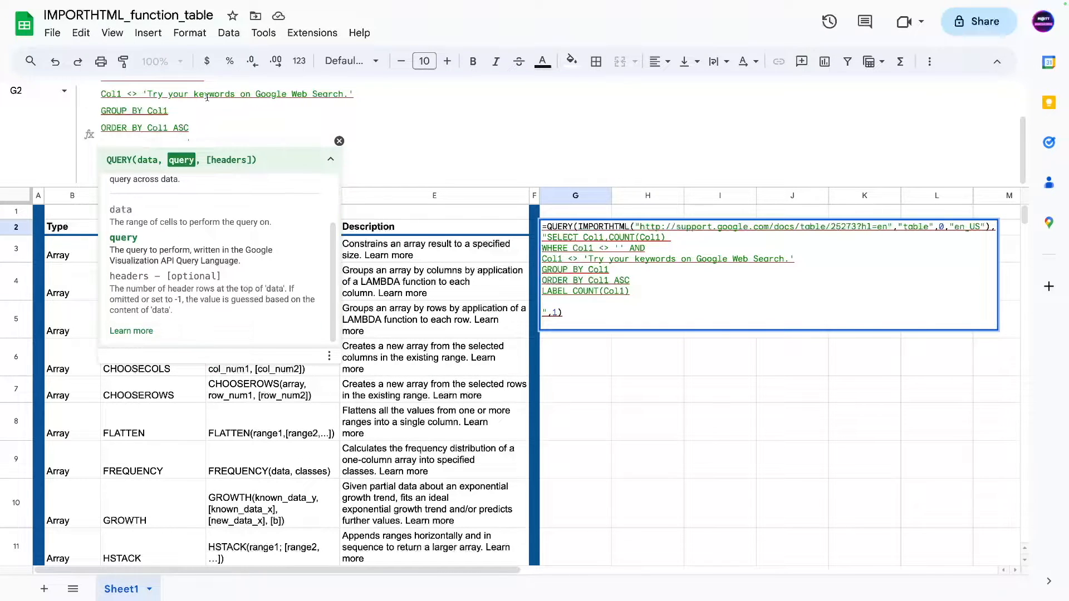
click(339, 141)
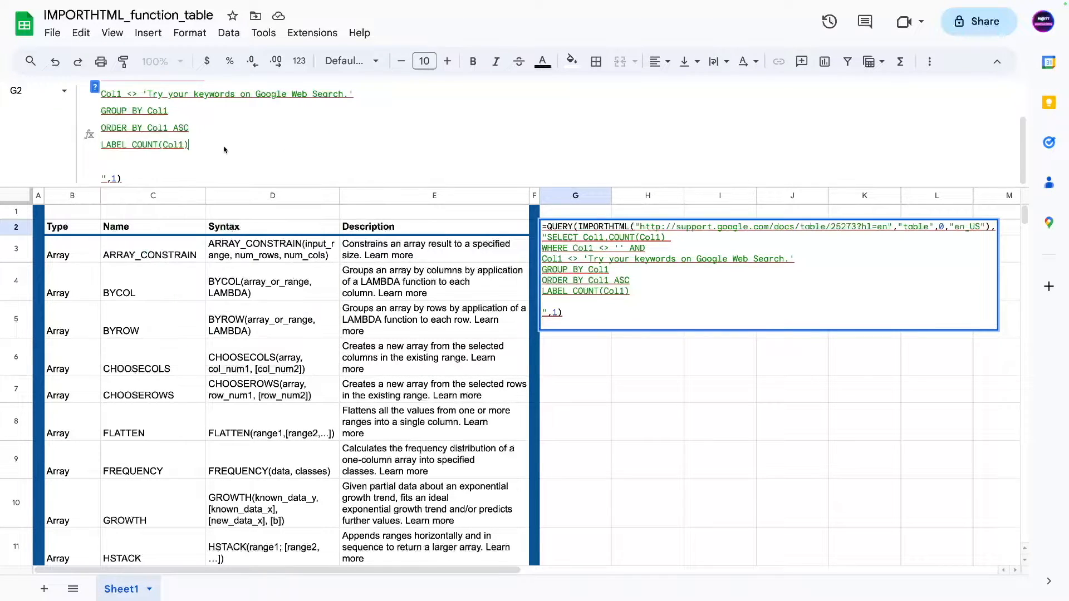
- Delete the LABEL COUNT(Col1) line and the spare blank line from G2's query, and enter the formula
triple_click(150, 149)
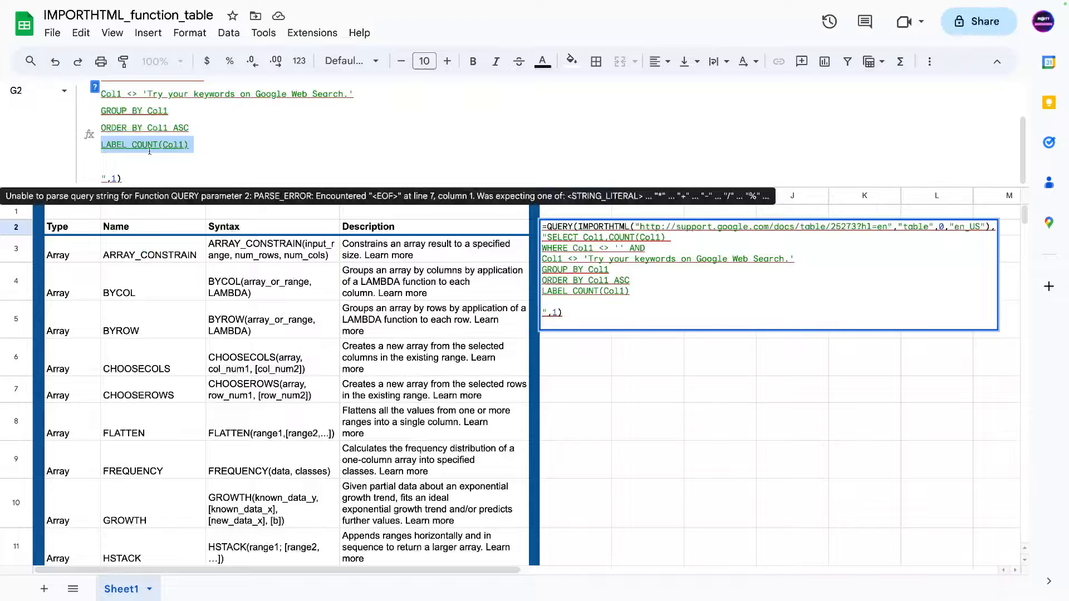
key(BackSpace)
key(BackSpace)
key(BackSpace)
key(Return)
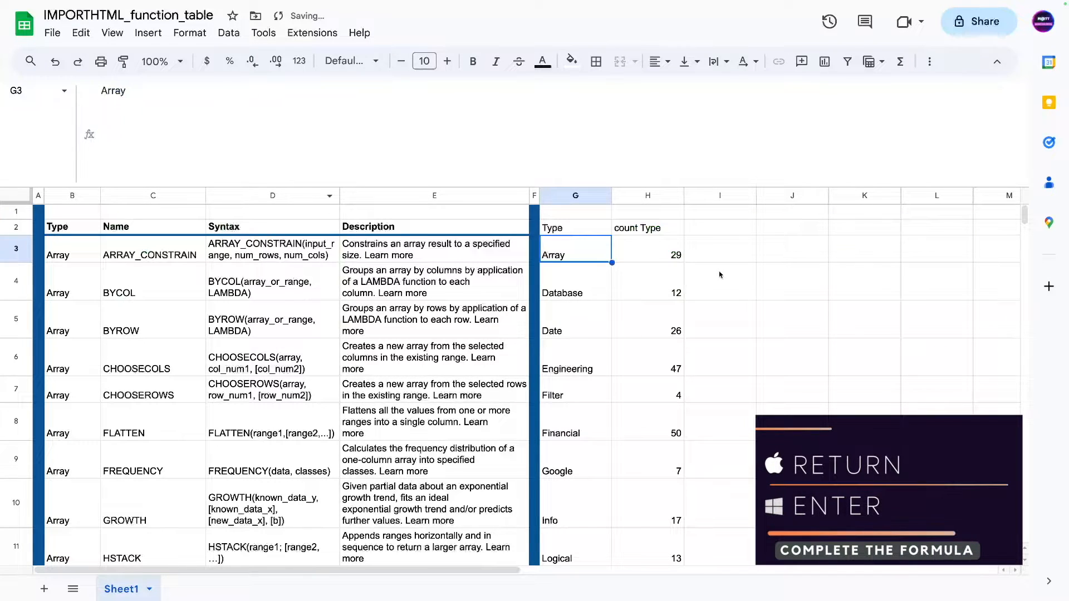
- Examine the new summary in columns G and H, checking its headers, function types and counts down to the last row
click(590, 228)
click(647, 234)
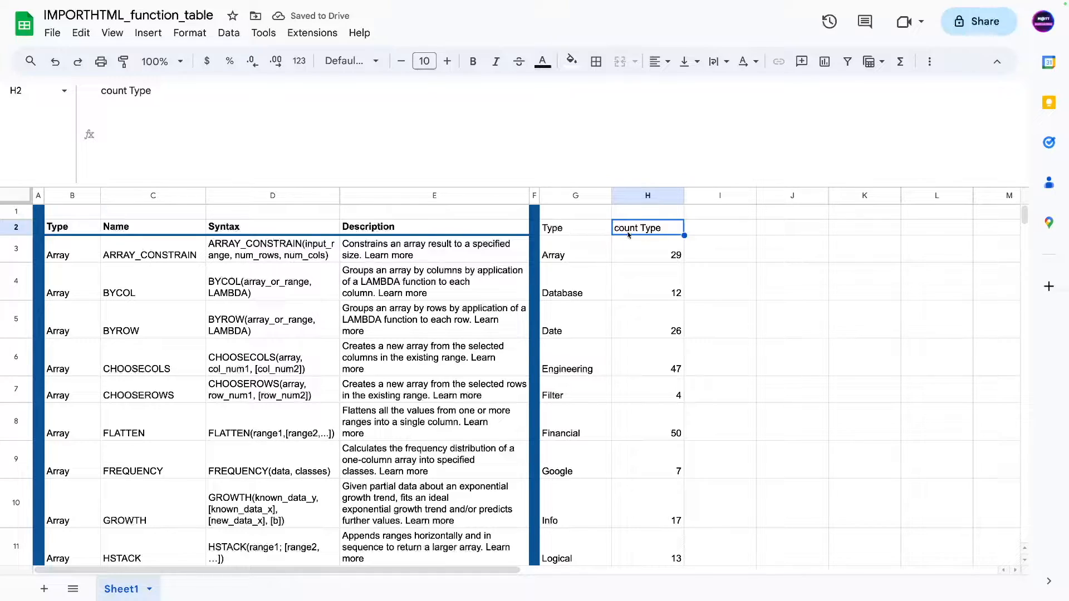
click(572, 236)
scroll(584, 262, down, 10)
scroll(594, 280, up, 10)
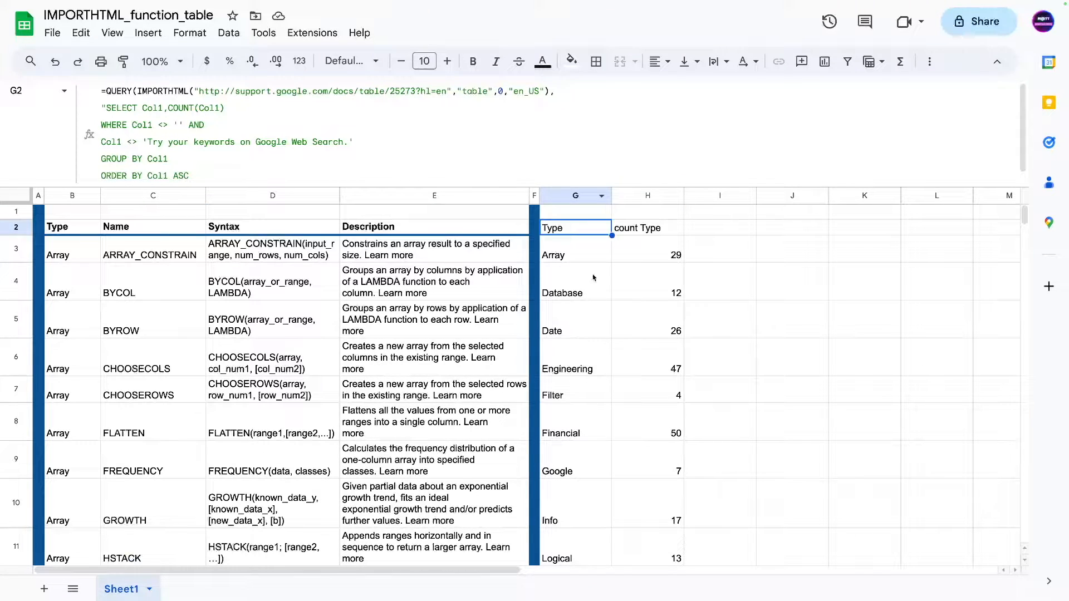
click(582, 262)
scroll(618, 283, down, 5)
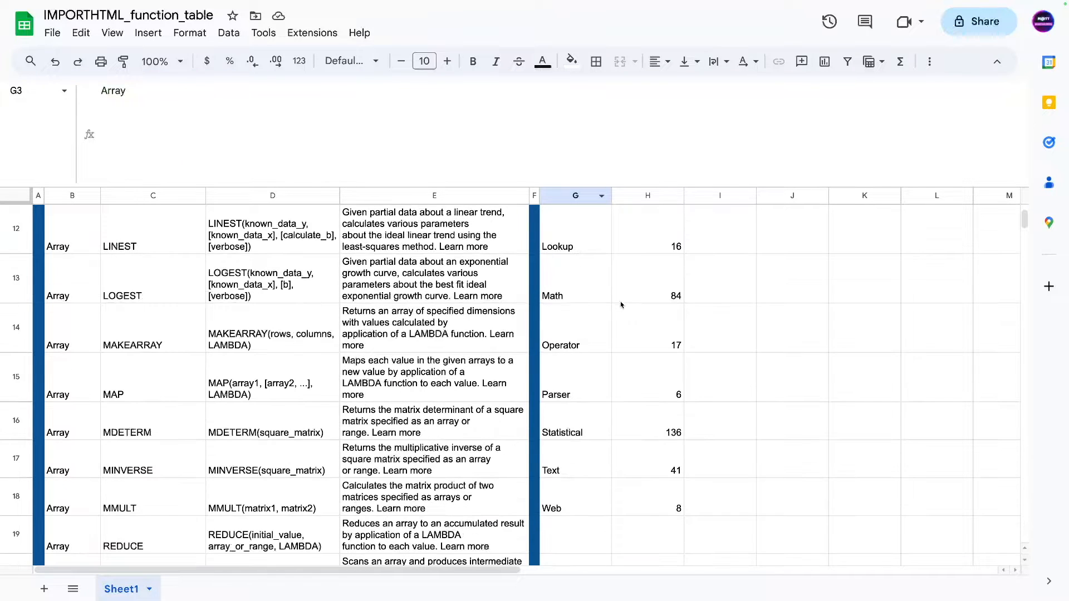
scroll(568, 482, up, 5)
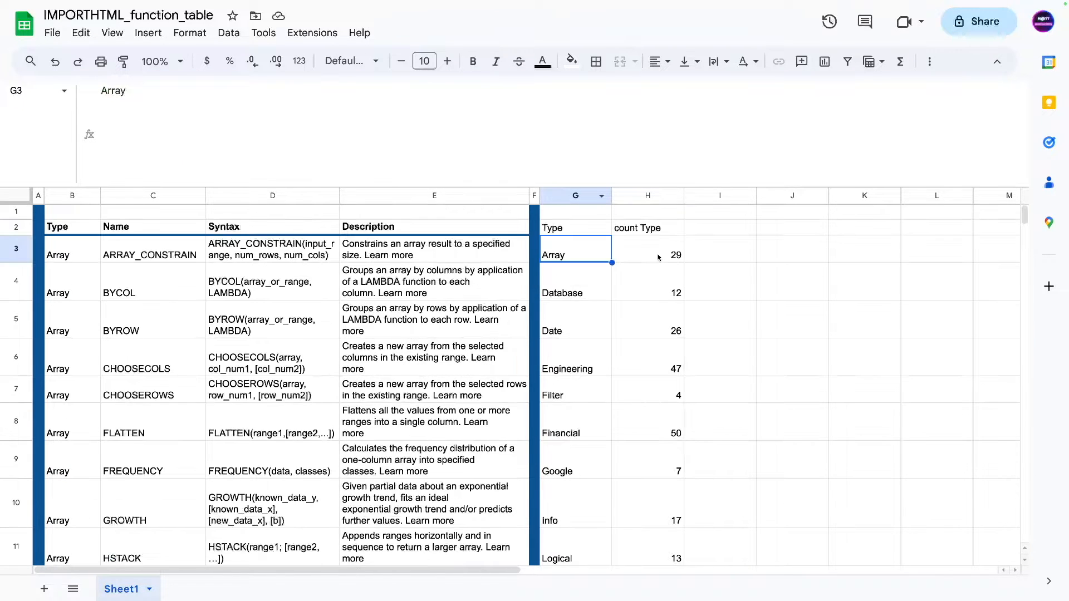
- Select the counts H3:H18 to check their sum, and return to cell G3
click(656, 260)
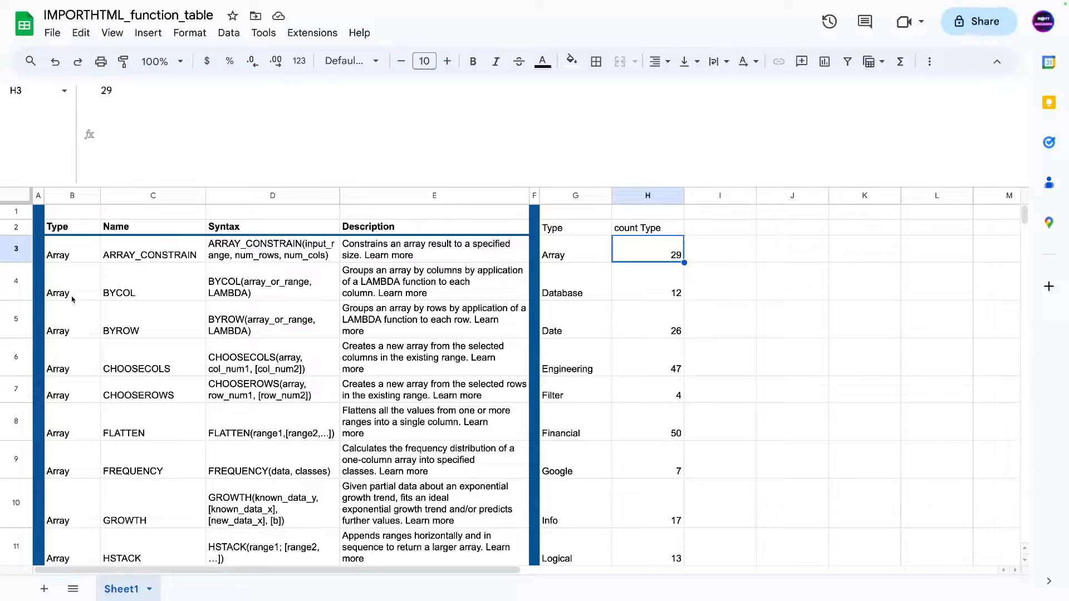
scroll(610, 323, down, 10)
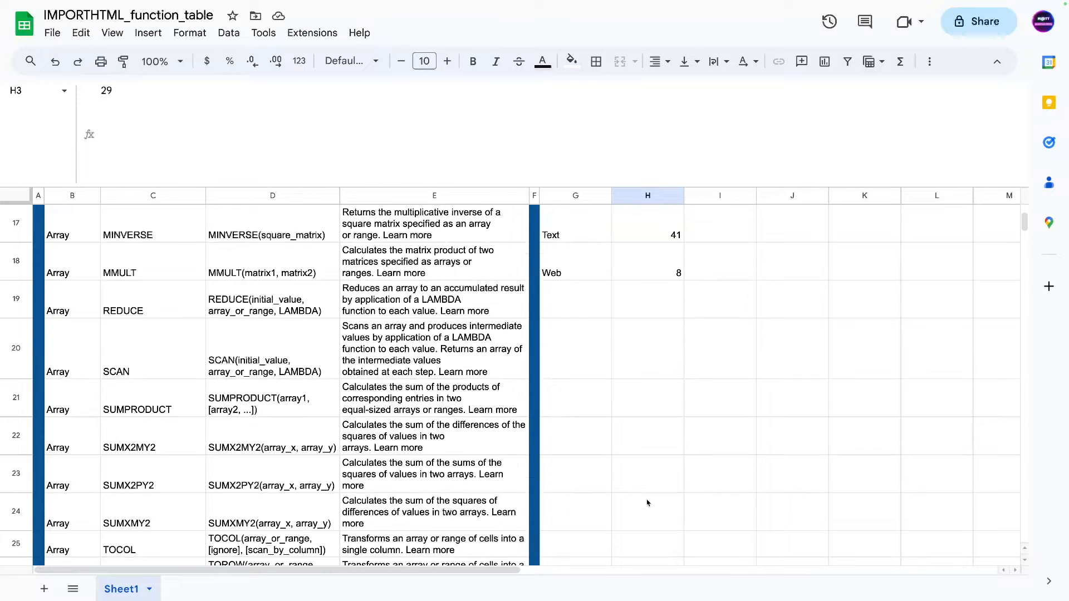
shift+click(664, 276)
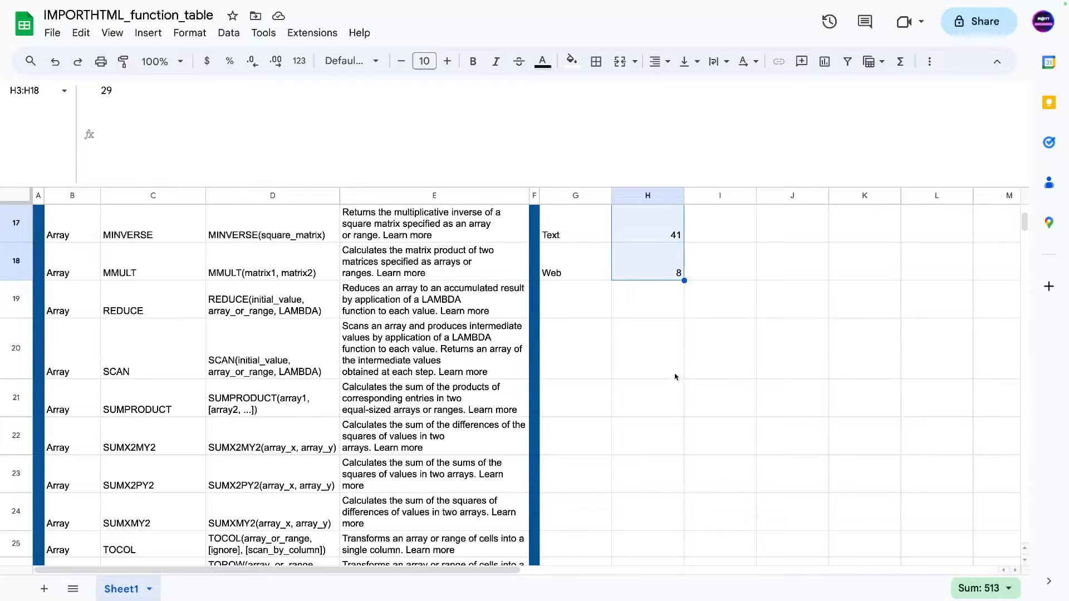
scroll(617, 301, up, 10)
click(583, 255)
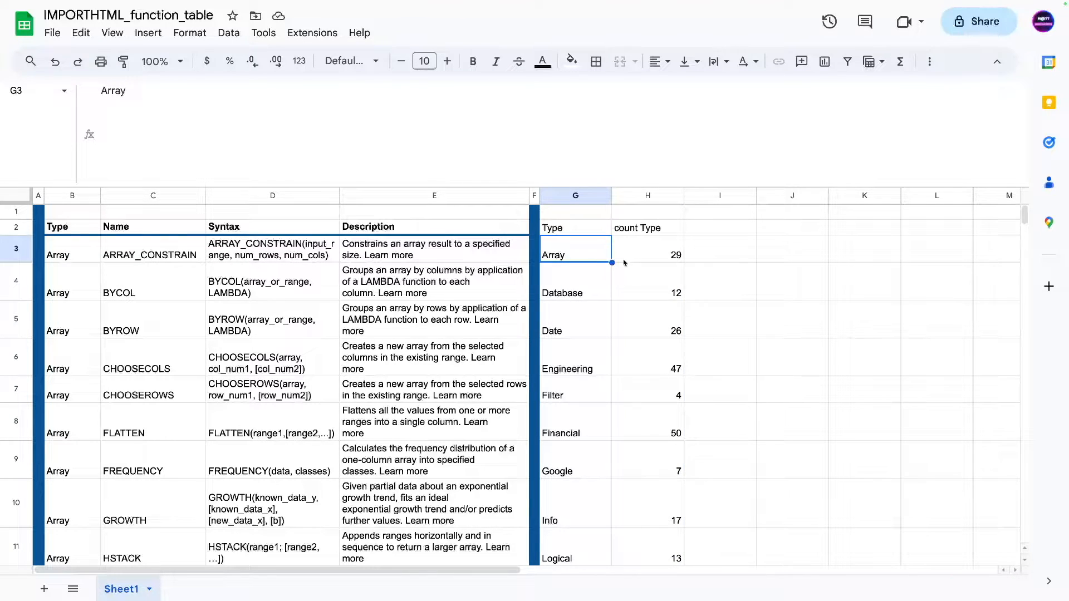
- Change the ORDER BY clause in G2's query to sort by COUNT(Col1)
click(571, 230)
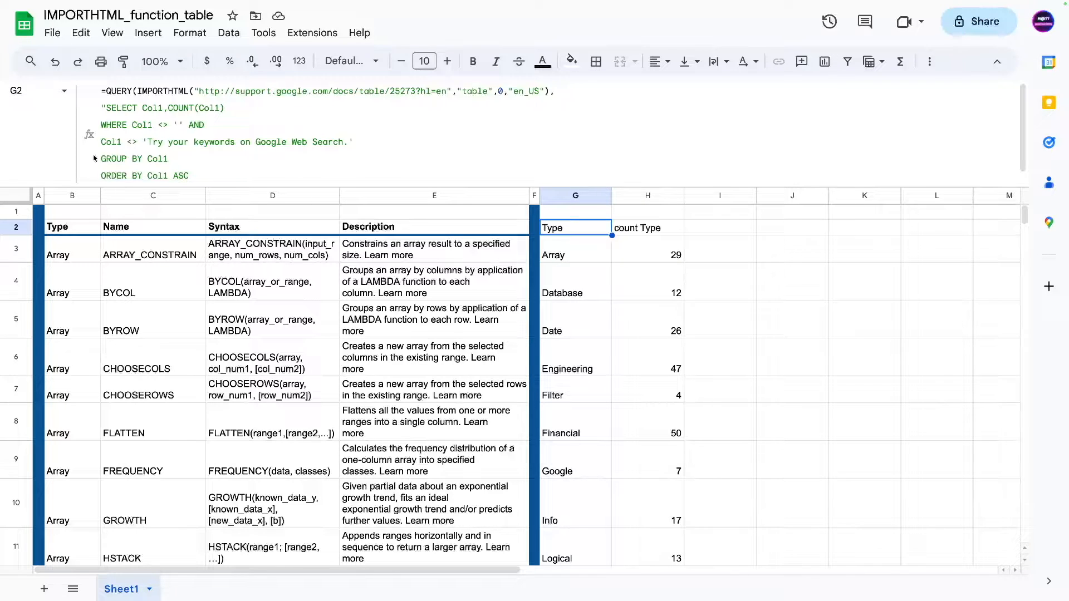
scroll(89, 155, down, 1)
click(148, 161)
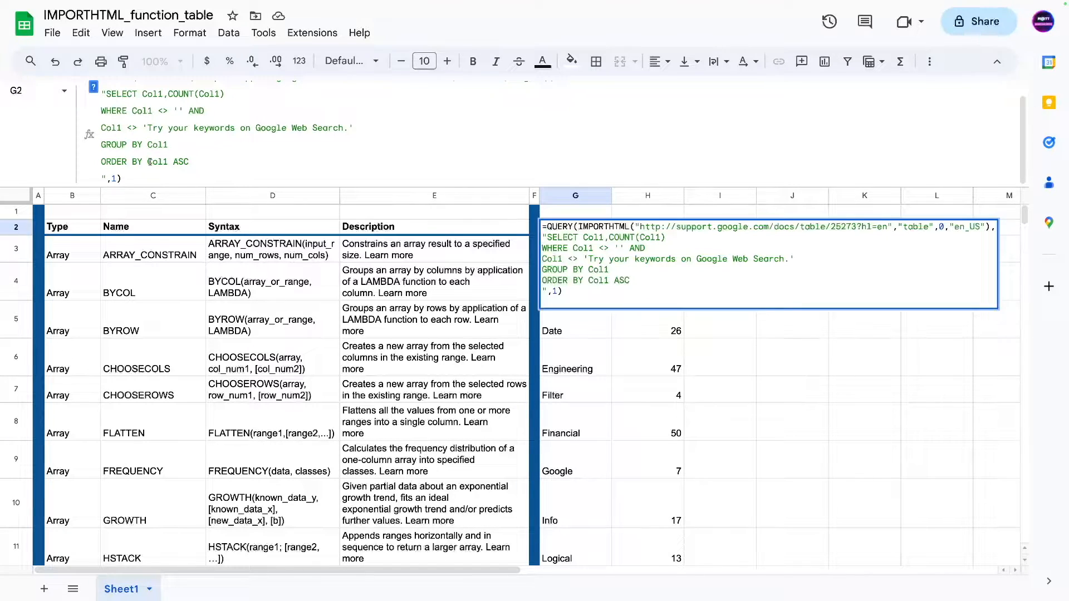
text(COUNT()
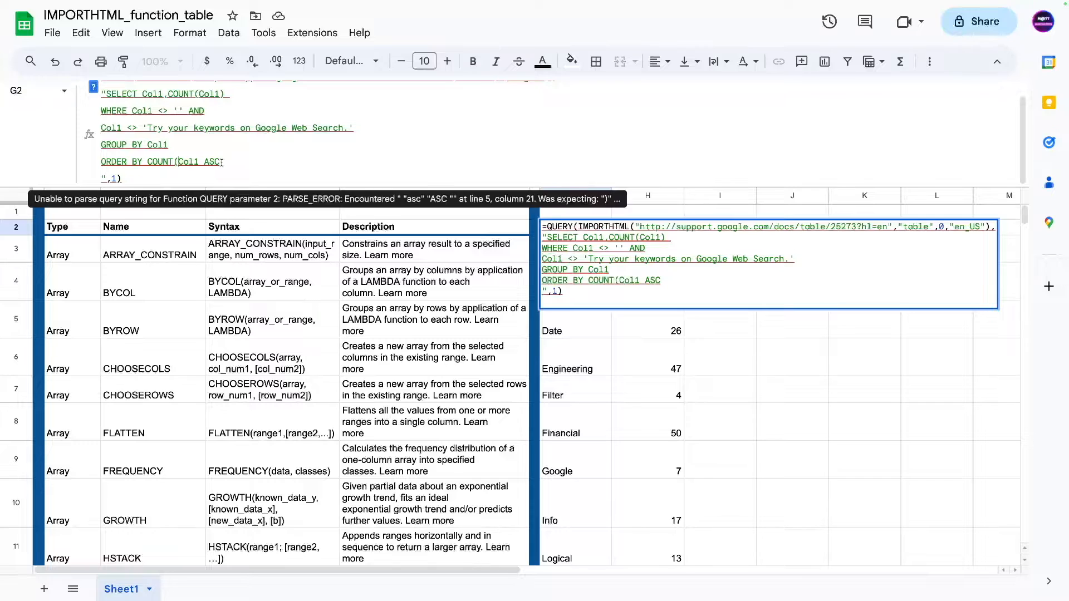
click(199, 161)
text())
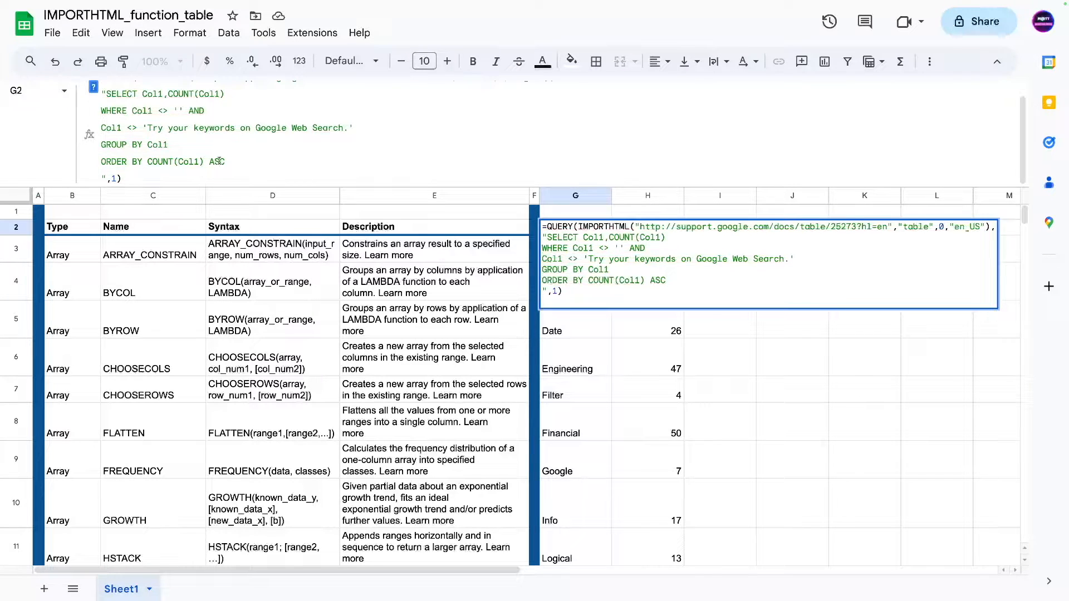
- Set the sort direction in G2's query to DESC, enter the formula, and check the reordered counts down to the last row
double_click(218, 161)
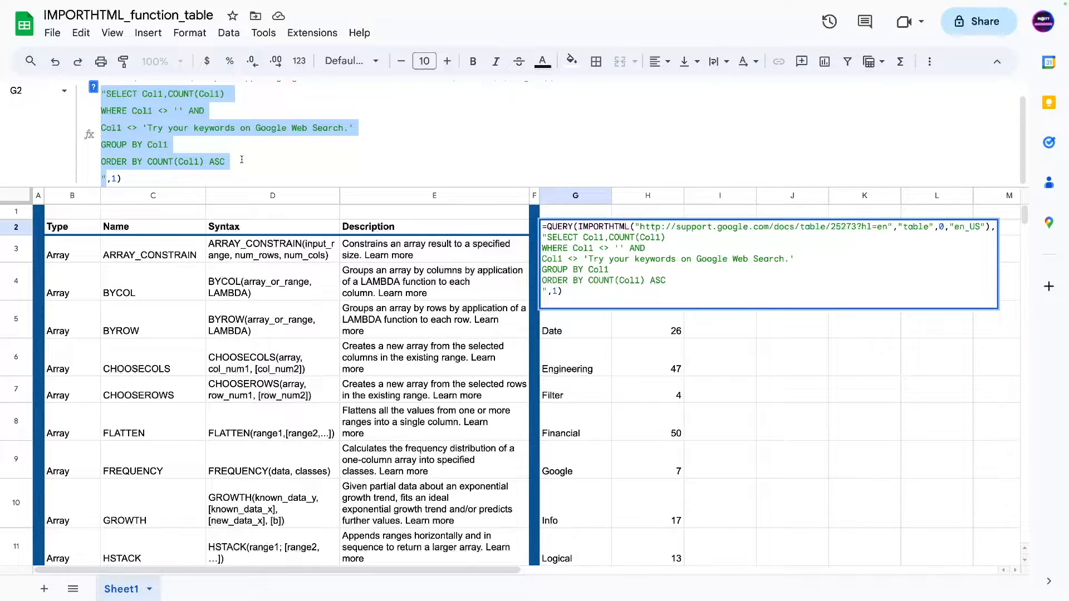
click(241, 160)
key(BackSpace)
key(BackSpace)
key(BackSpace)
text(DESC)
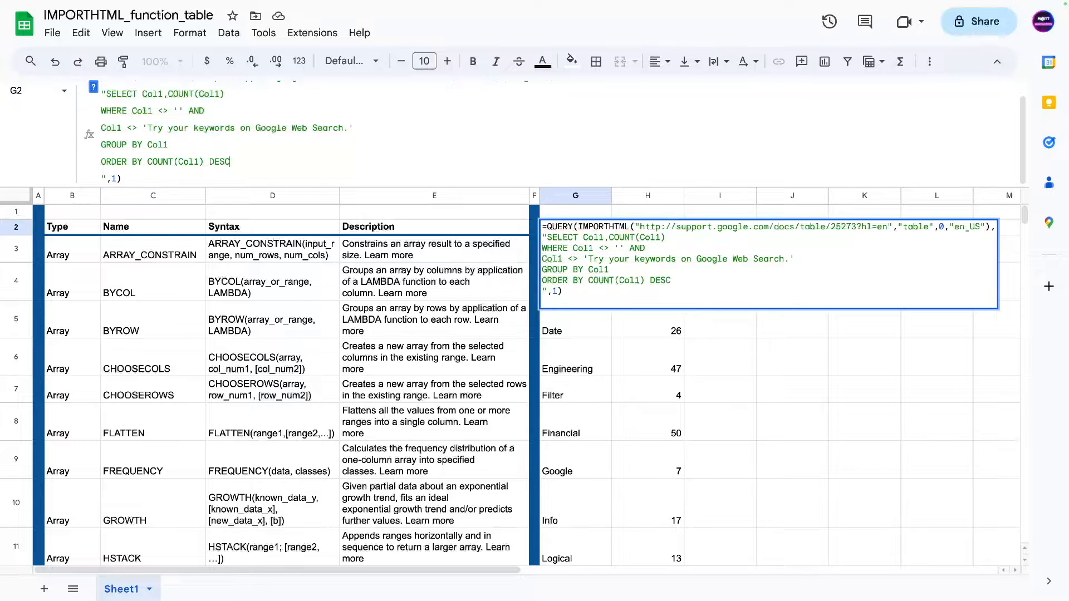
key(Return)
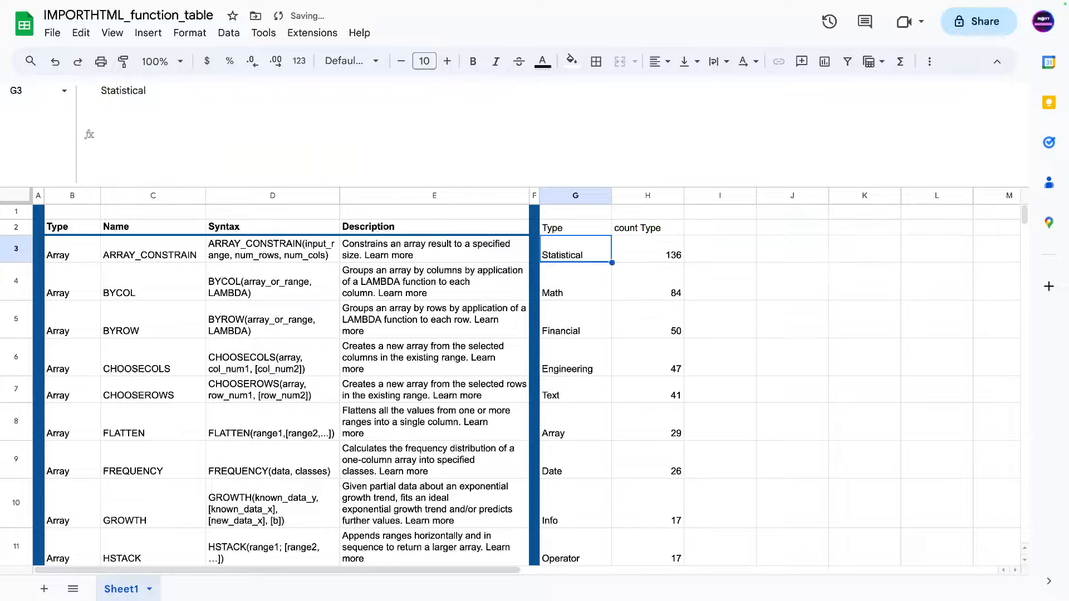
click(641, 249)
scroll(618, 294, down, 10)
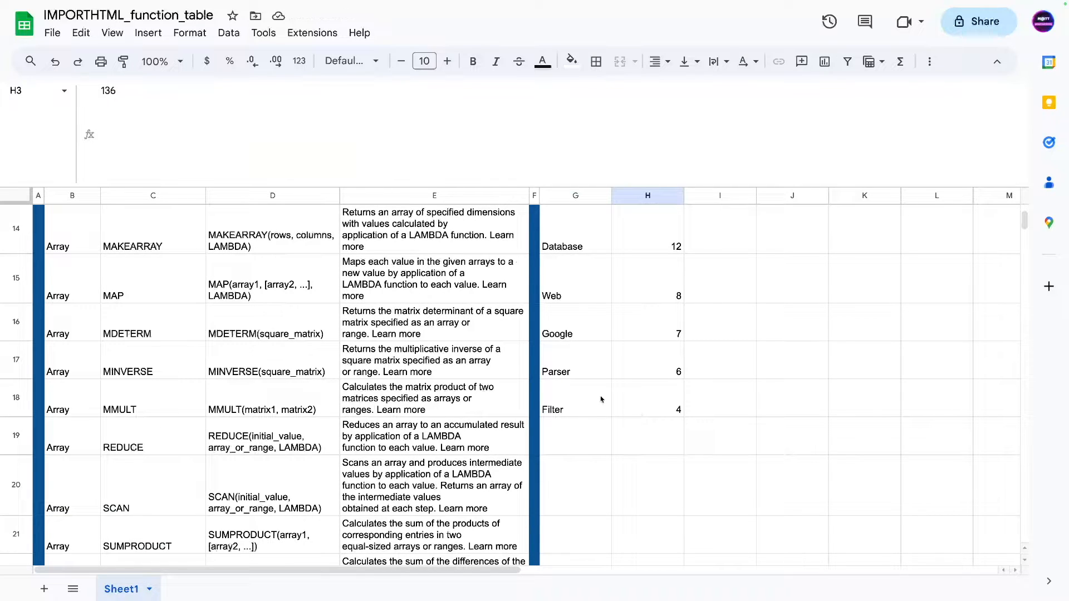
scroll(677, 405, up, 10)
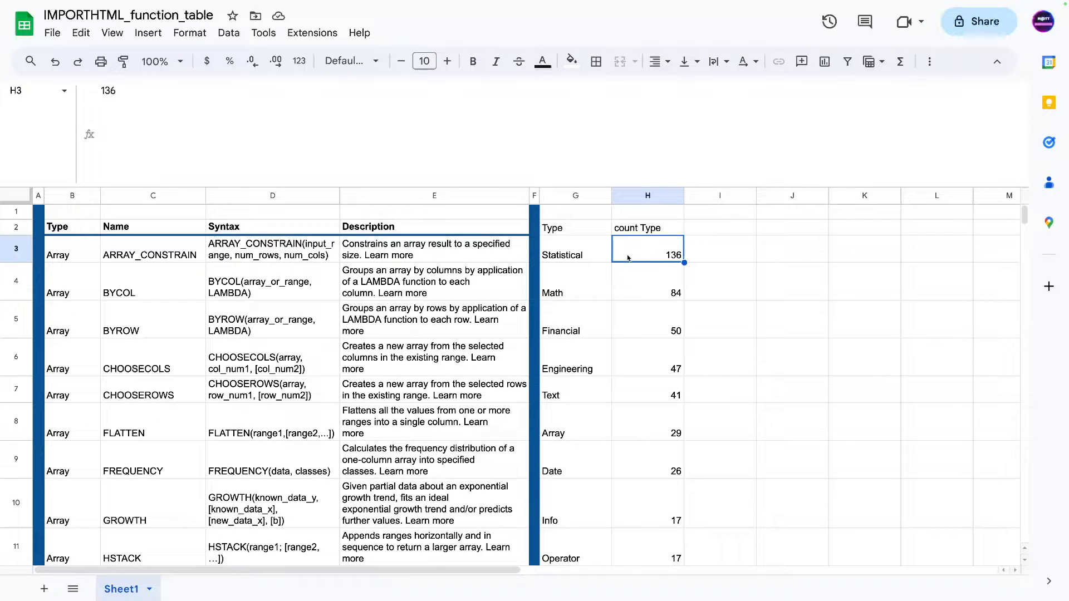
- Set the last clause of G2's query to ORDER BY Col1, without COUNT or a sort direction
click(577, 228)
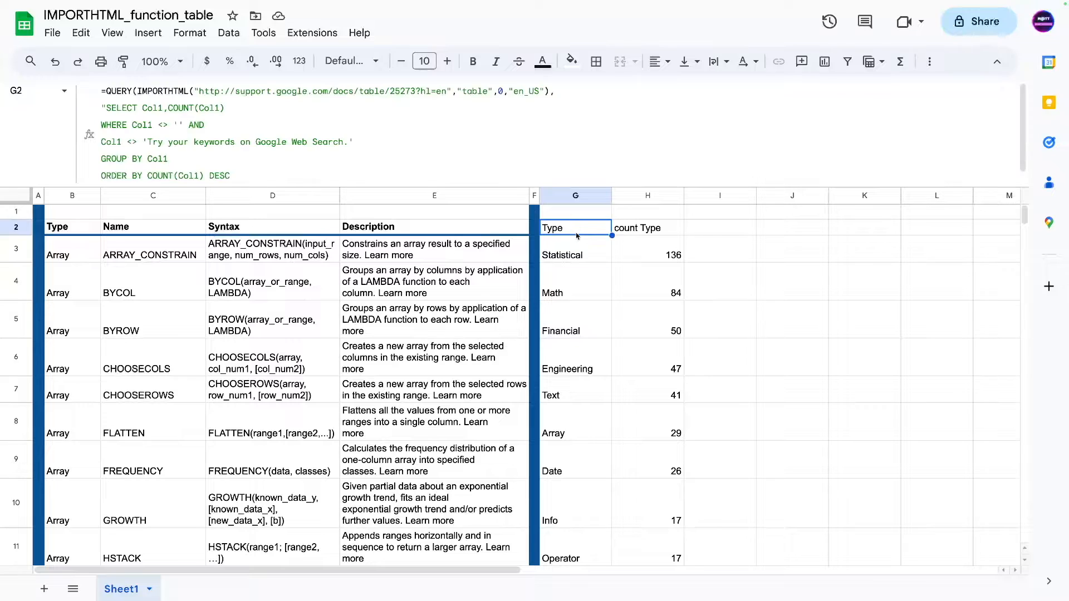
click(229, 163)
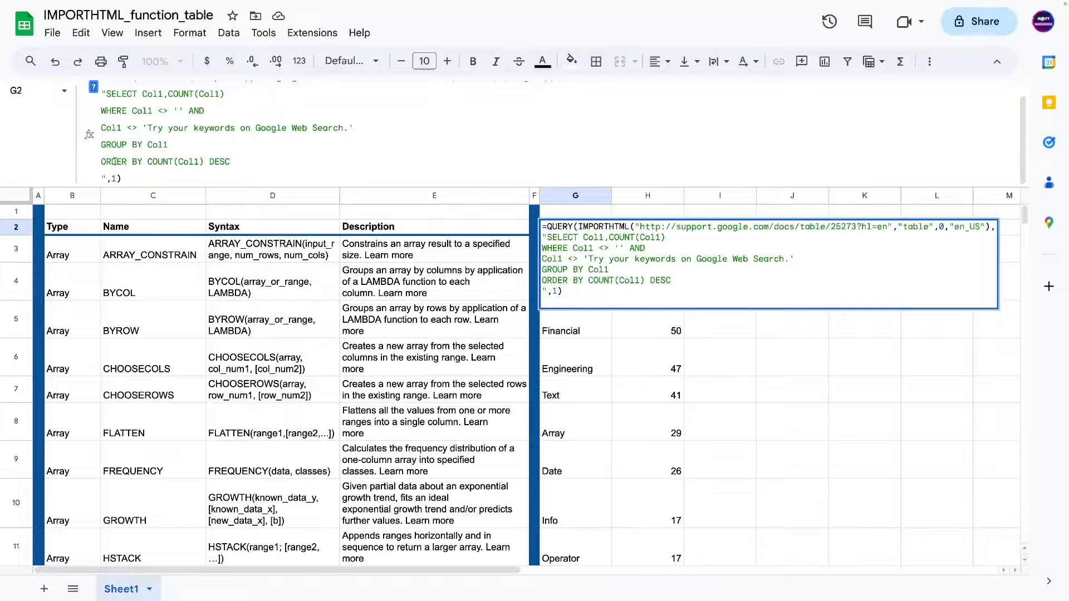
drag(178, 161, 214, 160)
key(BackSpace)
key(BackSpace)
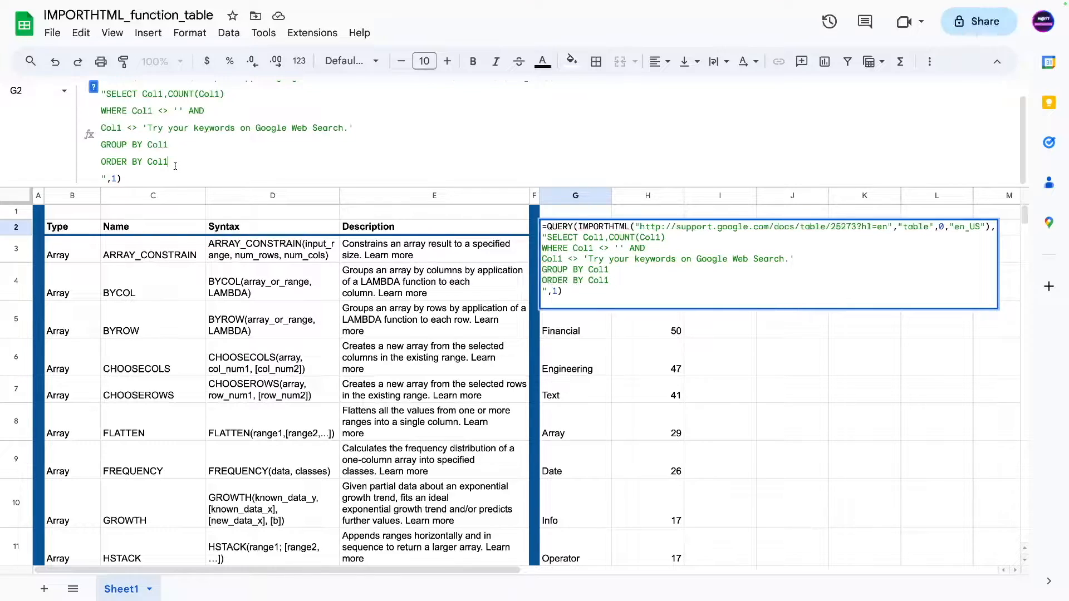
- Add the line LABEL COUNT(Col1) 'count_of_functions' after ORDER BY in G2's query and enter the formula
key(ctrl+Return)
text(LA)
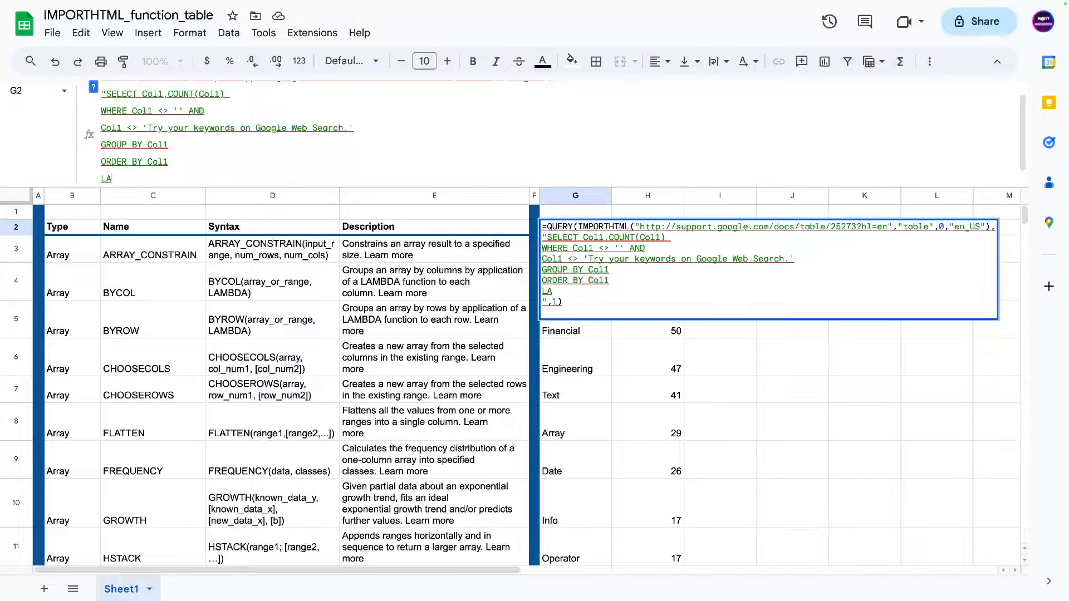
text(BEL COUNT(Col)
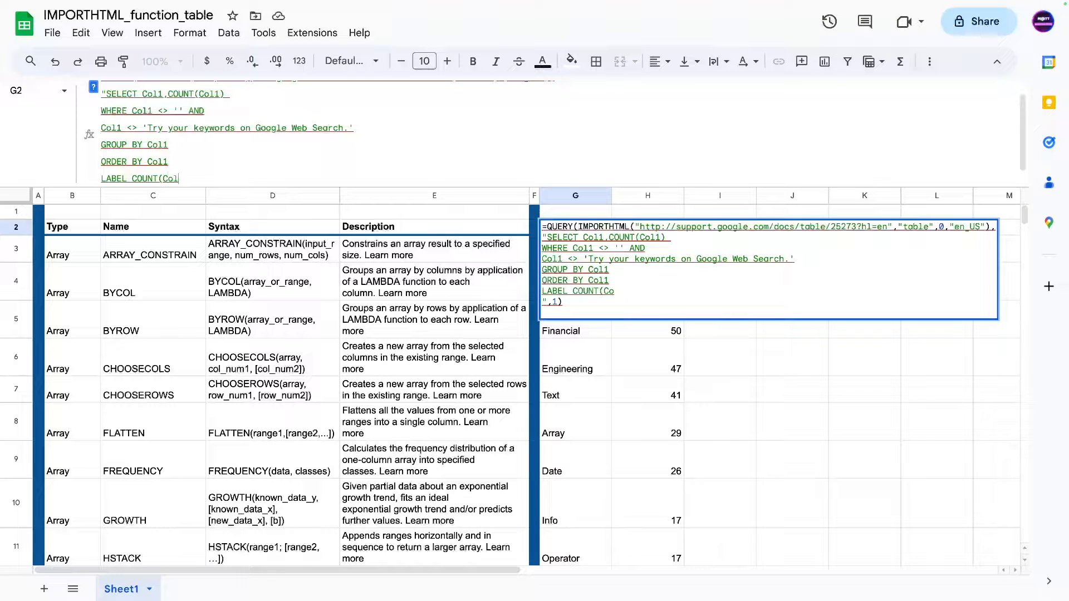
text(1) ")
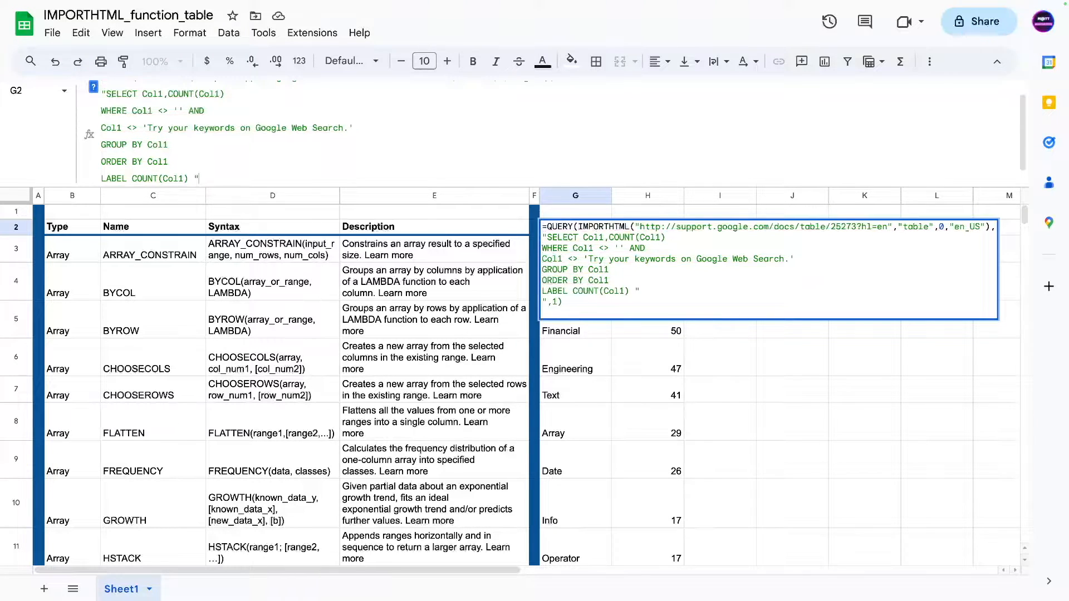
key(BackSpace)
text(')
text(')
text(count)
text(_of_functions)
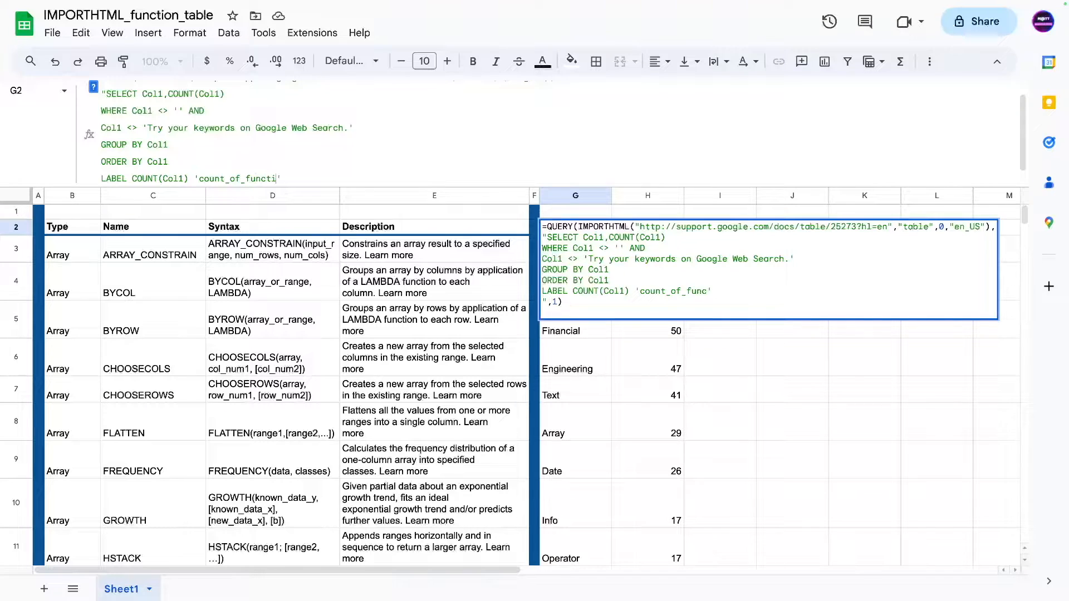
key(Return)
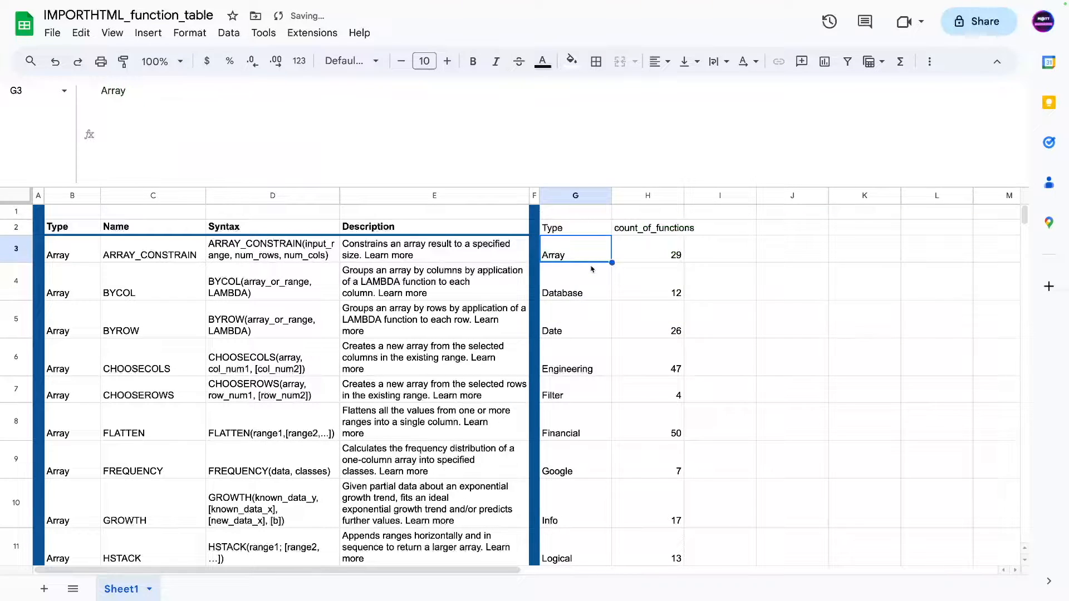
- Make the summary headers G2:H2 bold and give them a dark blue bottom border
click(648, 232)
drag(580, 230, 670, 234)
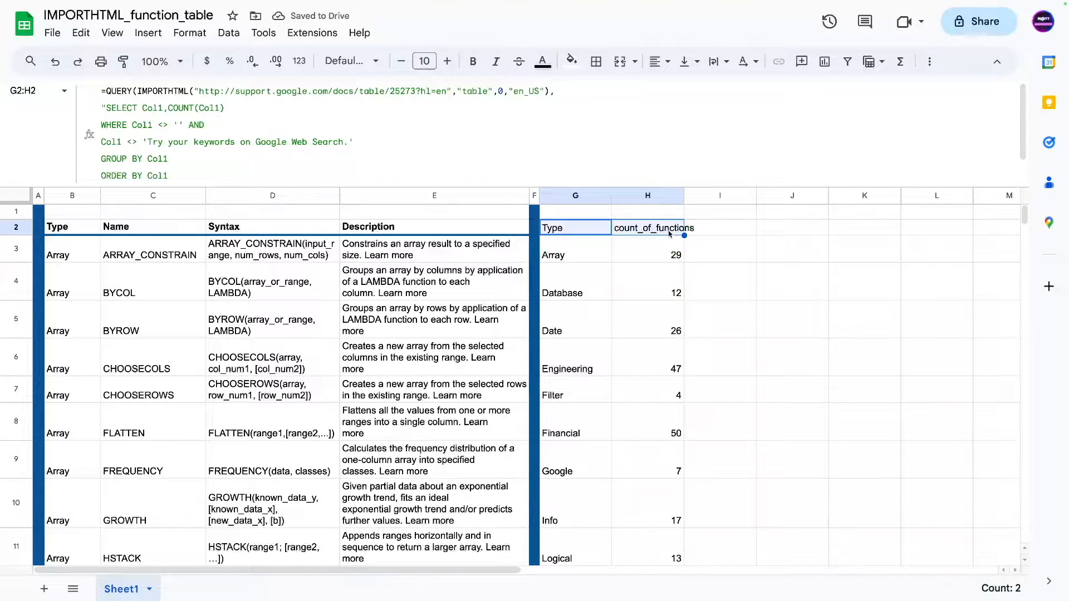
key(ctrl+b)
click(596, 62)
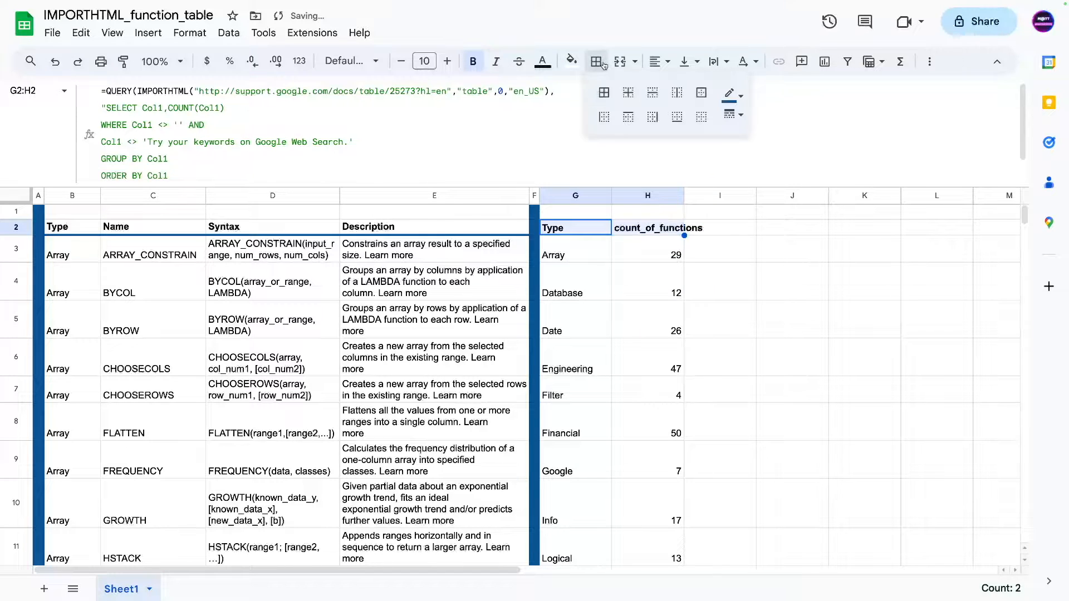
click(676, 119)
click(651, 320)
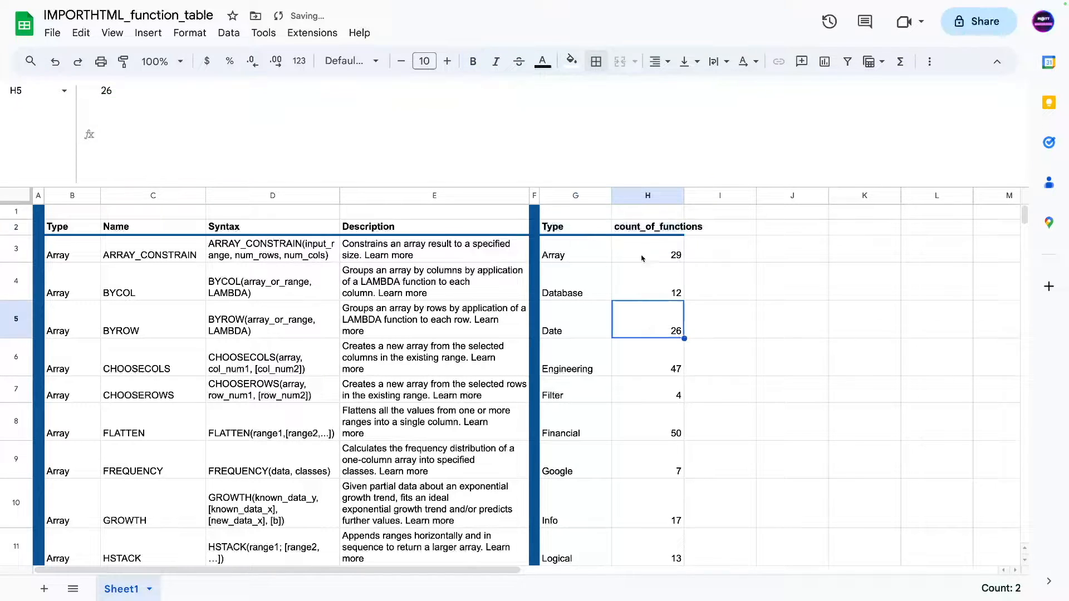
- Narrow column H, wrap the text in G2:H2, and adjust the column width so the count_of_functions header fits on two lines
drag(684, 195, 662, 196)
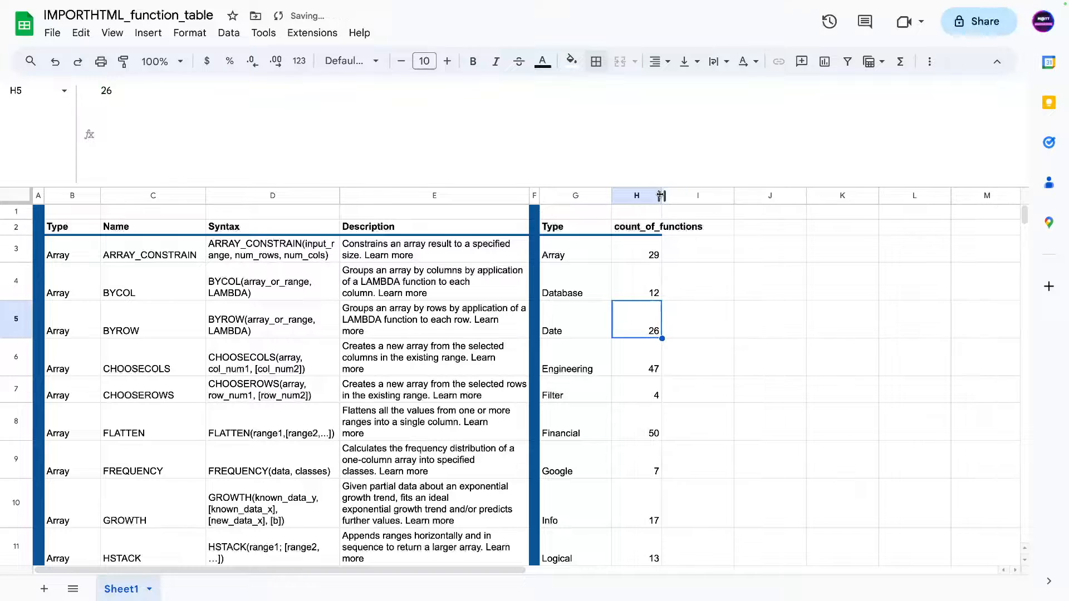
click(618, 227)
key(shift+Left)
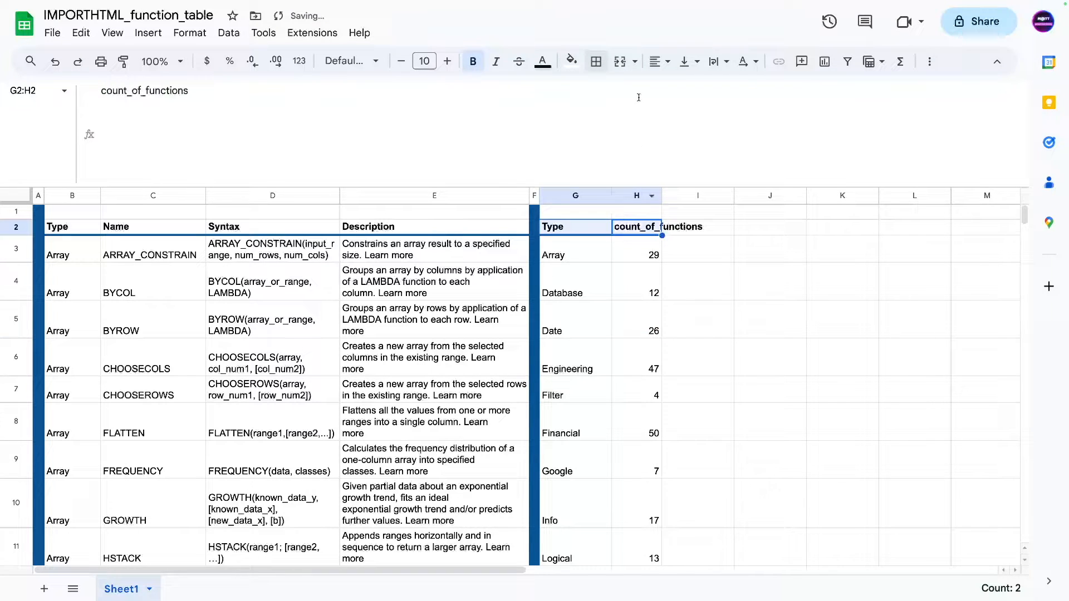
click(717, 61)
click(739, 91)
click(625, 257)
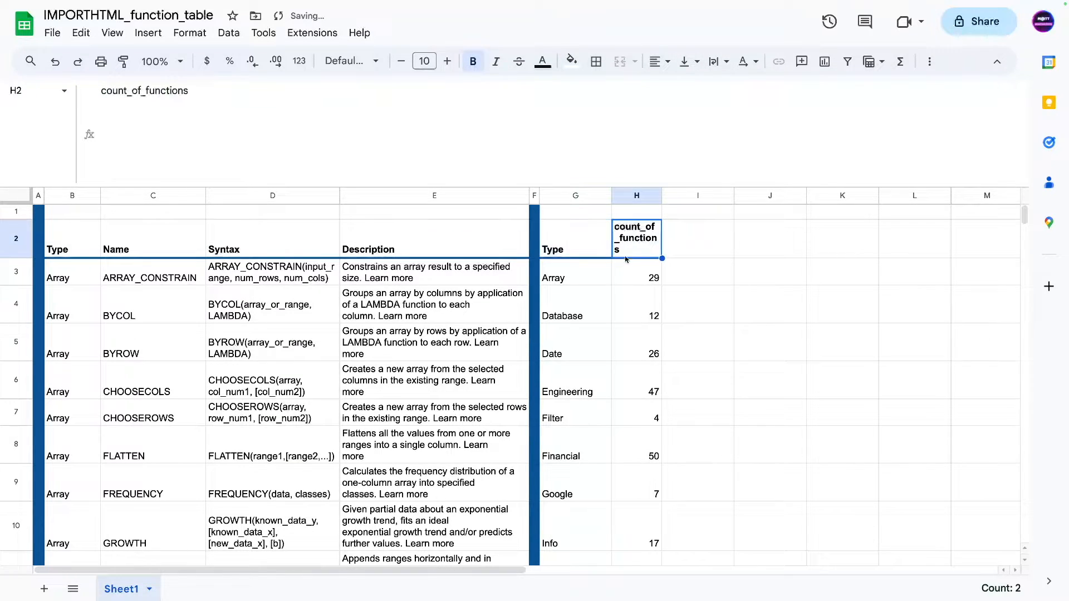
drag(661, 195, 661, 195)
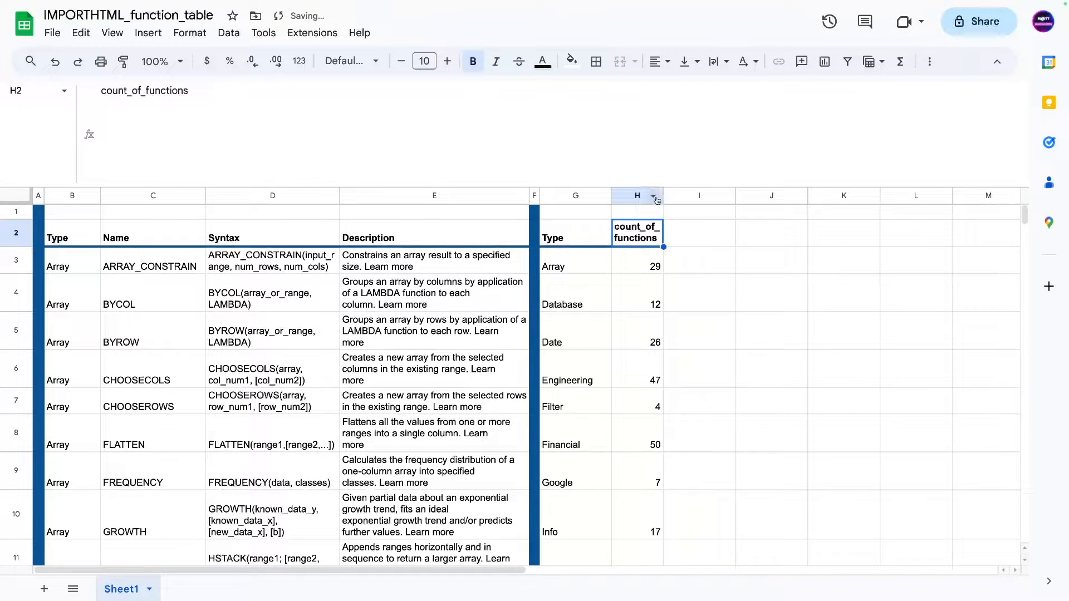
click(594, 273)
scroll(584, 334, down, 5)
scroll(589, 339, up, 5)
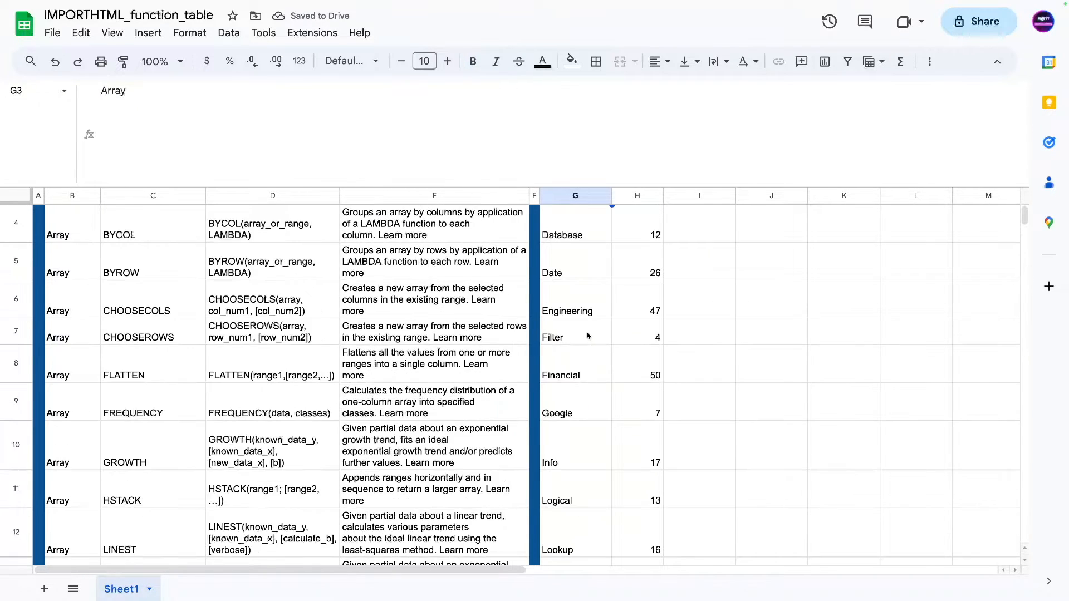
- Fill column I with the same dark blue as columns A and F, and narrow it to a thin divider
click(609, 227)
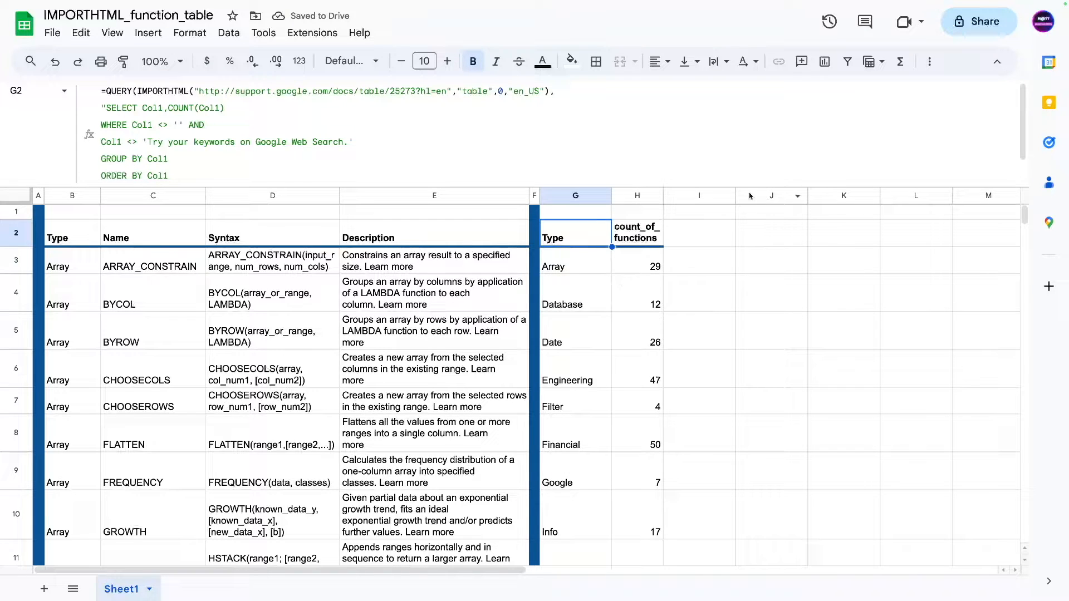
click(686, 200)
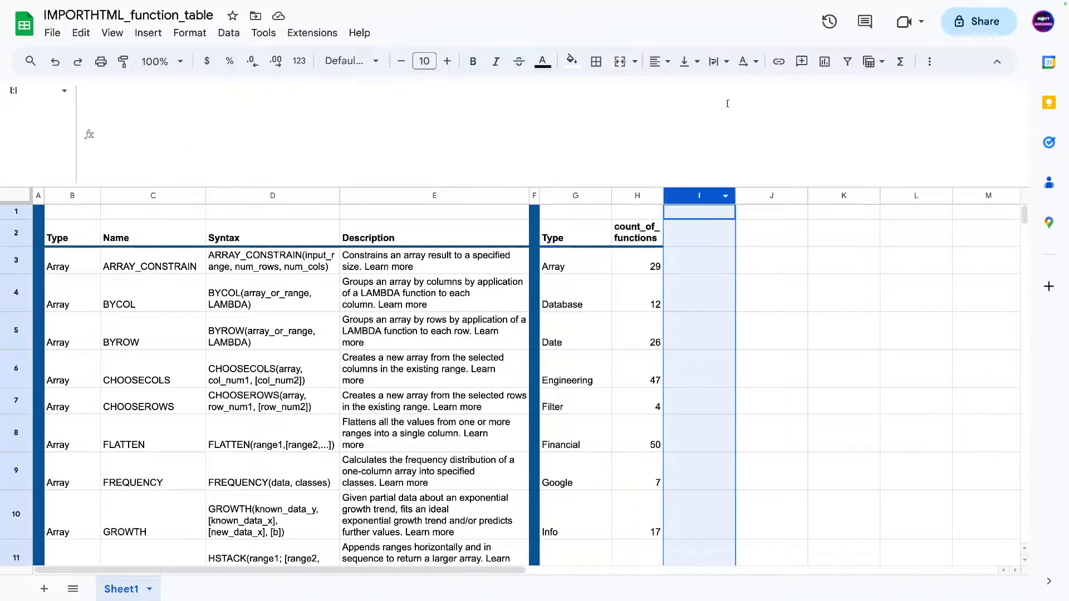
click(572, 62)
click(689, 212)
drag(735, 196, 668, 221)
click(639, 261)
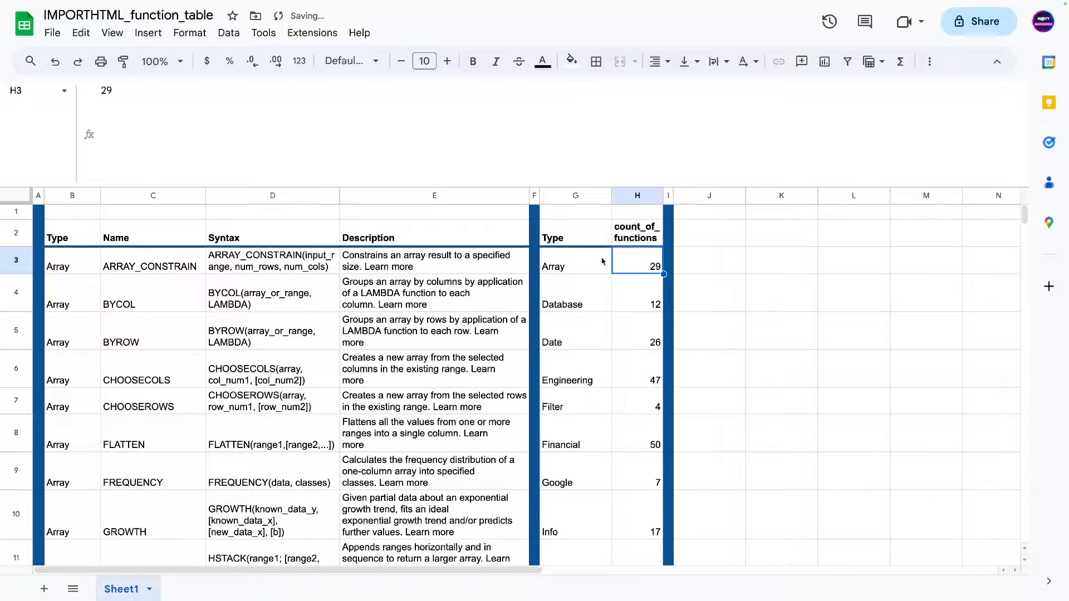
- Hide the sheet's gridlines and return to the empty cell J3
click(110, 33)
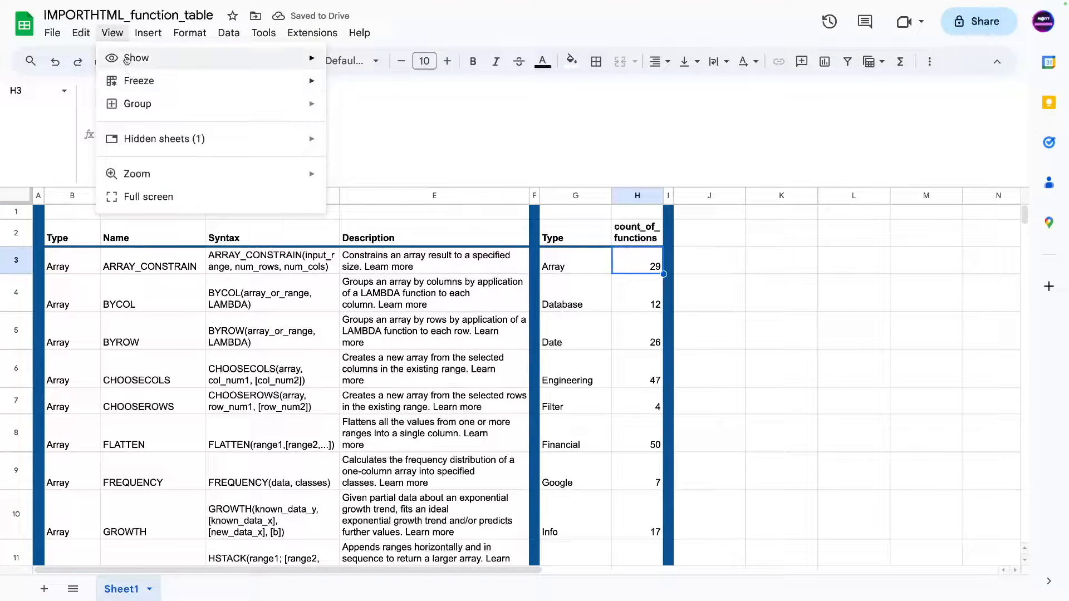
mouse_move(132, 58)
click(362, 86)
click(412, 430)
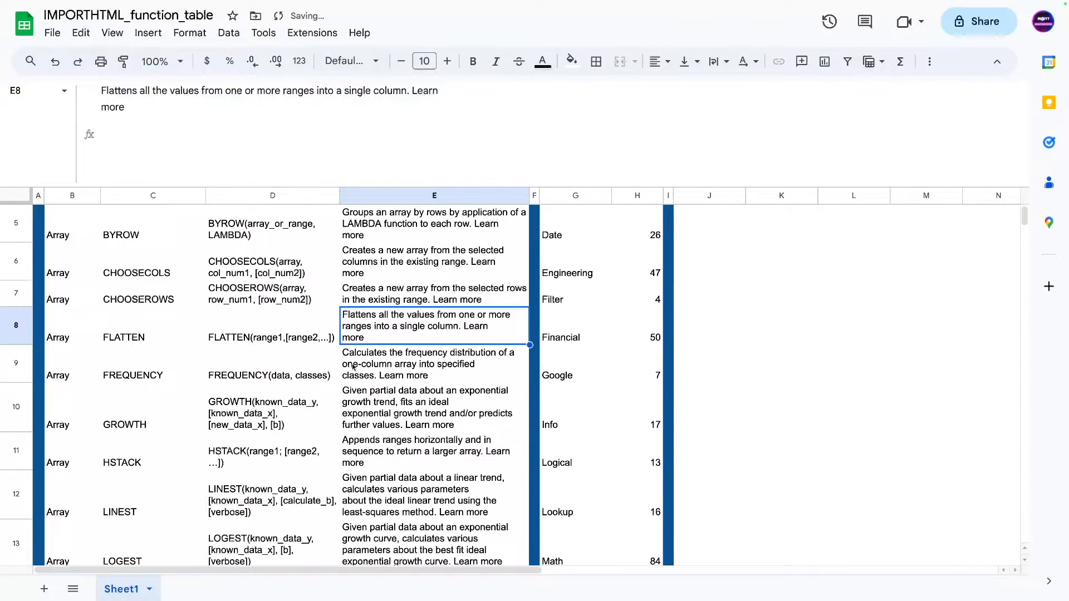
click(718, 257)
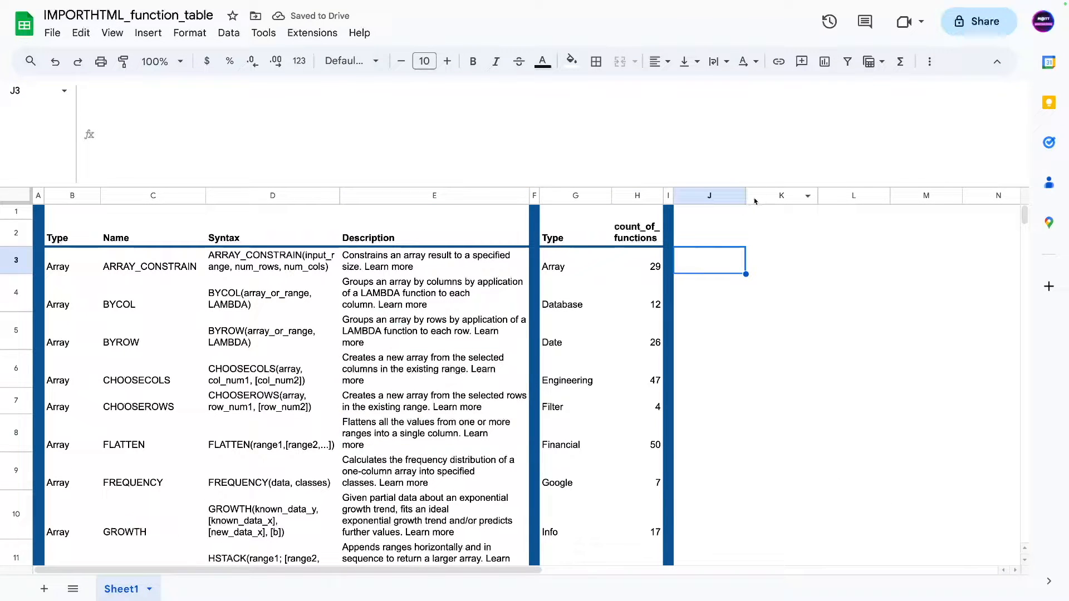
- Remove the empty columns J through Z from the sheet
click(702, 196)
key(ctrl+shift+Right)
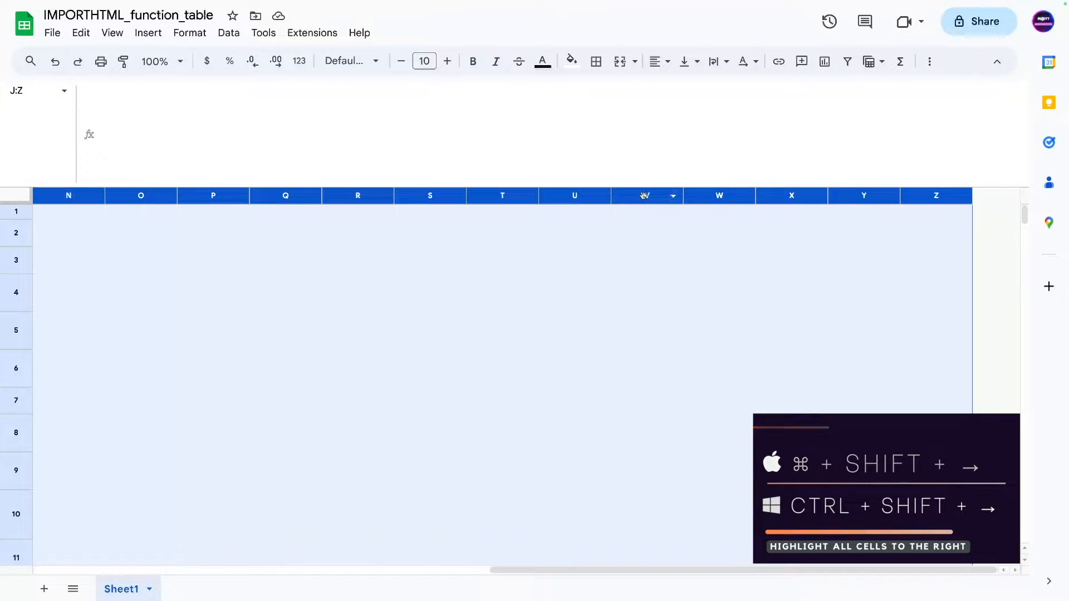
right_click(645, 196)
click(670, 240)
click(451, 287)
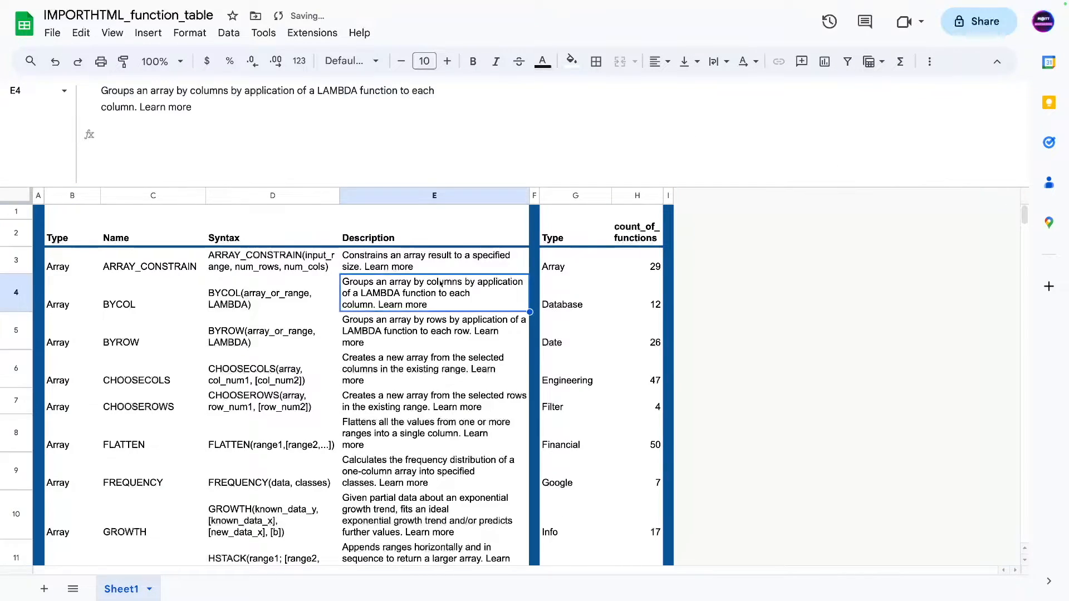
scroll(452, 321, down, 15)
scroll(452, 322, up, 15)
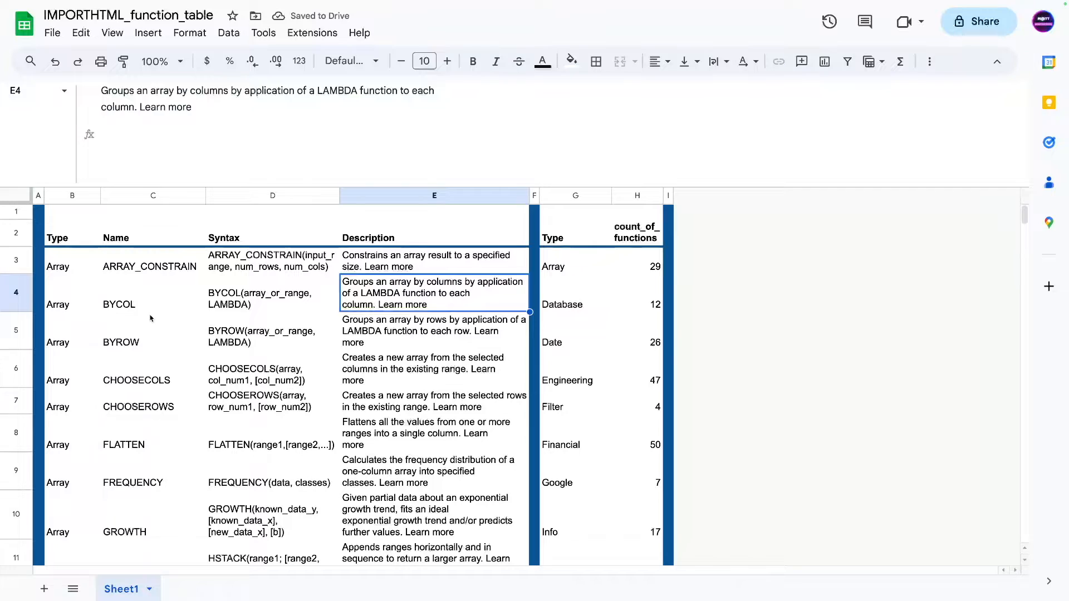
click(168, 318)
scroll(168, 314, down, 5)
scroll(134, 296, up, 5)
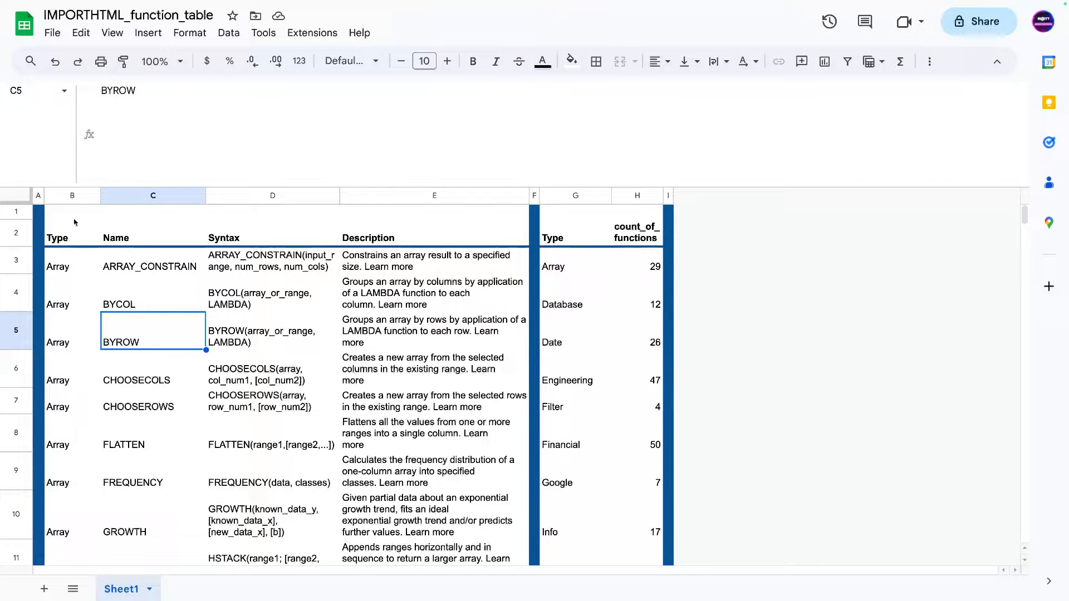
- Look over the function list's Type column and the list of types in column G
click(18, 234)
click(133, 250)
click(66, 233)
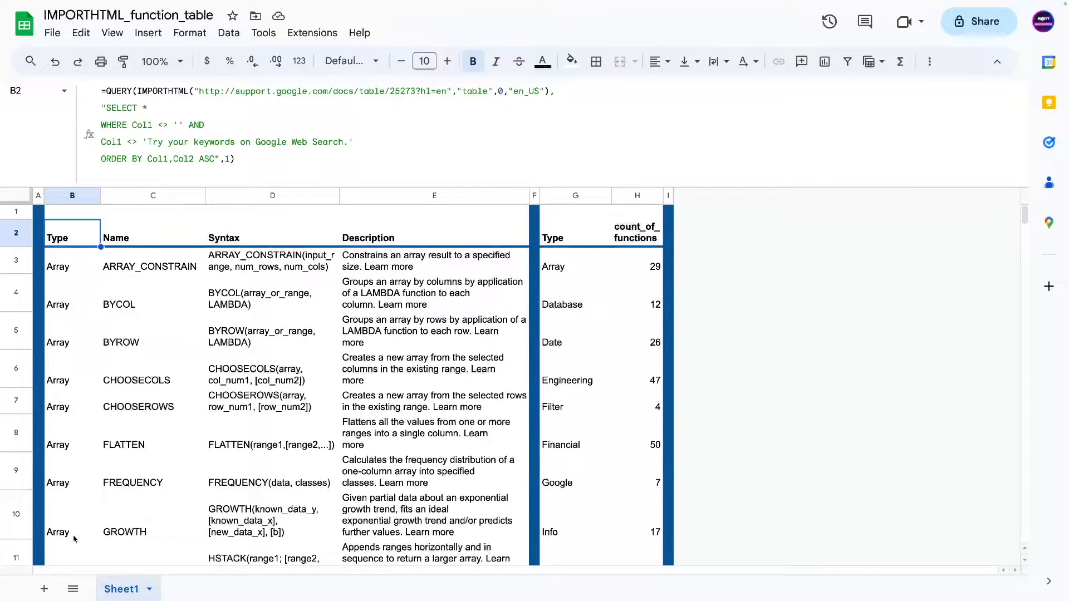
click(558, 271)
scroll(573, 325, down, 9)
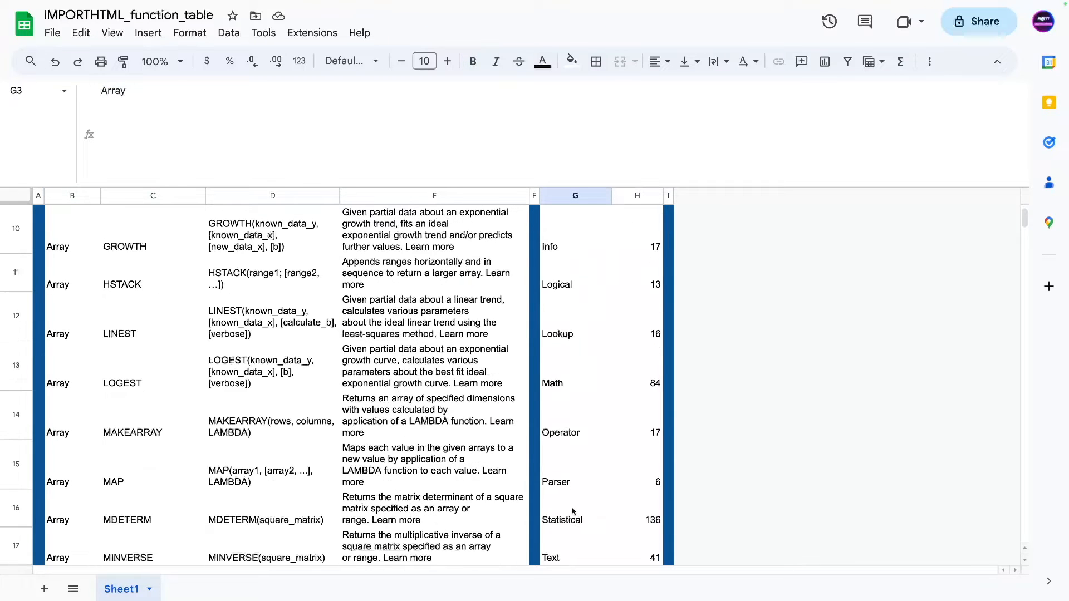
scroll(555, 421, up, 10)
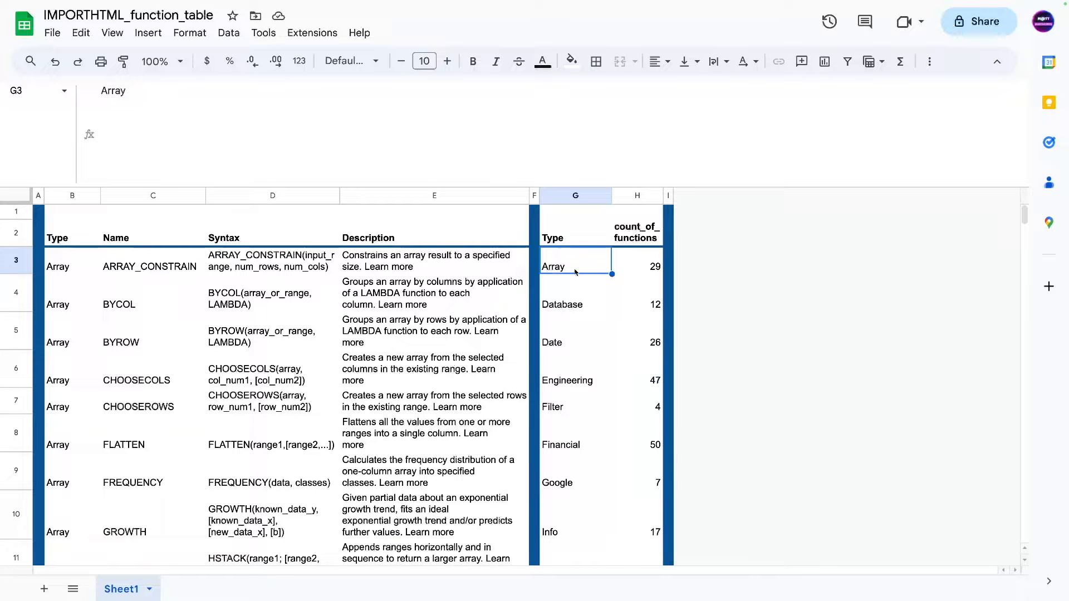
click(93, 246)
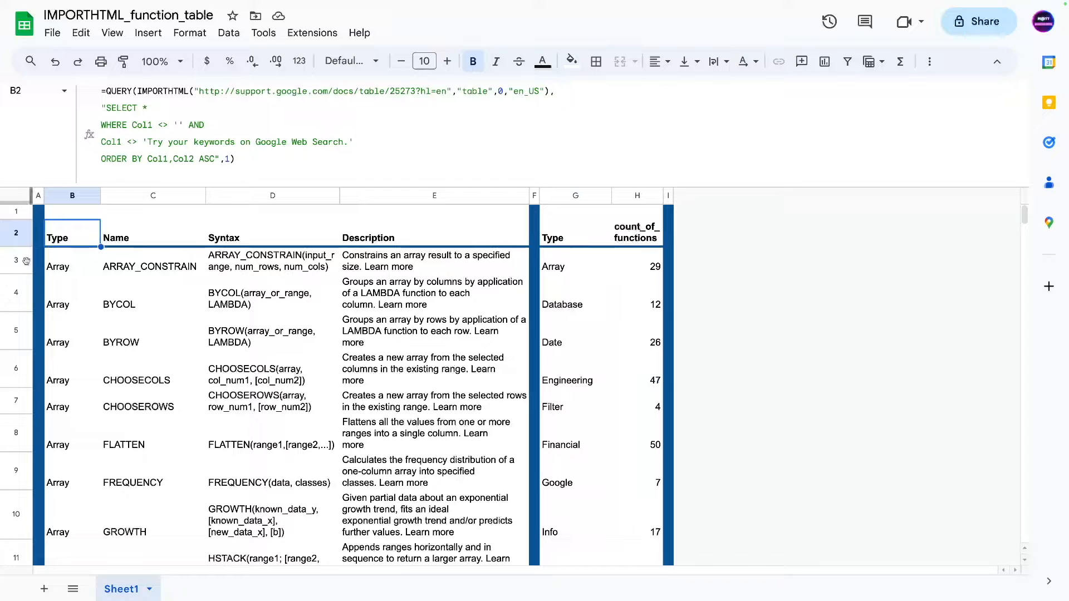
- Insert one empty row above header row 2 and select its cell B2
click(14, 233)
right_click(14, 233)
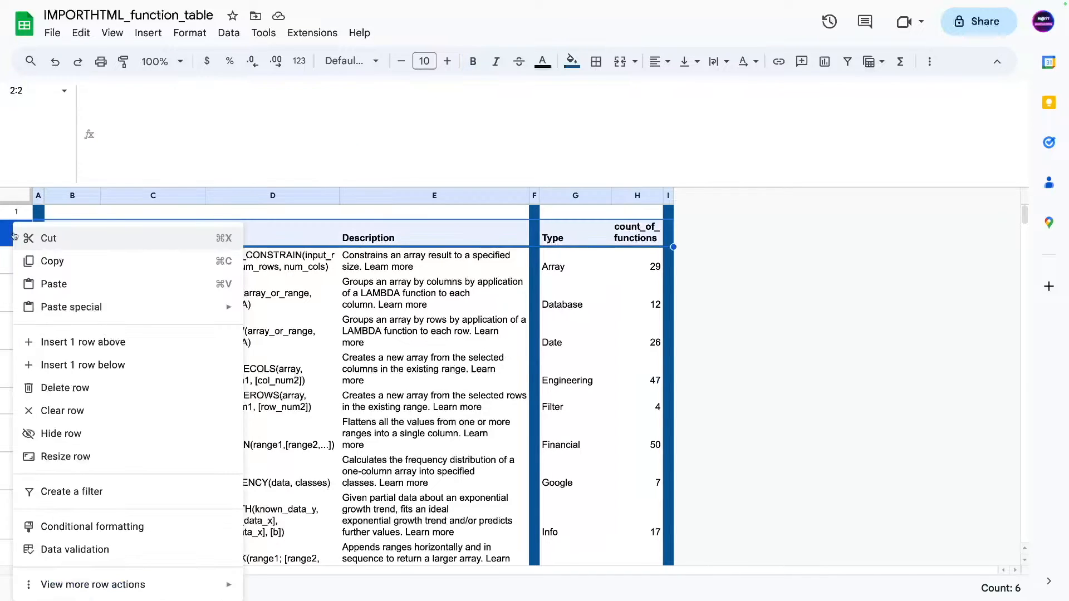
click(53, 343)
click(98, 327)
click(92, 230)
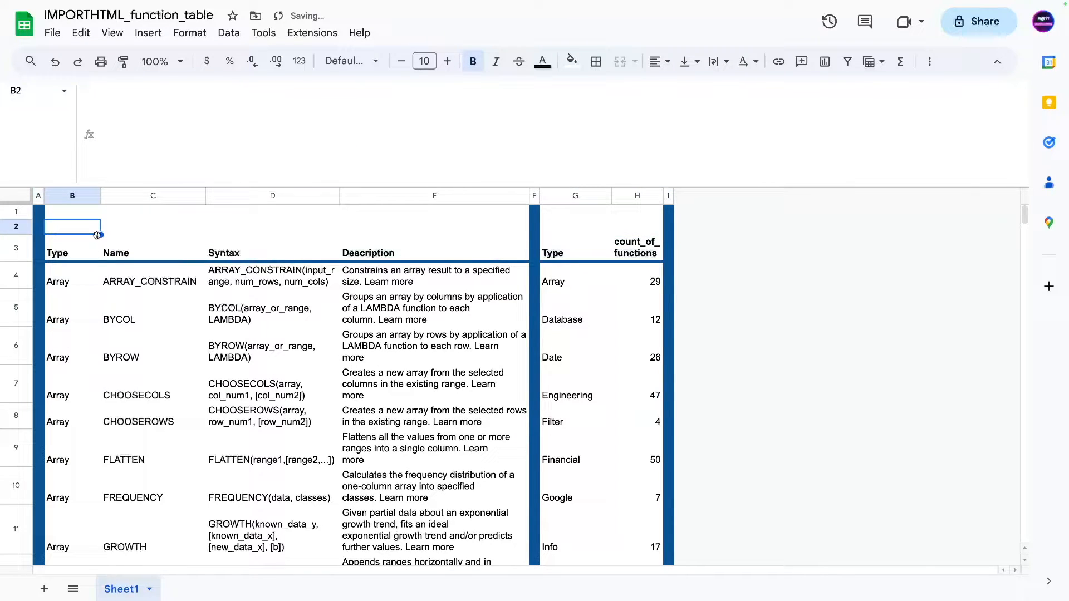
- Add a data validation dropdown rule to the empty cell B2 above the Type header
click(82, 214)
click(76, 228)
click(109, 222)
click(72, 224)
click(134, 104)
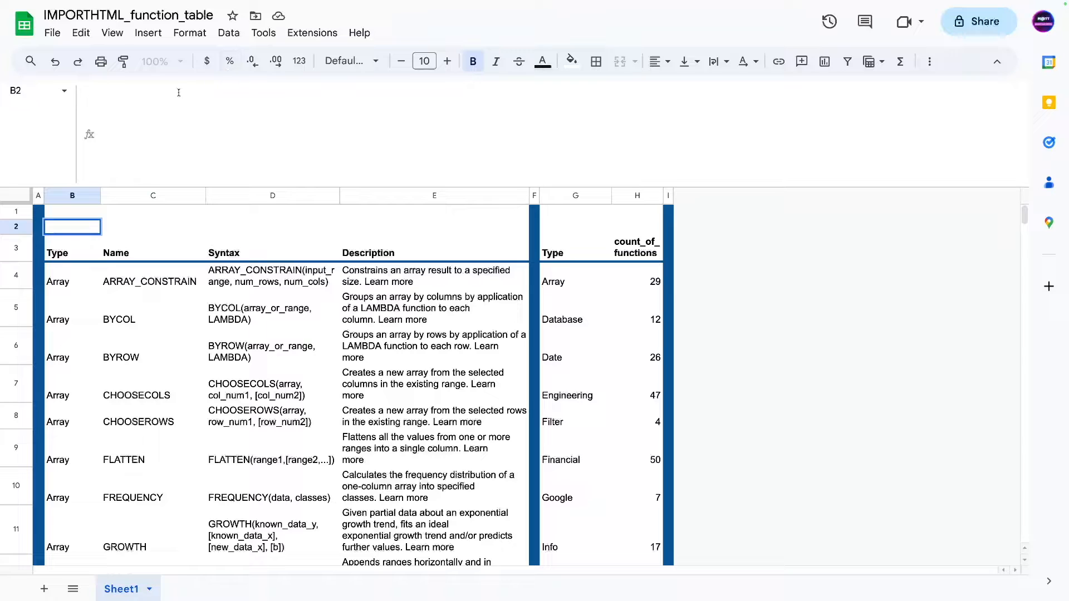
click(220, 34)
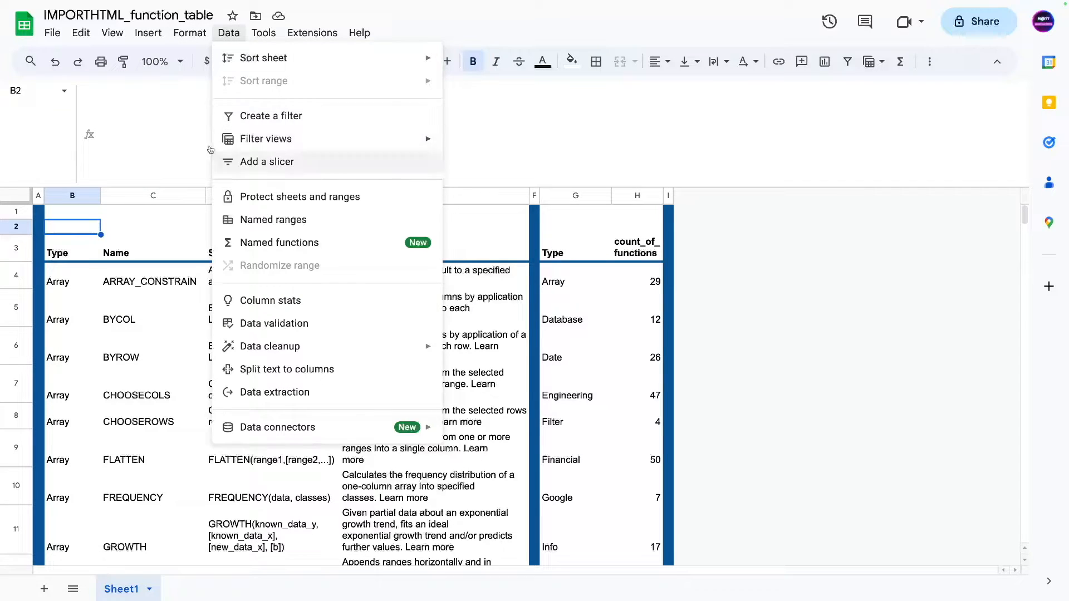
click(273, 324)
click(933, 107)
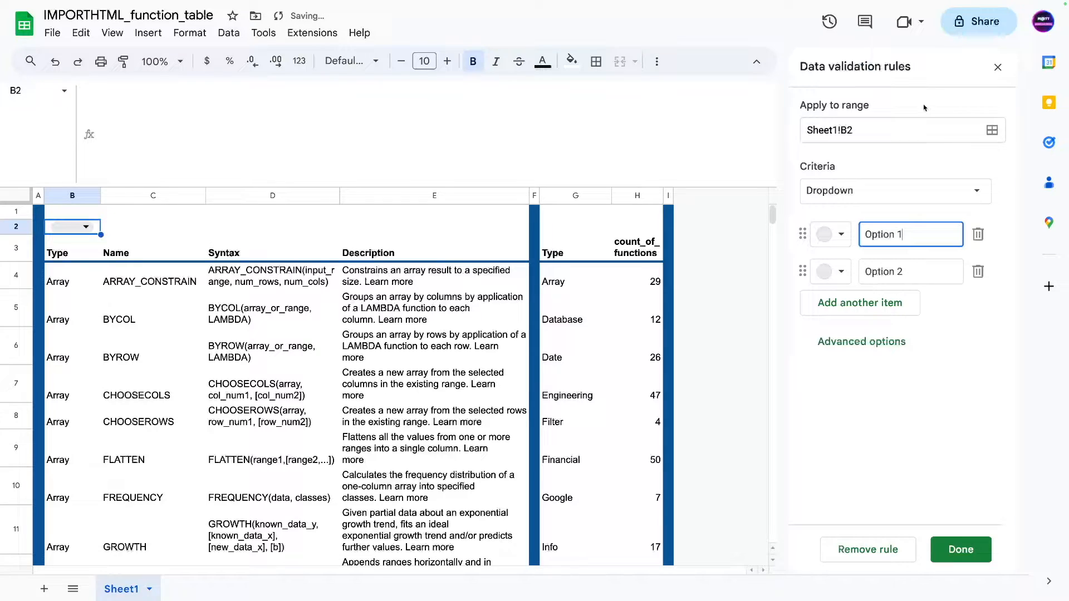
- Set the B2 rule's criteria to Dropdown (from a range) with G4:G as the source range
click(864, 198)
click(860, 213)
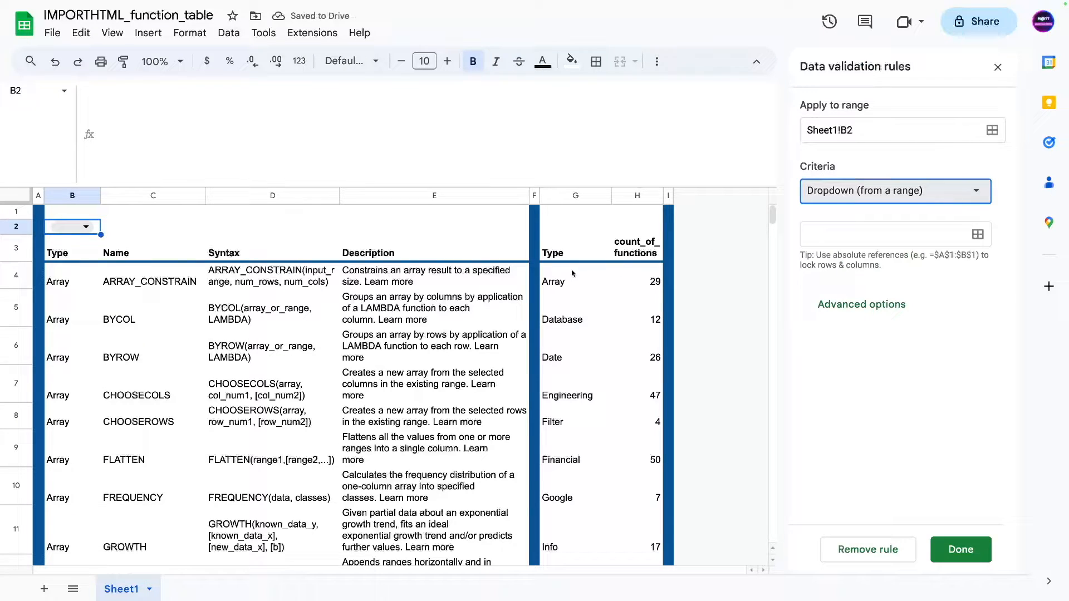
click(977, 234)
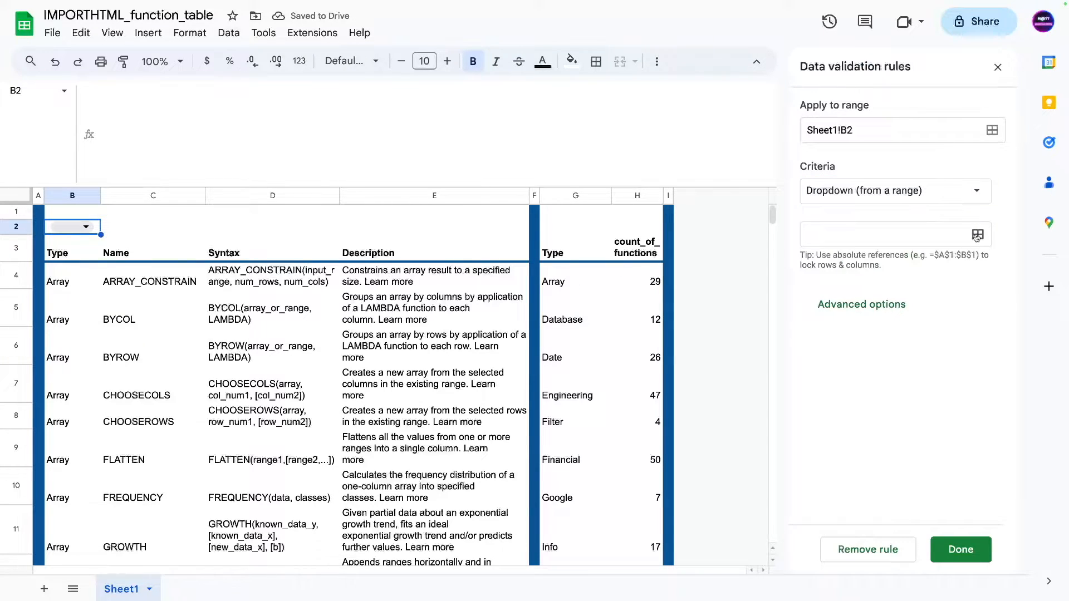
click(548, 297)
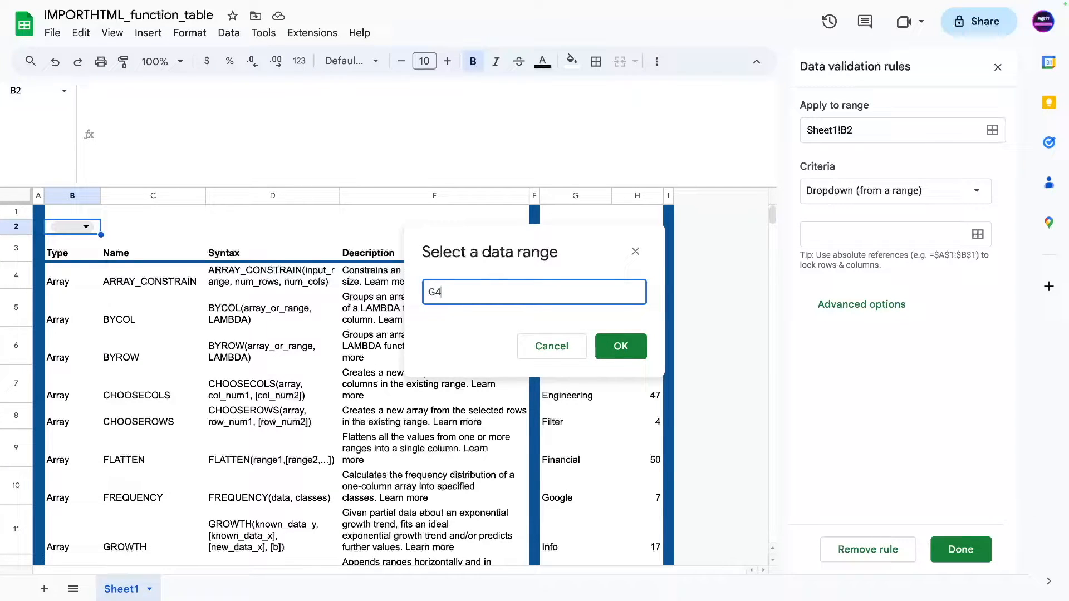
click(621, 346)
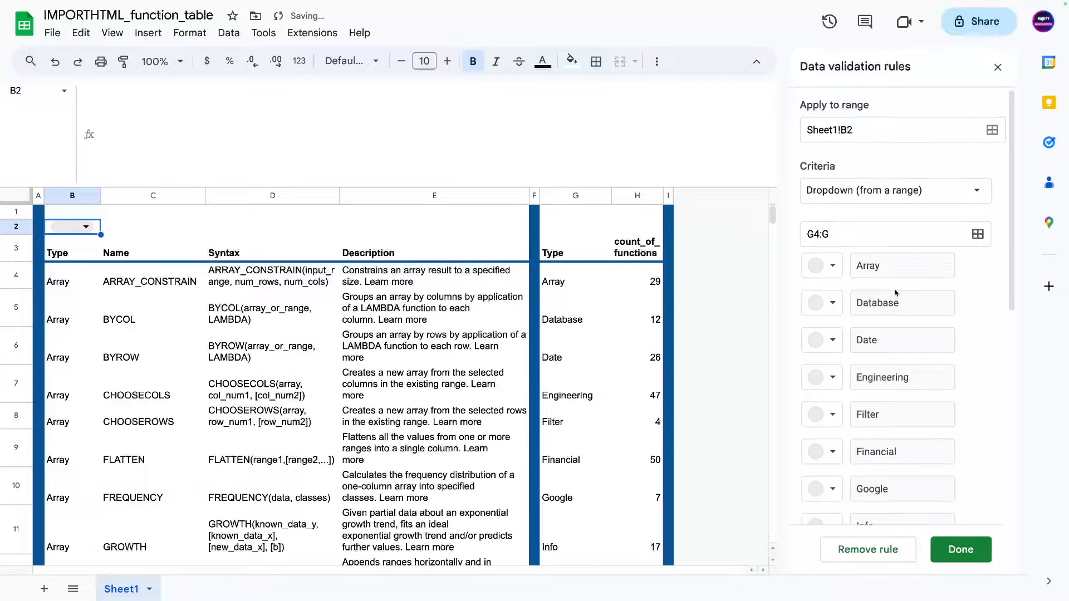
- Review the dropdown's options and give the Array option a dark red colour
scroll(898, 290, down, 7)
scroll(897, 308, up, 7)
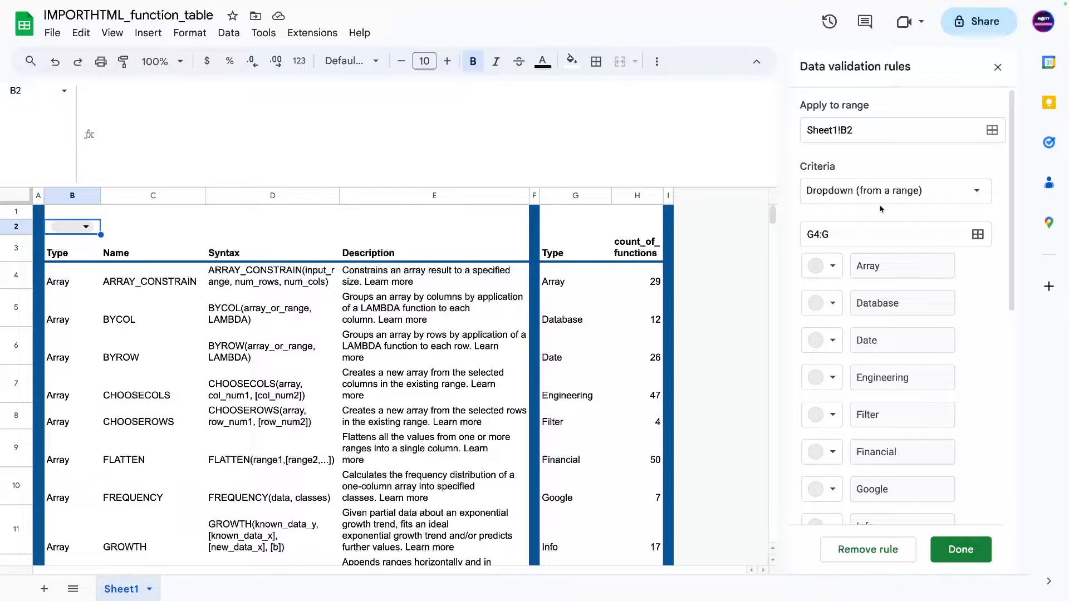
scroll(874, 278, down, 7)
scroll(869, 356, up, 7)
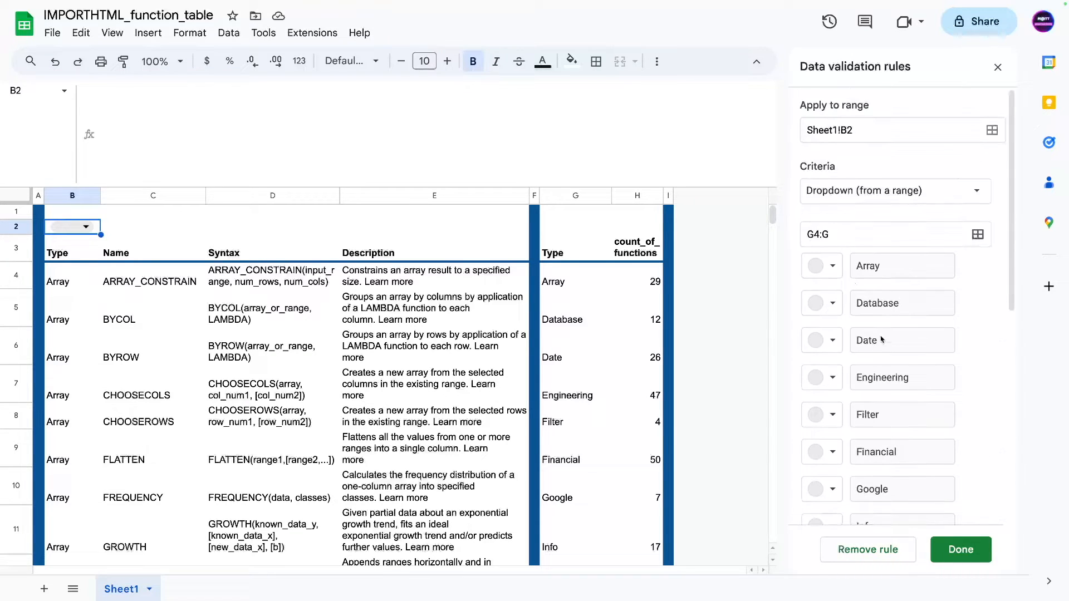
click(833, 267)
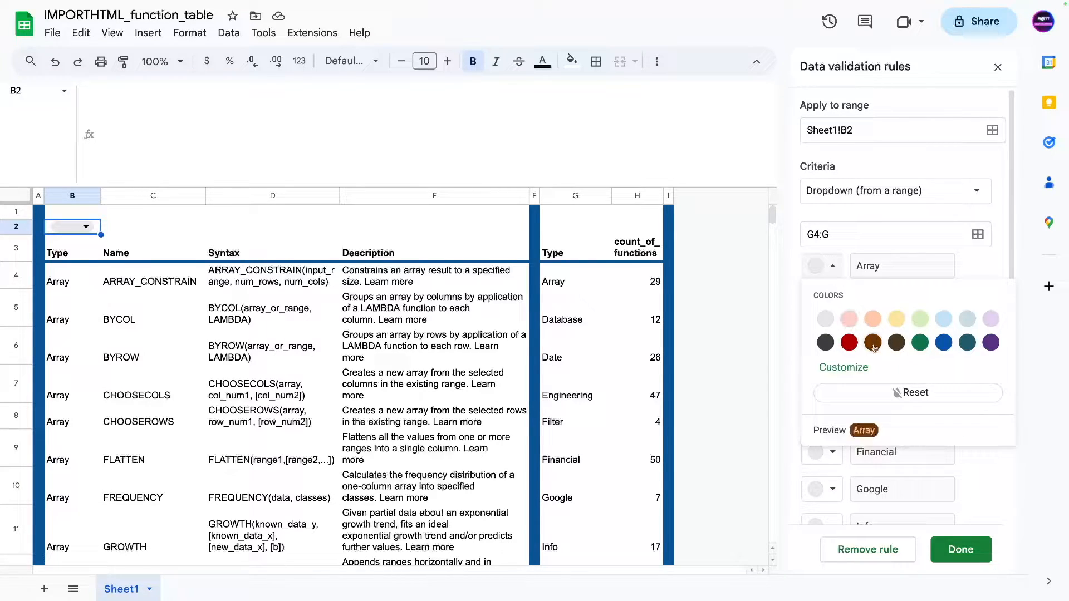
click(849, 343)
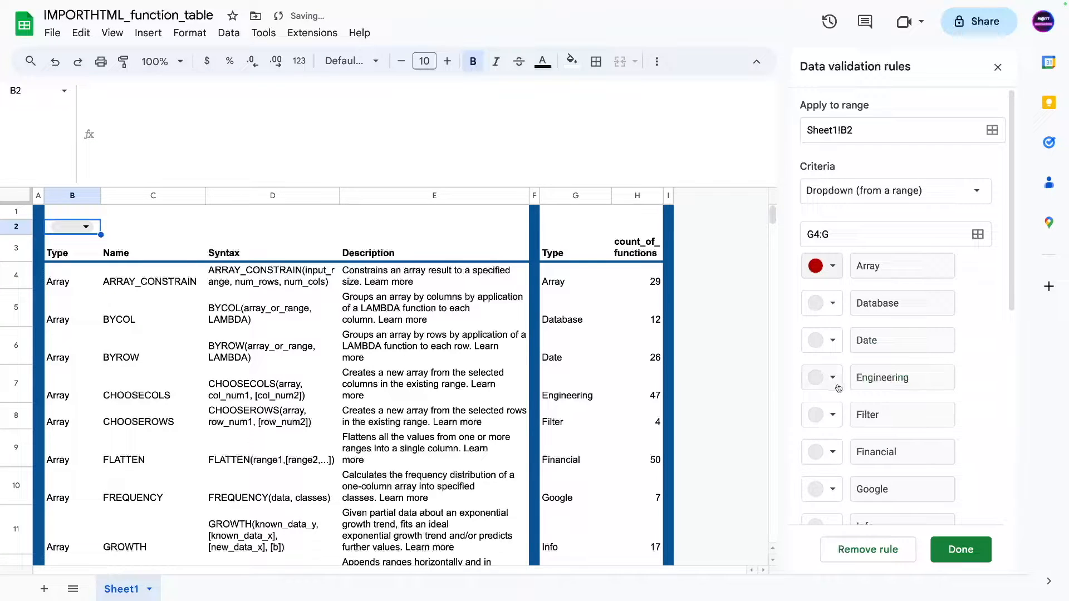
- Try the Arrow and Plain text display styles in the rule's advanced options, return to Chip, and save the rule
scroll(839, 388, down, 5)
click(835, 491)
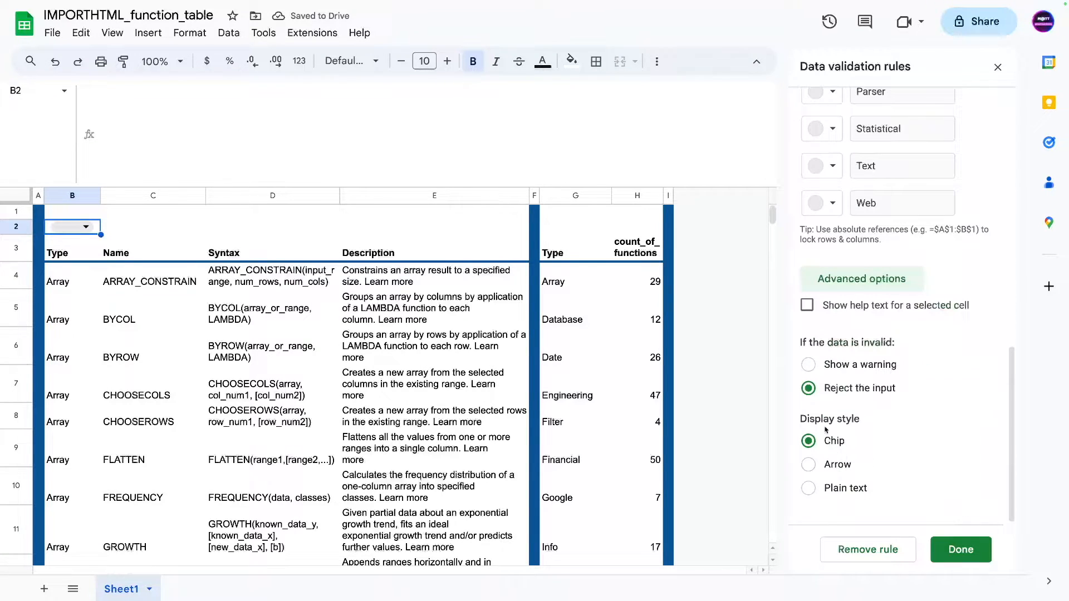
click(809, 465)
click(808, 488)
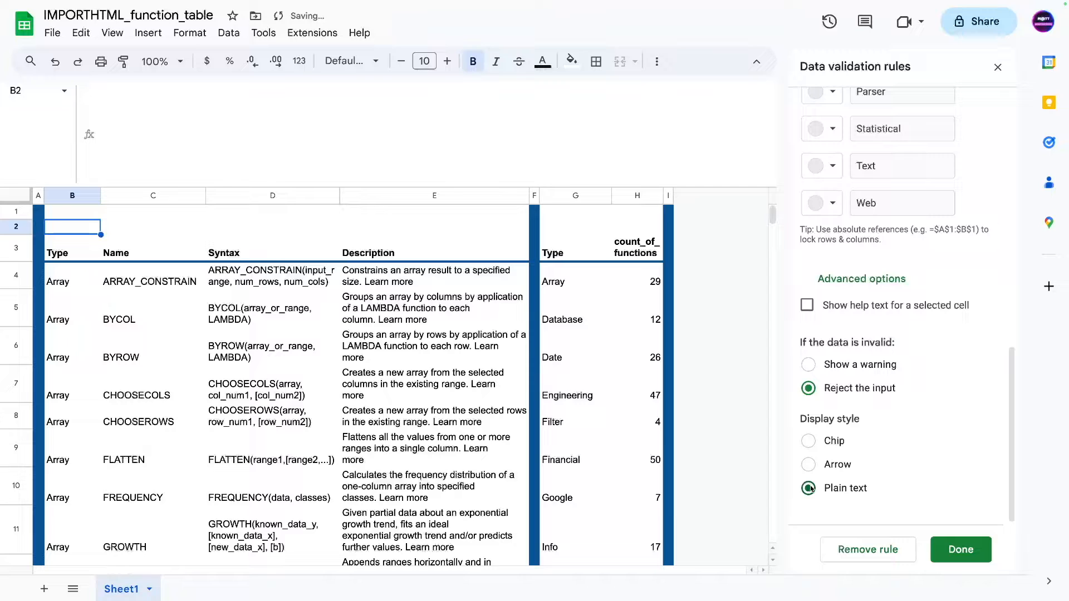
click(810, 441)
scroll(922, 212, up, 10)
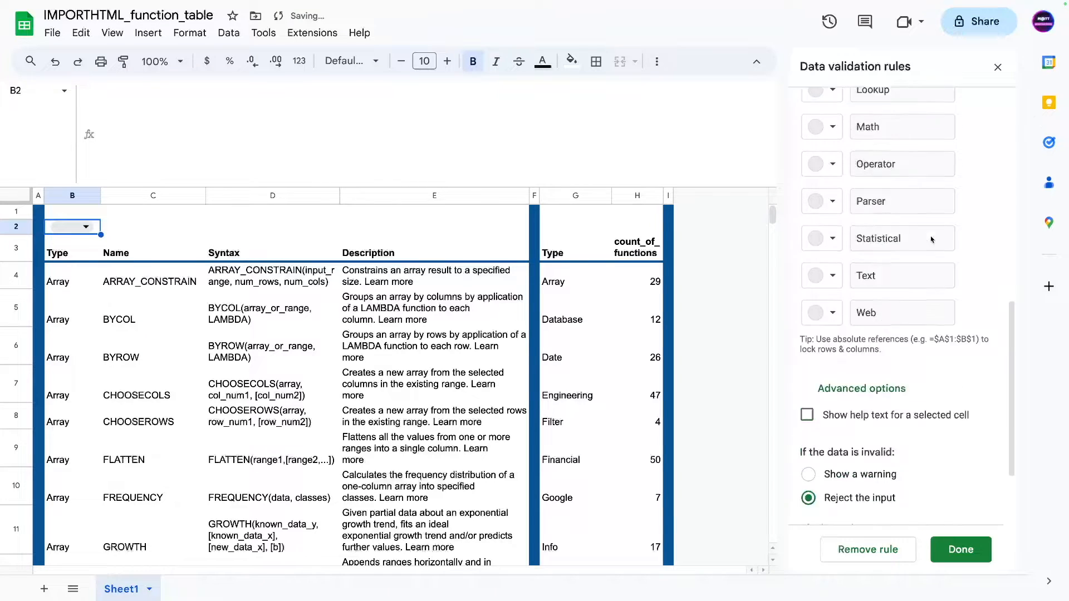
scroll(931, 277, down, 10)
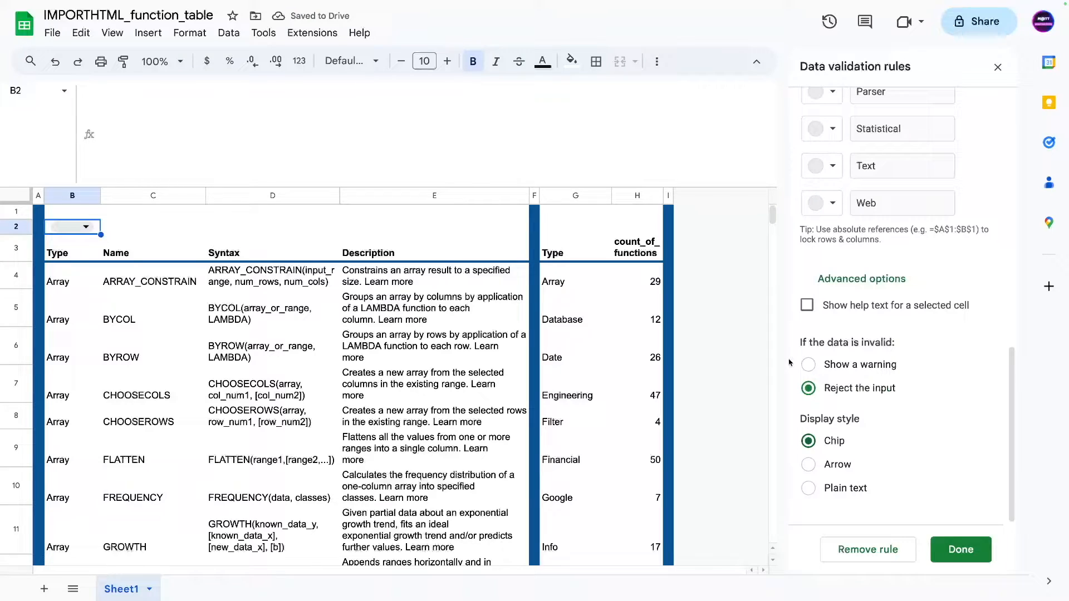
click(965, 557)
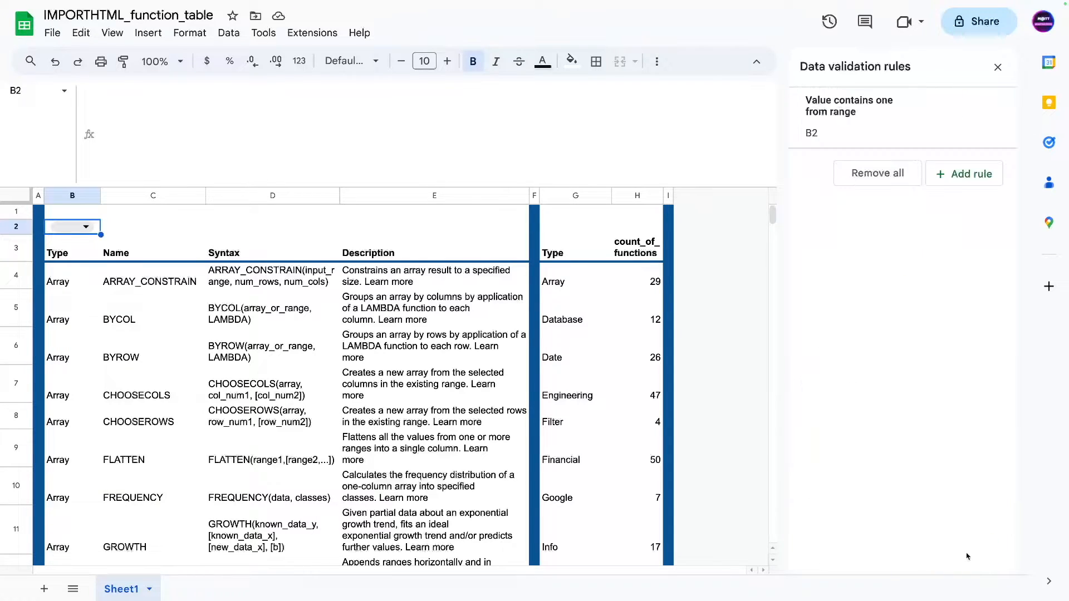
- Test the B2 dropdown by choosing Array and changing the choice to Database
click(138, 282)
click(81, 298)
click(86, 226)
click(73, 228)
scroll(132, 503, down, 1)
scroll(131, 504, up, 1)
click(71, 247)
click(81, 230)
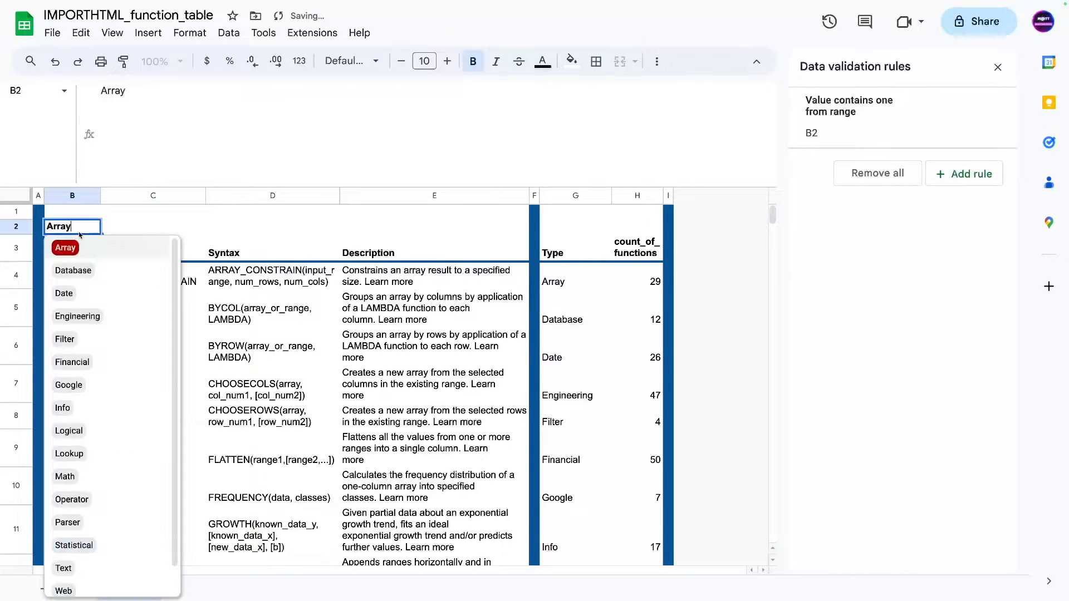
click(72, 278)
- Widen column B so the dropdown chip fits, and choose Array in B2
drag(100, 196, 130, 196)
click(101, 253)
click(101, 226)
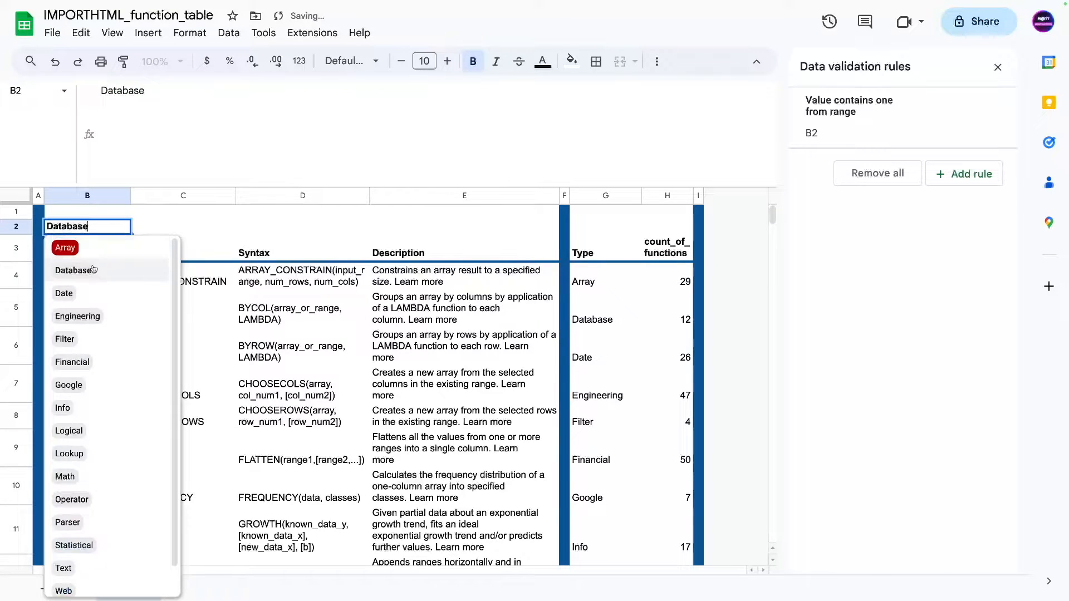
click(65, 246)
click(147, 232)
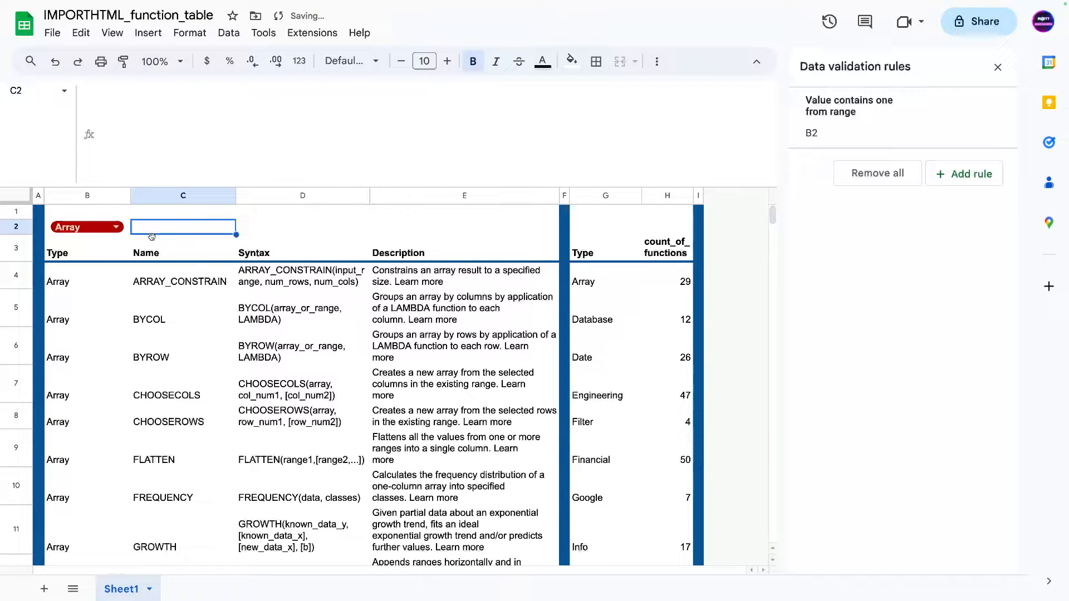
- Examine the QUERY formula in B3 and the types listed down column B in relation to the B2 selection
key(Left)
key(Down)
key(Down)
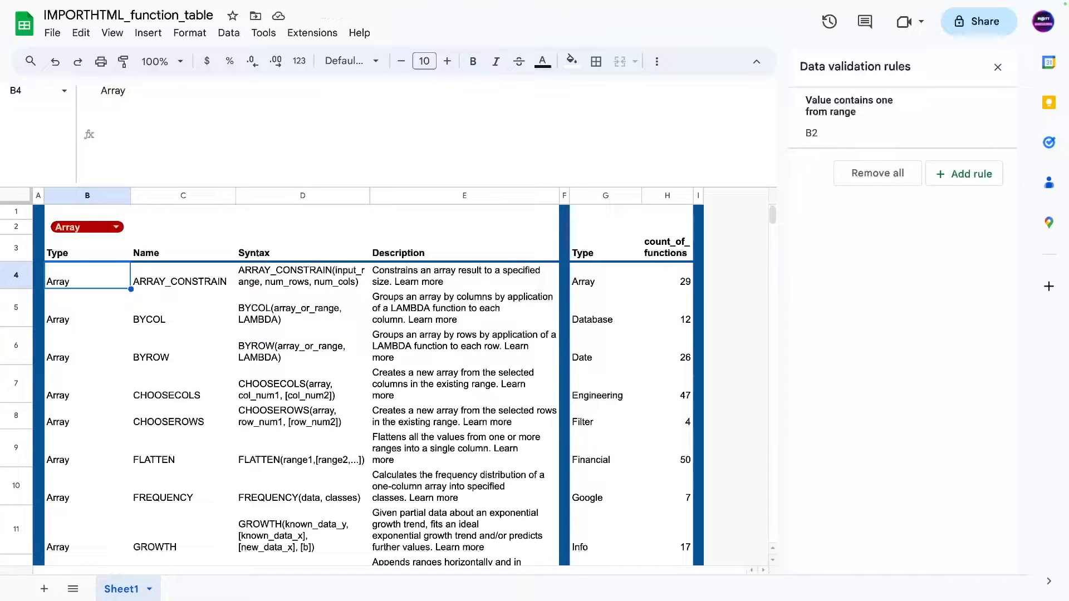
key(Up)
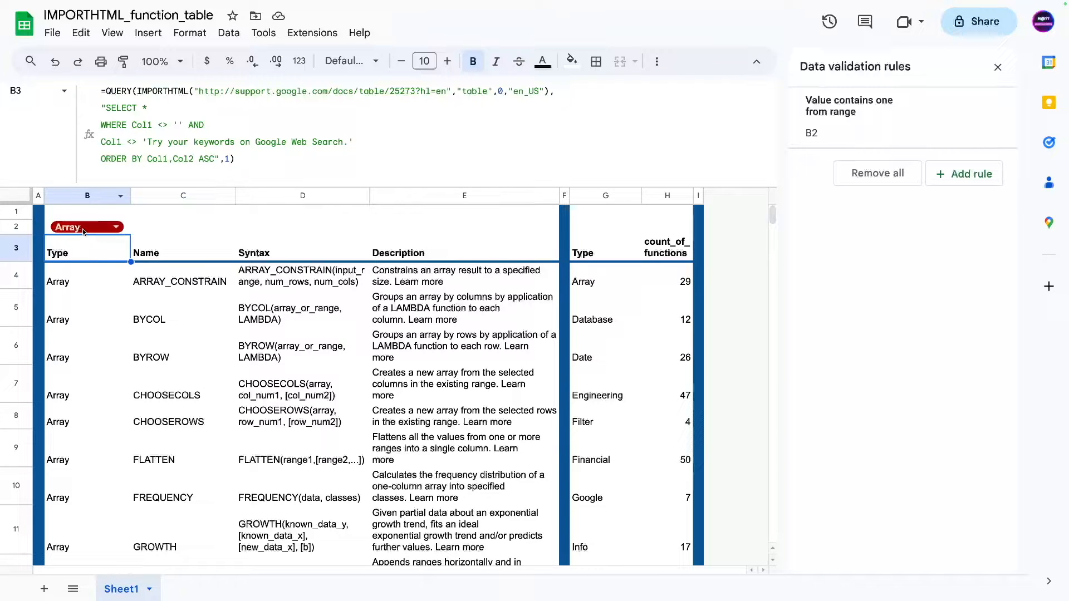
click(83, 298)
click(76, 276)
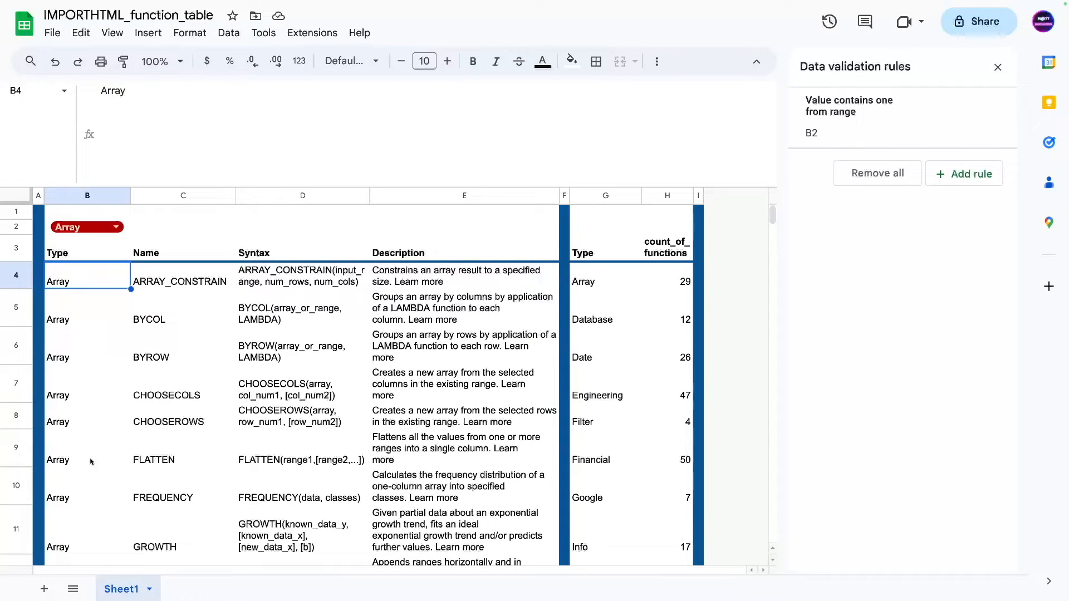
scroll(92, 423, down, 5)
scroll(93, 393, down, 8)
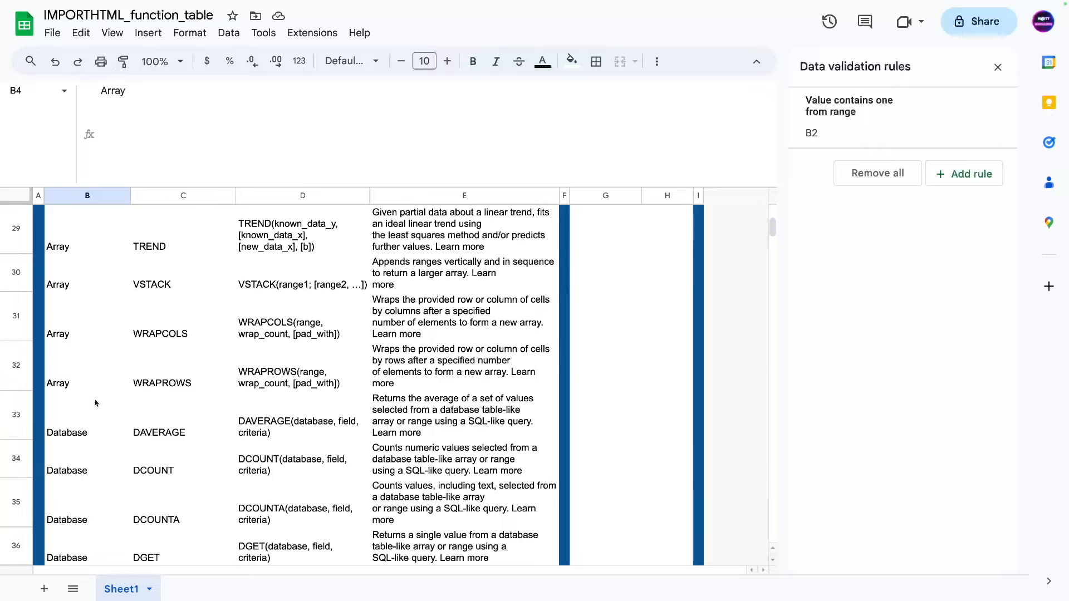
scroll(90, 364, up, 15)
- Open the QUERY formula in B3 and add two line breaks after the 'Try your keywords on Google Web Search.' condition
click(111, 249)
click(106, 230)
click(104, 243)
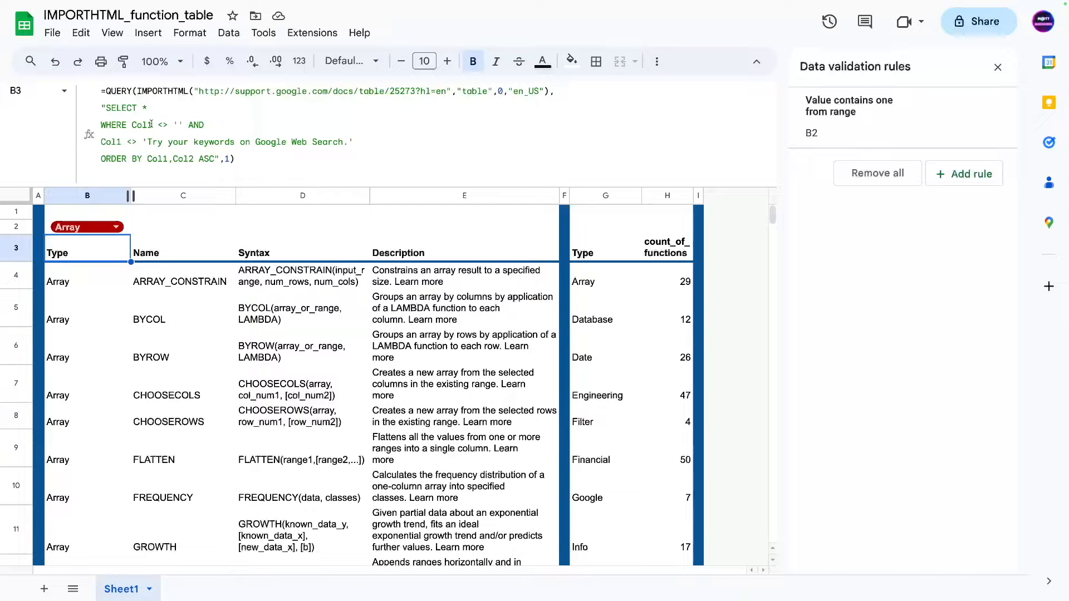
click(354, 138)
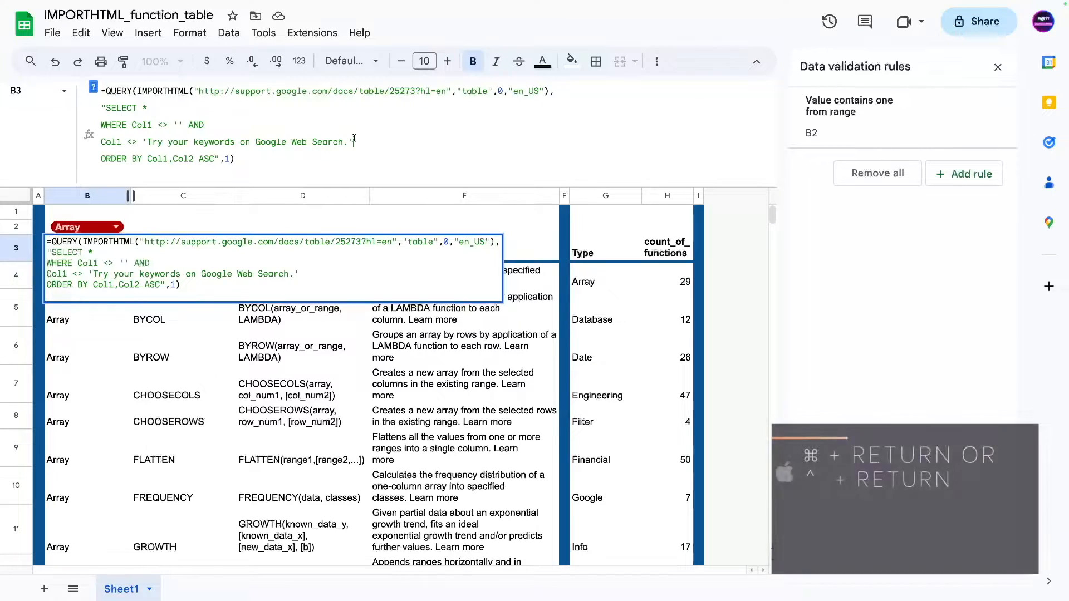
key(ctrl+Return)
key(ctrl+Return)
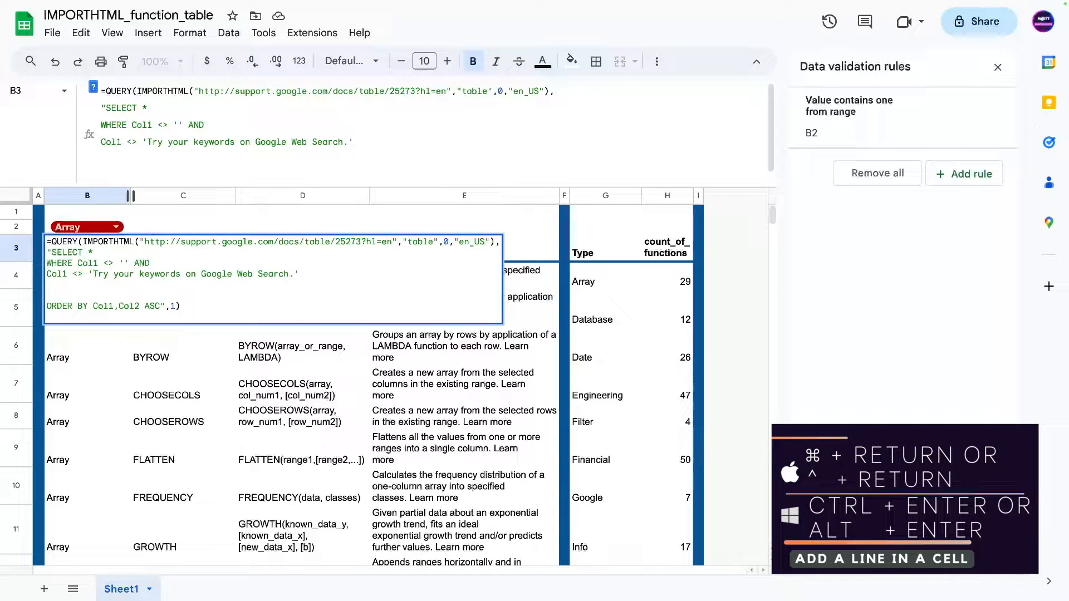
- Add the condition AND Col1 = 'Array' before ORDER BY in B3's QUERY formula, commit it, and check the filtered list
text(AND)
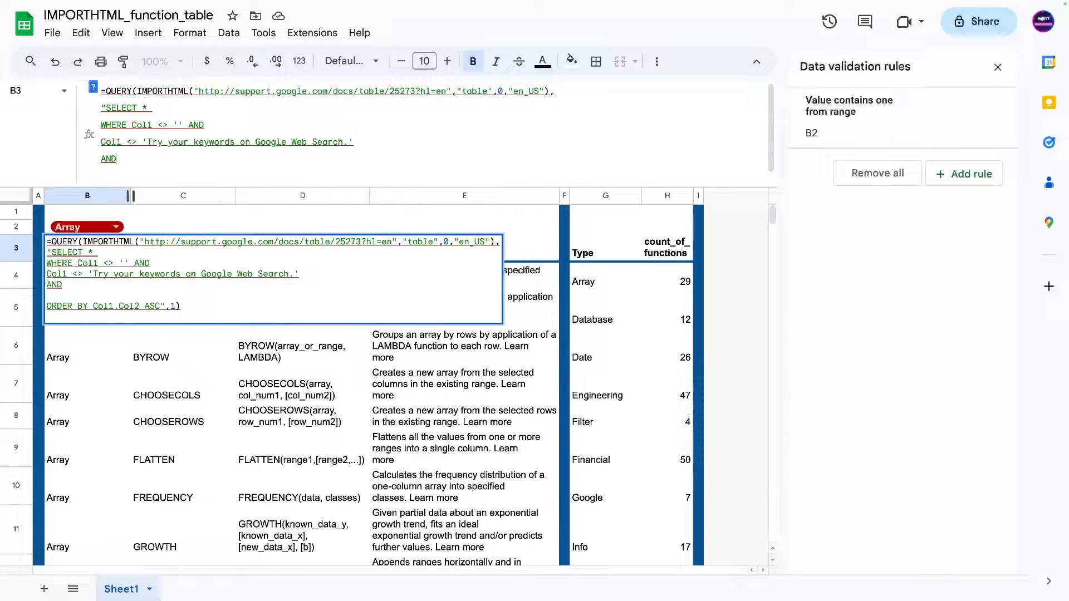
text( Col1 = '')
key(Left)
text(arra)
key(BackSpace)
key(BackSpace)
key(BackSpace)
key(BackSpace)
text(Array)
key(Return)
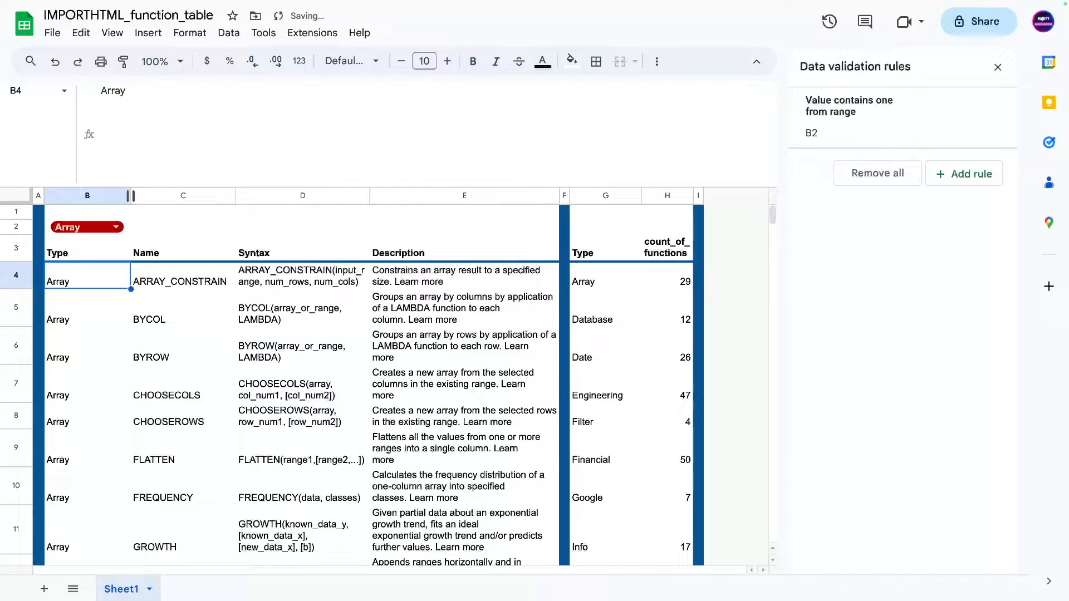
click(77, 253)
scroll(80, 312, down, 10)
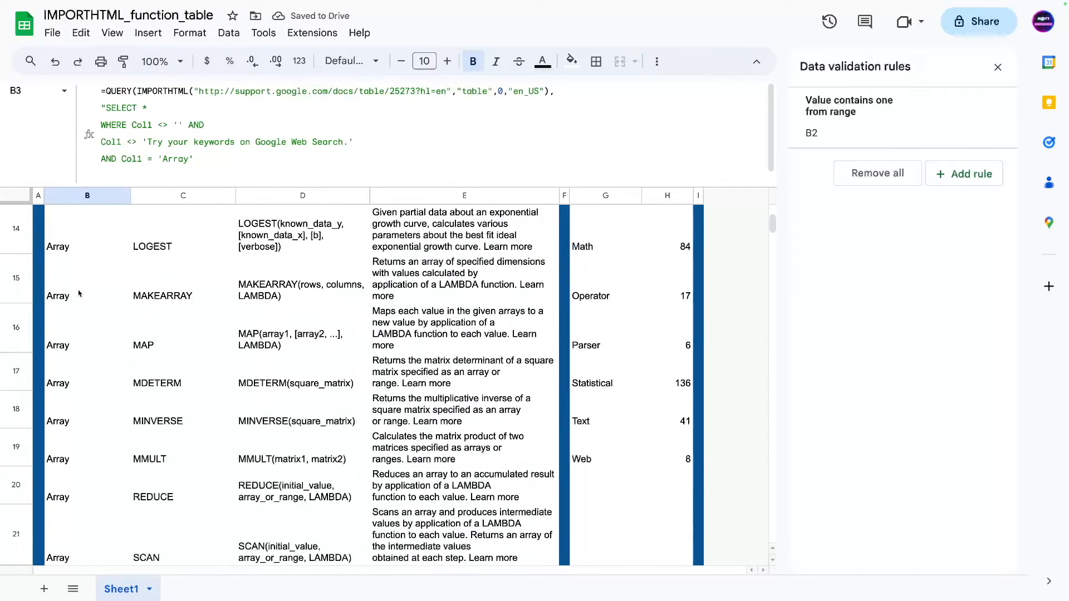
- Replace the text Array with B2 inside the quotes of the Col1 condition in B3's QUERY formula and commit it
scroll(84, 379, down, 3)
scroll(87, 401, up, 15)
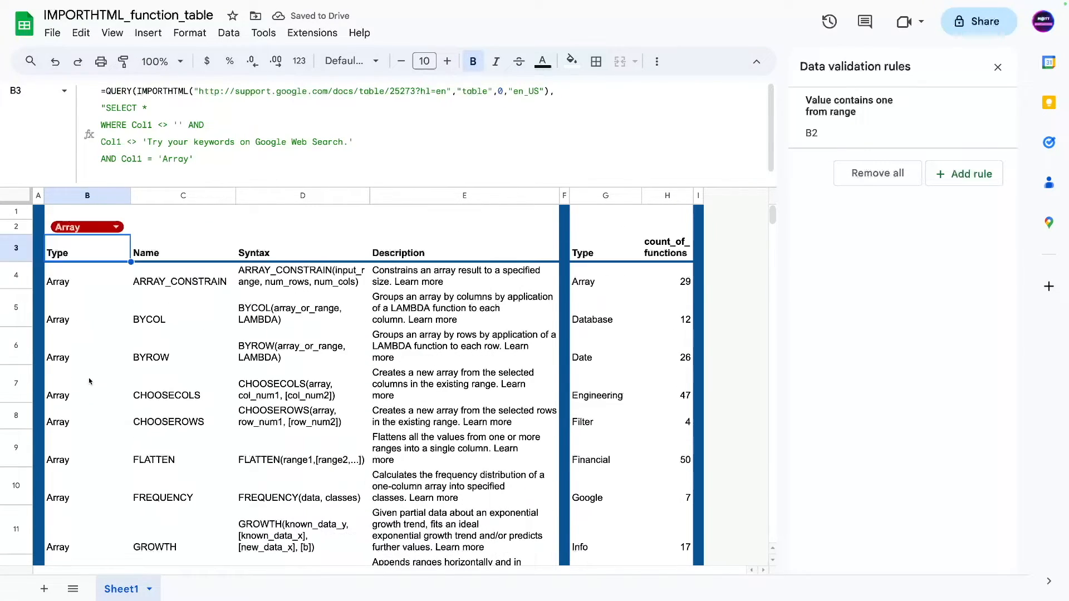
click(183, 157)
drag(162, 159, 189, 158)
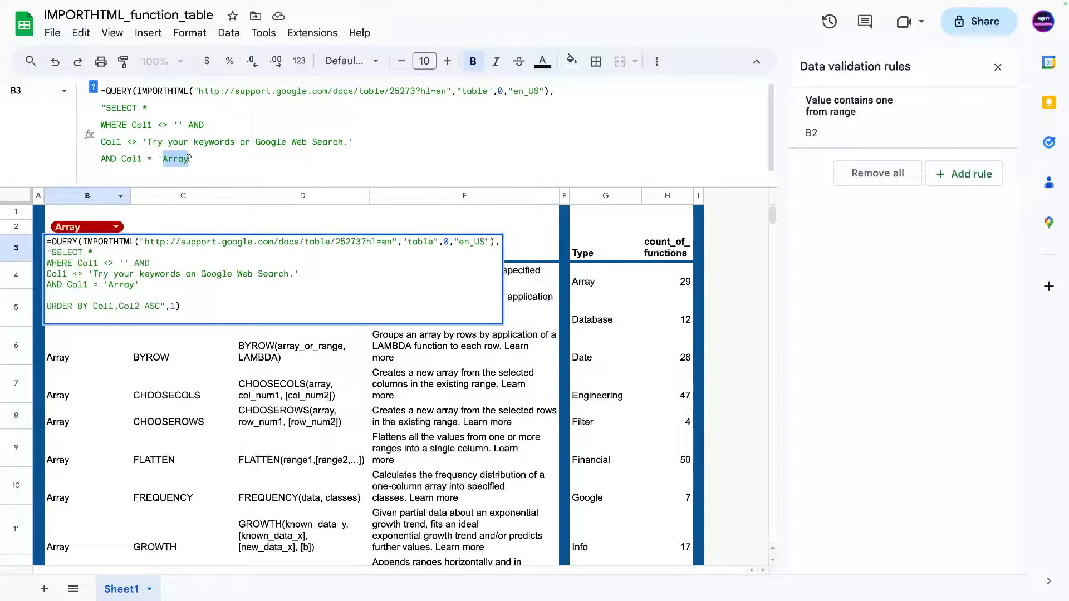
click(78, 228)
key(Return)
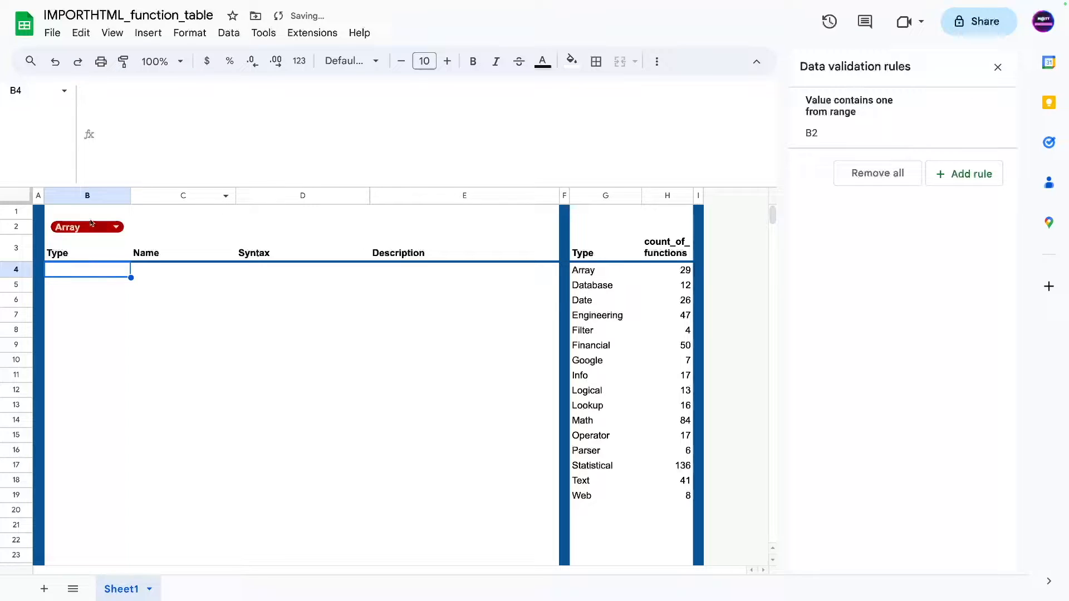
- Edit the Col1 condition in B3's QUERY formula to concatenate the dropdown cell, so it reads AND Col1 = '"&B2&"'
click(81, 253)
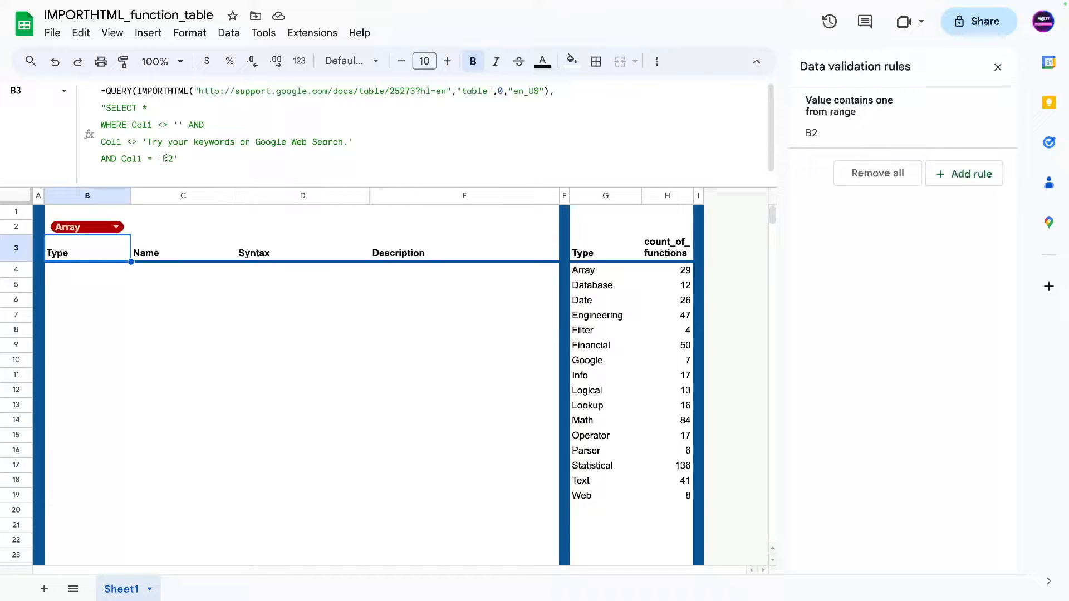
scroll(228, 148, down, 2)
scroll(148, 142, up, 2)
click(163, 158)
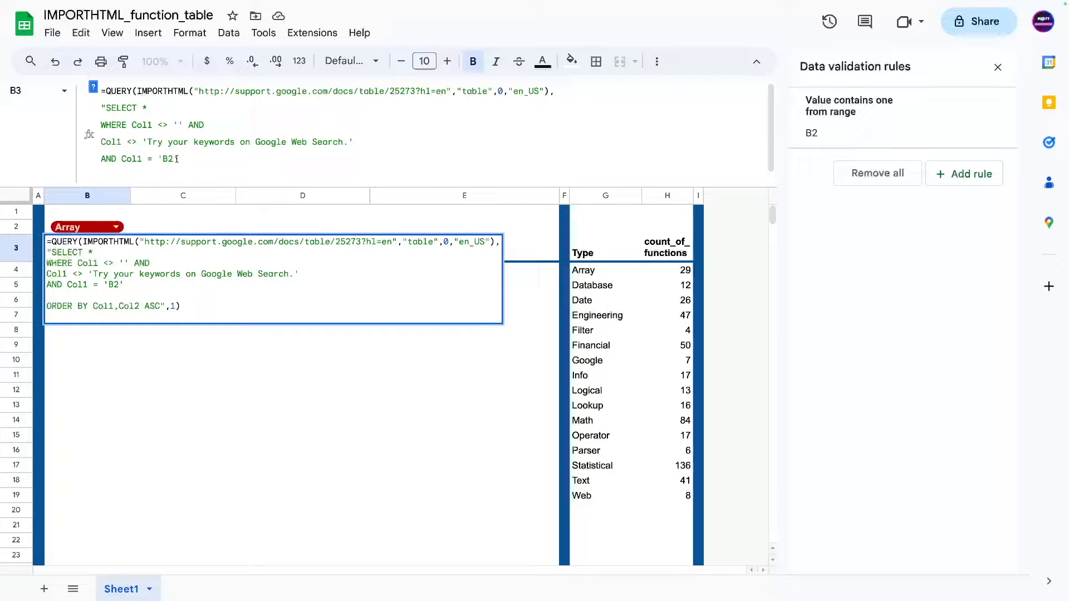
text(")
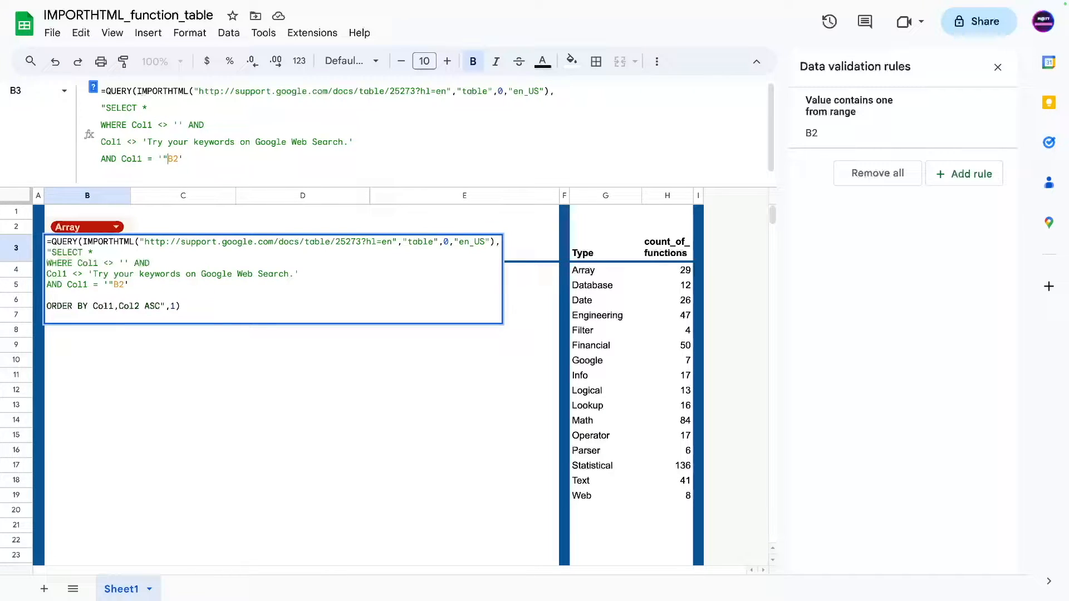
text(&)
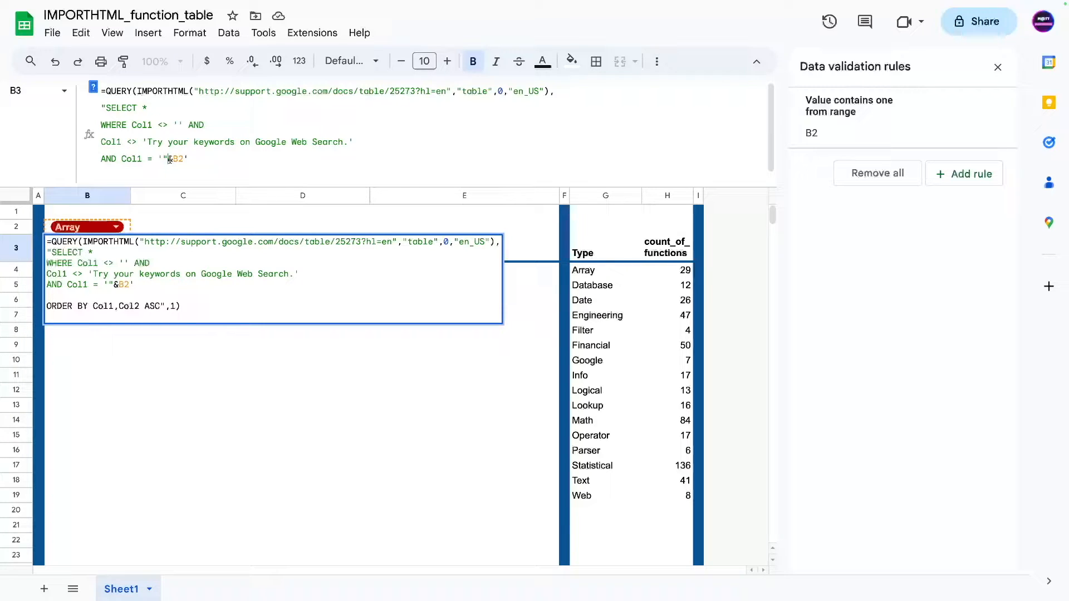
drag(169, 160, 182, 160)
click(186, 160)
text(&")
scroll(200, 157, down, 1)
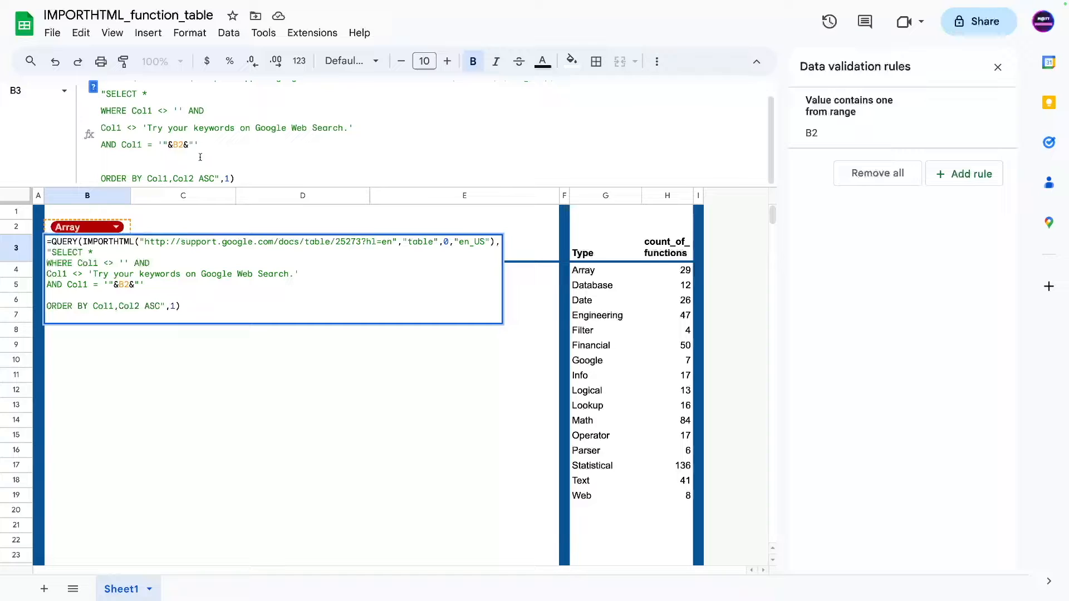
- Commit the QUERY formula in B3 that filters Col1 by the value in B2, and review the Array functions
drag(218, 178, 195, 146)
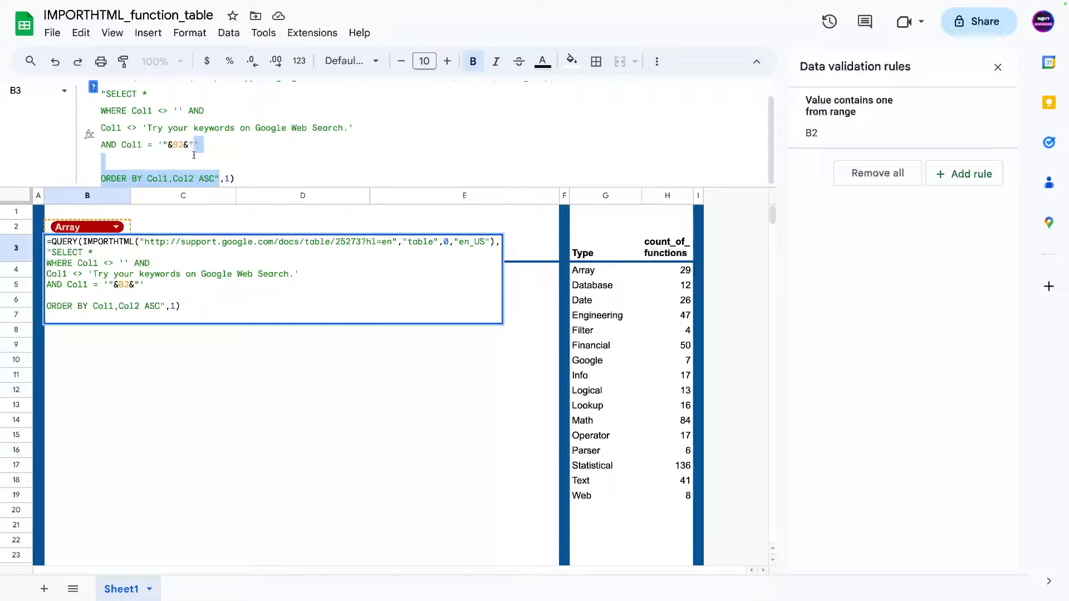
click(195, 160)
key(Return)
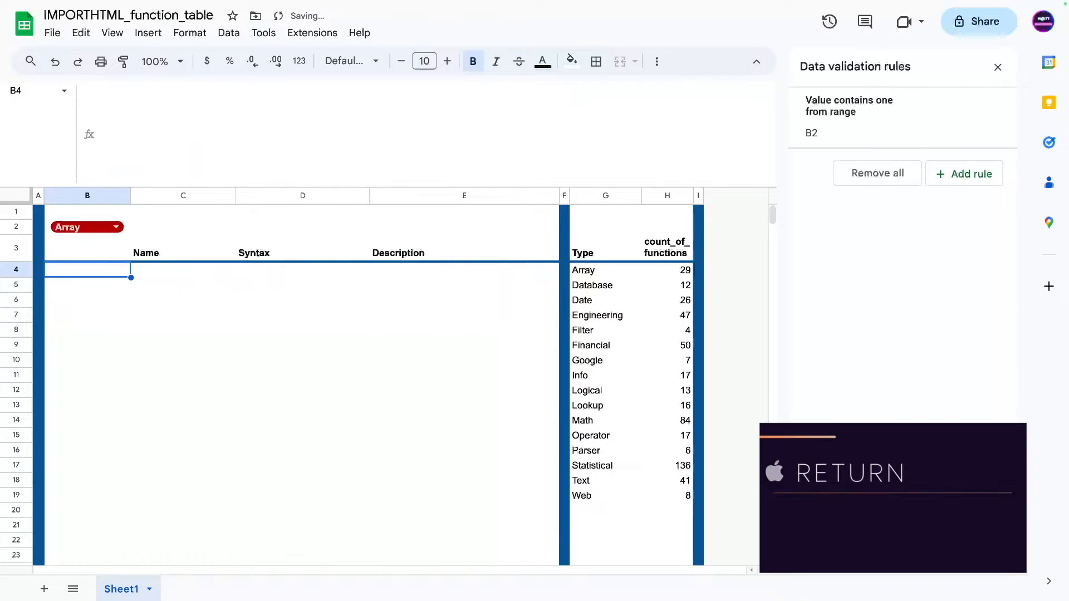
scroll(125, 334, down, 10)
scroll(122, 356, up, 10)
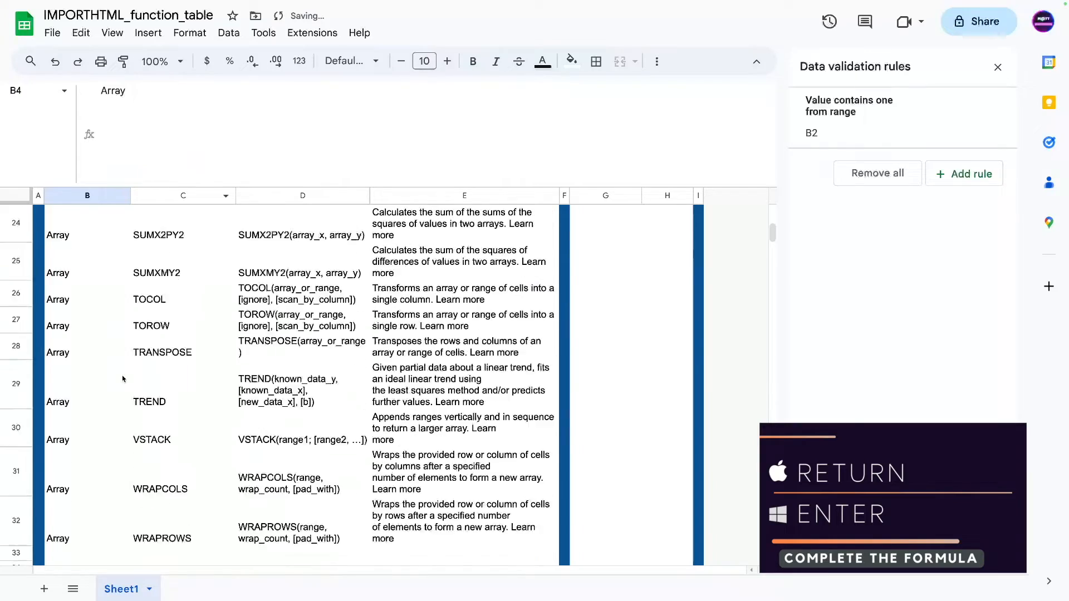
- Choose Database in the B2 dropdown and review the filtered function list
click(96, 222)
click(96, 222)
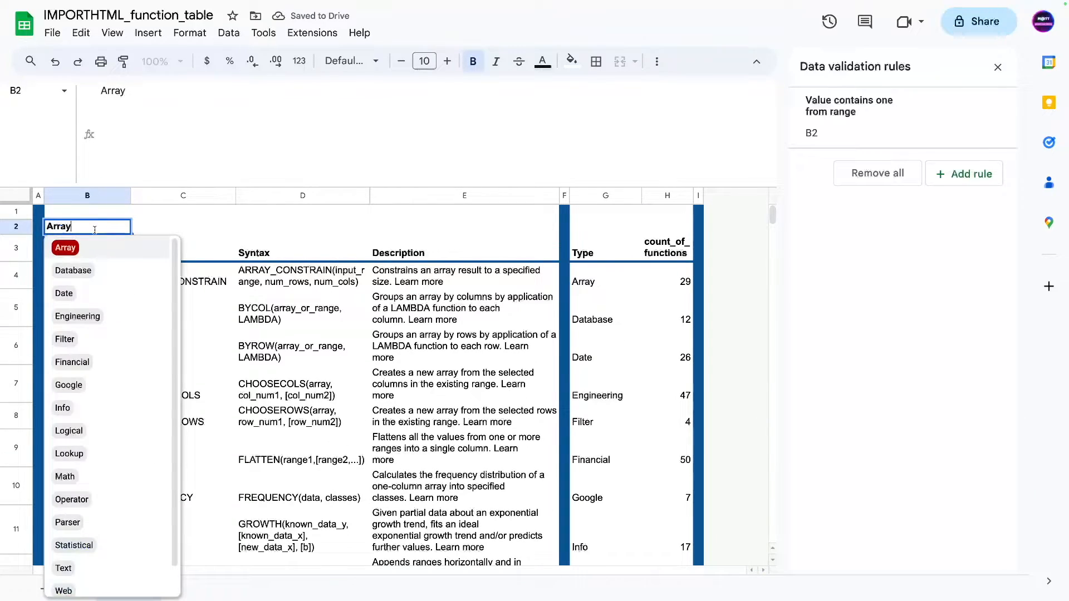
click(76, 270)
scroll(82, 312, down, 5)
scroll(81, 312, up, 5)
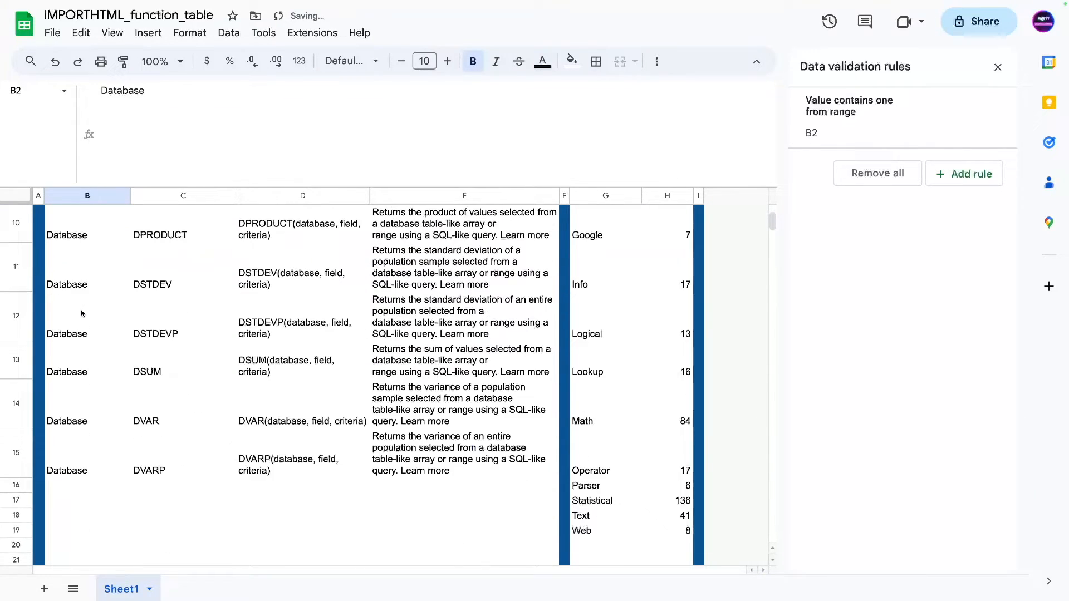
- Switch the B2 dropdown to Array and review the filtered function list
click(89, 227)
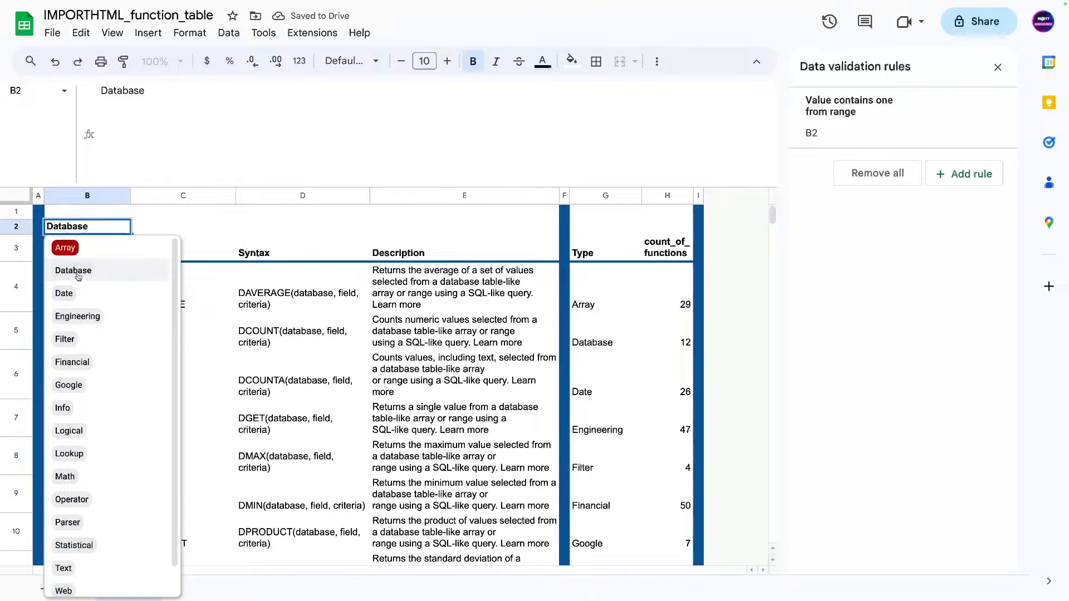
click(78, 248)
scroll(89, 303, down, 5)
scroll(100, 335, down, 10)
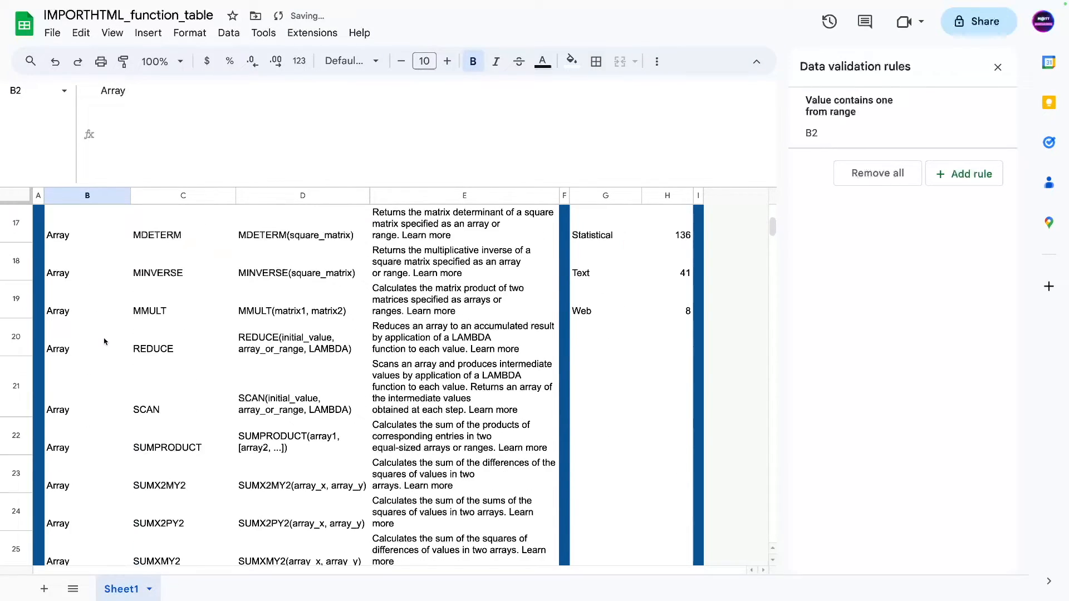
scroll(101, 335, up, 10)
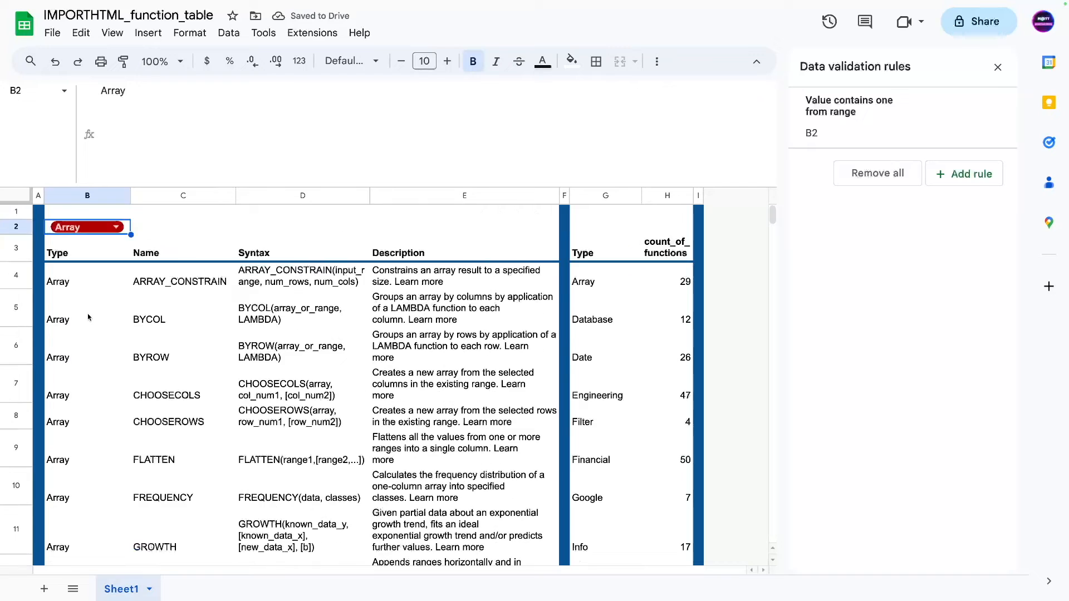
- Clear the selected type from the B2 dropdown cell
click(134, 227)
click(126, 224)
key(Delete)
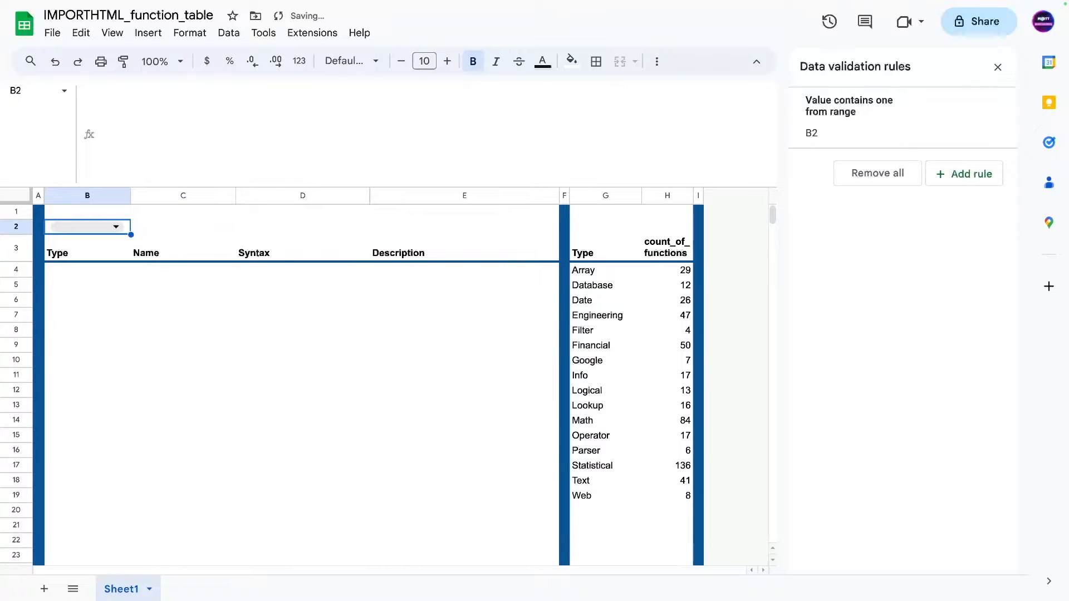
click(77, 273)
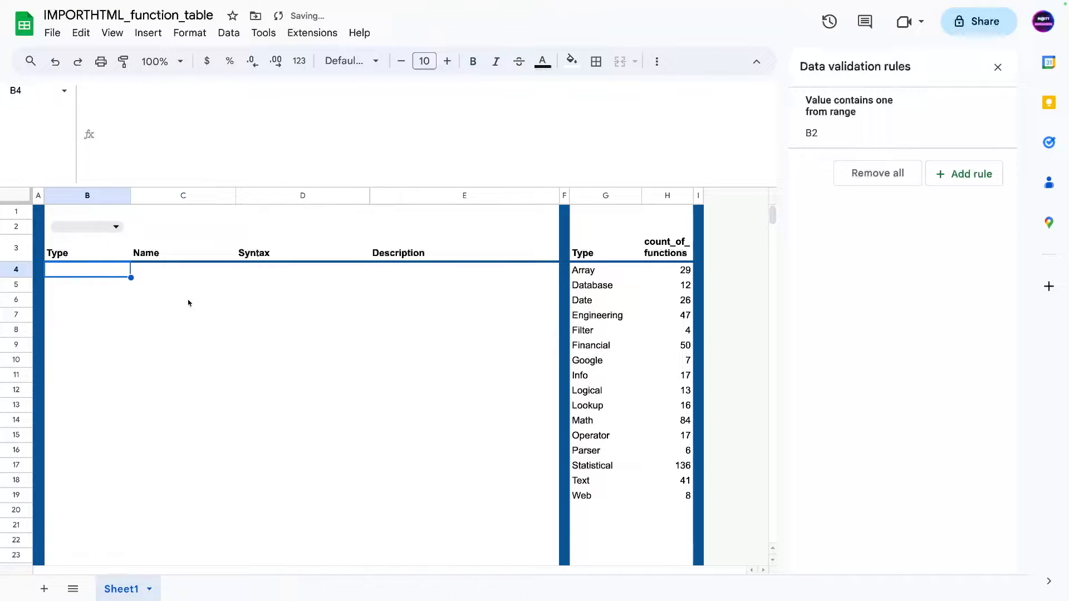
- Examine the AND Col1 condition that references B2 in the B3 formula, along with the table's header row B3:E3
click(82, 254)
double_click(174, 158)
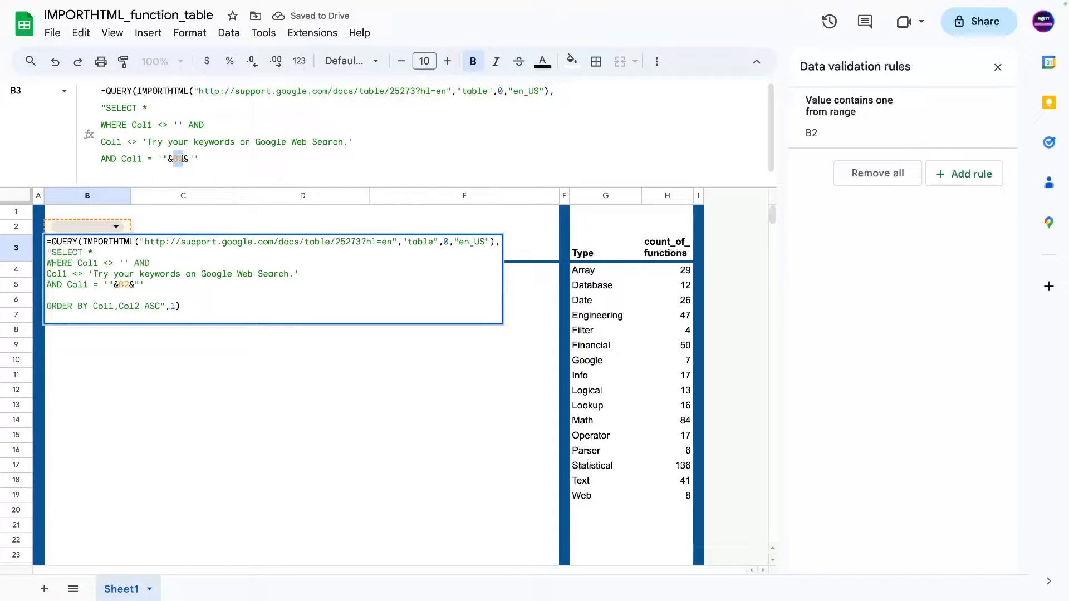
click(178, 159)
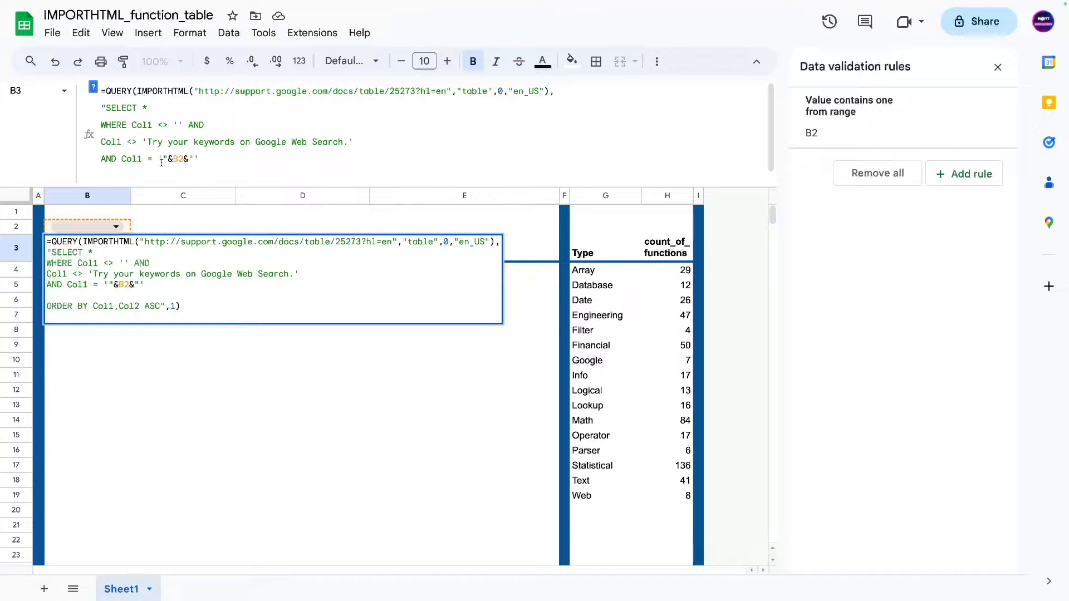
drag(101, 160, 198, 156)
click(197, 156)
key(Return)
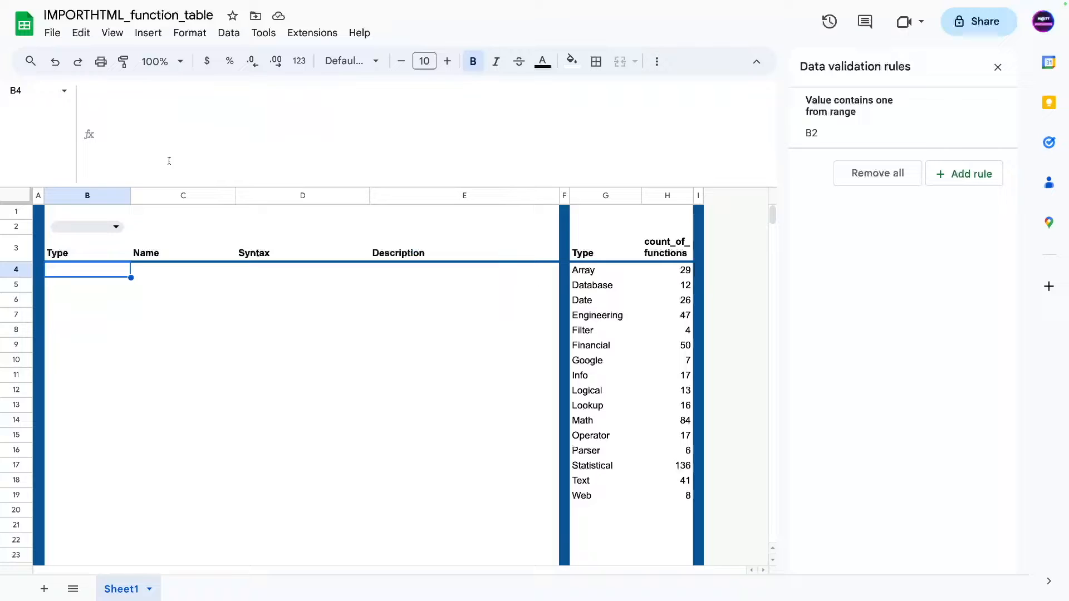
drag(87, 258, 425, 248)
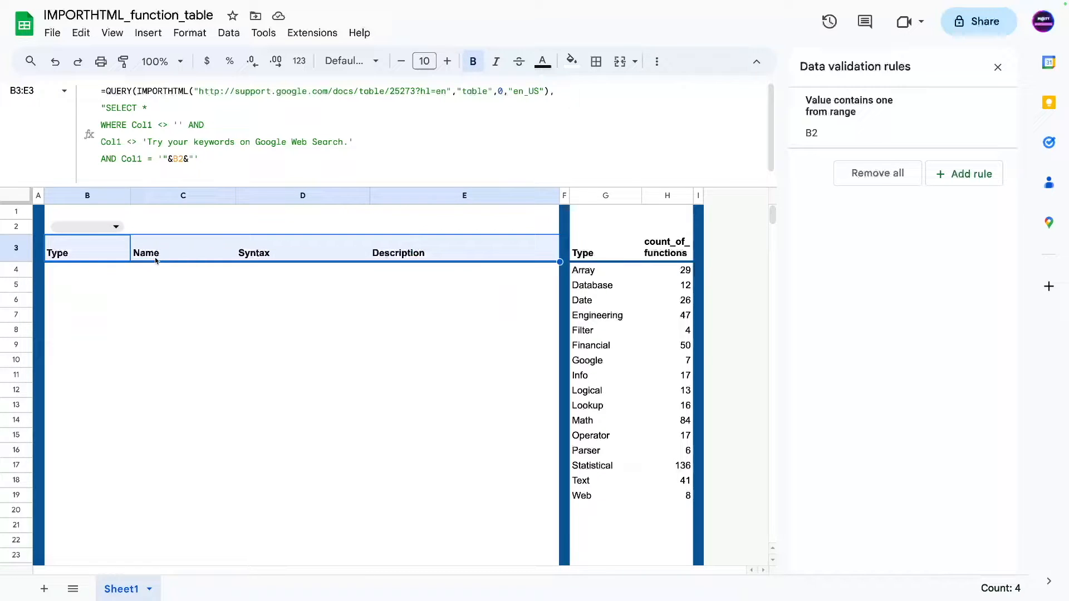
click(116, 272)
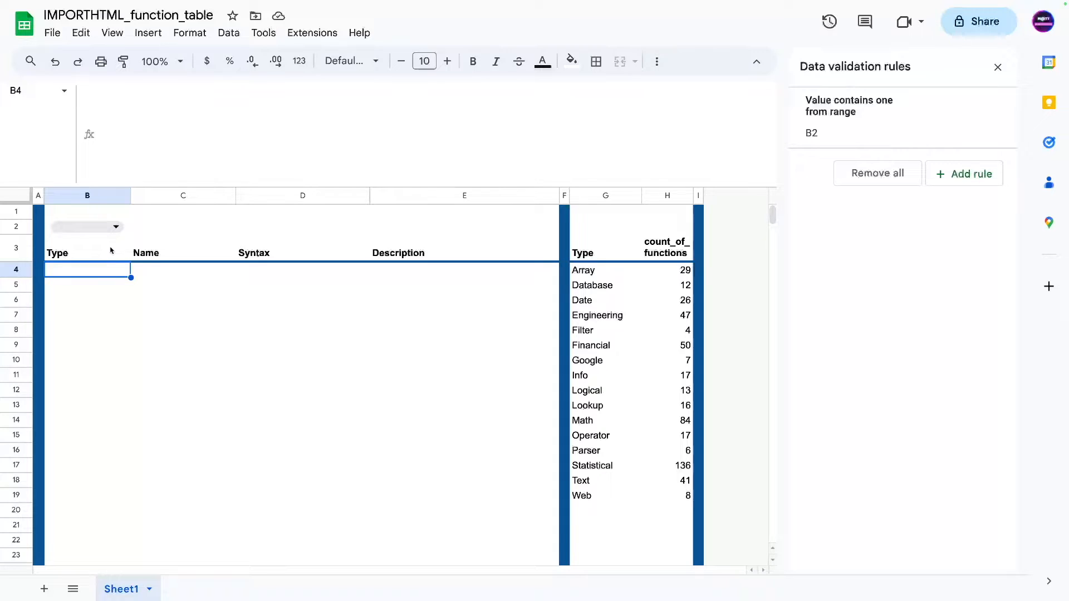
click(115, 251)
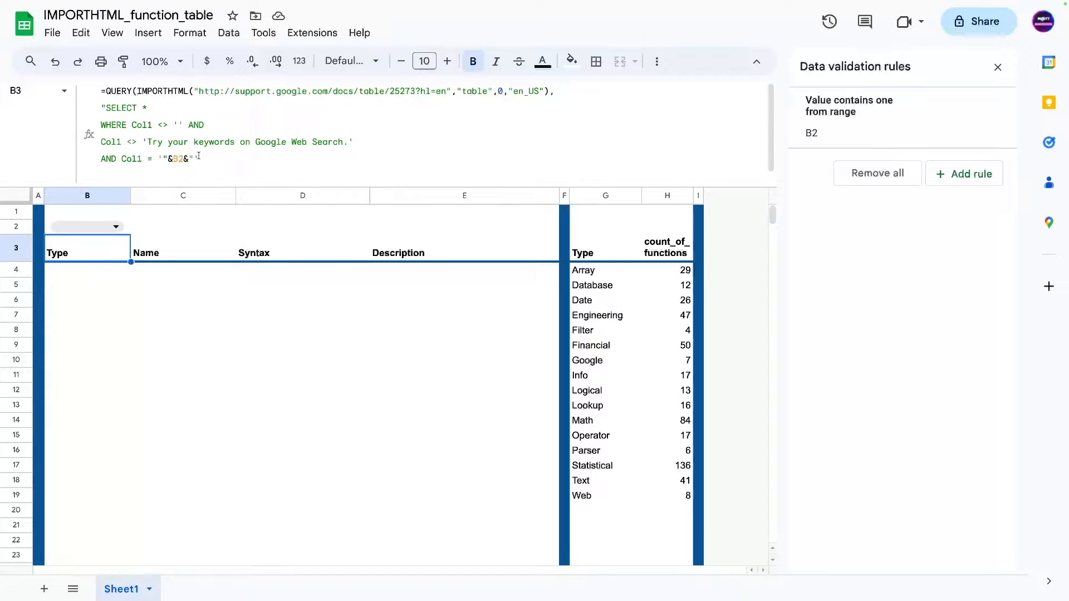
click(102, 159)
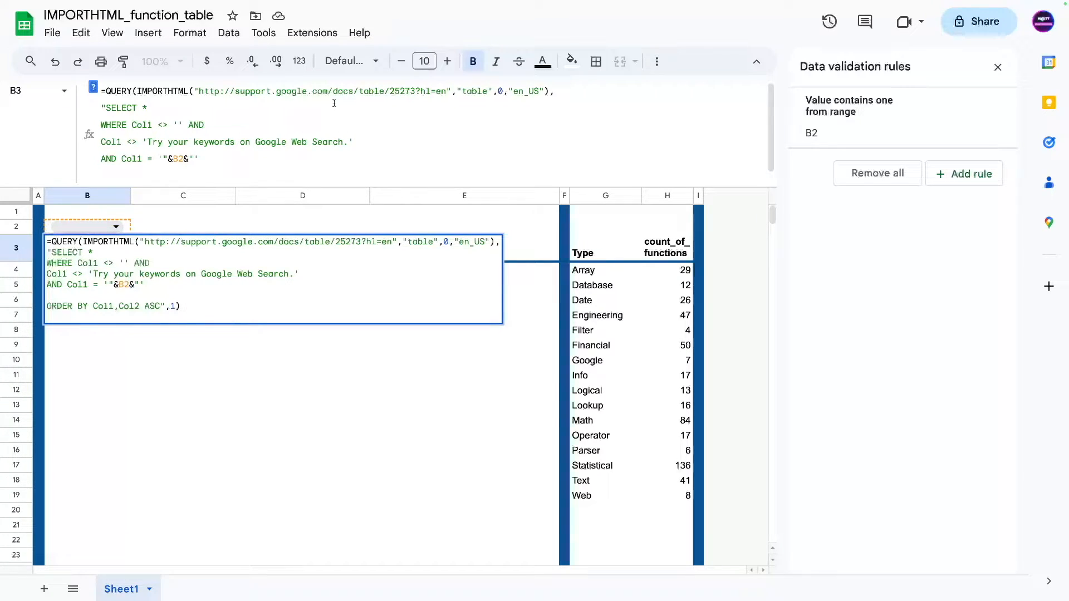
drag(216, 160, 79, 168)
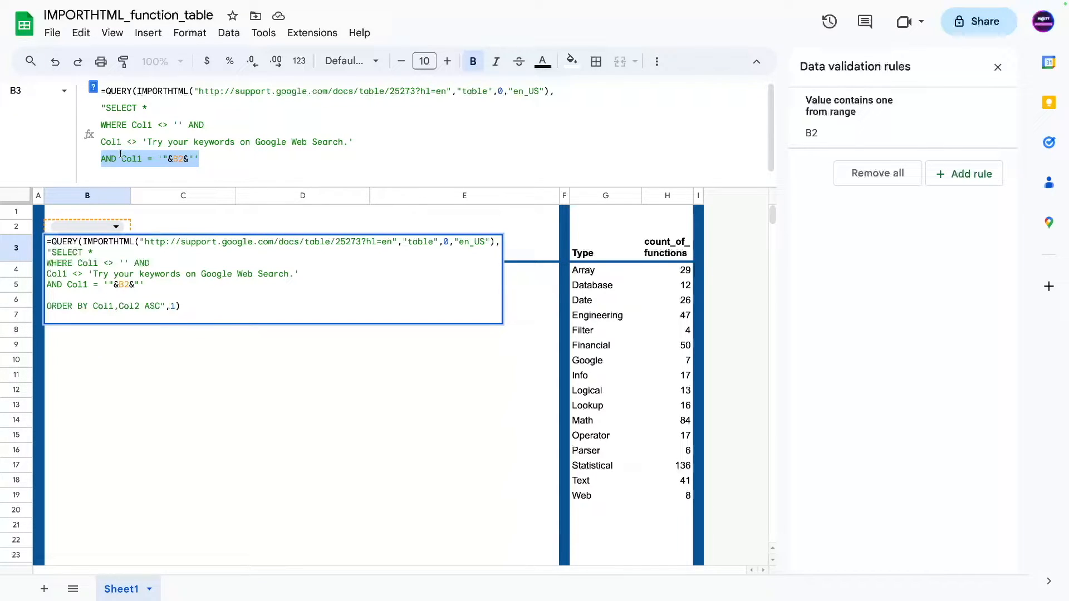
click(119, 157)
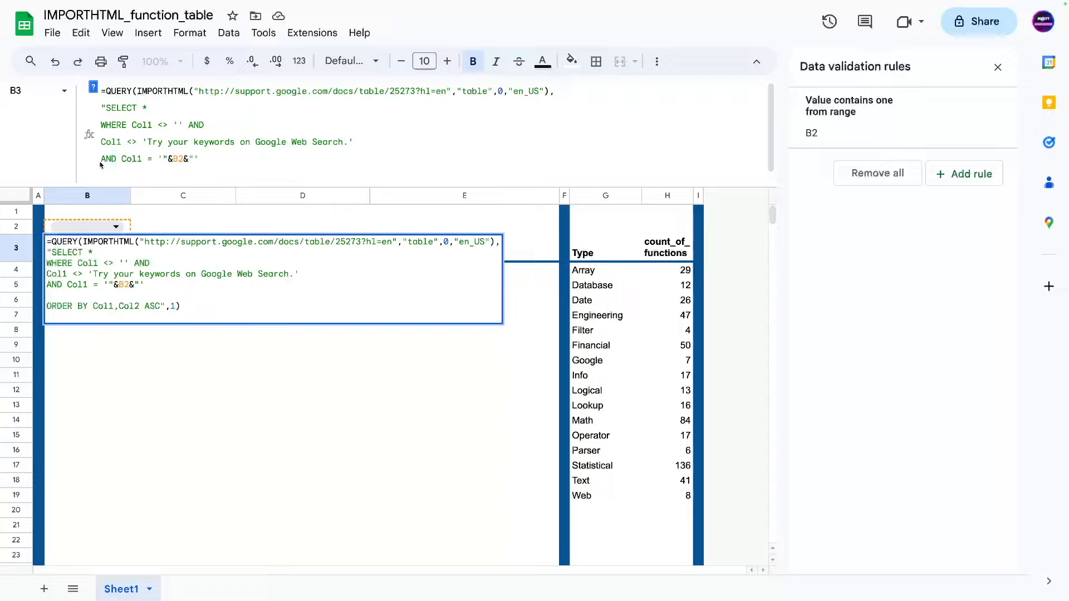
- In the B3 formula, insert "&IF( before the AND condition, delete the double quote before &B2, and show the function help
mouse_move(159, 159)
mouse_down()
mouse_move(185, 160)
mouse_move(159, 161)
mouse_up()
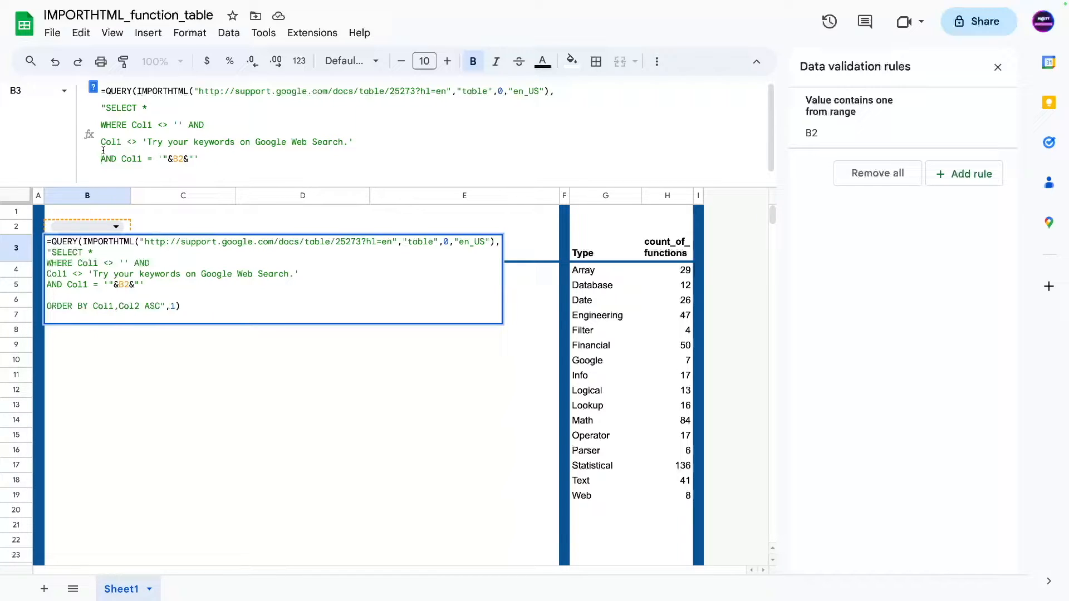
text(")
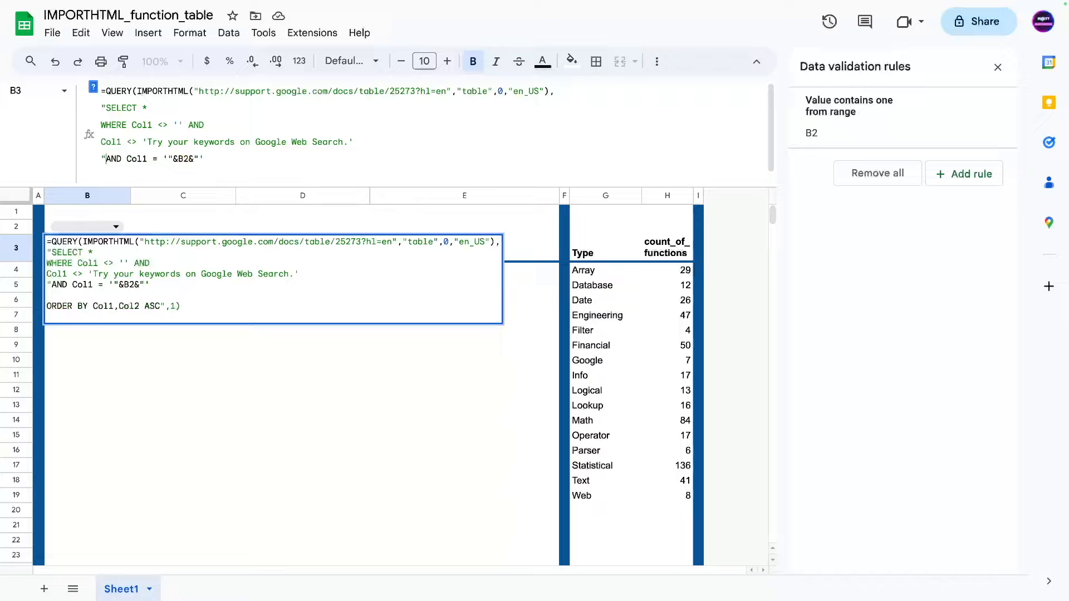
click(173, 159)
key(BackSpace)
click(106, 160)
text(&IF()
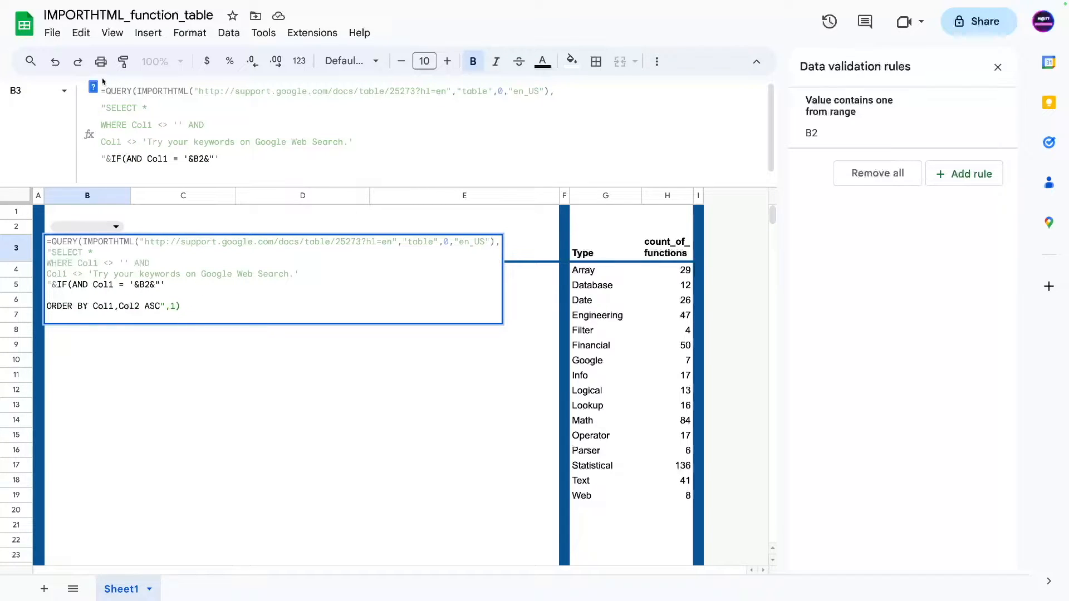
click(93, 88)
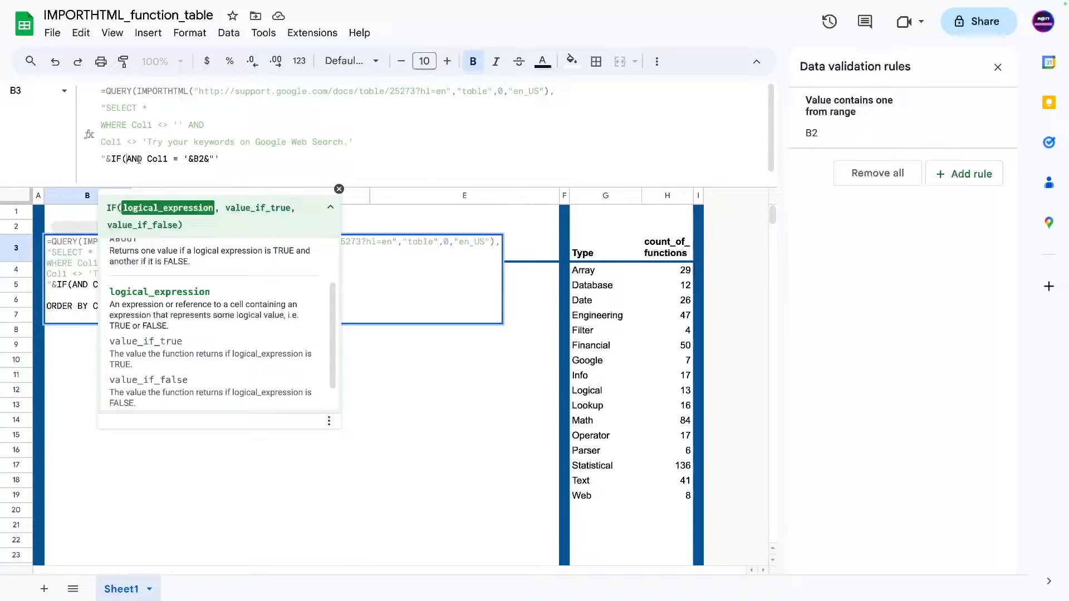
- Set the IF function's logical expression to B2="" and its value_if_true to an empty string ""
click(206, 160)
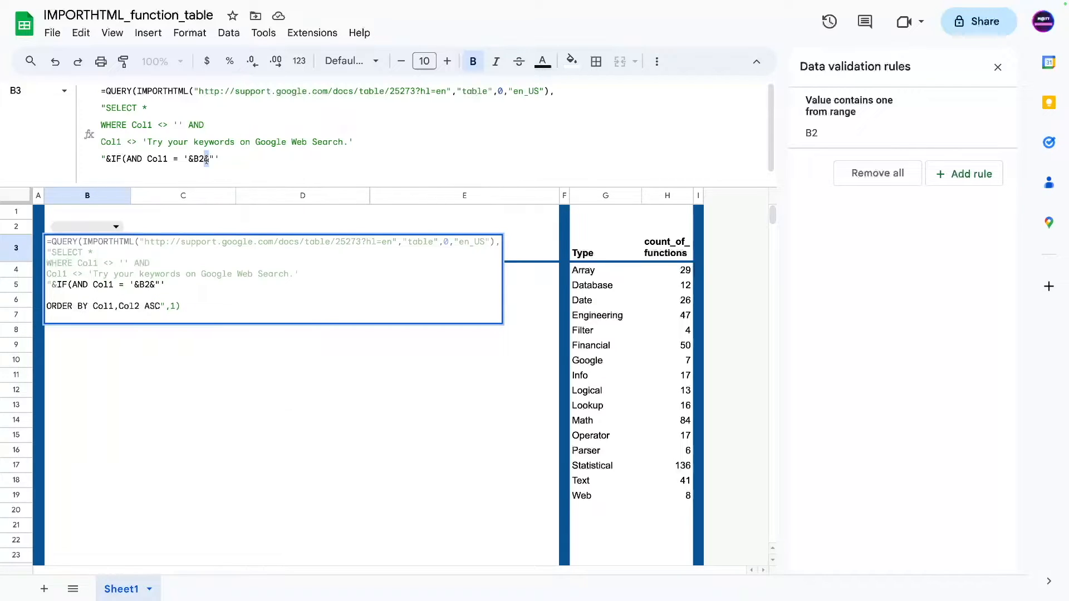
click(103, 159)
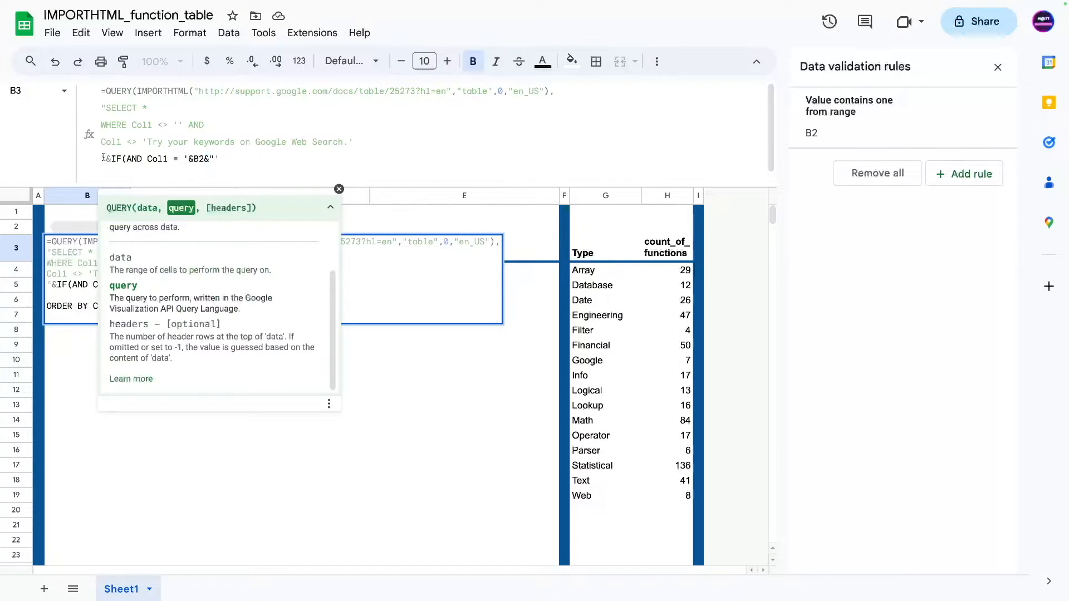
drag(102, 159, 105, 160)
click(106, 160)
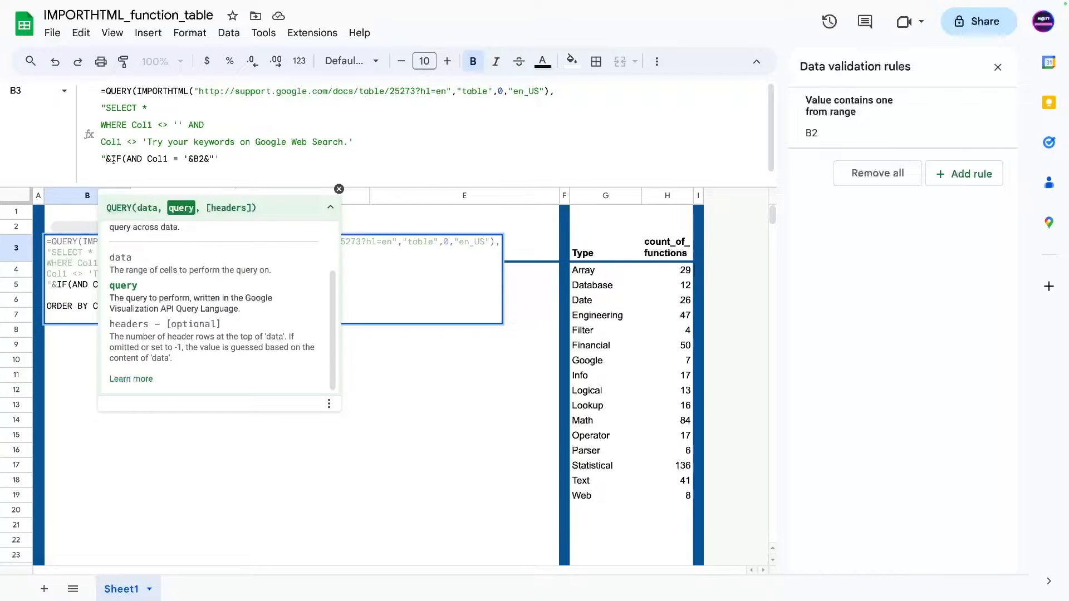
click(125, 160)
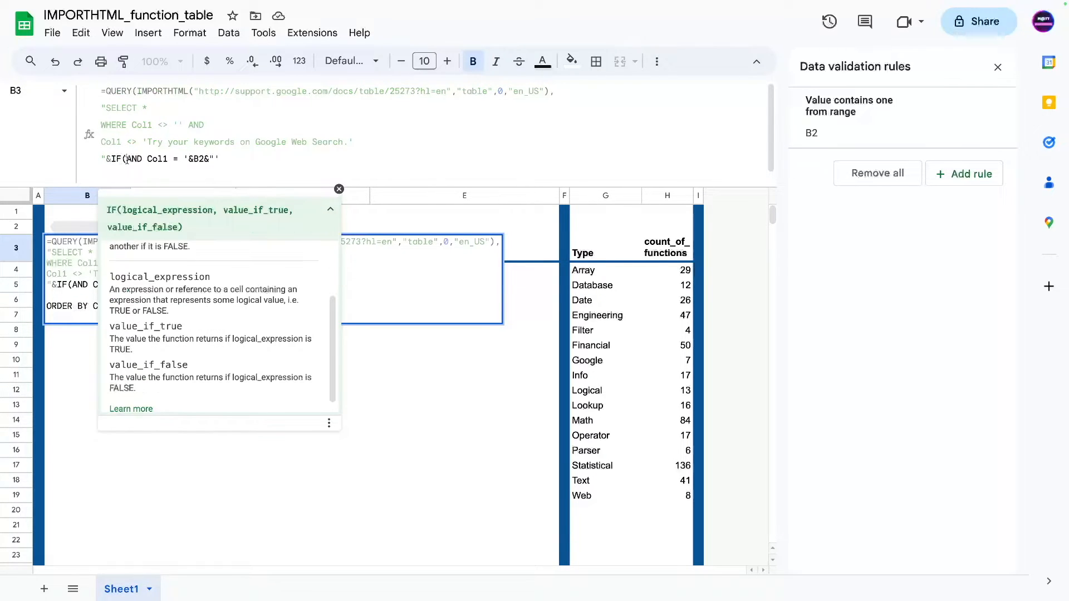
text(B2)
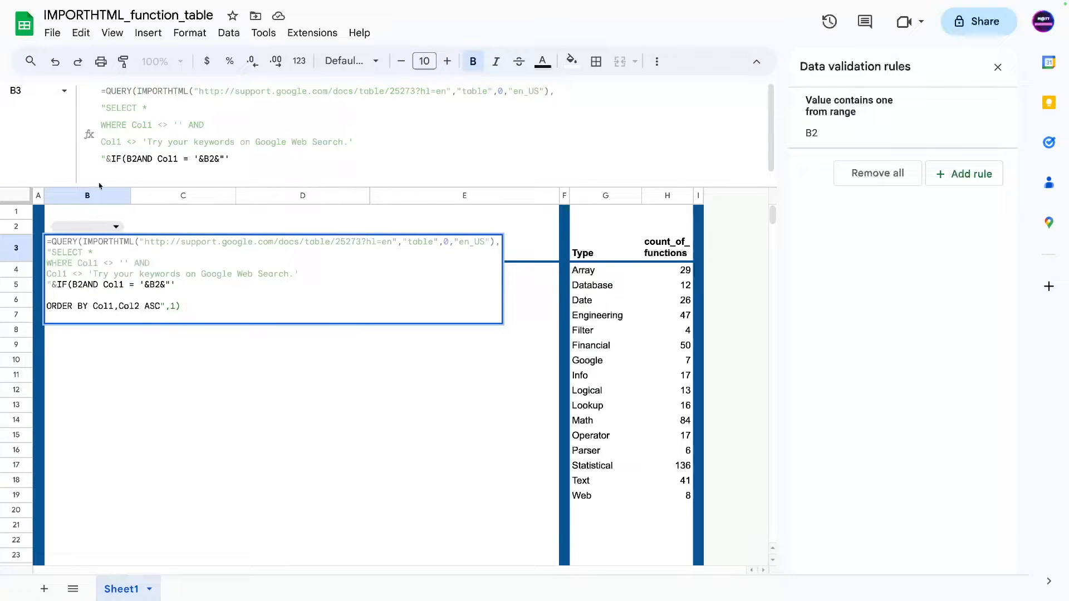
click(131, 160)
double_click(132, 160)
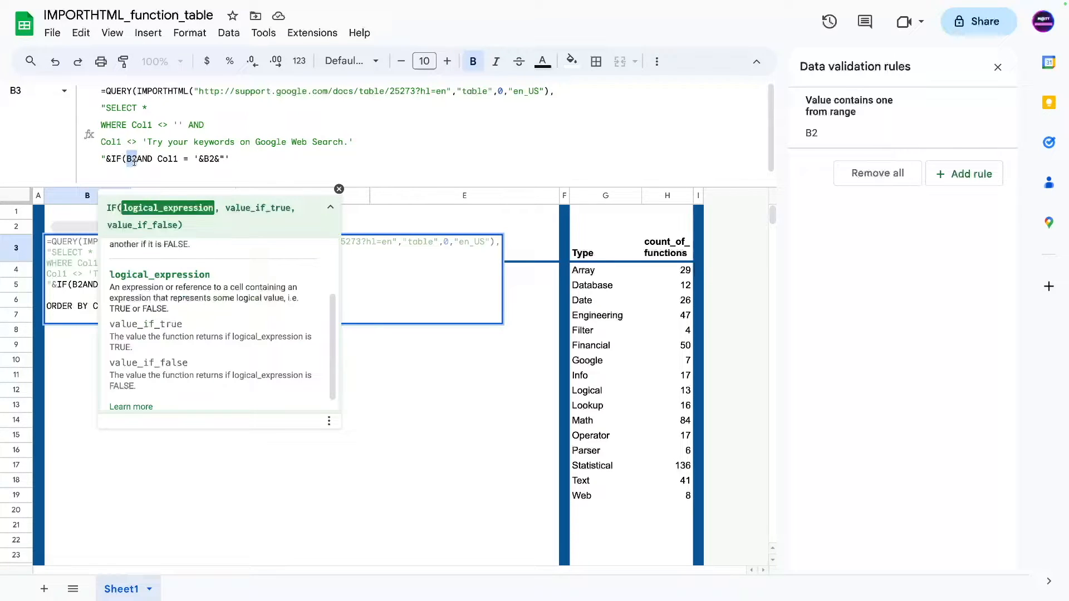
click(138, 160)
text(=)
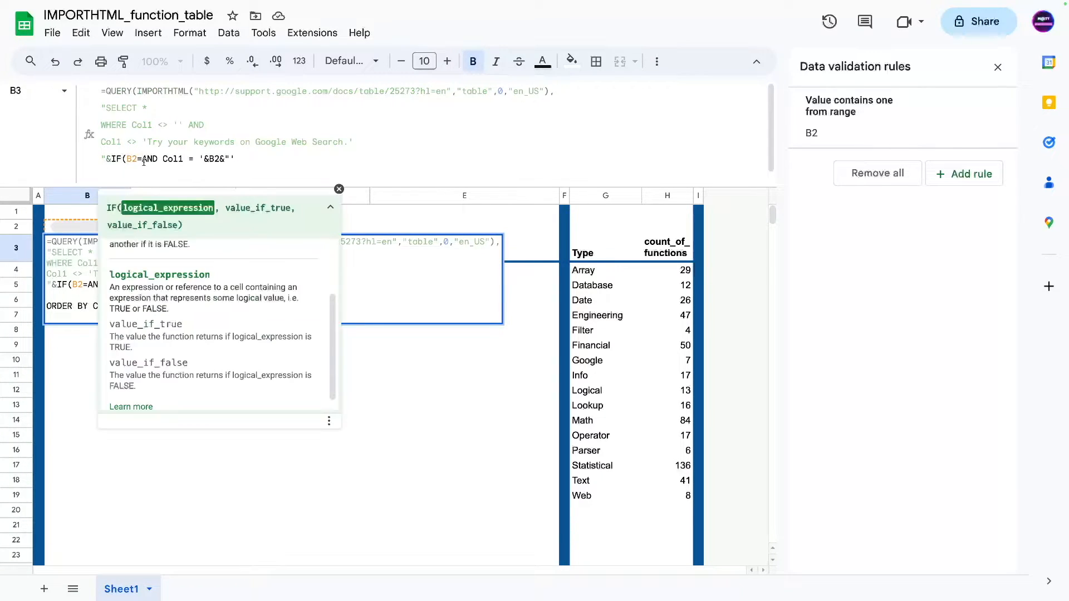
text("","")
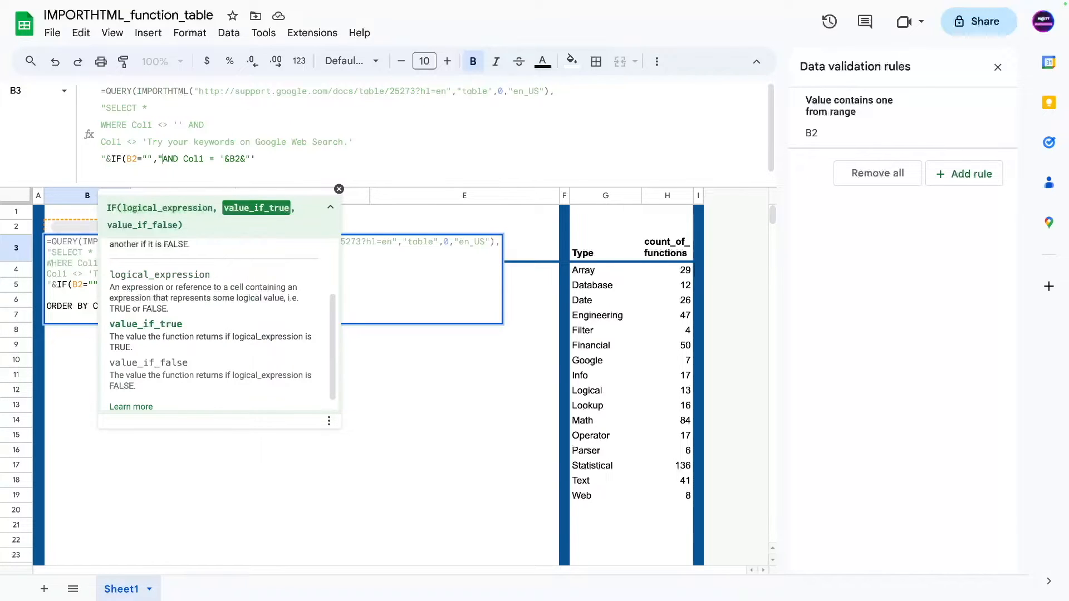
- Make the AND condition the value_if_false argument, enclosing its text in double quotes as "AND Col1 = '"&B2
text(,)
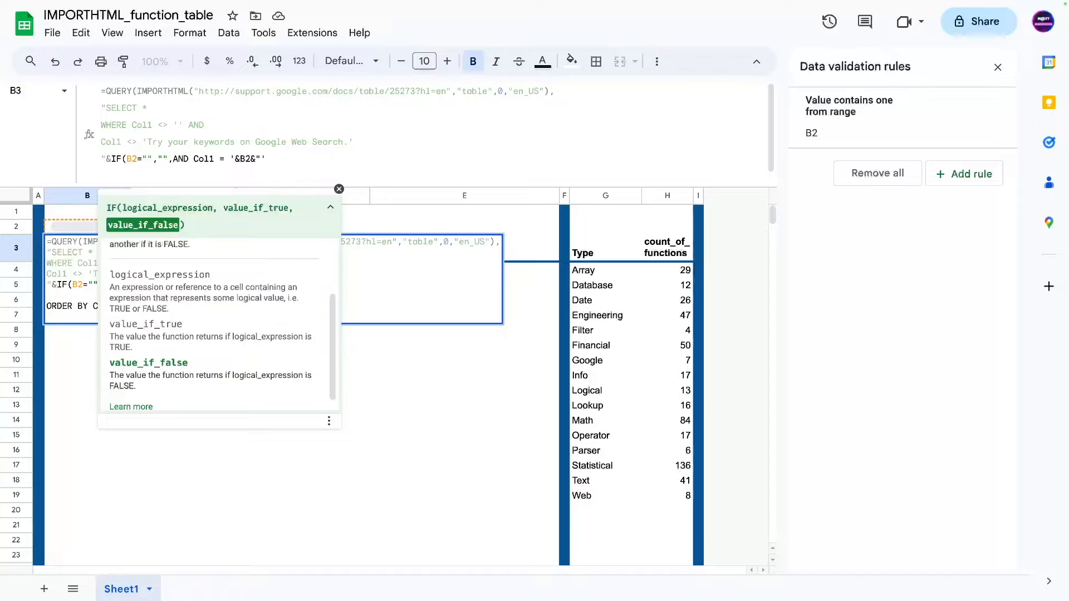
text(")
key(BackSpace)
text(")
click(244, 161)
text(")
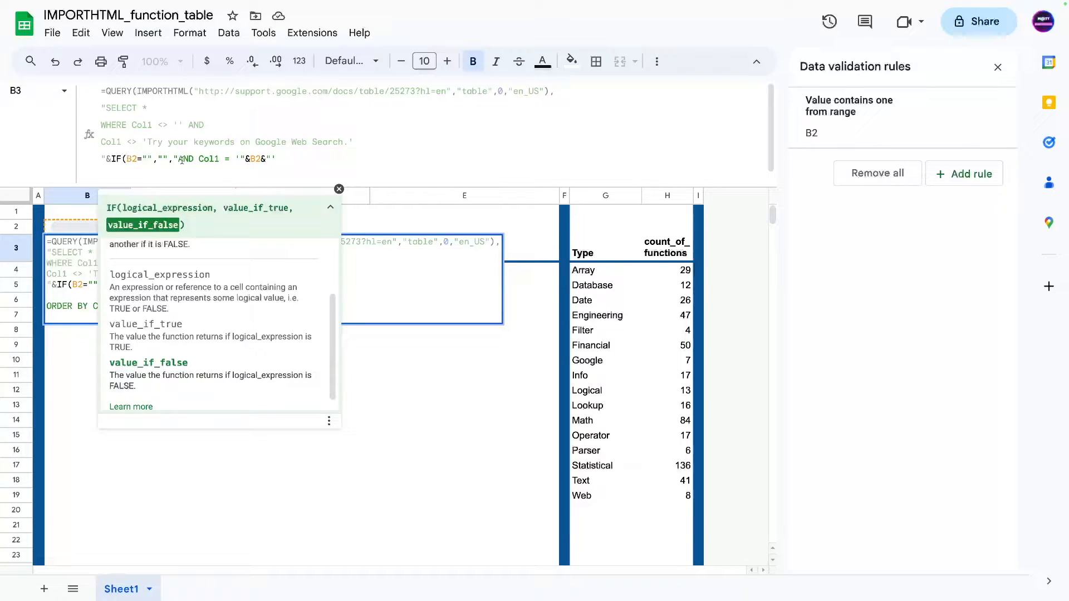
- In the B3 formula, insert CONCATENATE( before "AND Col1 = '" in the IF function's value_if_false argument
drag(173, 160, 261, 160)
click(265, 159)
drag(275, 158, 268, 158)
click(184, 162)
text(COUN)
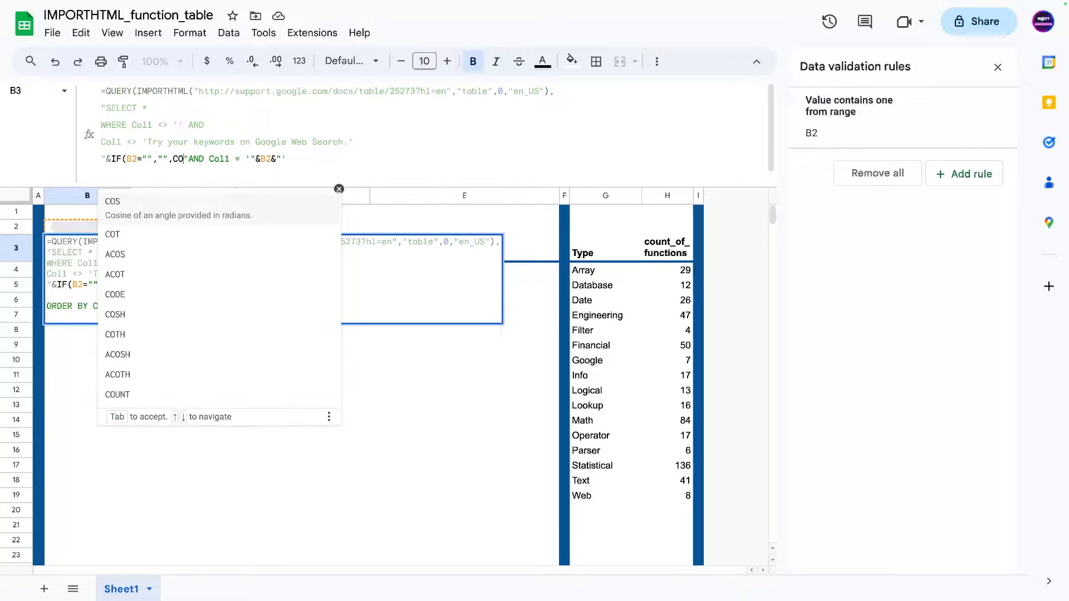
key(BackSpace)
key(BackSpace)
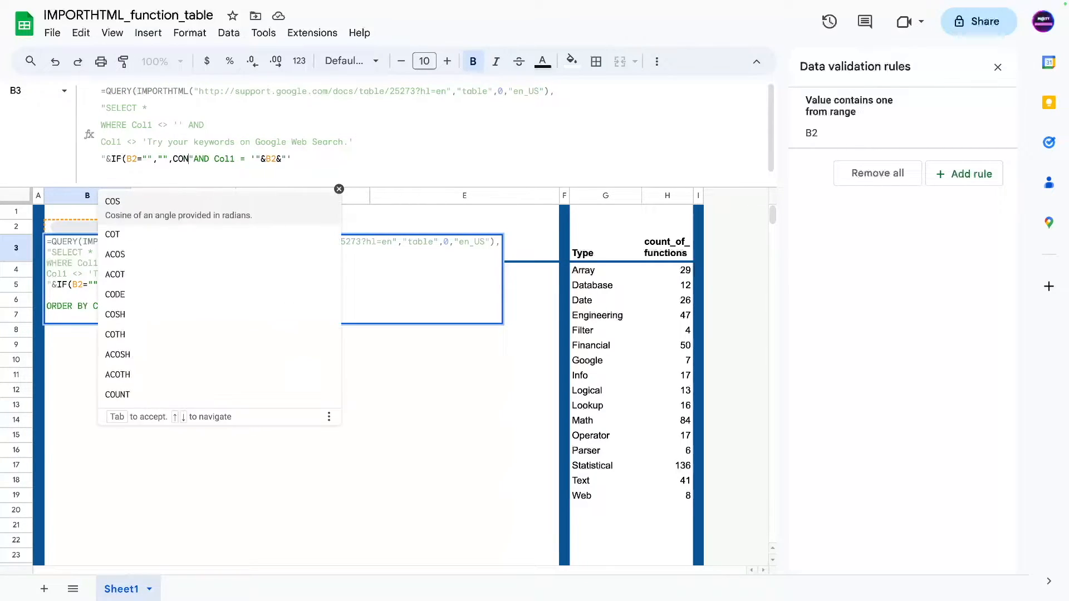
text(NCATENE)
key(BackSpace)
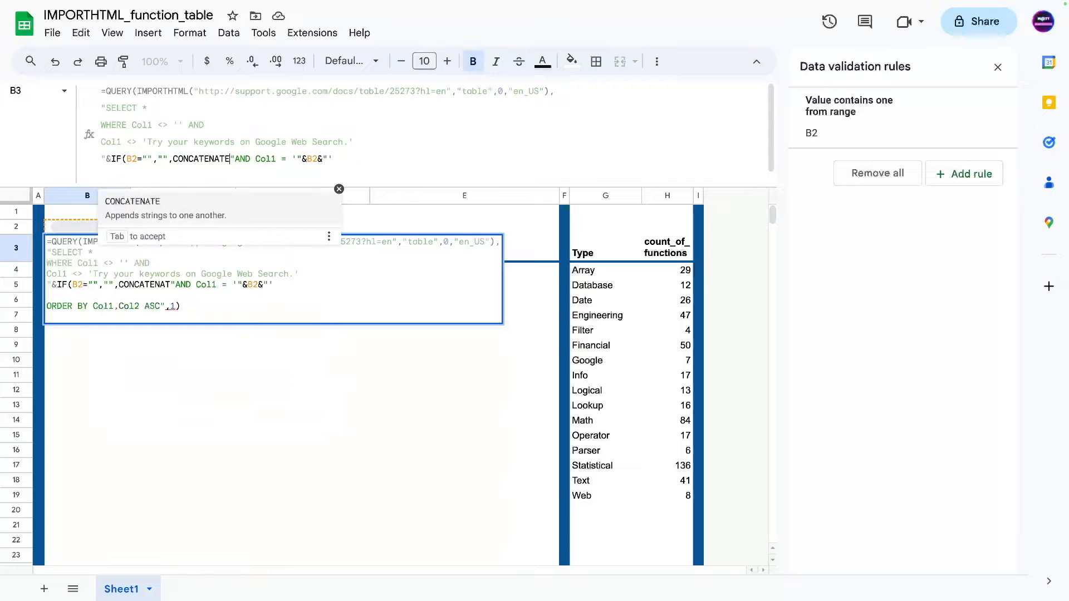
key(Tab)
- Replace the ampersands around B2 with commas so CONCATENATE joins "AND Col1 = '", B2 and "'", and close its parenthesis
drag(302, 159, 240, 161)
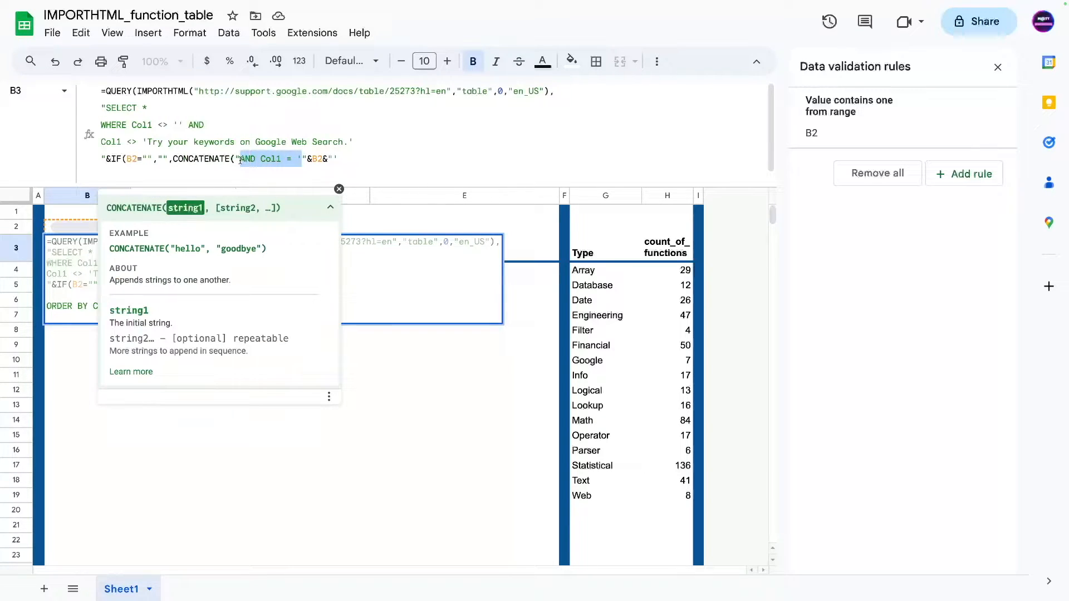
double_click(314, 160)
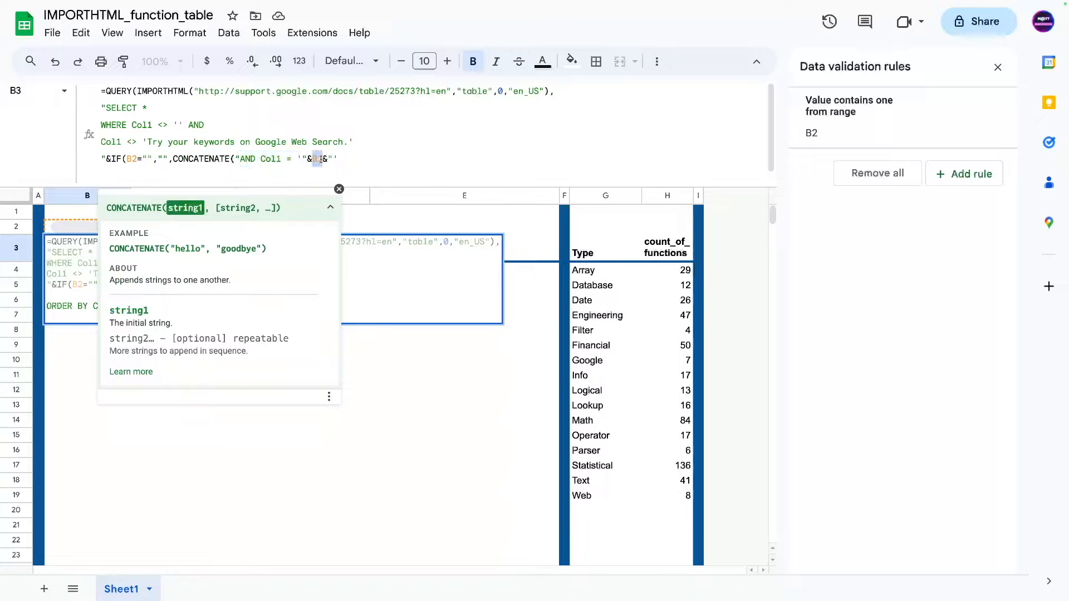
click(311, 160)
key(BackSpace)
text(,)
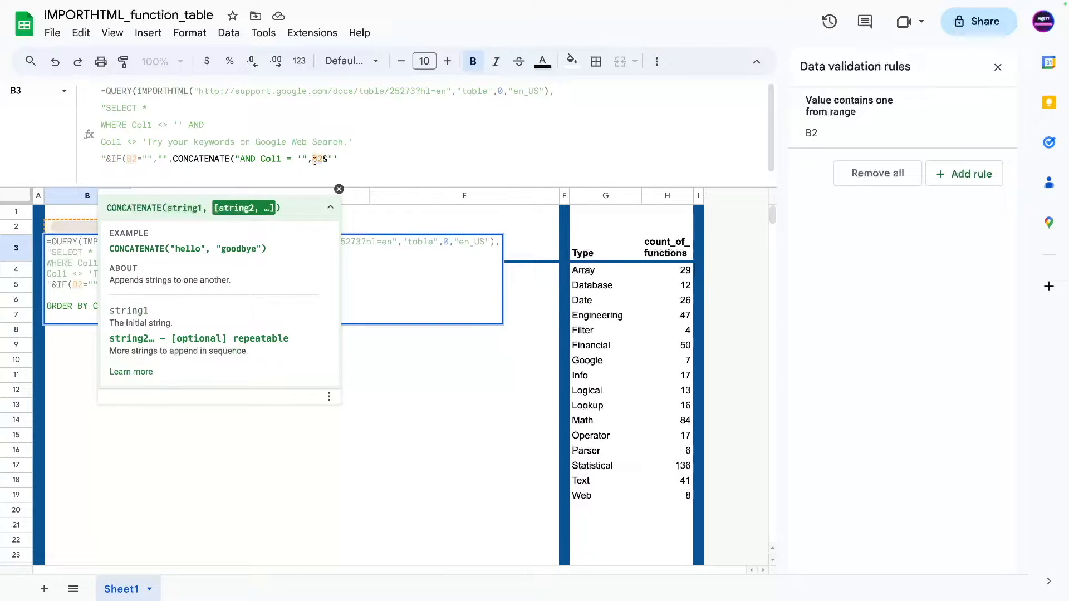
double_click(317, 160)
click(327, 161)
key(BackSpace)
text(,f)
key(BackSpace)
text("'"))
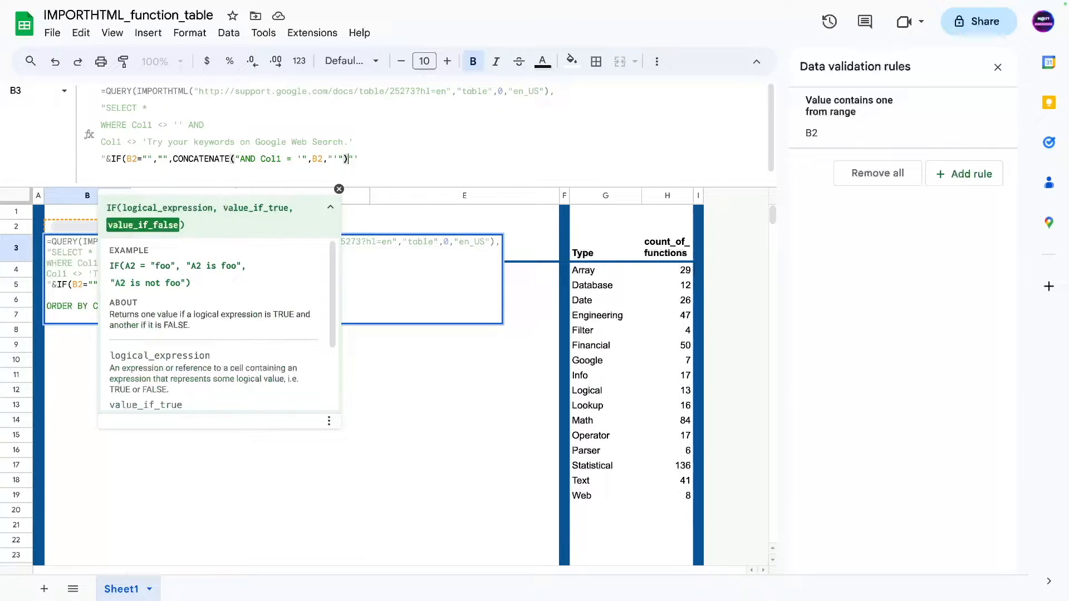
- Close the IF function's parenthesis and delete the leftover single quote at the end of that formula line
text())
click(365, 159)
key(BackSpace)
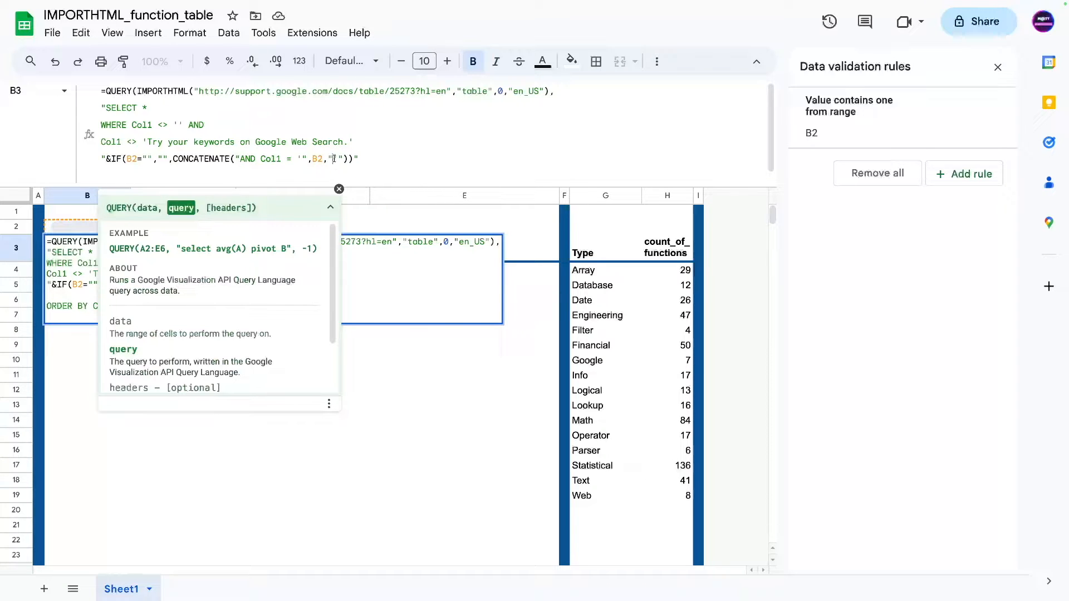
click(337, 160)
mouse_move(347, 158)
mouse_down()
mouse_move(173, 160)
mouse_move(350, 159)
mouse_up()
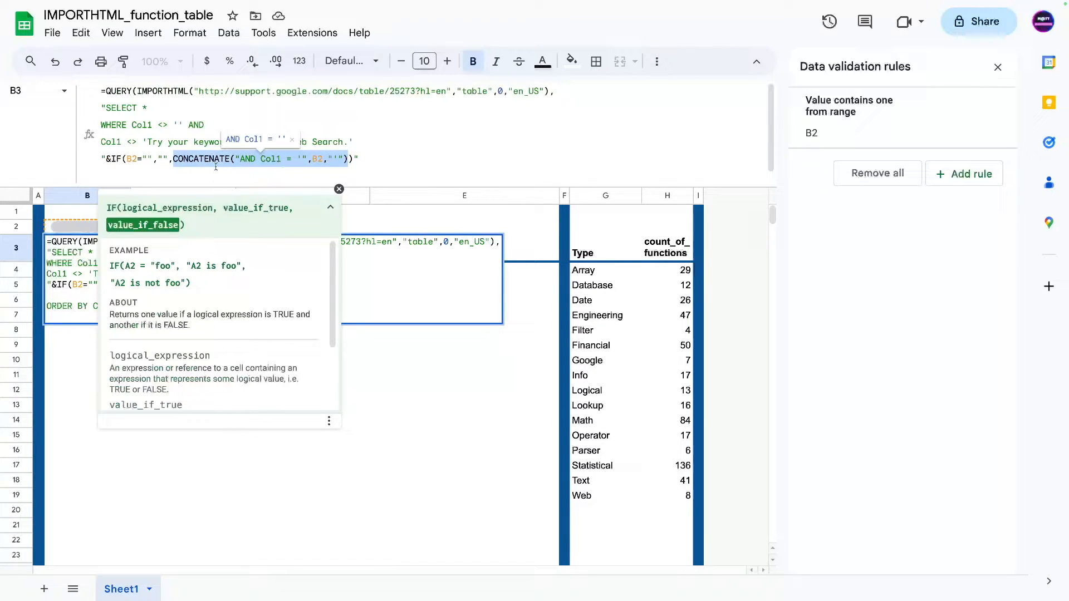
- Append &" after the IF function to rejoin the ORDER BY text, and enter the B3 formula
click(356, 158)
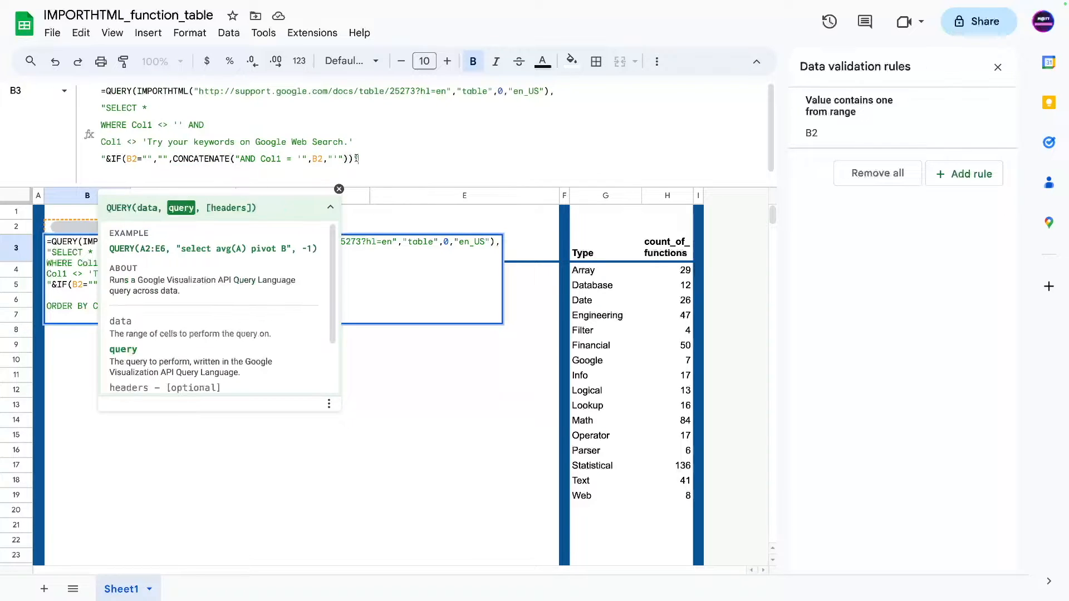
click(353, 159)
drag(111, 159, 353, 159)
click(354, 160)
text(&")
scroll(367, 156, down, 1)
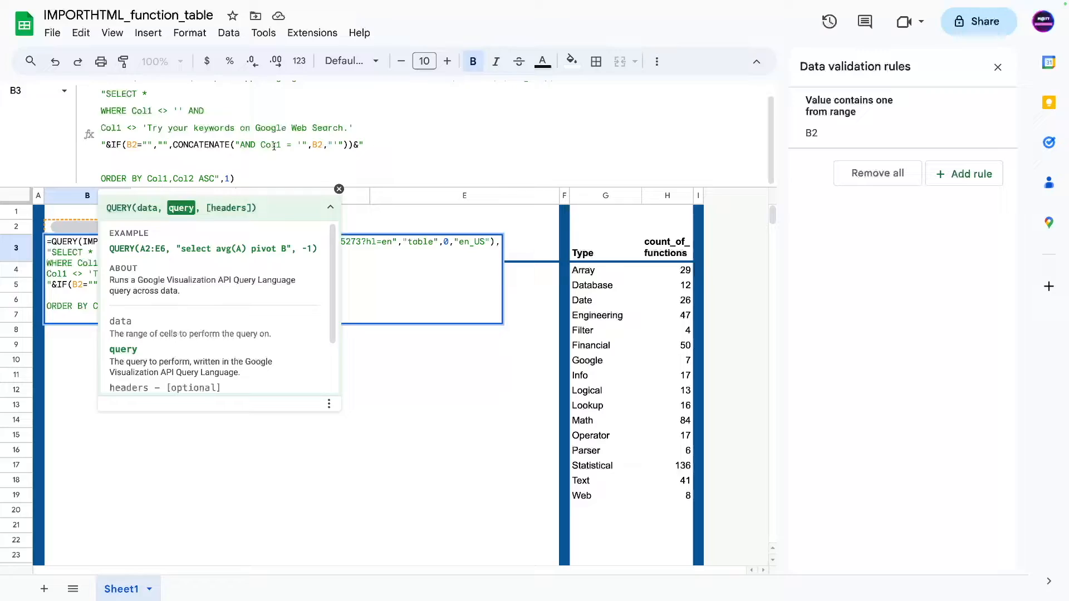
key(Return)
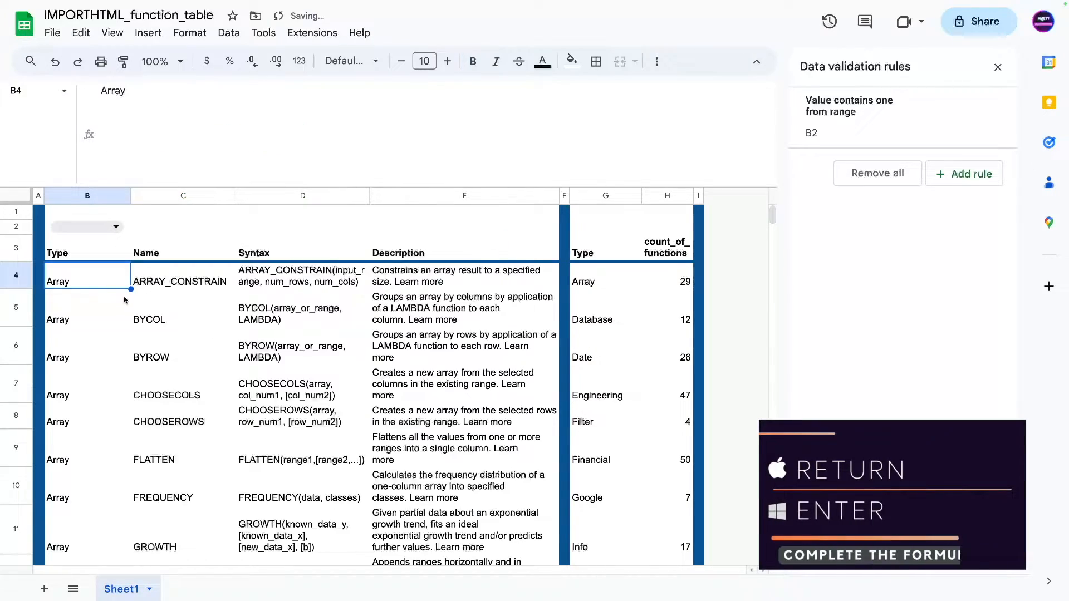
- Examine the unfiltered function table and the empty value_if_true argument of IF in the B3 formula, leaving the formula unedited
scroll(126, 303, down, 20)
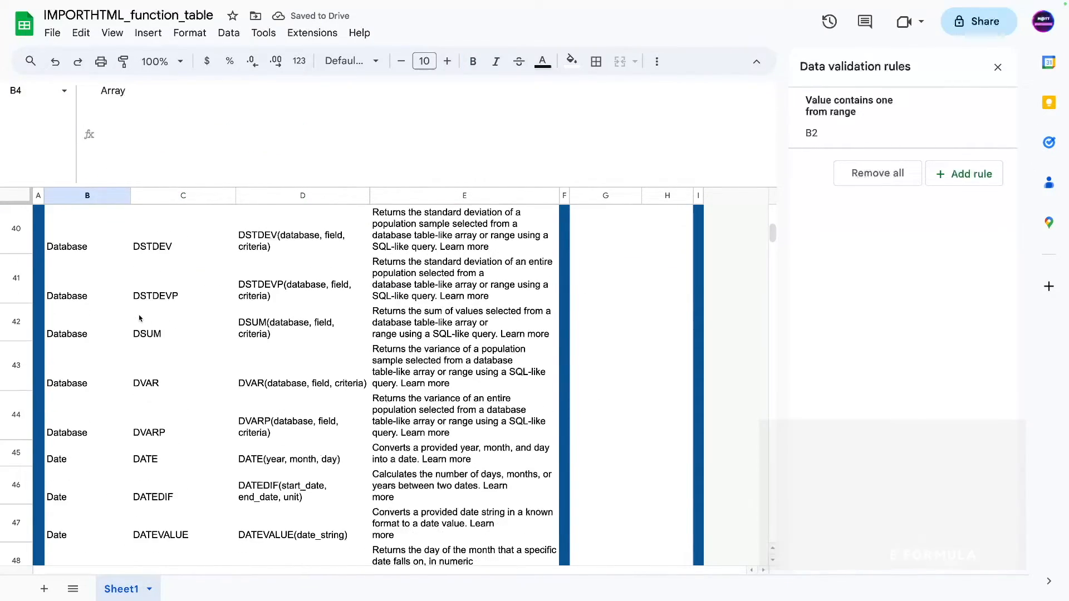
scroll(132, 330, up, 20)
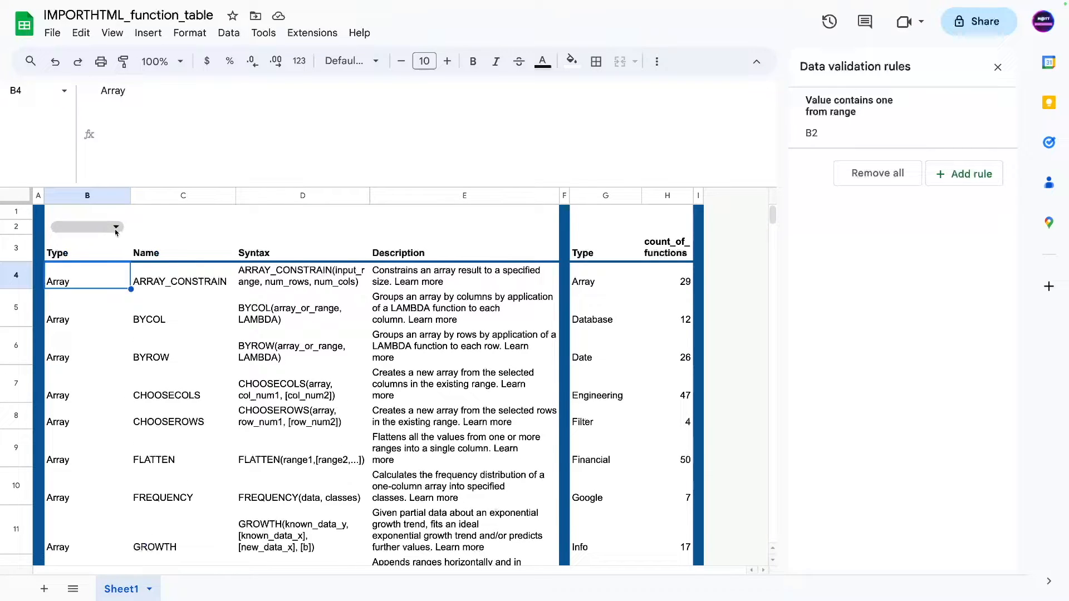
click(98, 256)
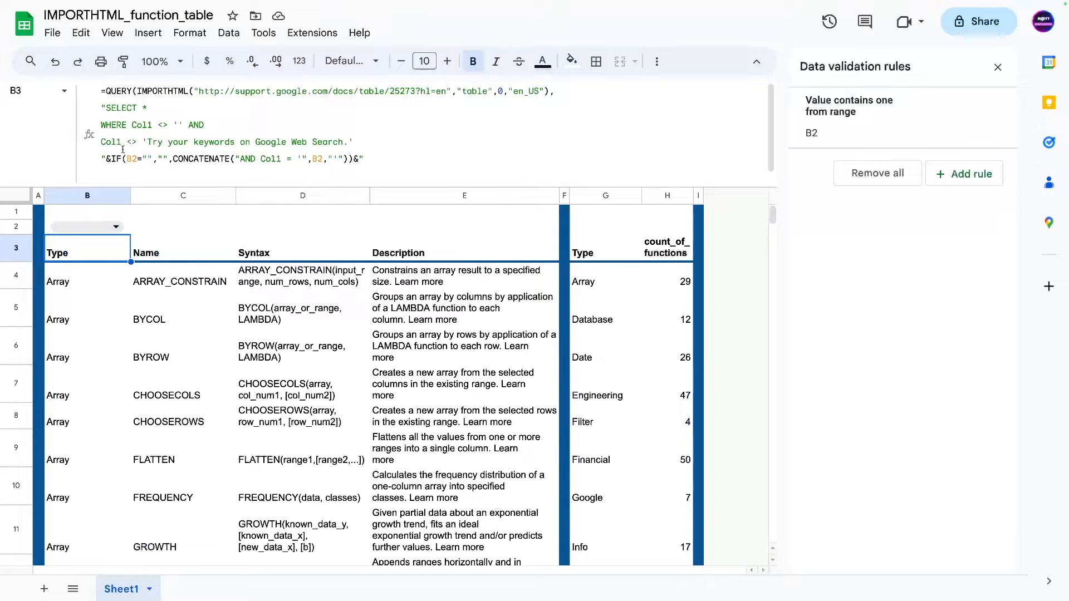
double_click(166, 160)
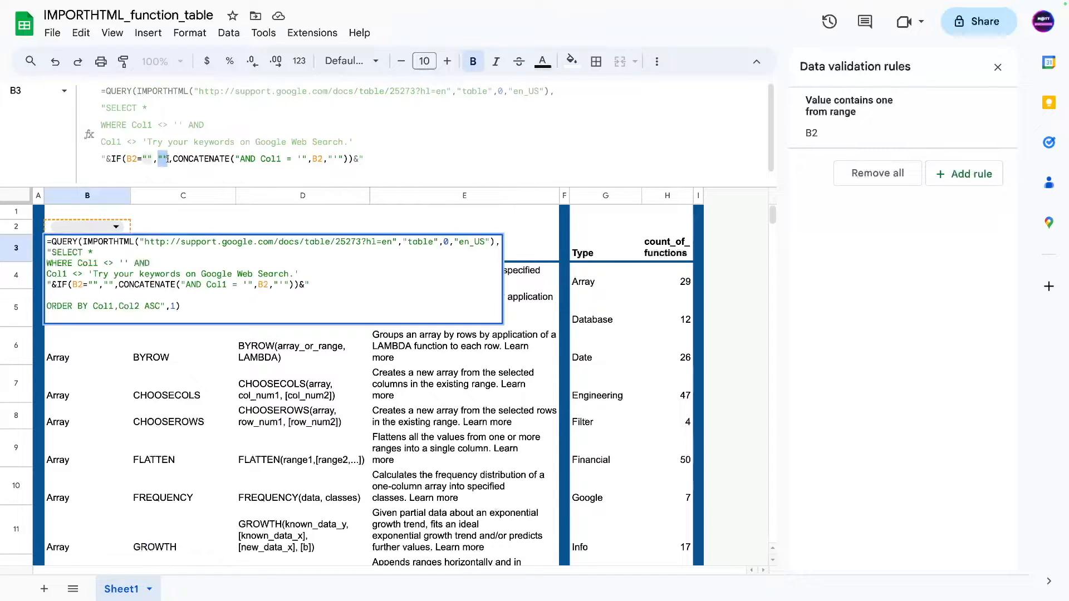
click(163, 160)
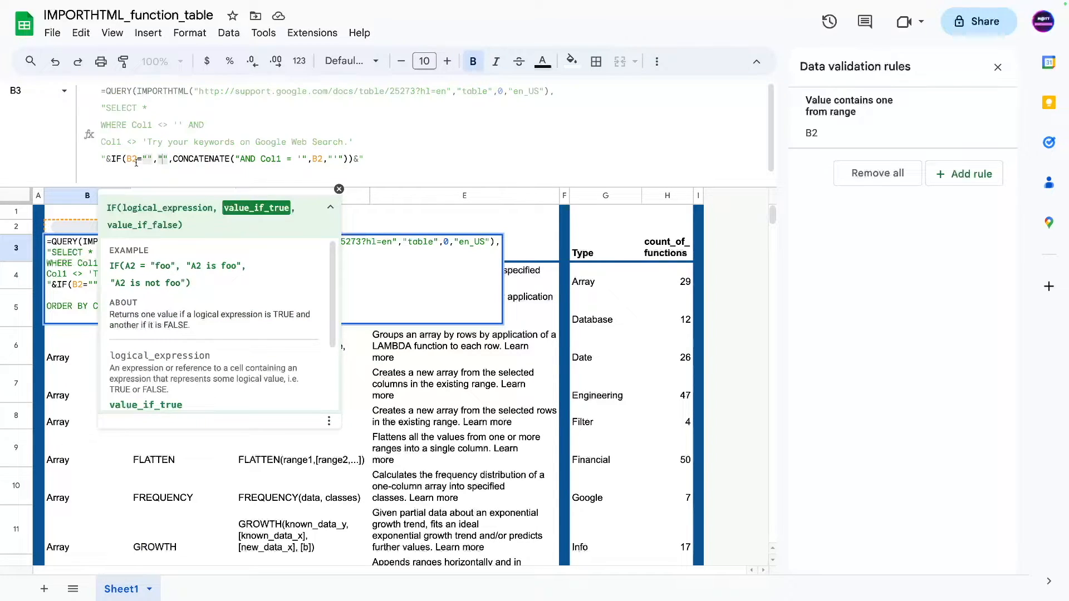
click(354, 144)
click(161, 160)
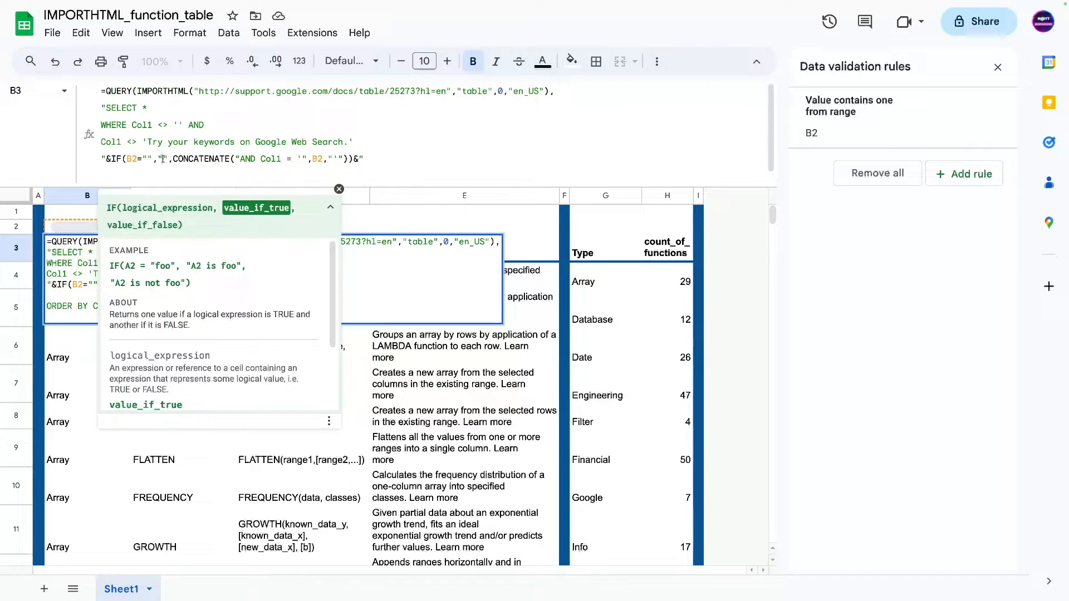
click(164, 159)
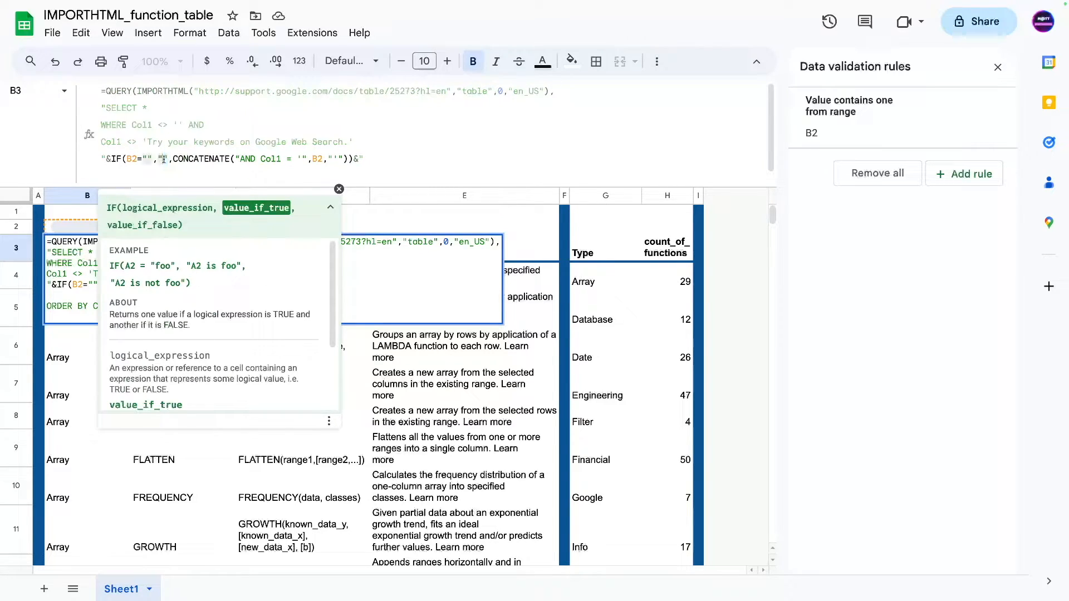
click(407, 156)
key(Escape)
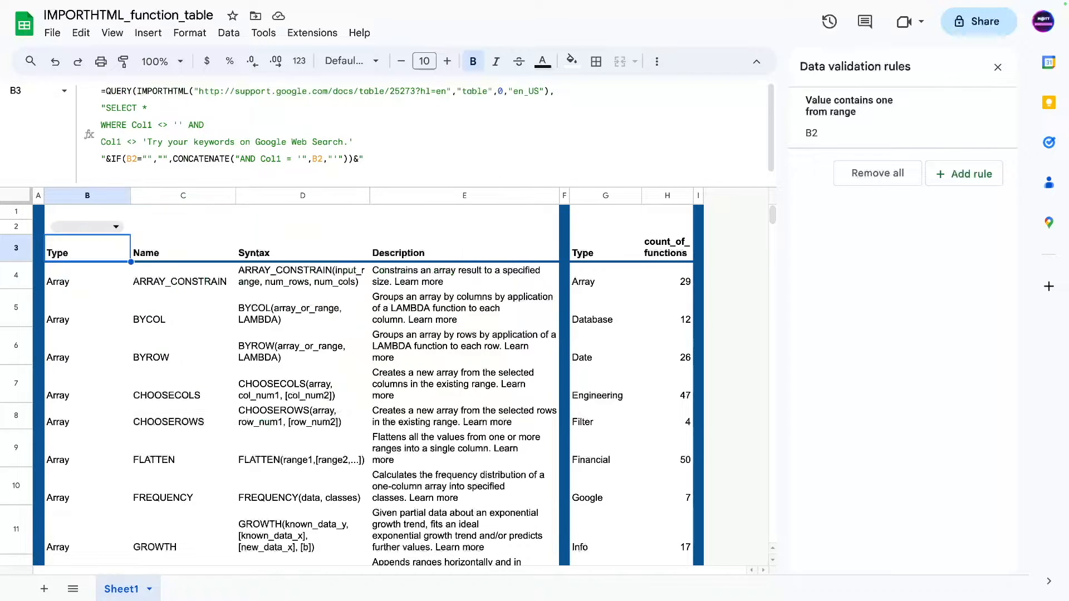
- Choose Database in the B2 dropdown and look through the filtered function table
click(101, 232)
click(83, 270)
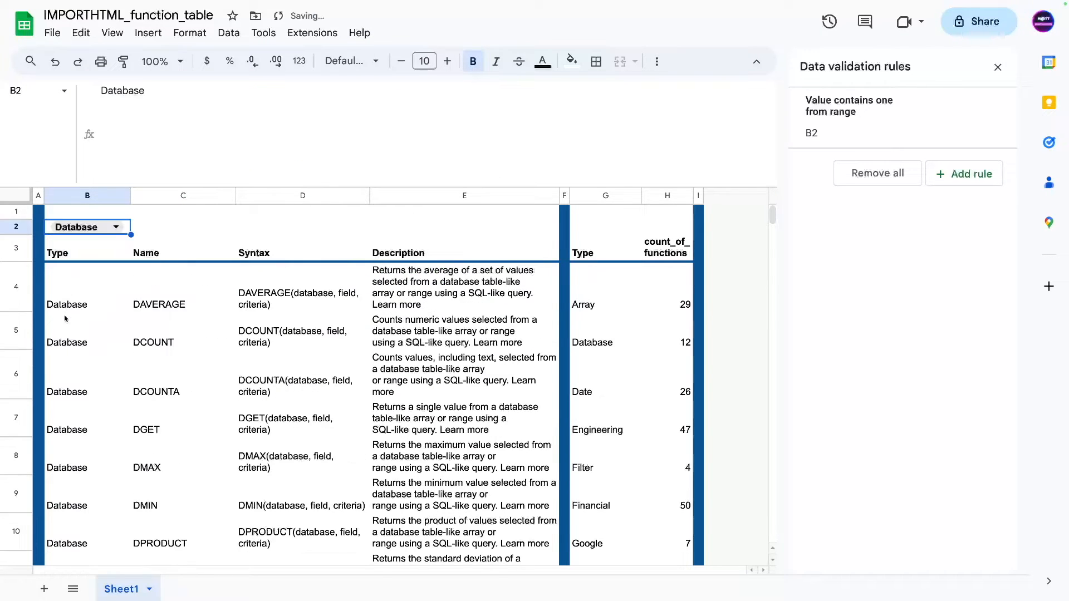
scroll(85, 301, down, 2)
scroll(85, 301, down, 3)
scroll(85, 302, up, 5)
- Switch the B2 dropdown to Array and look through the filtered function table
click(91, 225)
click(73, 248)
scroll(108, 344, down, 10)
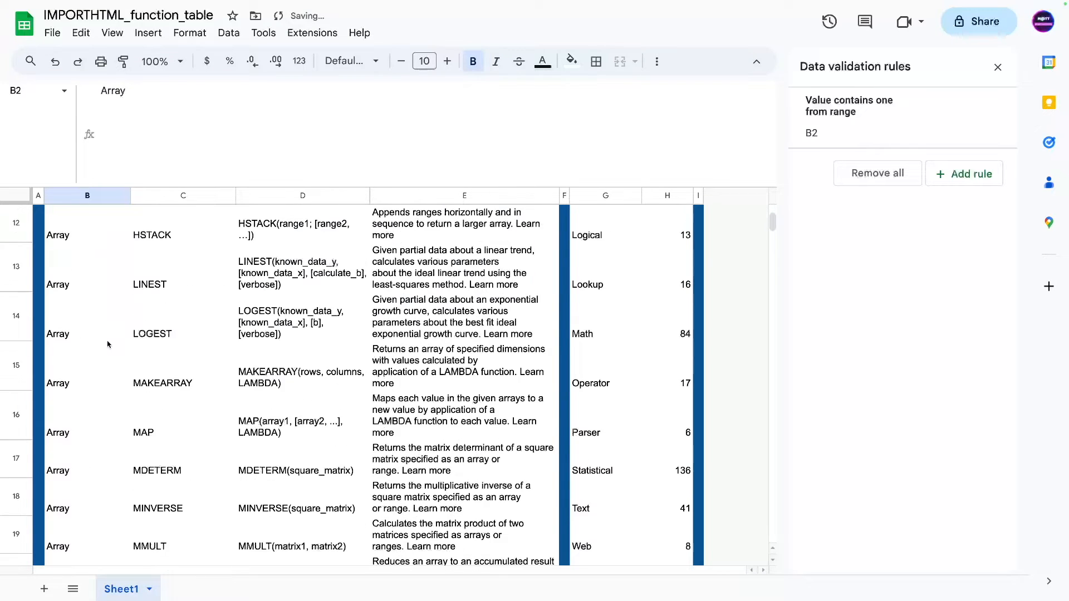
scroll(108, 345, up, 10)
- Clear the type selection in B2 and look through the full function table
click(134, 228)
click(126, 226)
key(Delete)
scroll(111, 301, down, 10)
scroll(111, 300, down, 10)
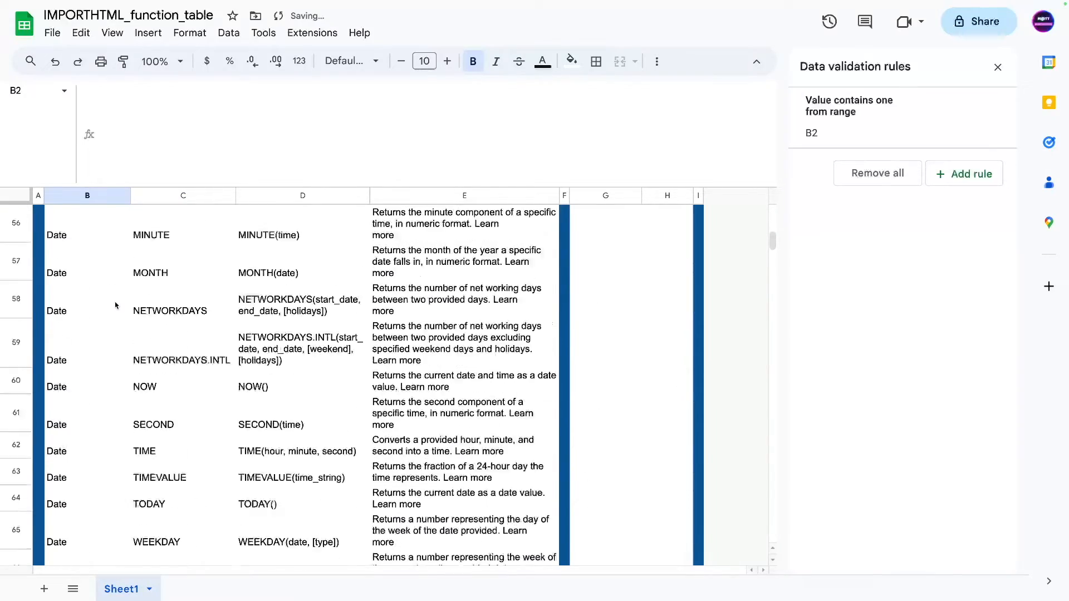
scroll(106, 289, up, 15)
scroll(106, 270, up, 5)
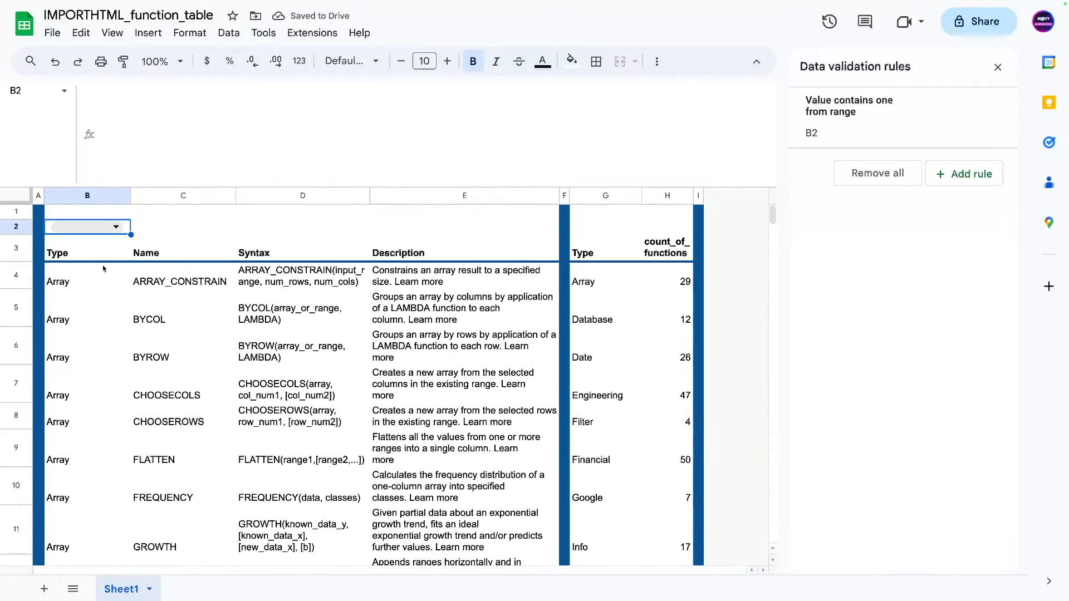
- Add a data validation rule to cell C2 with the criteria Dropdown (from a range)
click(98, 246)
click(135, 228)
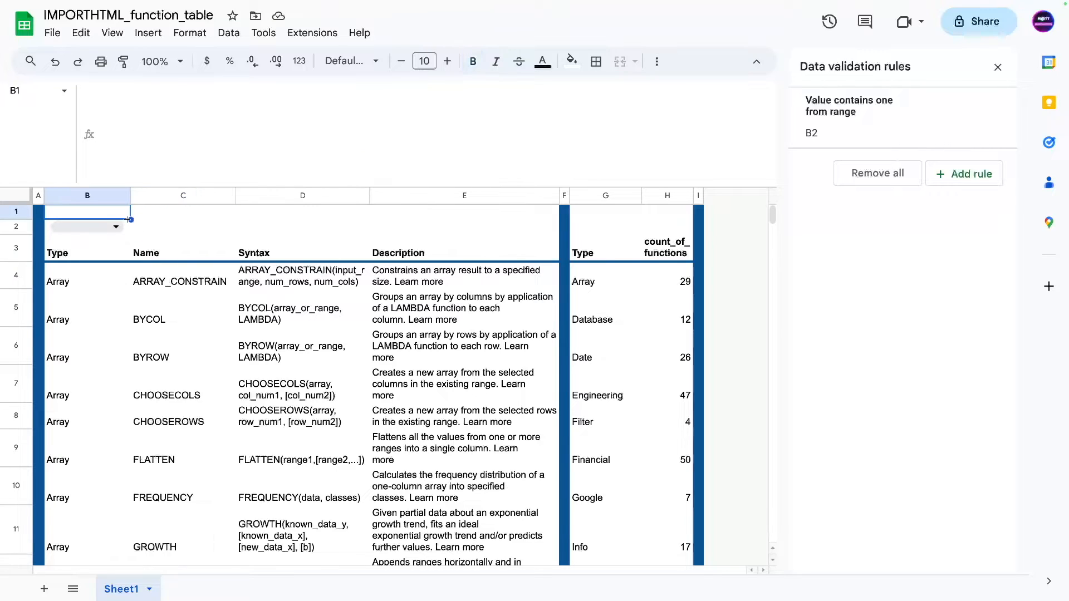
click(958, 174)
click(855, 192)
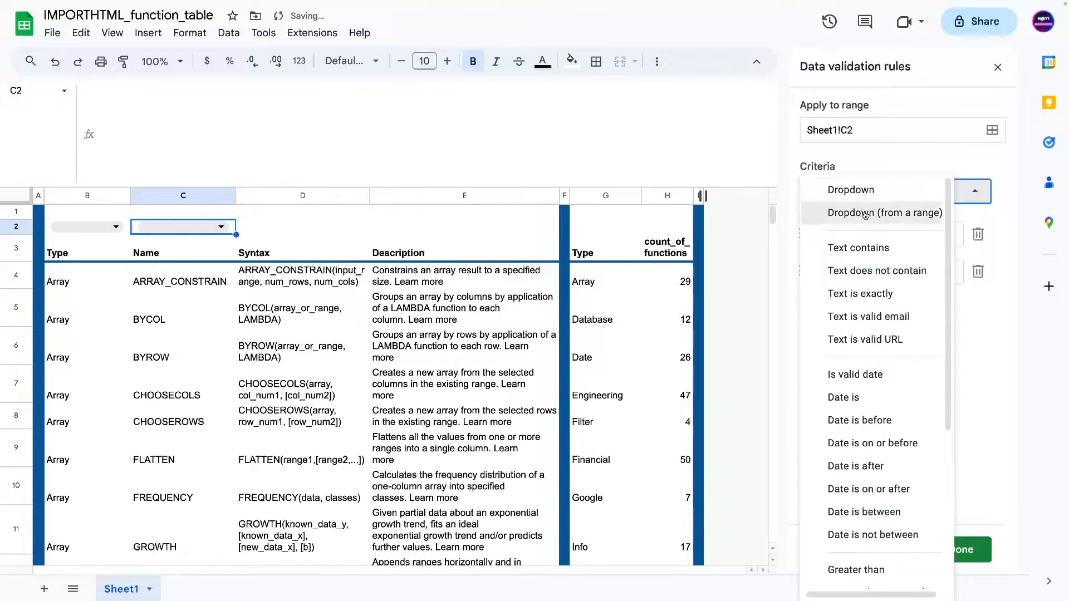
click(882, 215)
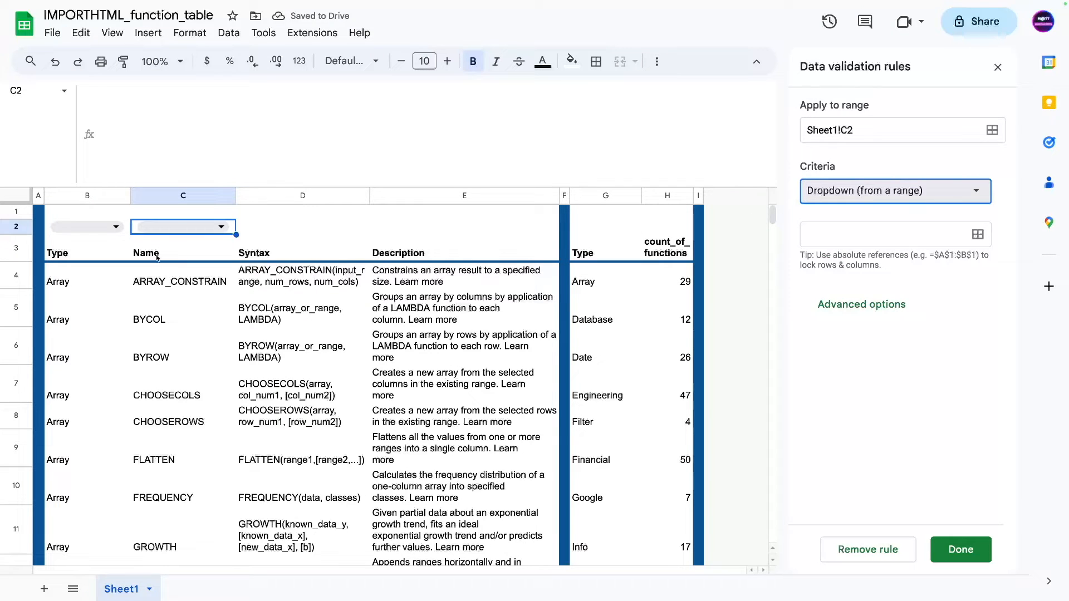
- Set the source range of the C2 dropdown to B4:B and review the listed options
click(978, 234)
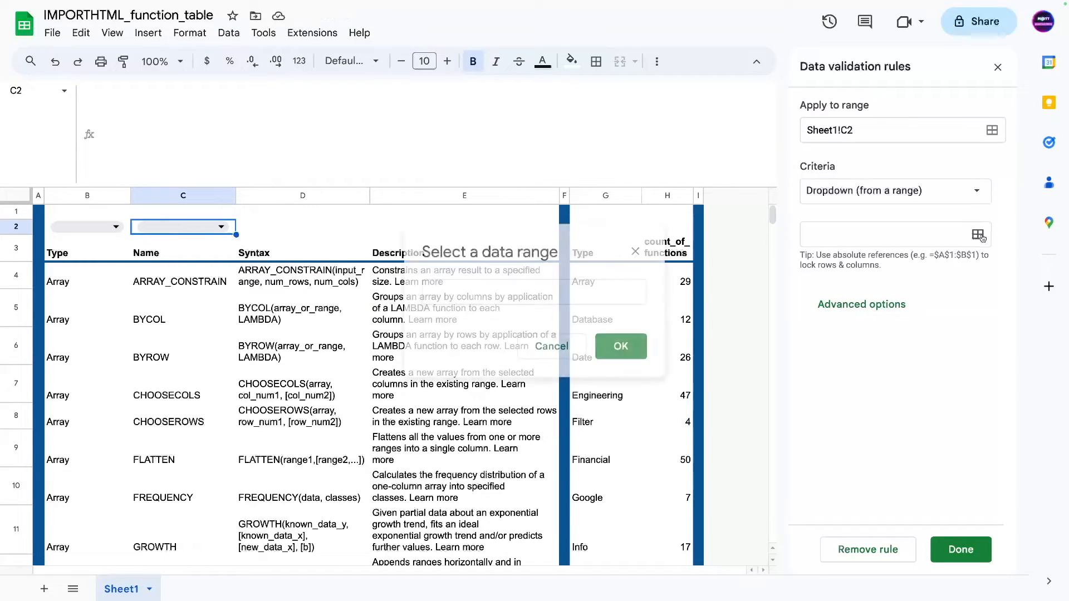
text(B4:B)
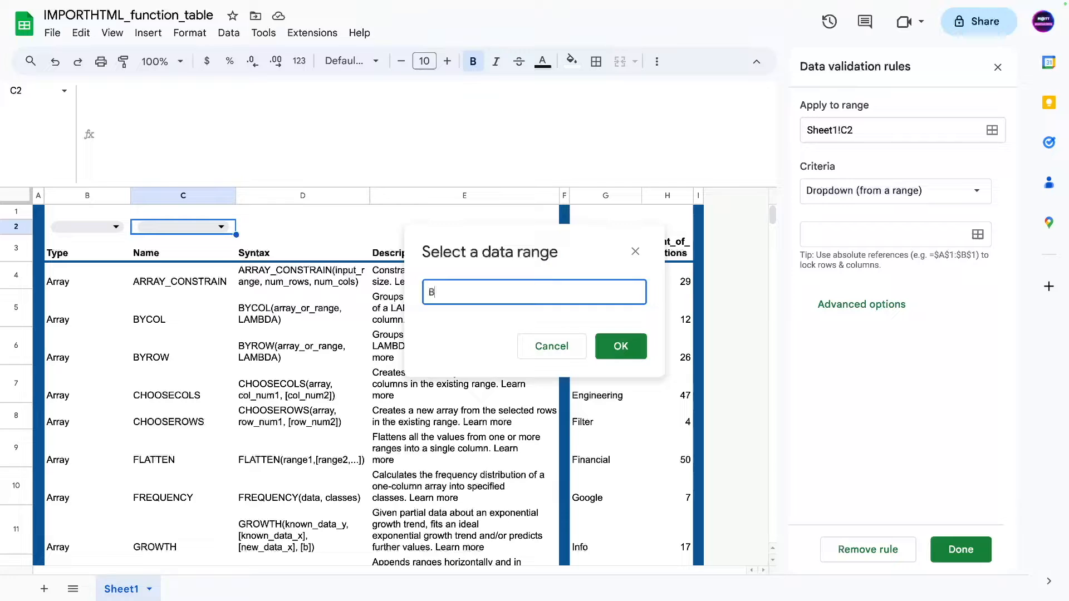
click(611, 353)
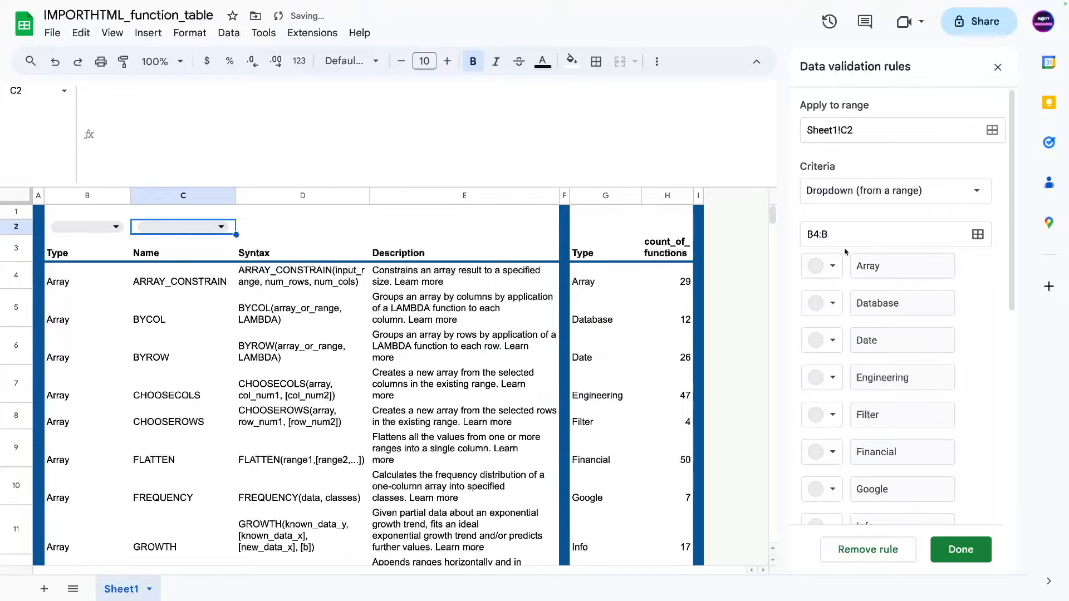
scroll(884, 308, down, 7)
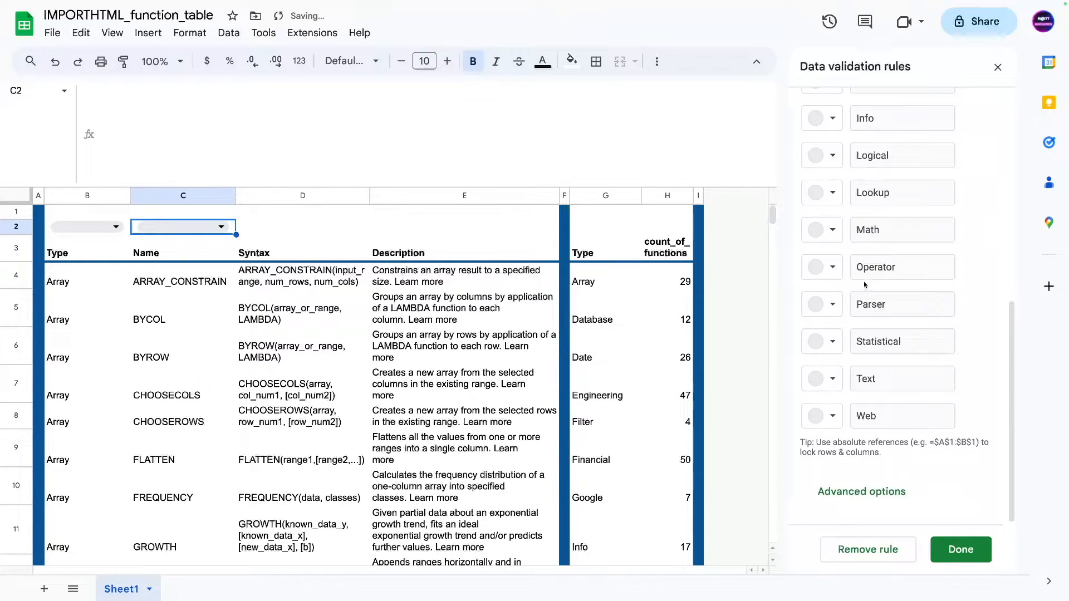
scroll(864, 285, up, 7)
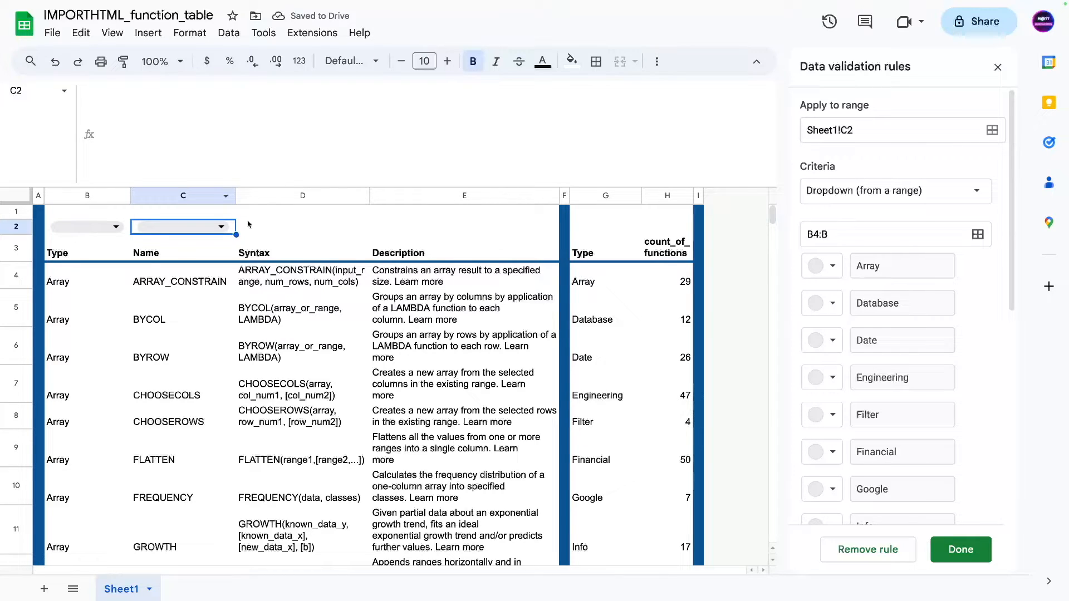
- Change the source range of the C2 dropdown to c4:c and review the listed function names
drag(806, 237, 812, 237)
text(c)
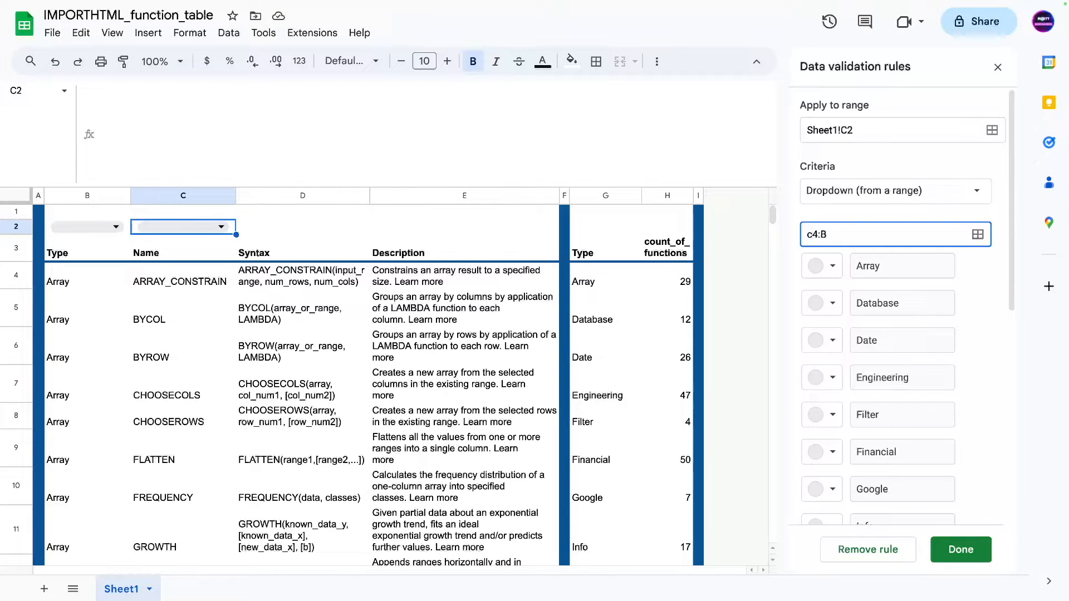
key(BackSpace)
text(c)
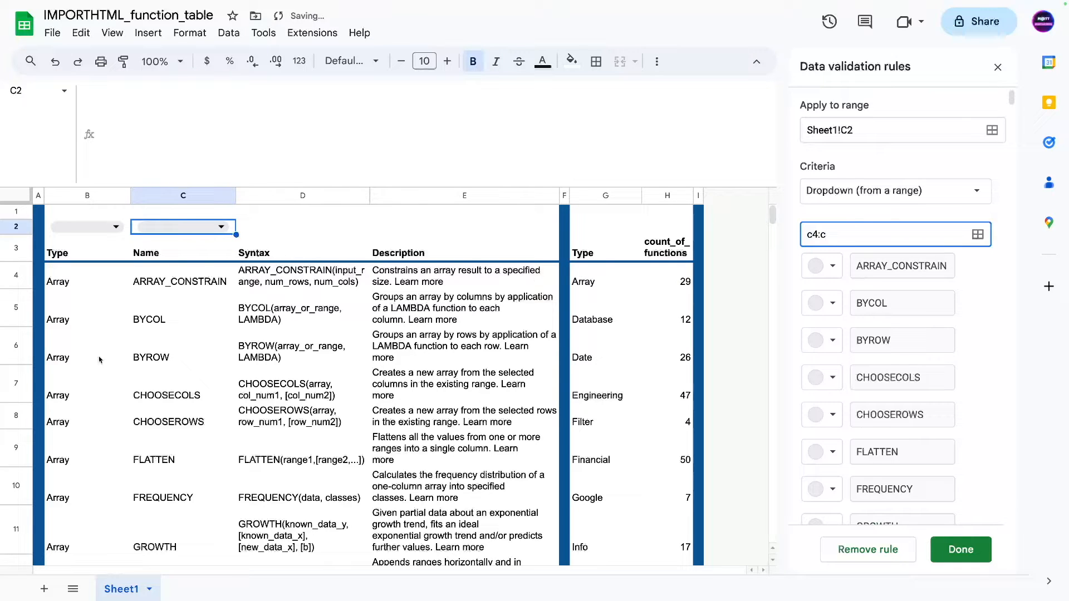
scroll(897, 351, down, 20)
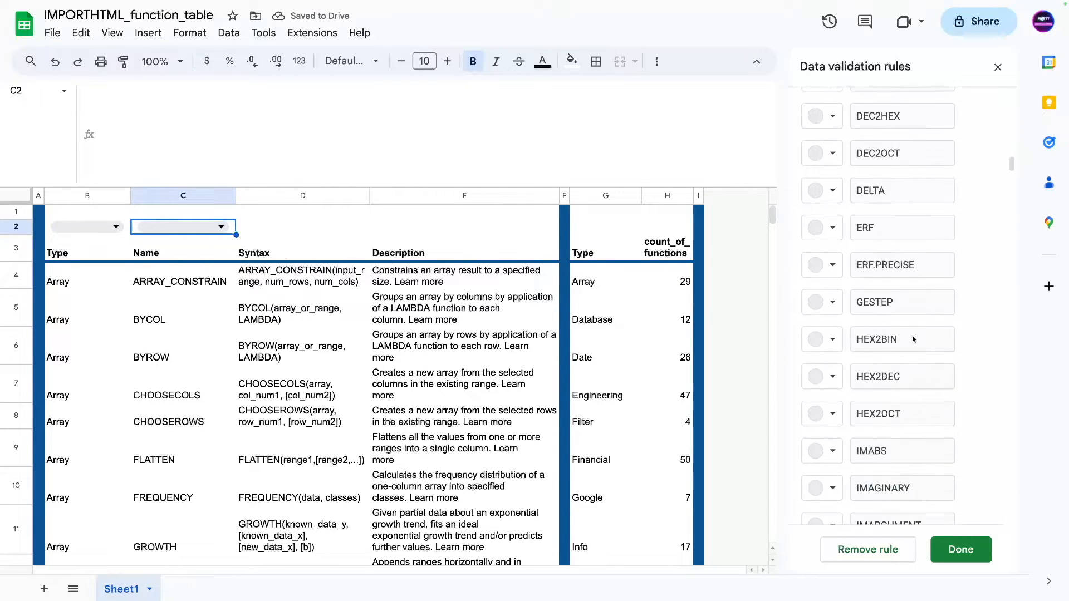
- Look through the function names offered by the C2 dropdown, from the rule's option list and the cell's own list
drag(1011, 166, 1018, 555)
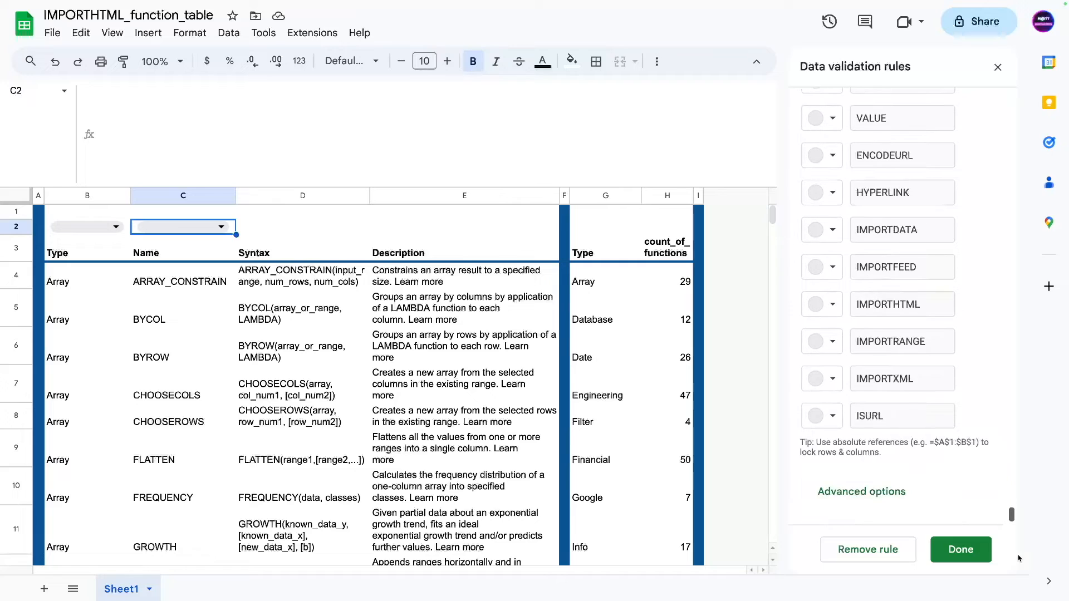
click(184, 226)
scroll(209, 375, down, 10)
scroll(209, 374, down, 20)
scroll(942, 412, down, 3)
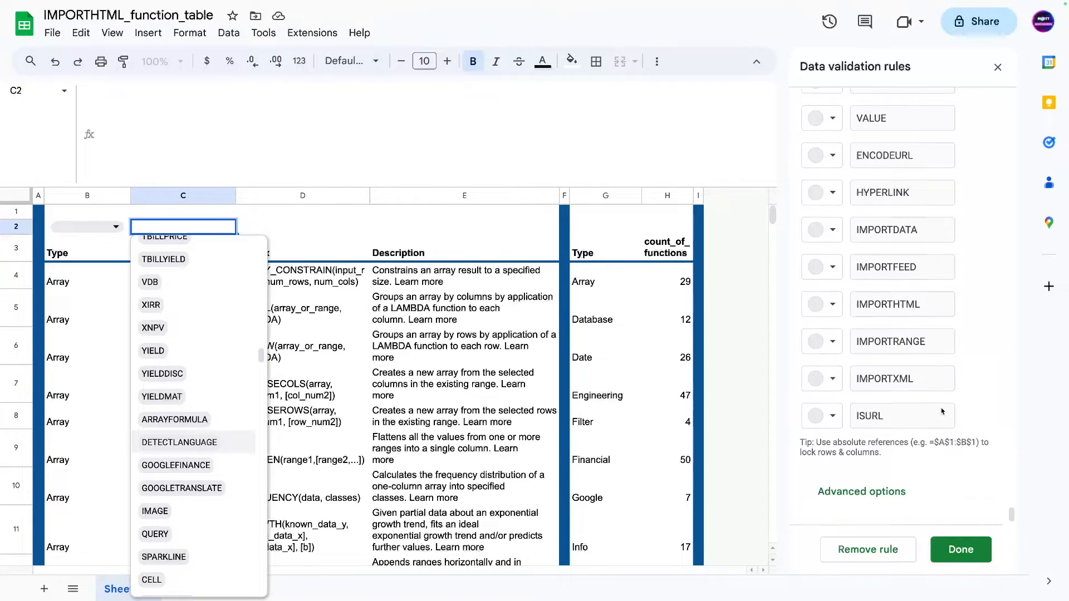
- Set the display style of the C2 dropdown to Arrow and check how the function names are listed
click(862, 491)
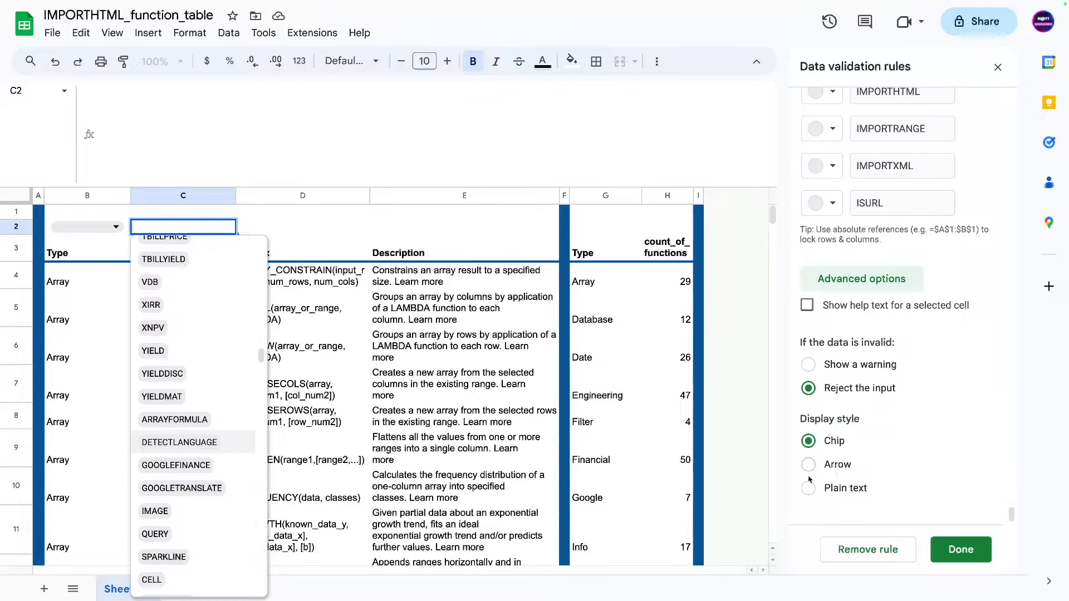
click(808, 464)
click(75, 301)
click(231, 227)
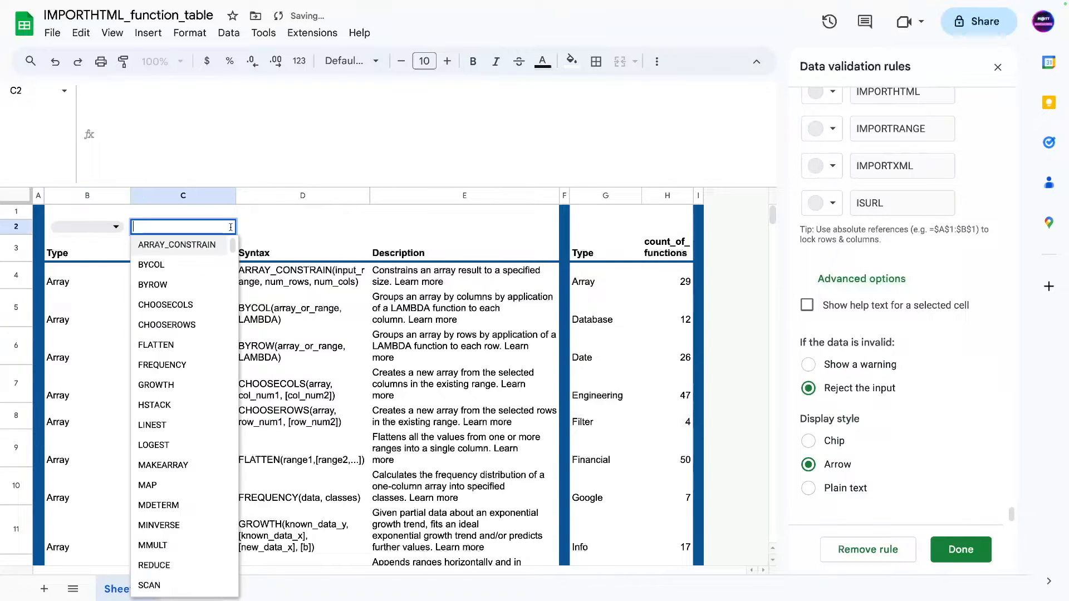
scroll(159, 452, down, 20)
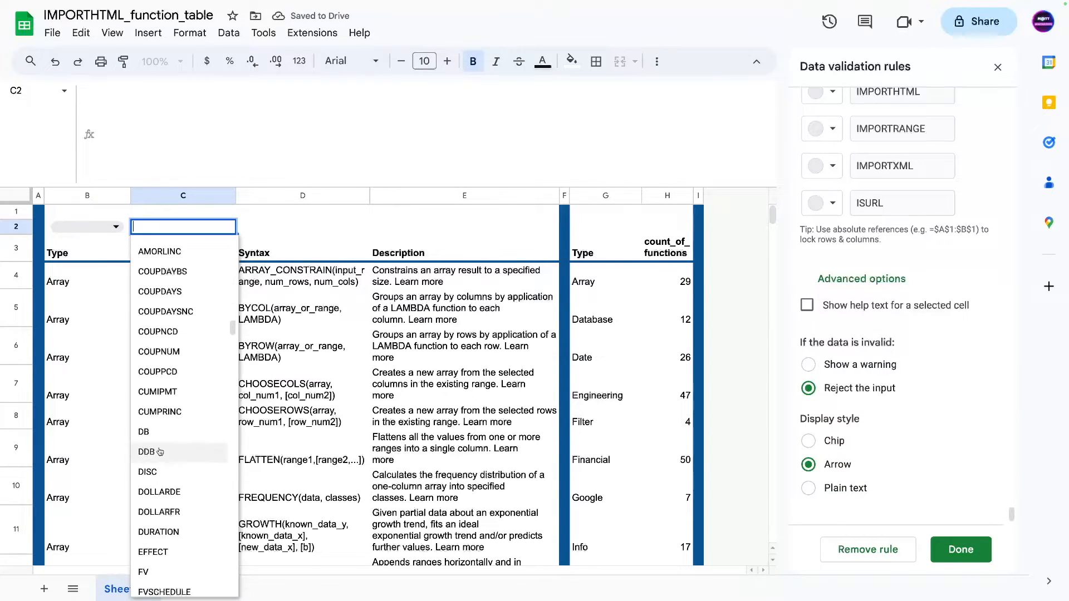
click(117, 280)
- Try filtering the C2 function list by starting letters, and choose XLOOKUP using the text "xlo"
click(185, 230)
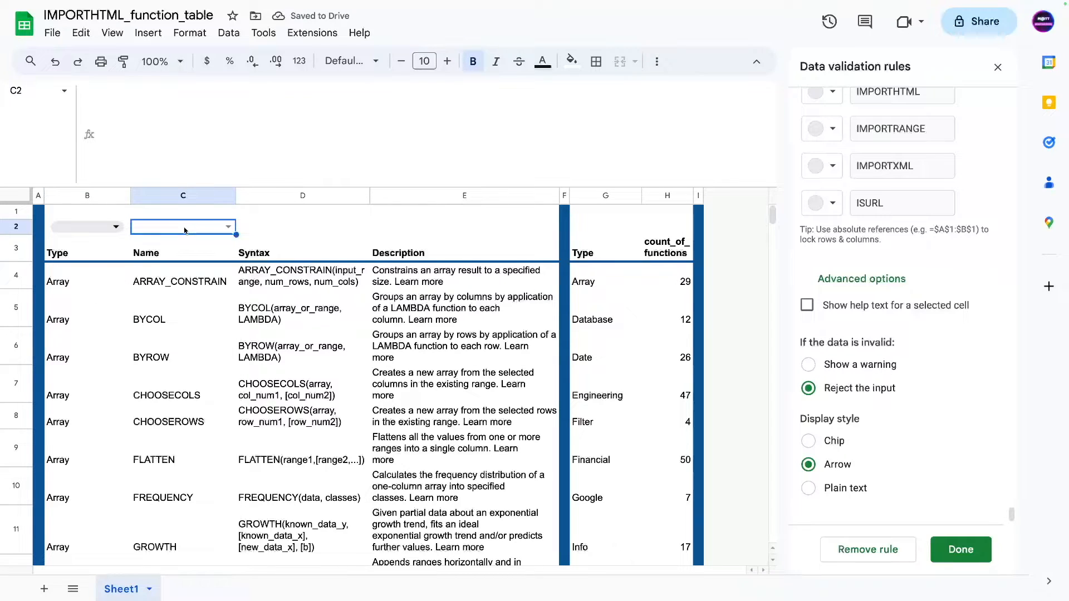
text(h)
key(BackSpace)
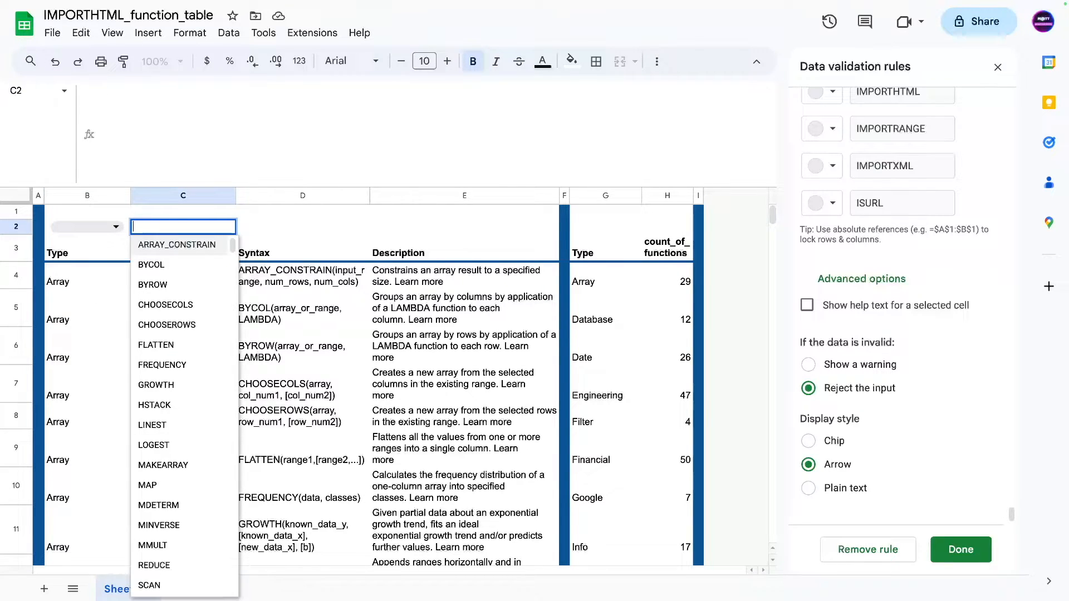
text(hear)
key(BackSpace)
key(BackSpace)
key(BackSpace)
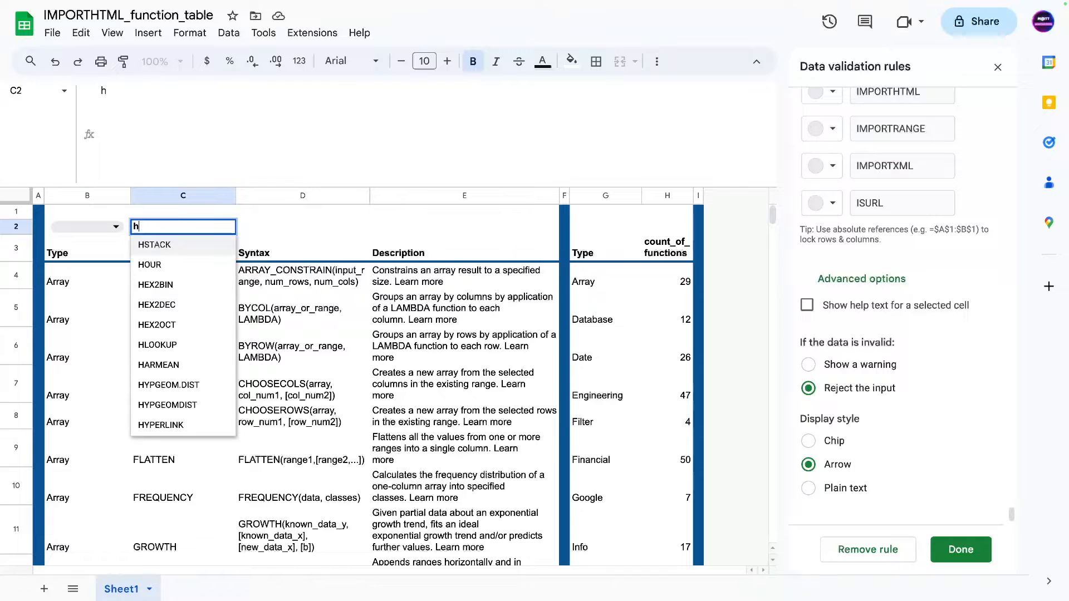
text(xlo)
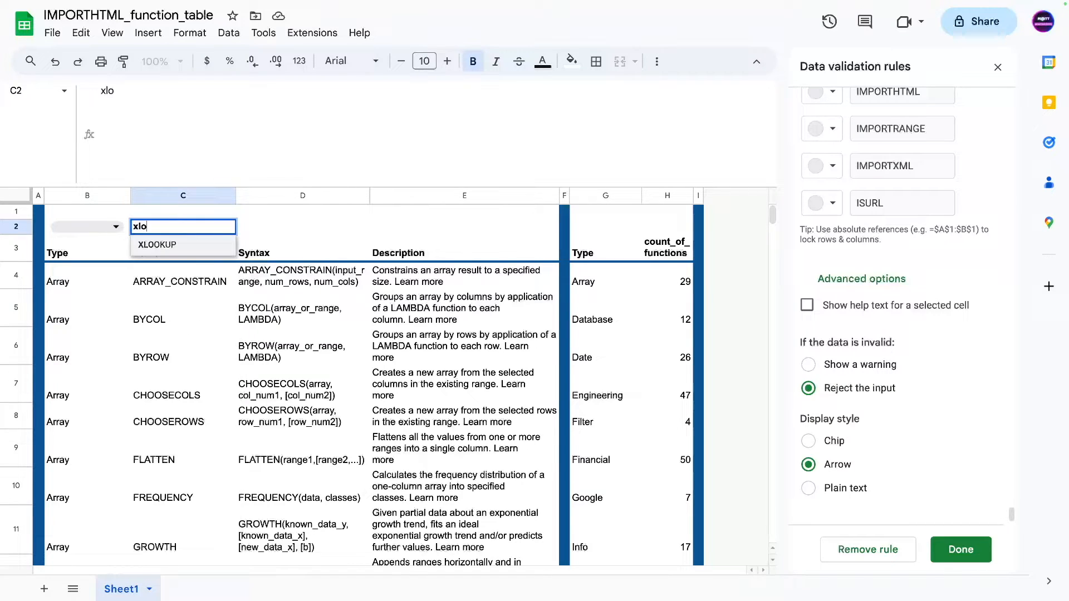
key(Return)
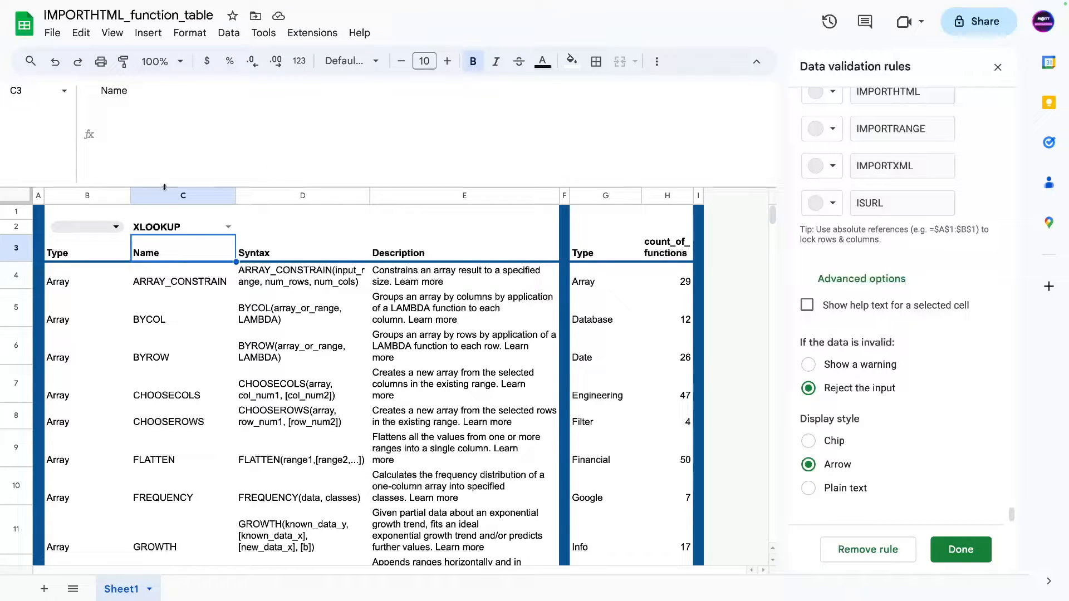
- Duplicate the IF/CONCATENATE line for B2 onto a new line directly below it in the B3 QUERY formula
click(174, 228)
key(Left)
key(Down)
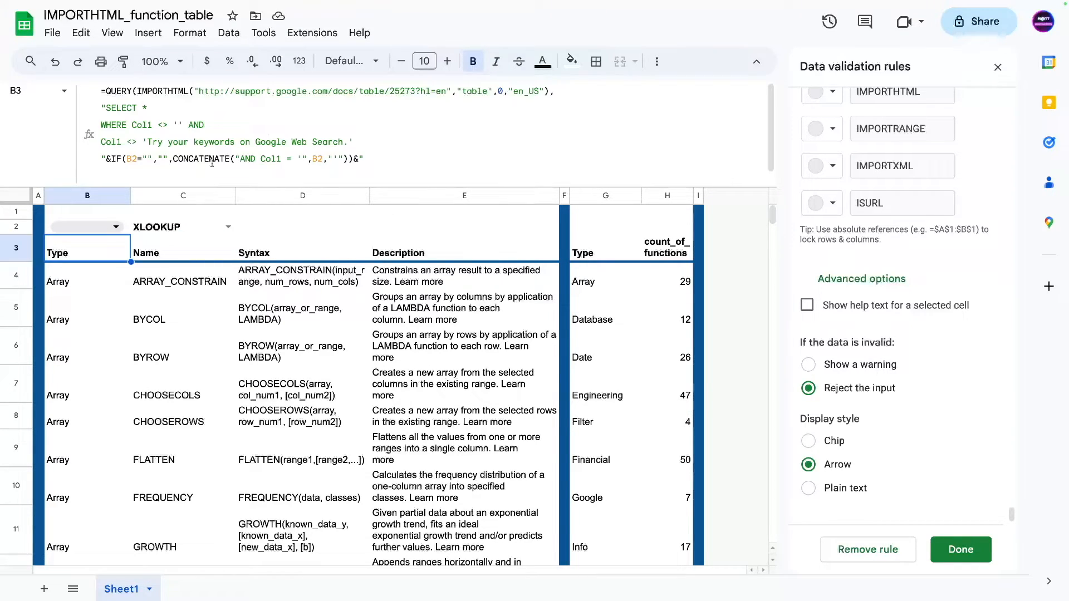
click(389, 159)
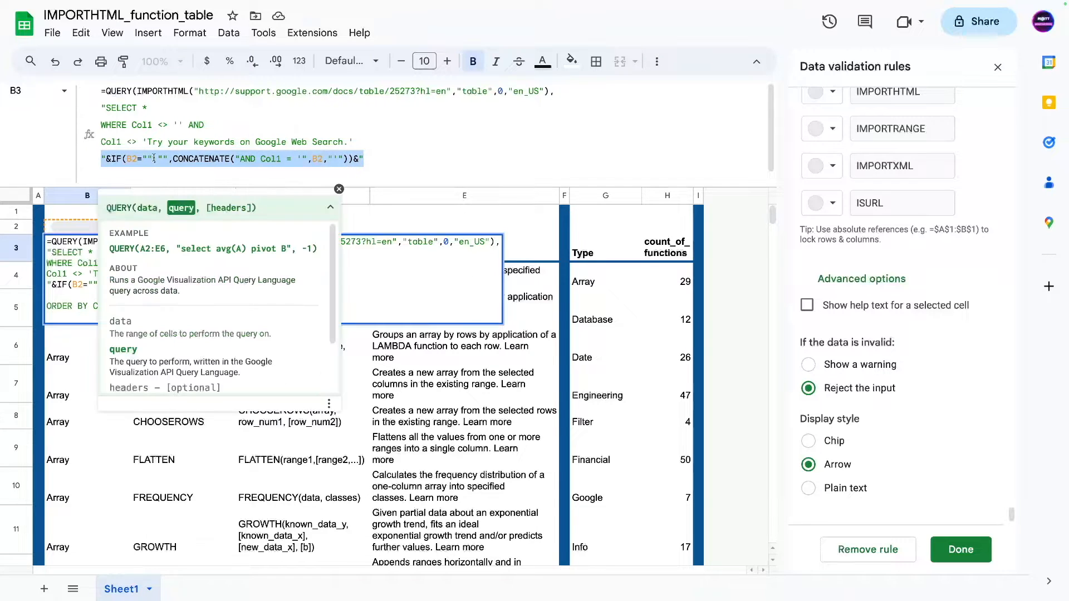
key(ctrl+c)
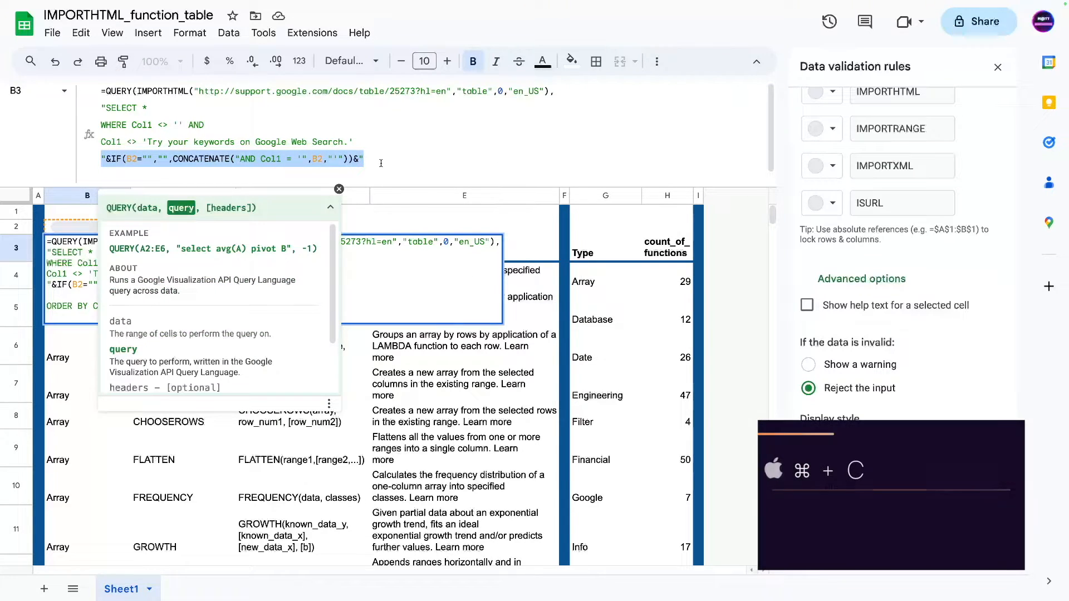
click(377, 160)
key(ctrl+Return)
key(ctrl+v)
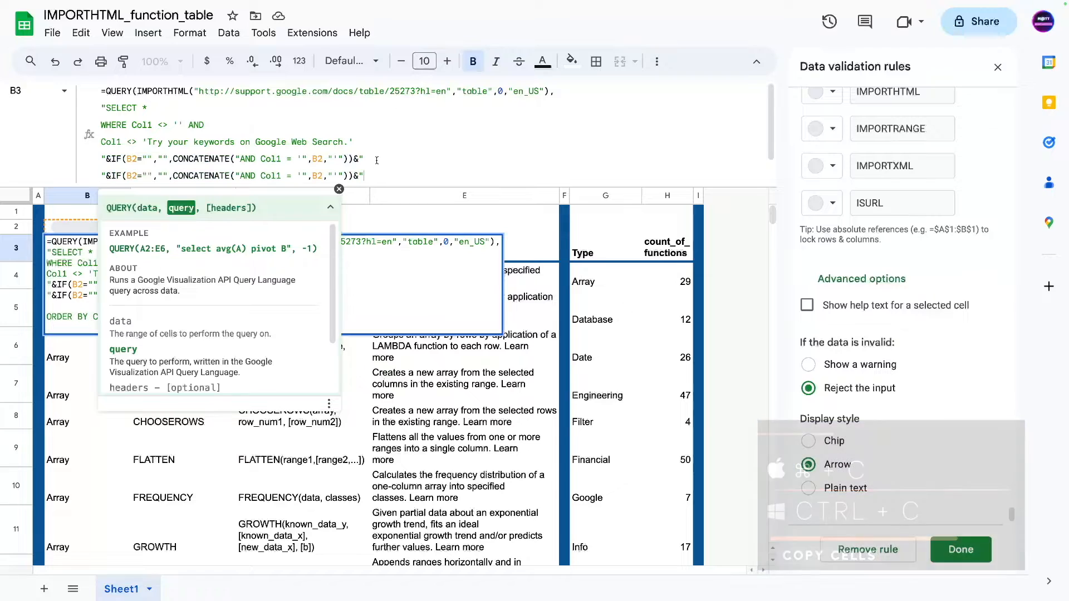
- Change the duplicated line's references from B2 to C2 and its column to Col2, and commit the B3 formula
click(134, 176)
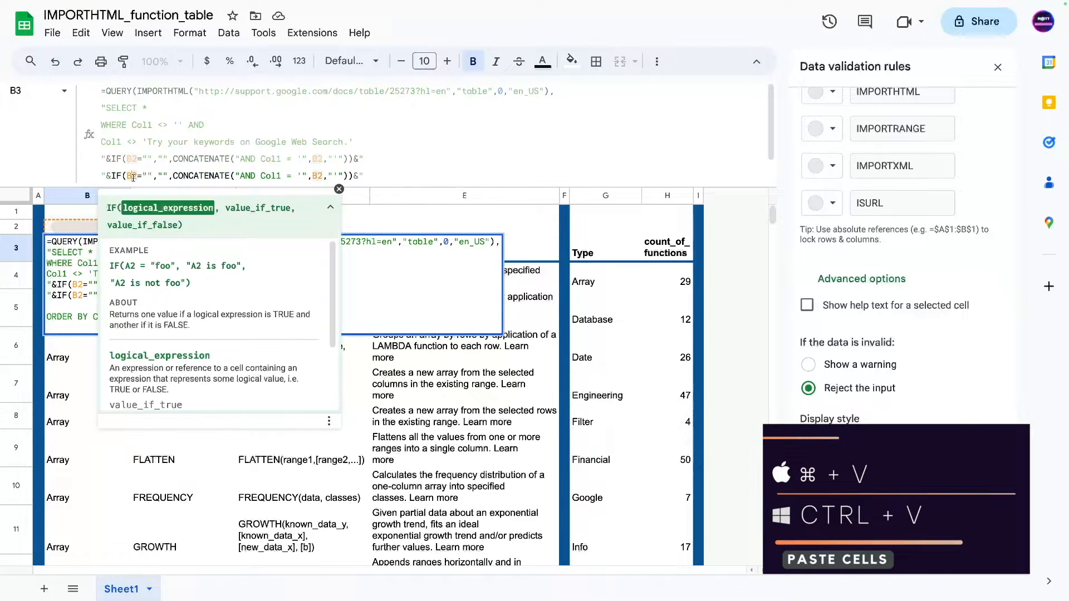
key(BackSpace)
text(C)
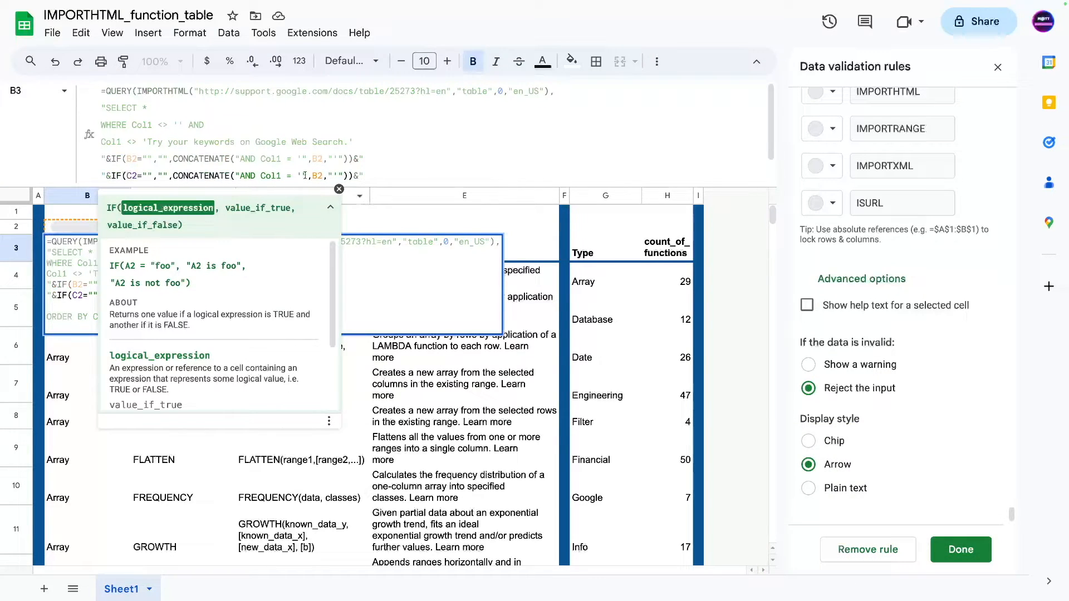
click(318, 174)
key(BackSpace)
text(C)
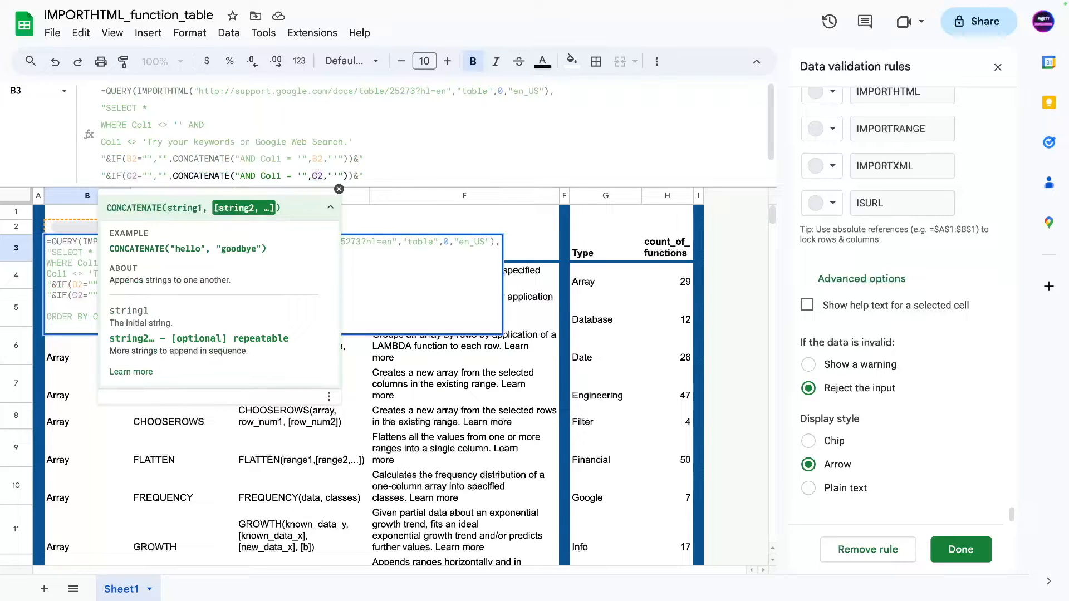
click(275, 174)
key(BackSpace)
text(2)
key(Return)
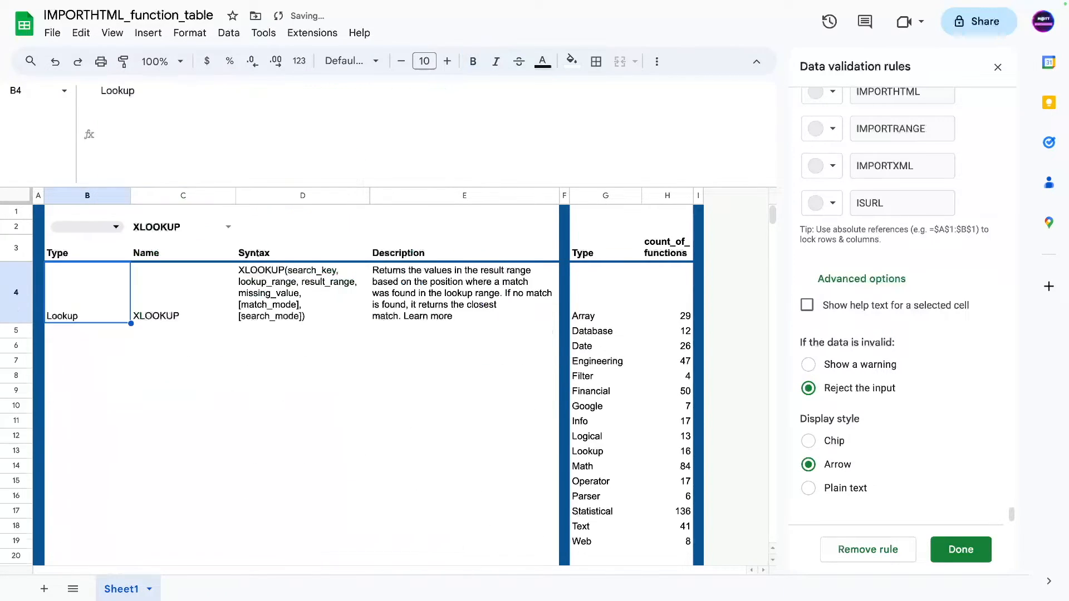
- Review the filtered function row against the name filter, and clear the XLOOKUP selection from C2
click(102, 331)
click(158, 310)
click(101, 287)
click(167, 230)
click(136, 312)
click(109, 291)
click(167, 228)
key(Delete)
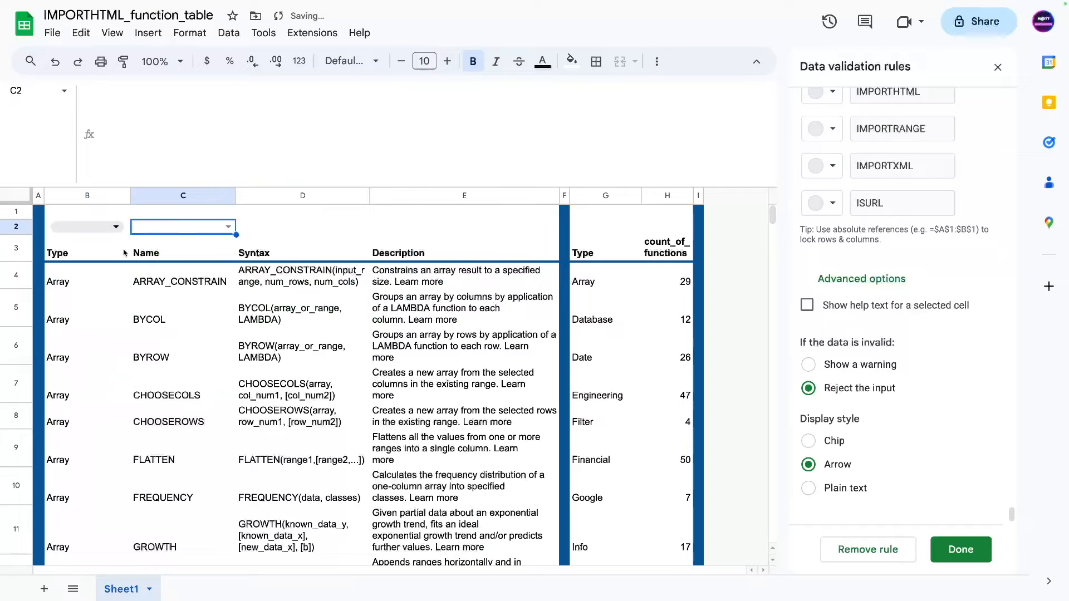
- Examine the unfiltered function table's Type and Name columns together with the name dropdown in C2
scroll(224, 338, down, 5)
scroll(167, 317, up, 5)
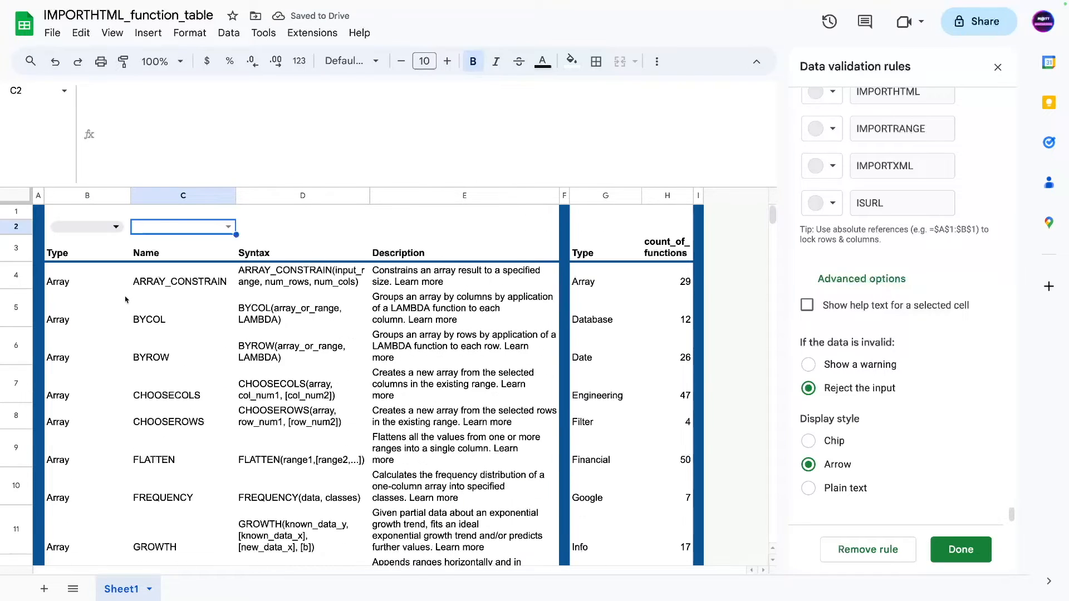
click(114, 301)
click(170, 286)
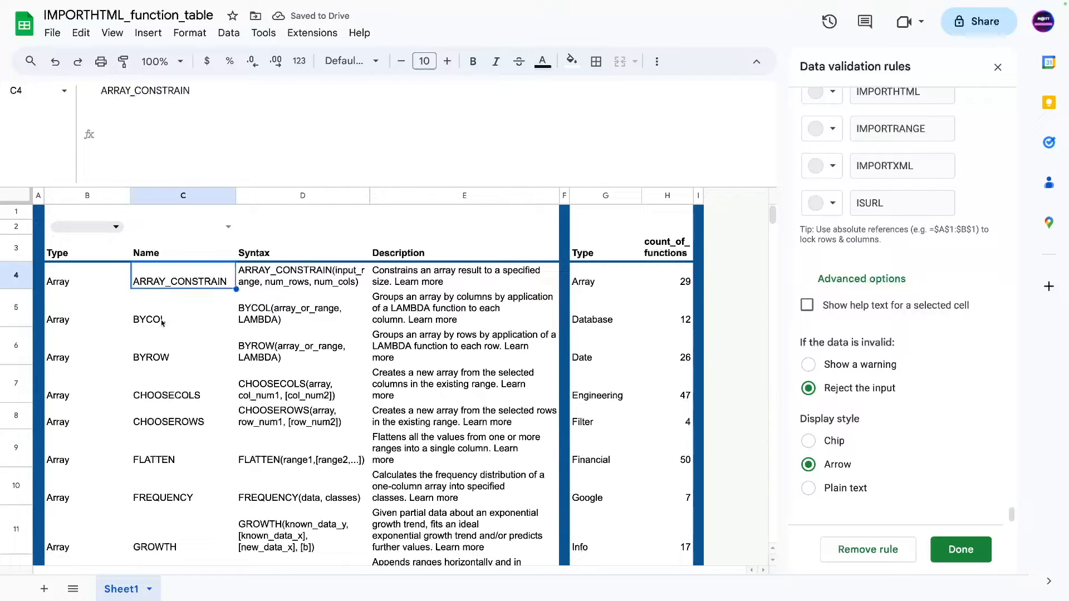
scroll(164, 308, down, 1)
scroll(218, 234, up, 1)
click(228, 228)
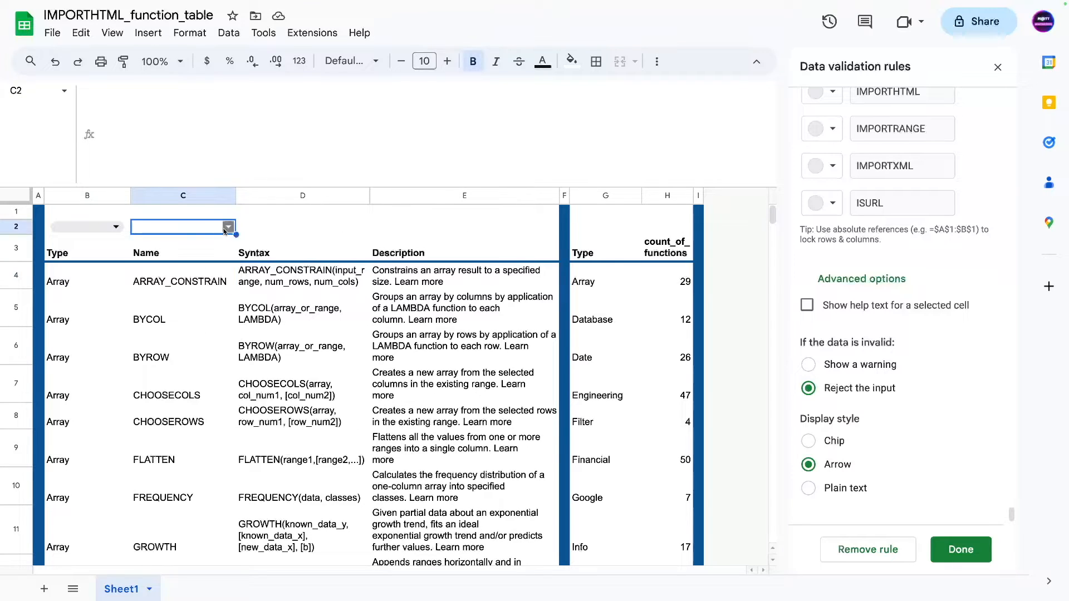
click(268, 231)
drag(189, 279, 157, 328)
scroll(158, 334, up, 4)
click(79, 279)
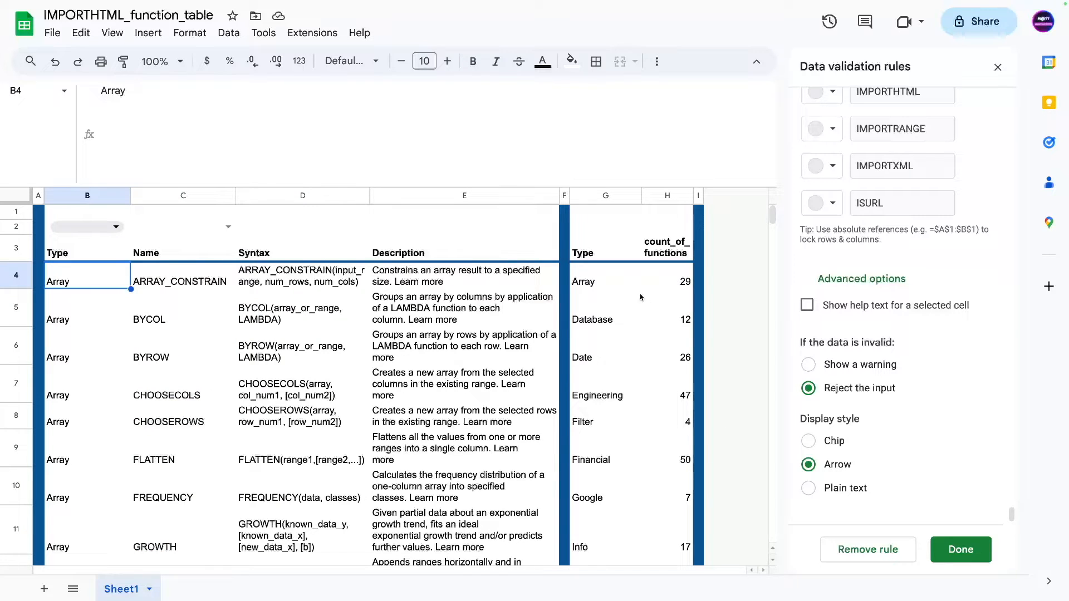
click(589, 287)
click(180, 227)
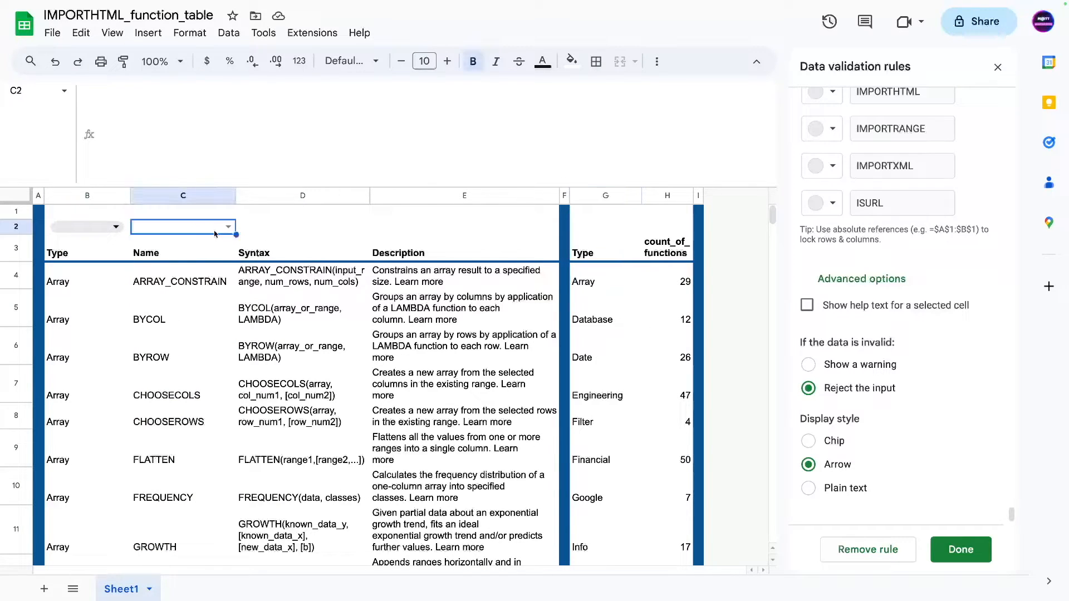
click(229, 226)
click(274, 224)
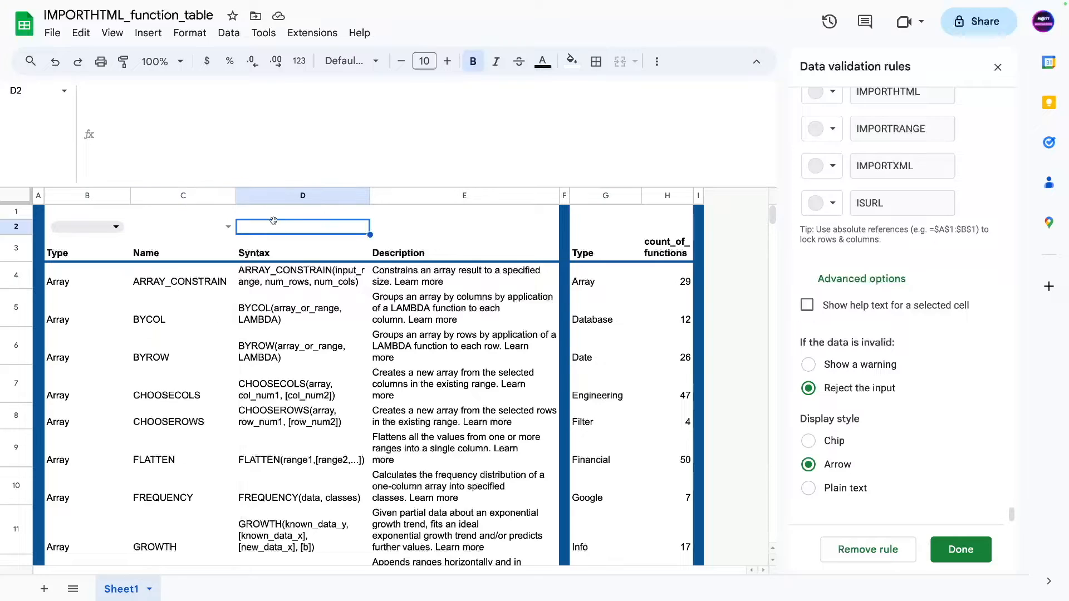
- Filter the table by the type Lookup in B2 and the function VLOOKUP in C2, and check C2's remaining options
click(114, 227)
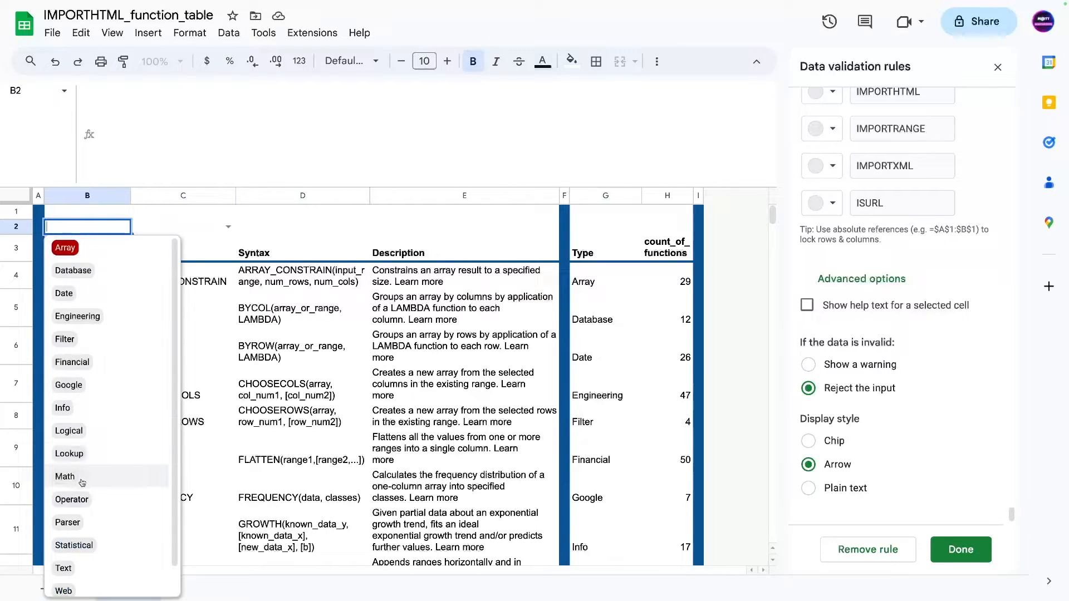
click(78, 456)
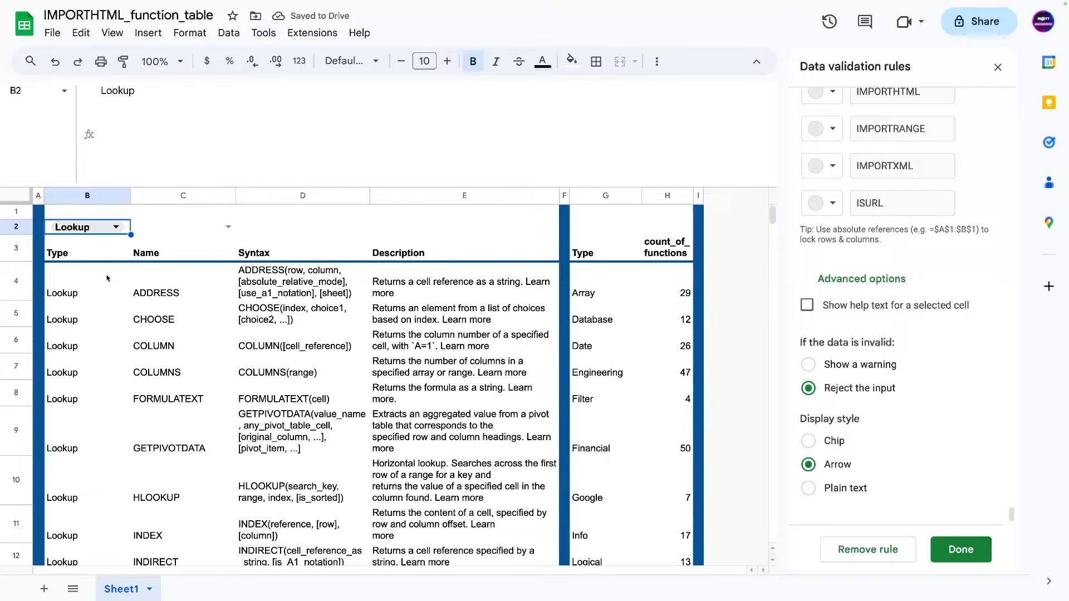
click(228, 226)
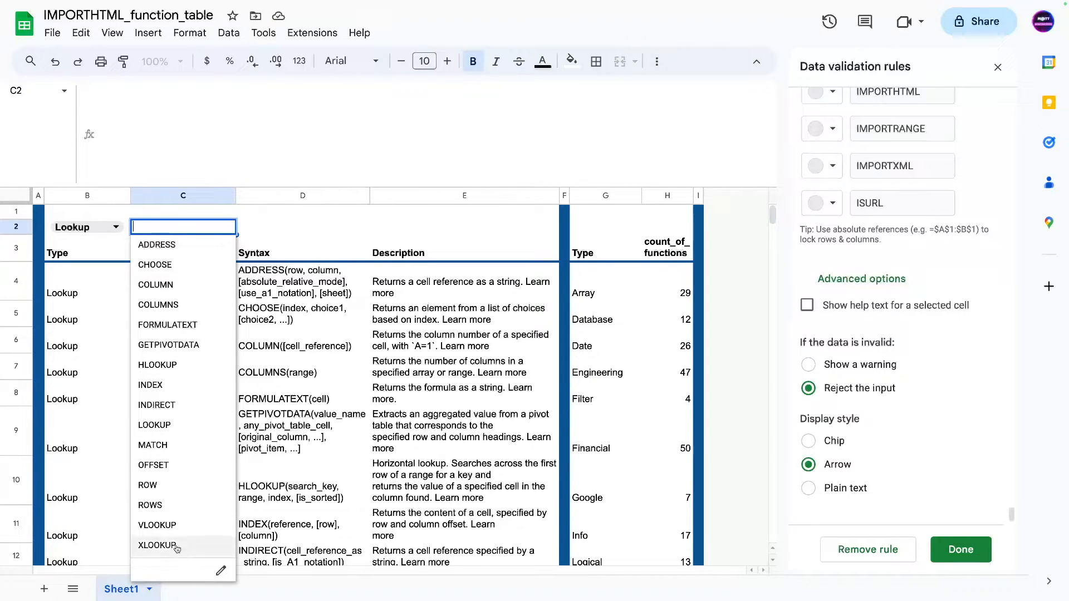
click(167, 524)
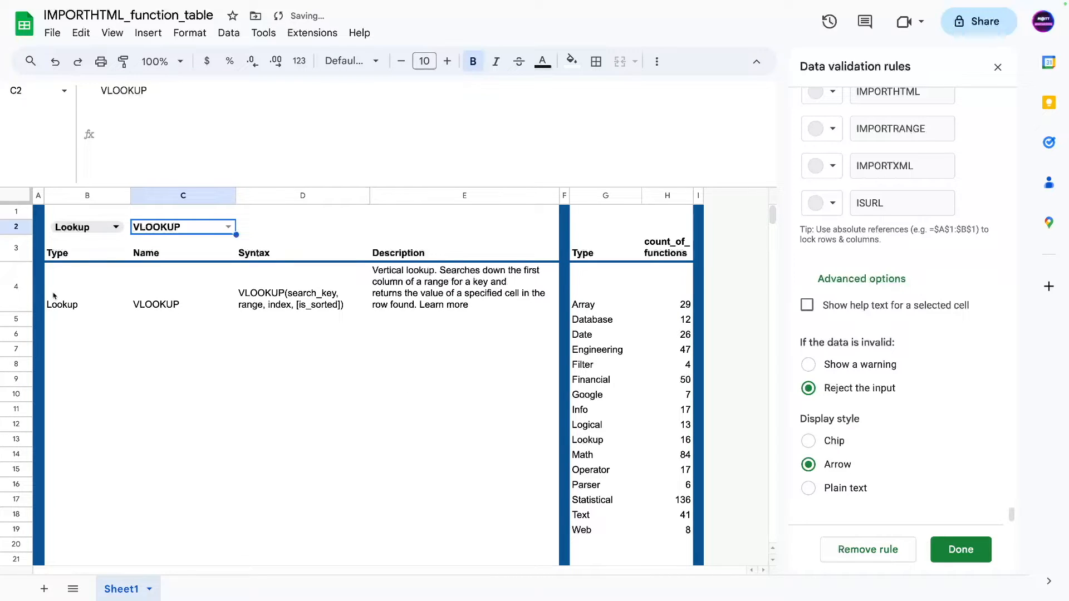
click(227, 228)
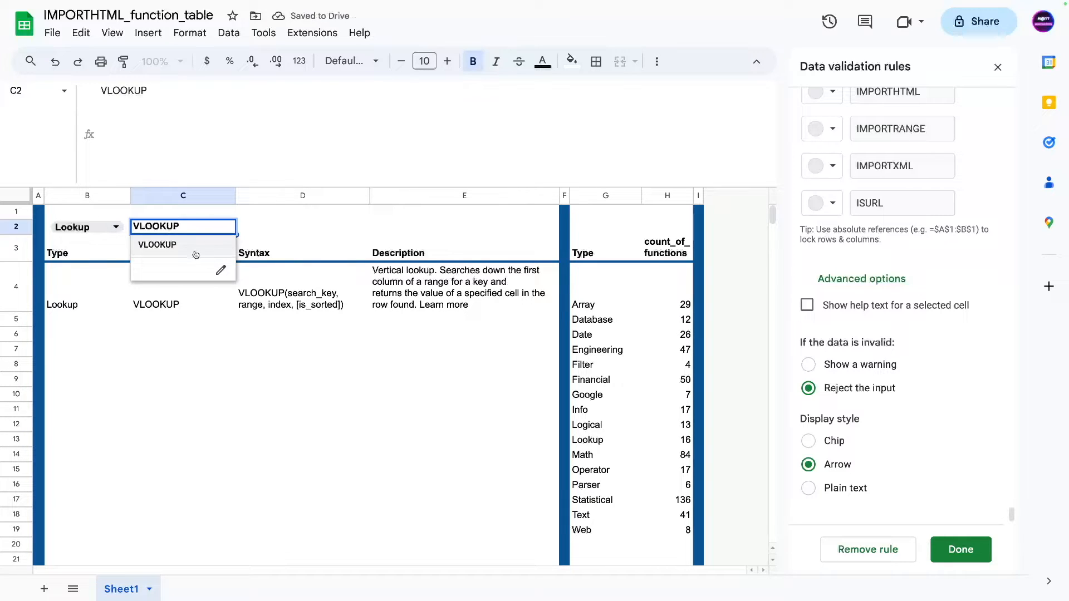
click(212, 249)
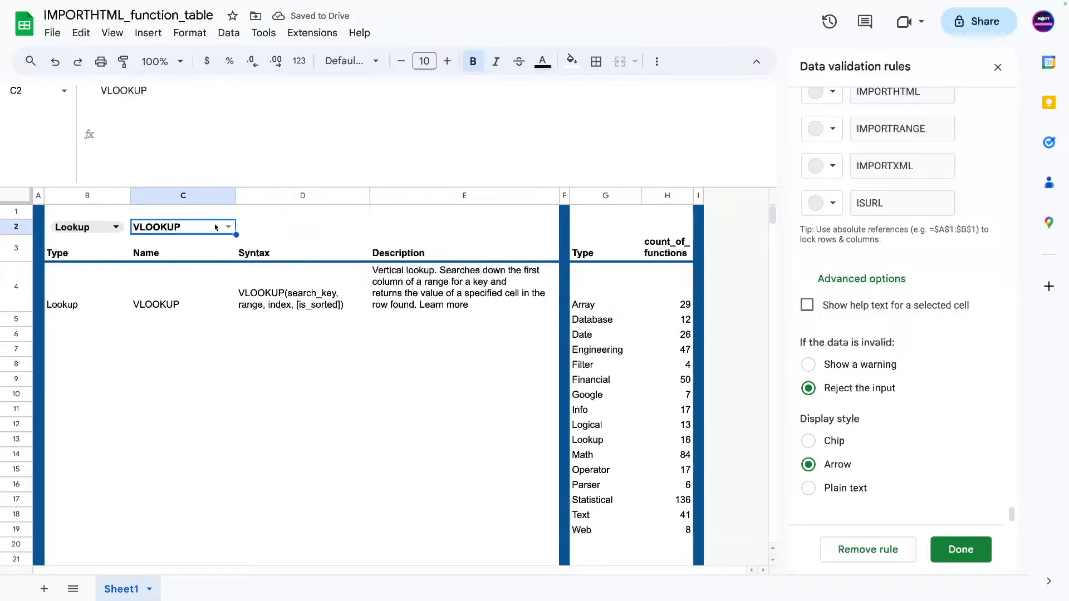
- Clear the type selection in B2 and the function name selection in C2
click(128, 225)
key(Delete)
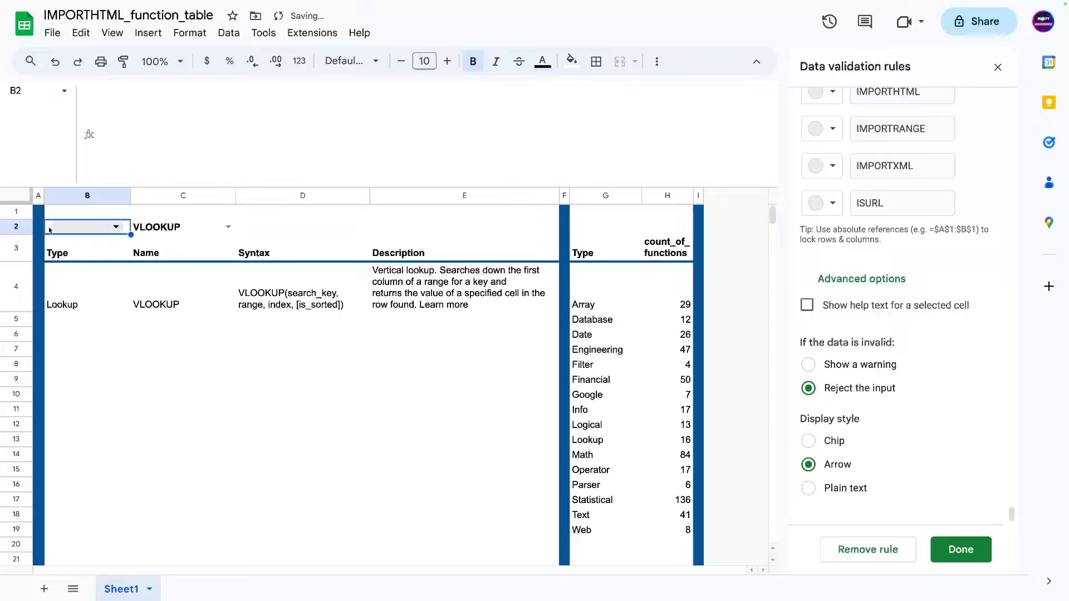
click(210, 230)
key(Delete)
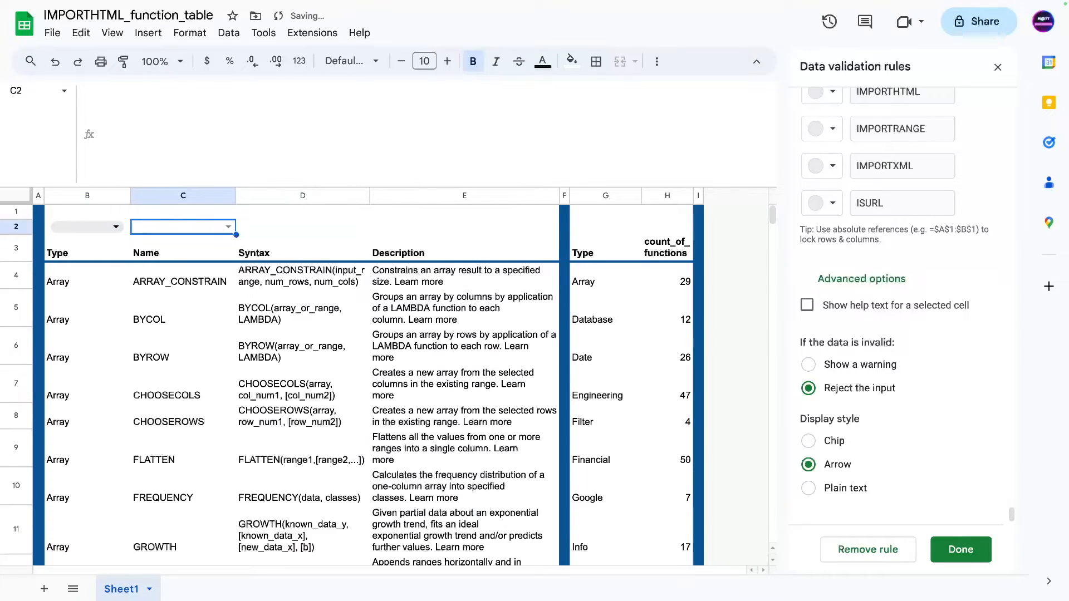
- Filter the function table by the name BYROW in C2 while leaving the type filter in B2 empty
click(123, 254)
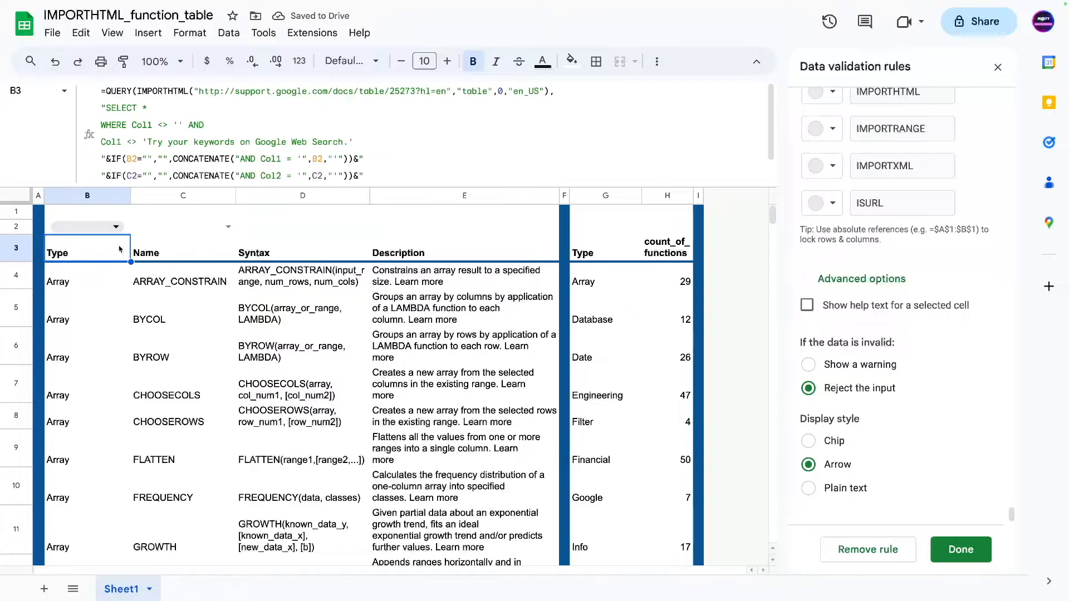
double_click(229, 228)
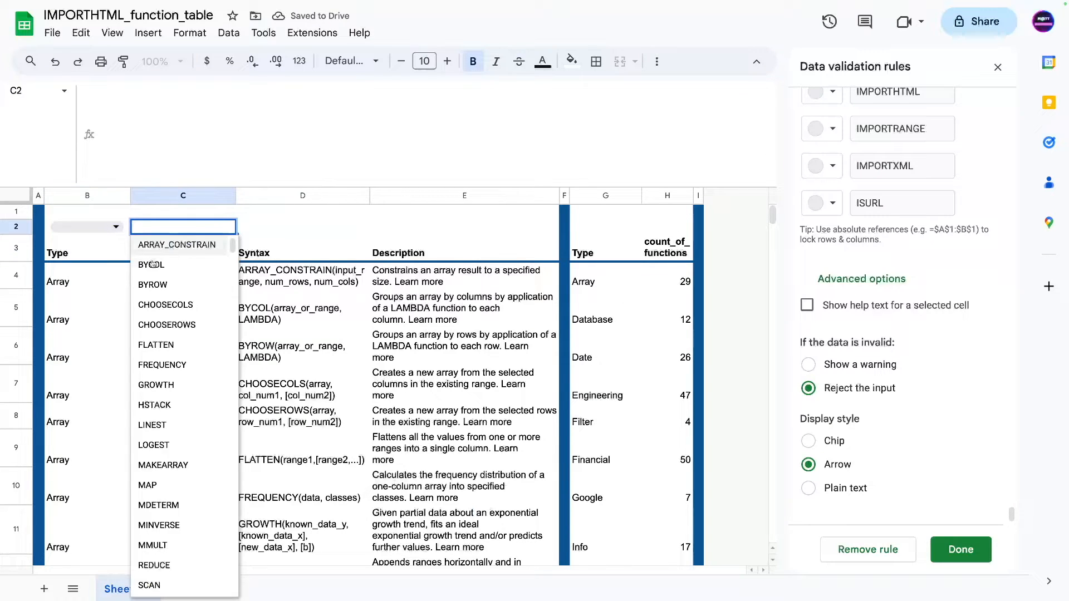
click(162, 287)
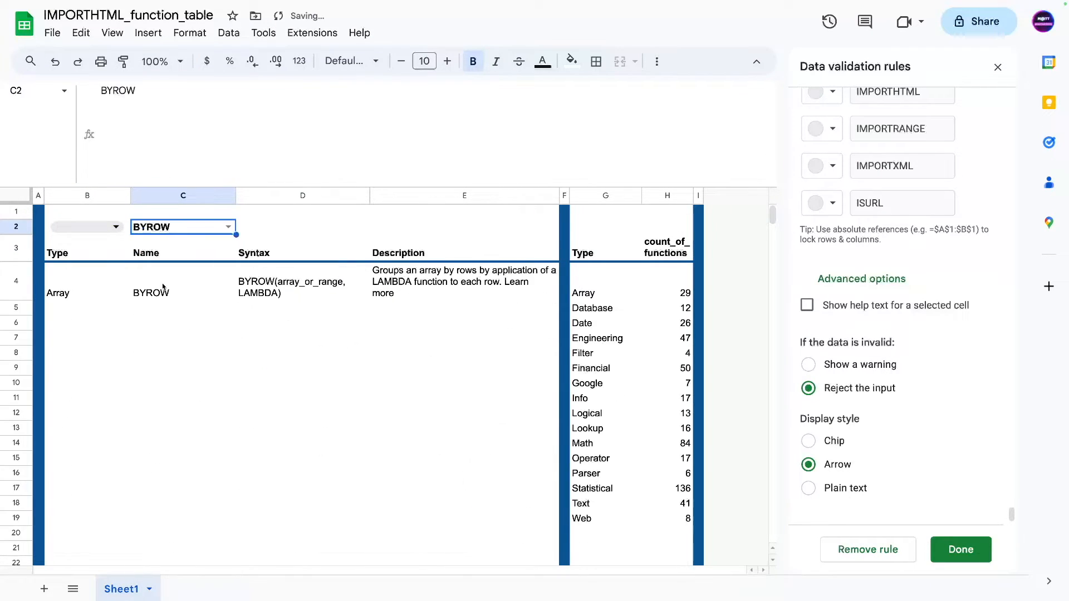
- Compare the type options offered in B2's dropdown with the Type list in G4:G19
double_click(102, 228)
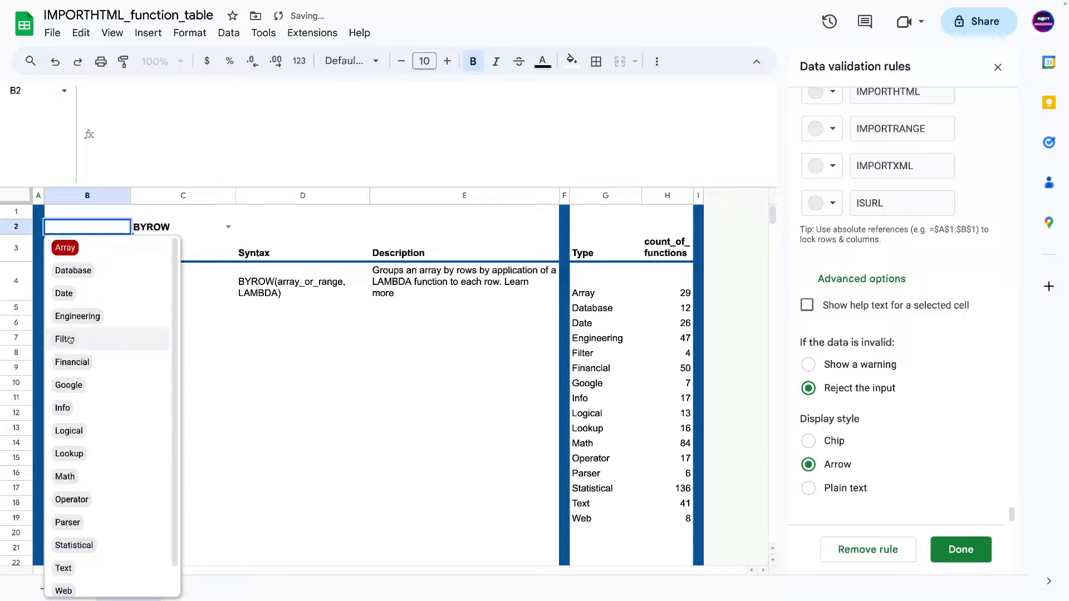
scroll(83, 489, down, 1)
scroll(88, 412, up, 1)
click(565, 295)
drag(580, 293, 582, 490)
scroll(422, 266, up, 1)
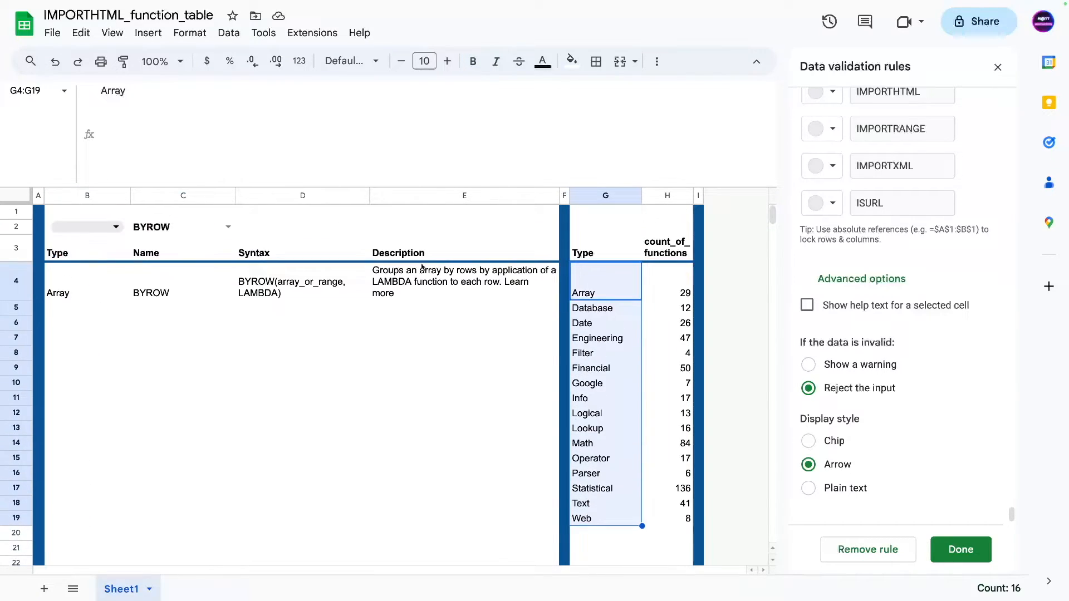
click(115, 227)
scroll(132, 401, down, 1)
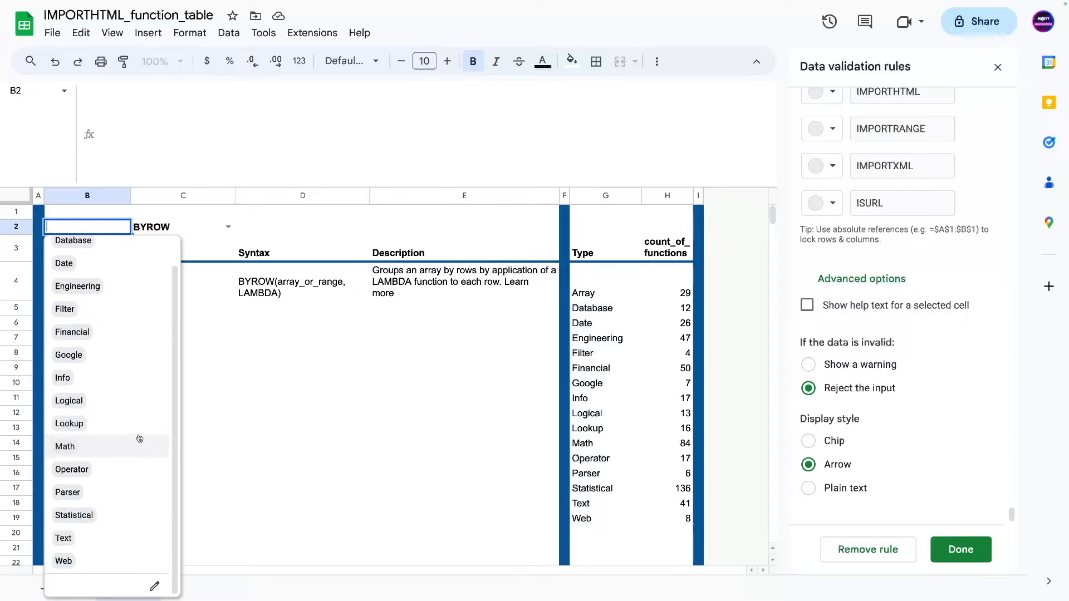
click(228, 230)
click(113, 225)
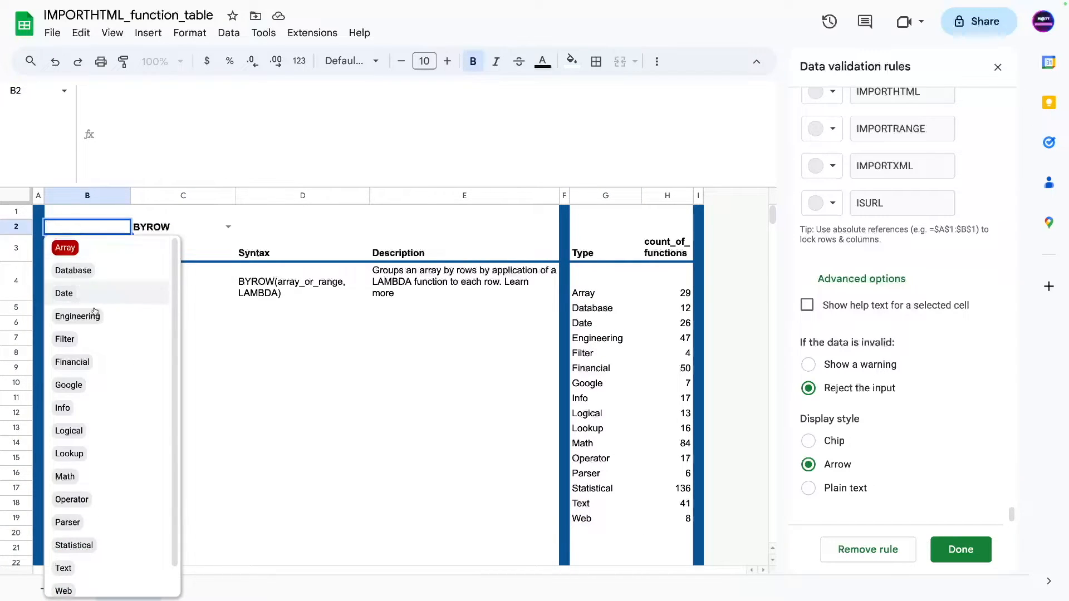
- Set the type filter in B2 to Info with BYROW kept in C2, and check C2's validation flag and the table rows
click(101, 408)
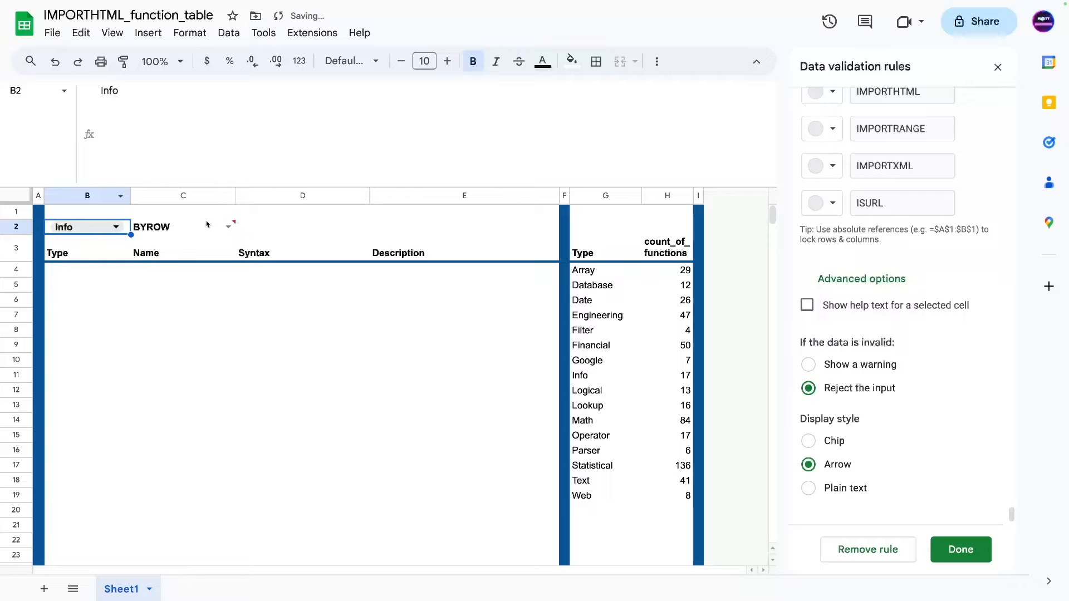
click(173, 228)
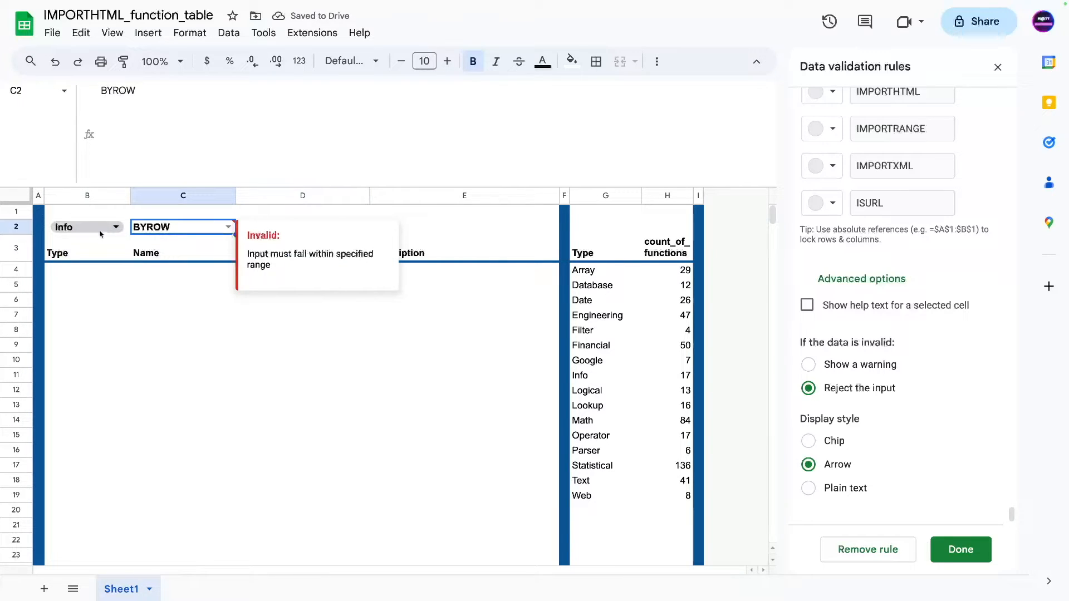
click(172, 243)
click(40, 299)
click(65, 284)
click(76, 273)
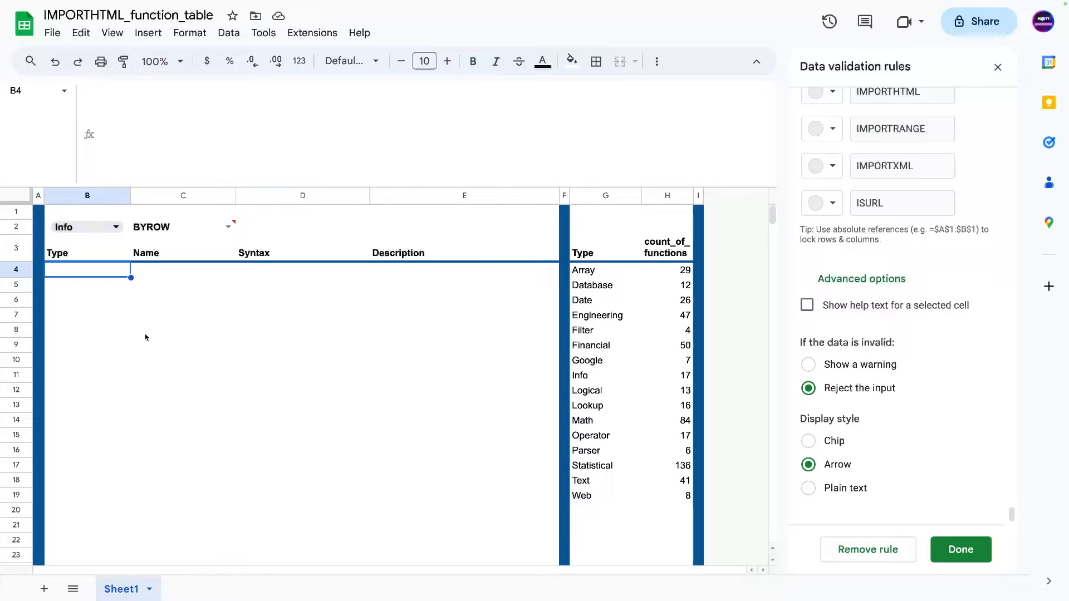
- Clear the function name in C2 and the type in B2, and check the name options offered in C2
click(179, 227)
key(Delete)
click(164, 248)
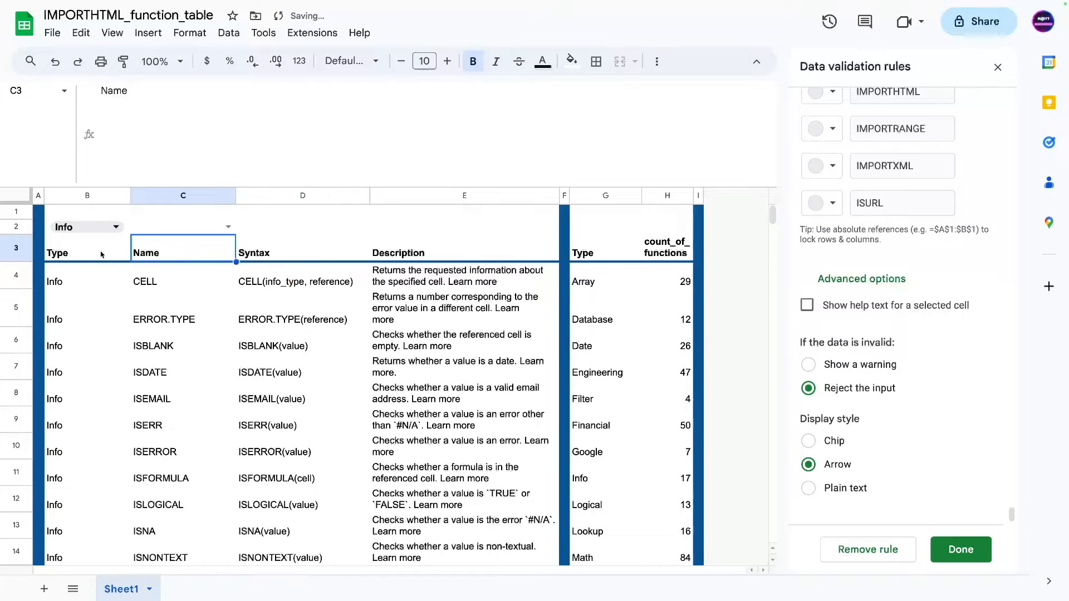
click(106, 251)
click(121, 226)
click(133, 215)
click(127, 216)
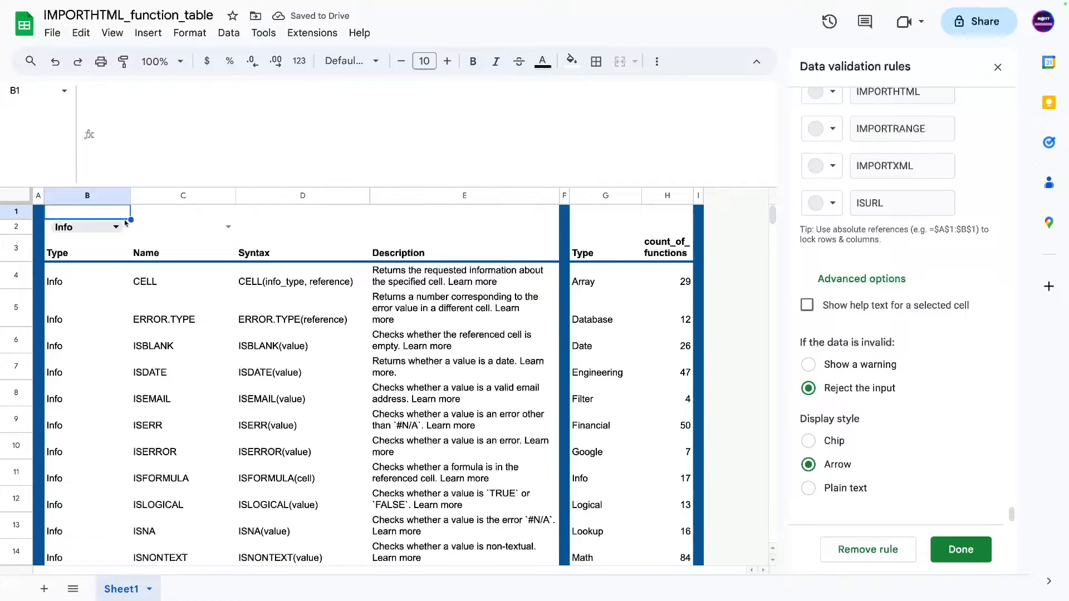
click(126, 228)
key(Delete)
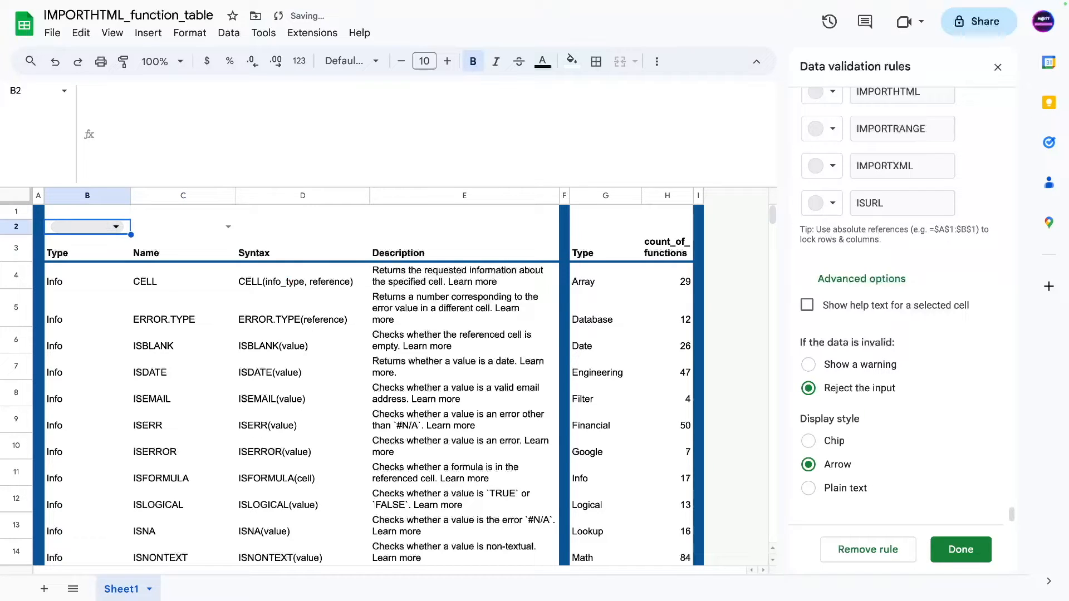
click(202, 226)
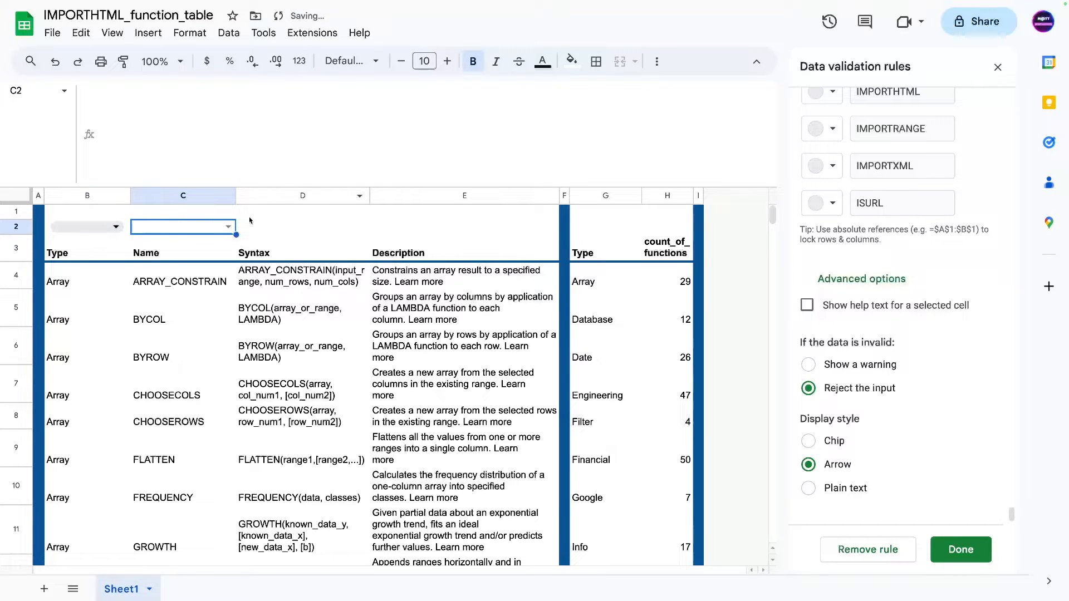
click(229, 227)
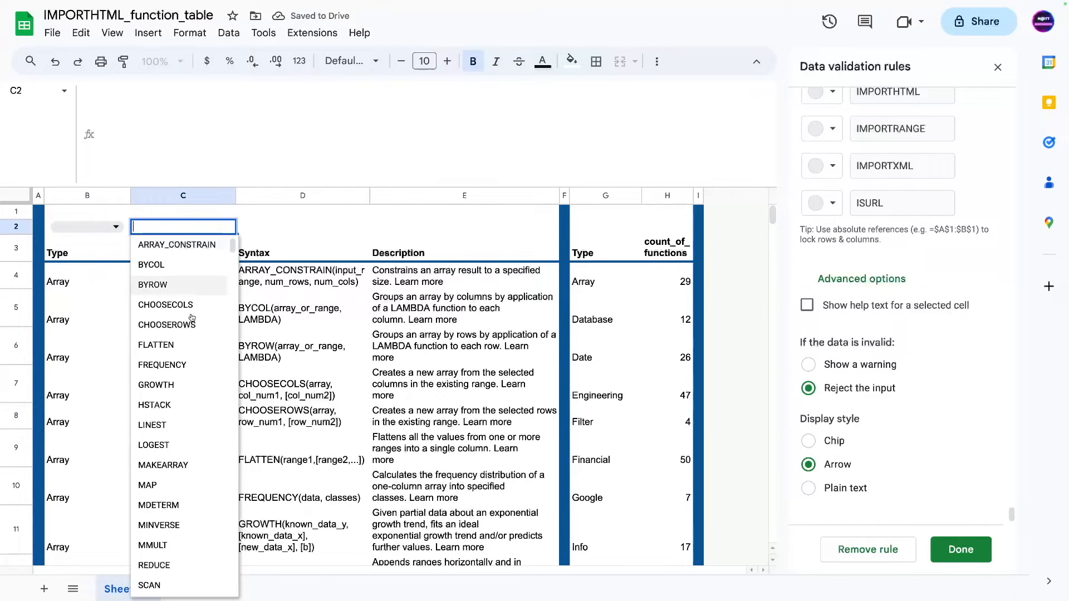
- Enter the formula =counta(B4:B) in D2 to count the functions listed in the table
click(297, 233)
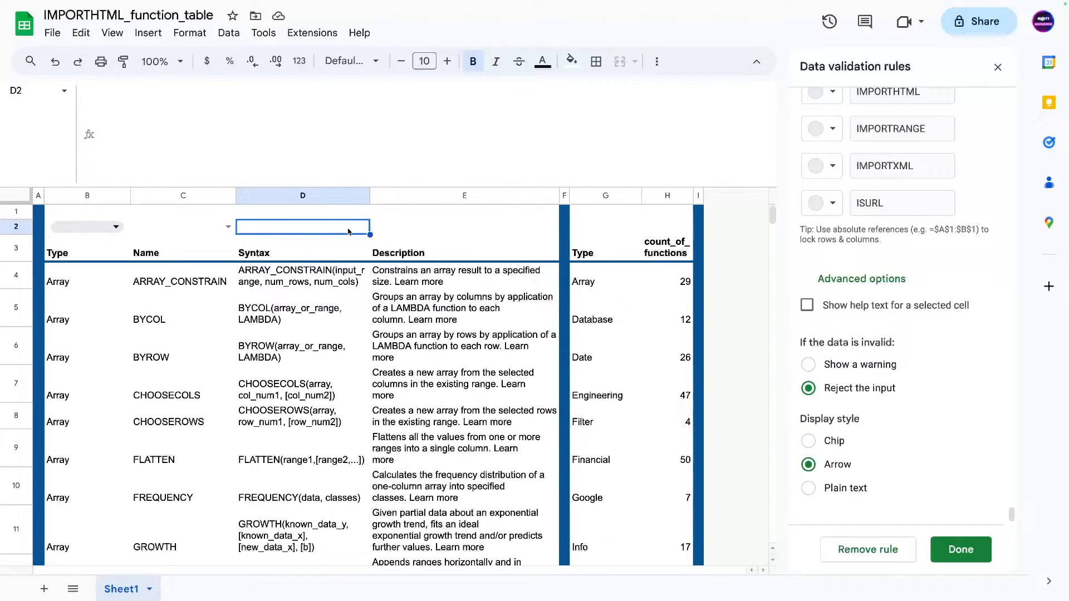
text(=)
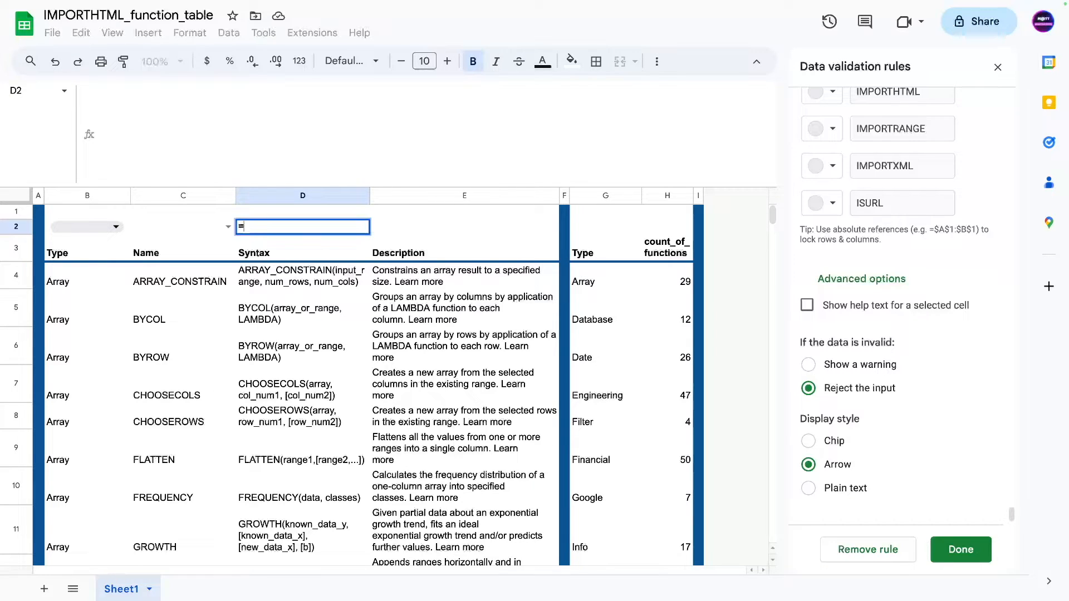
text(counta()
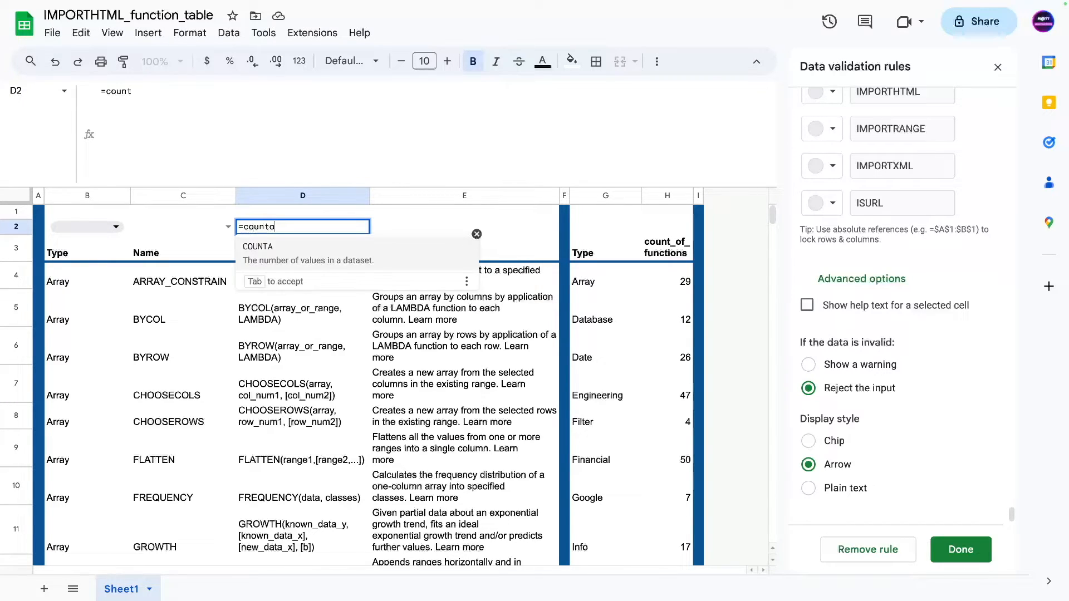
click(71, 280)
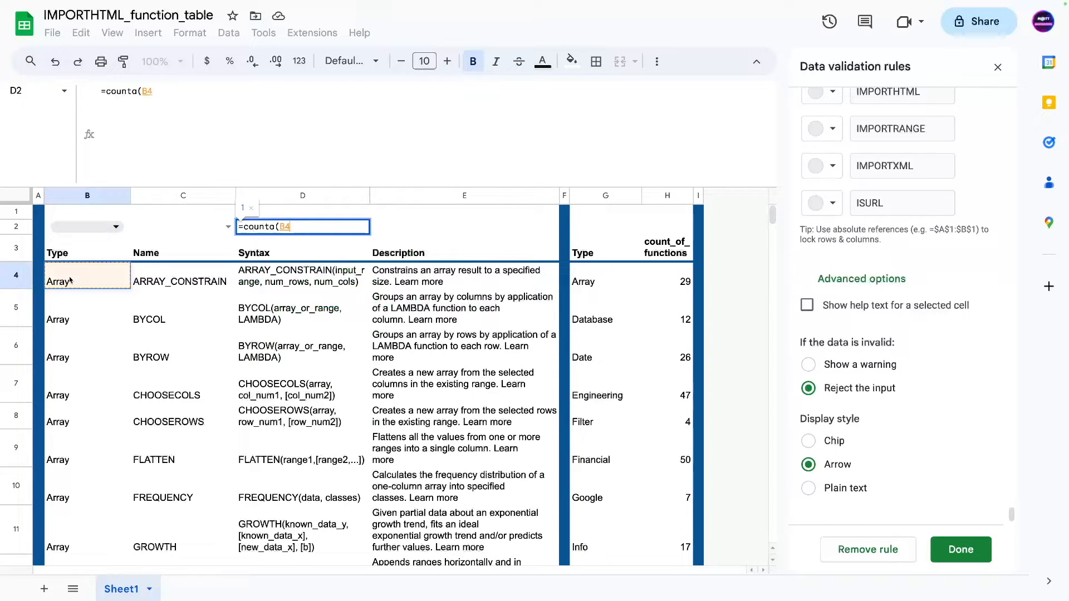
text(:B))
key(Return)
key(Up)
- Label the row 1 cells total_functions in D1, filter_type in B1 and filter_name in C1
click(258, 214)
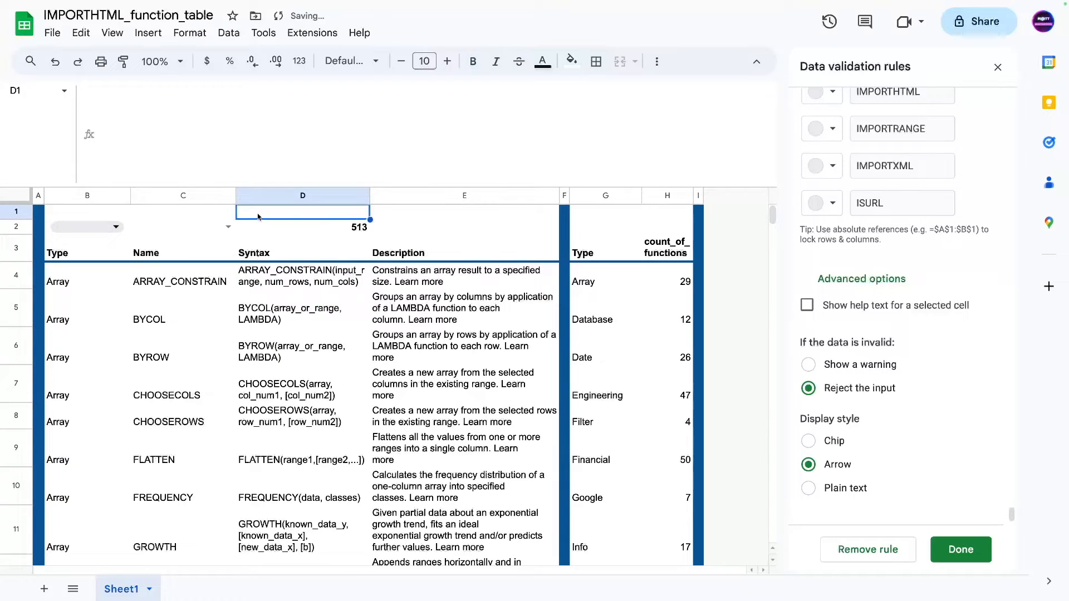
text(total_functions)
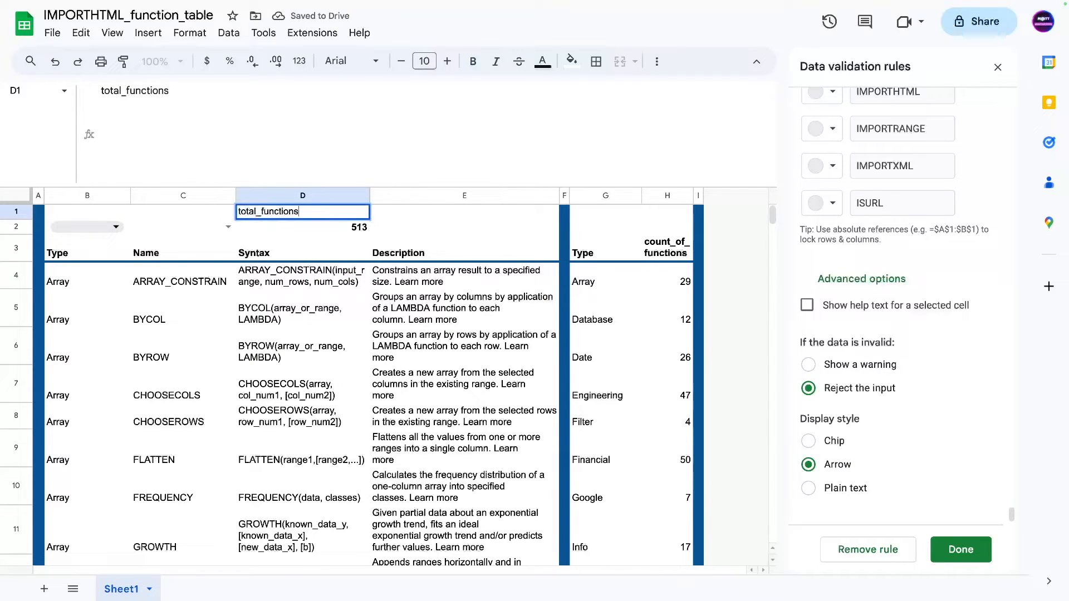
key(Left)
key(Left)
text(filter_type)
key(Tab)
text(filter_name)
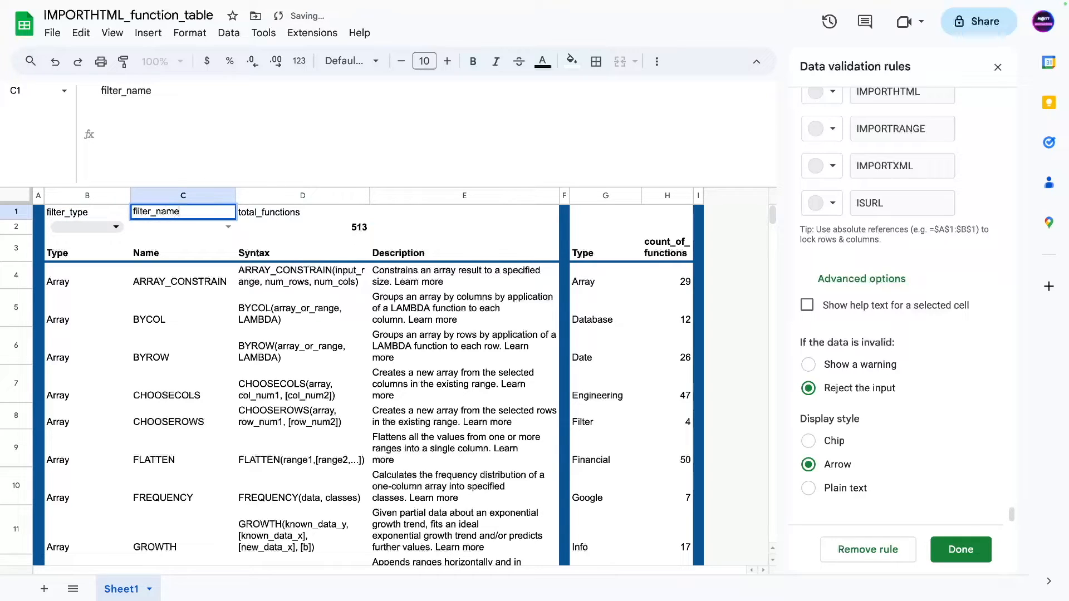
key(Tab)
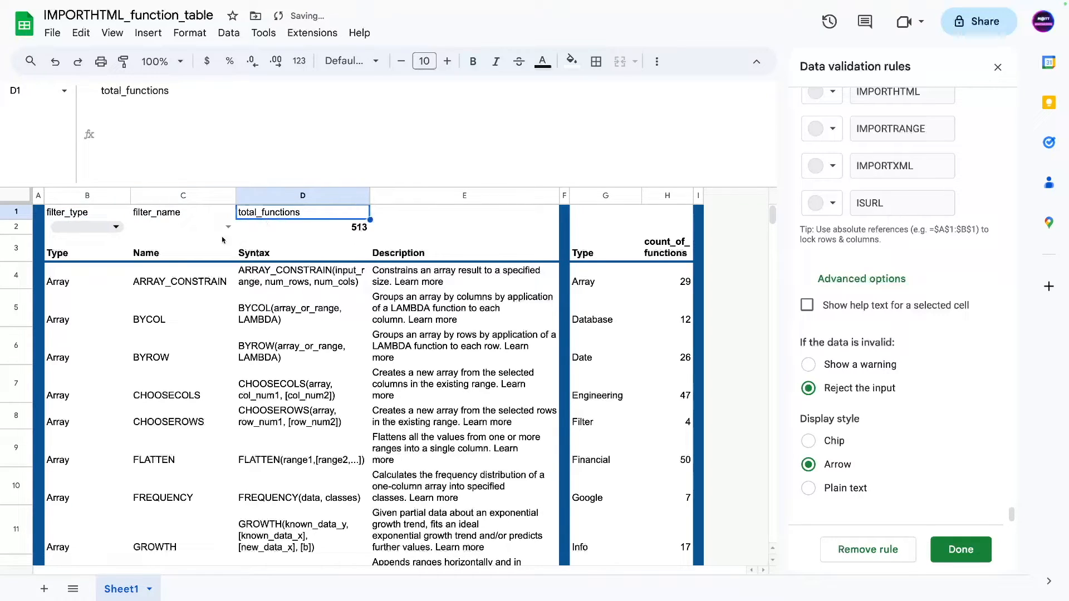
- Filter the table by the type Engineering in B2 and compare D2's total with the Engineering count in the summary table
click(102, 230)
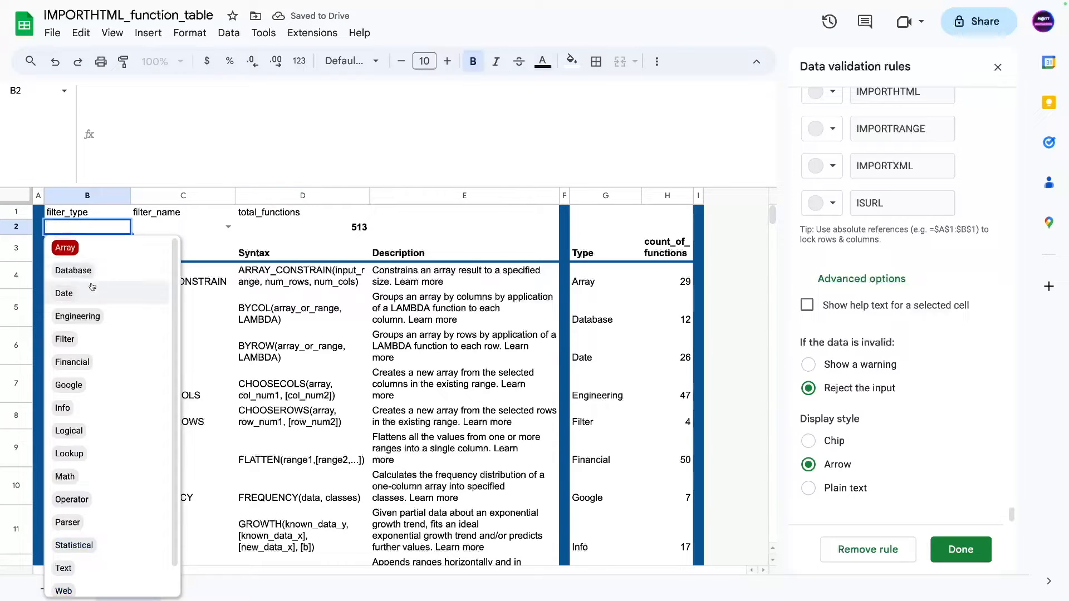
click(96, 317)
click(313, 232)
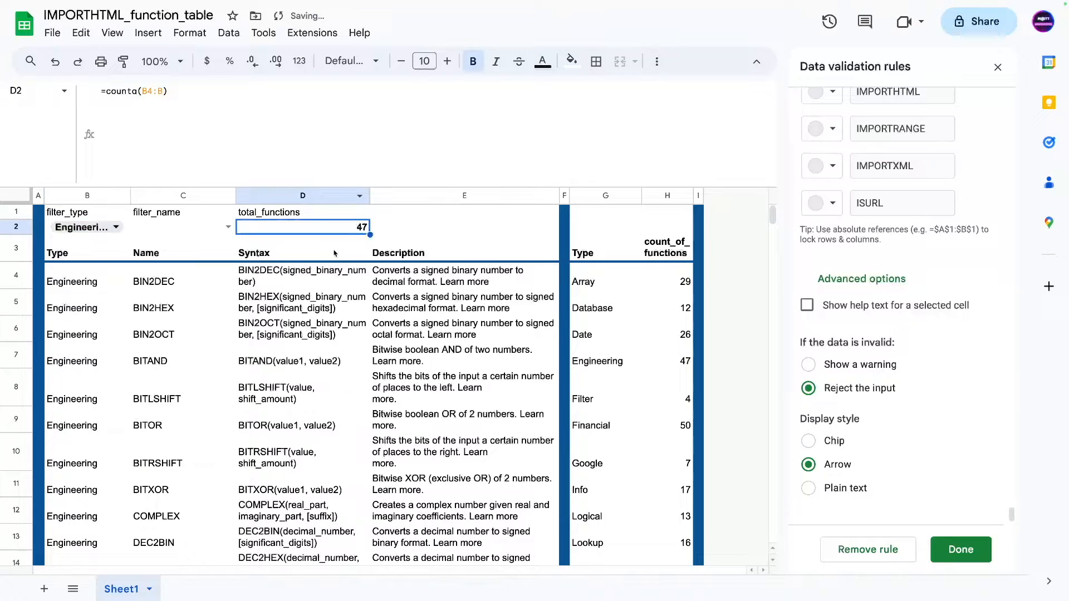
click(611, 363)
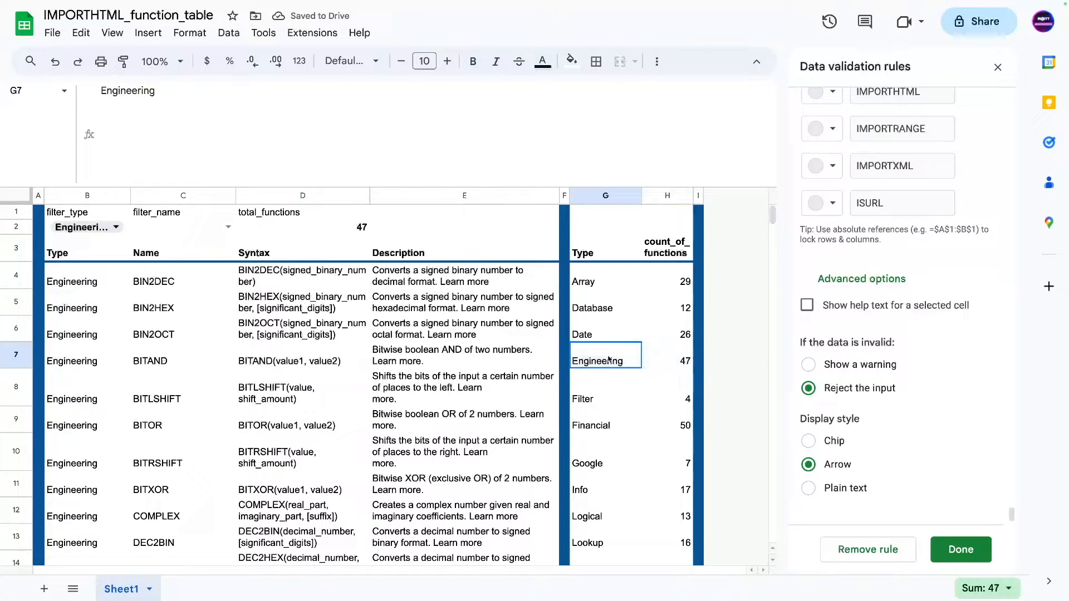
scroll(596, 446, down, 5)
scroll(613, 379, up, 5)
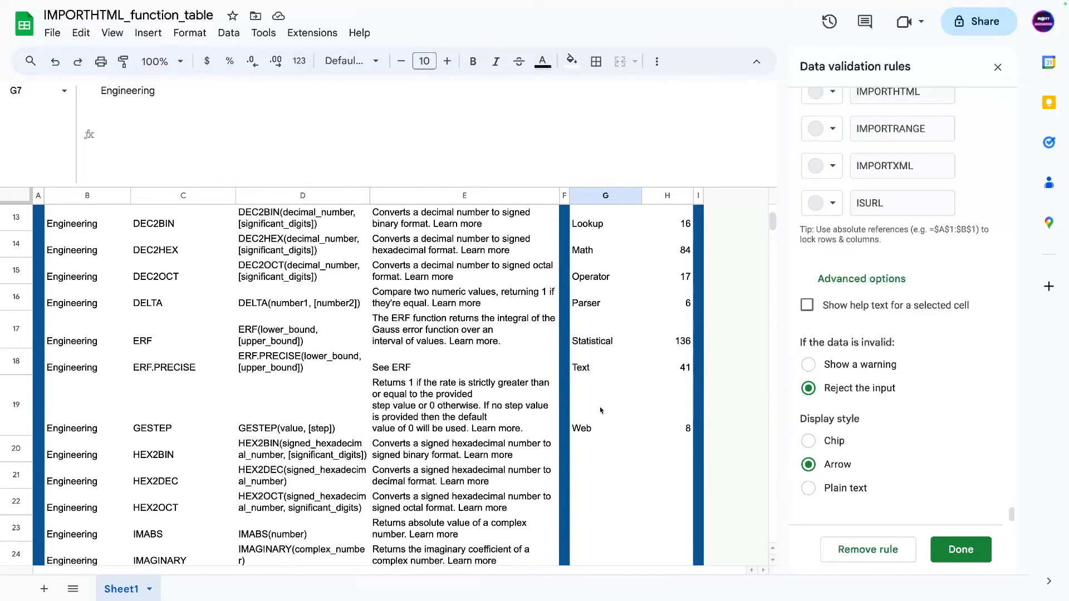
click(431, 337)
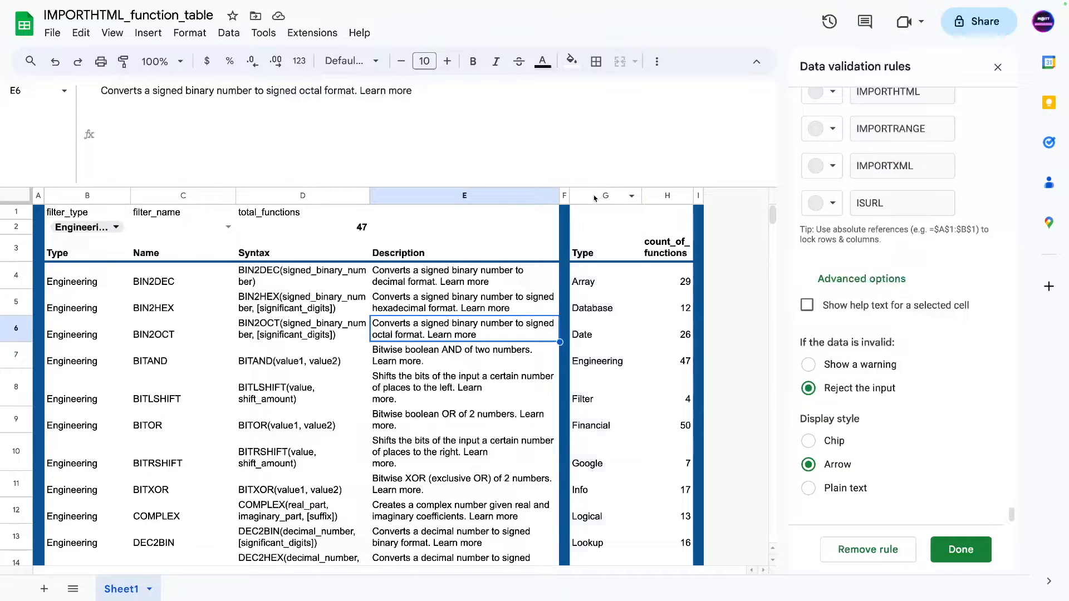
- Group columns G to I and collapse the group to hide the type summary table
drag(595, 197, 697, 203)
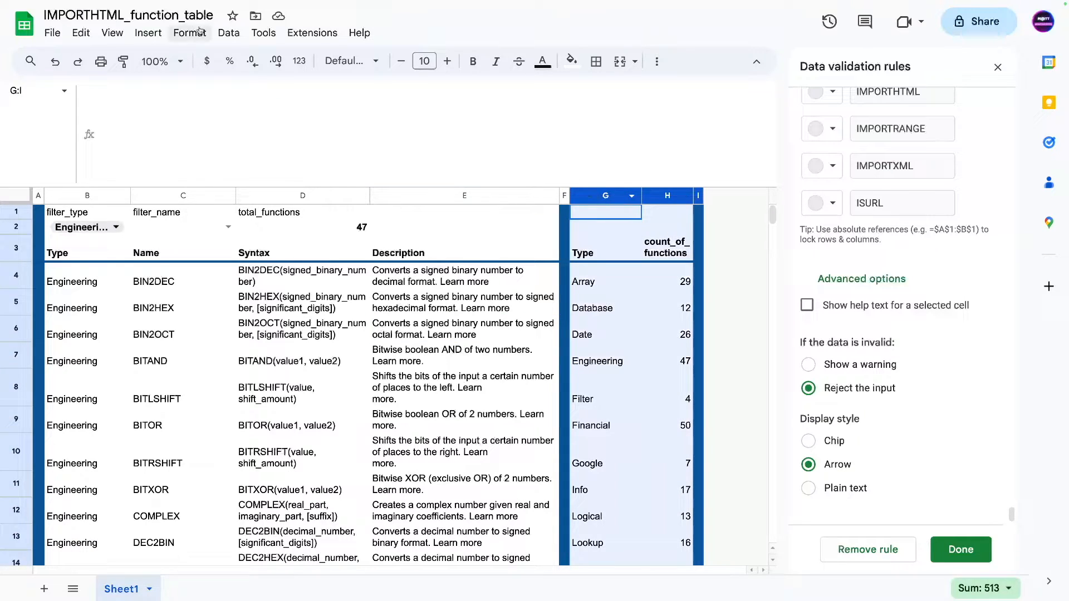
click(180, 35)
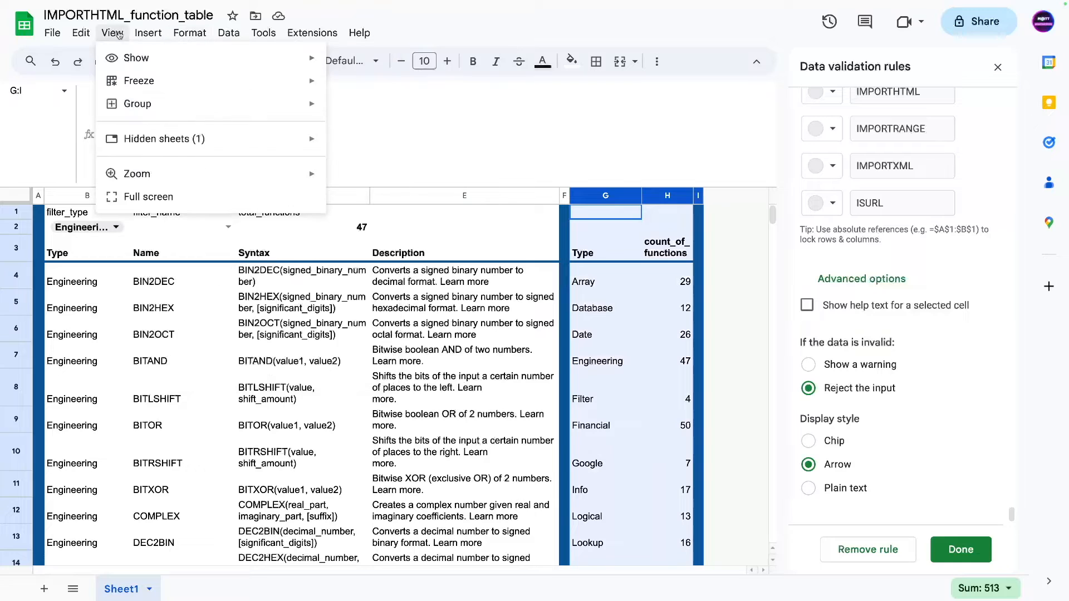
mouse_move(123, 32)
mouse_move(143, 106)
click(467, 108)
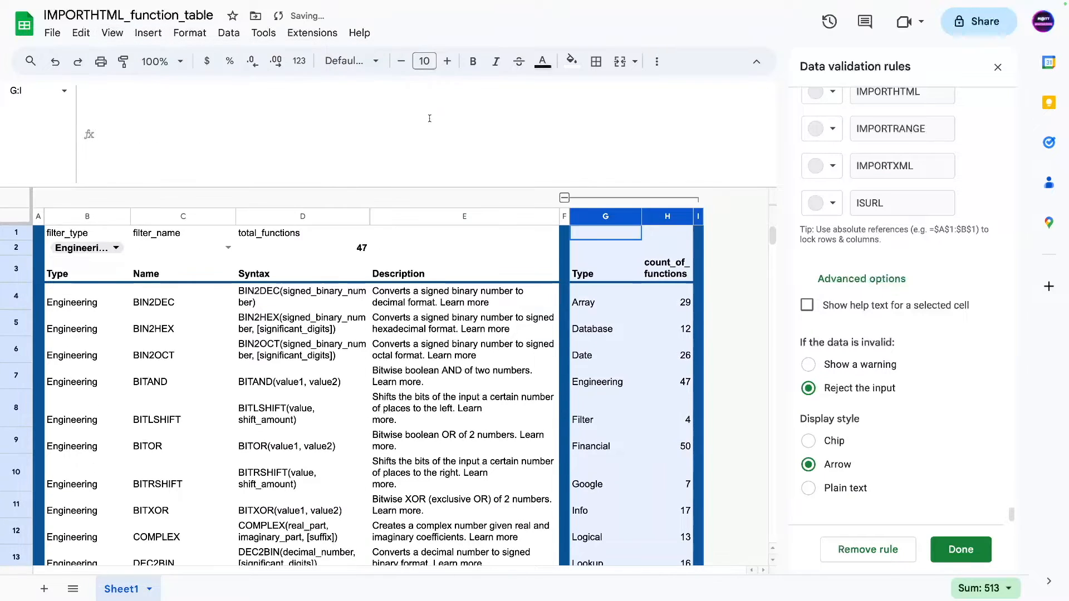
click(564, 197)
click(349, 295)
scroll(139, 234, down, 1)
scroll(128, 239, up, 1)
- Set the type filter in B2 to Database and check the function total in D2
click(107, 248)
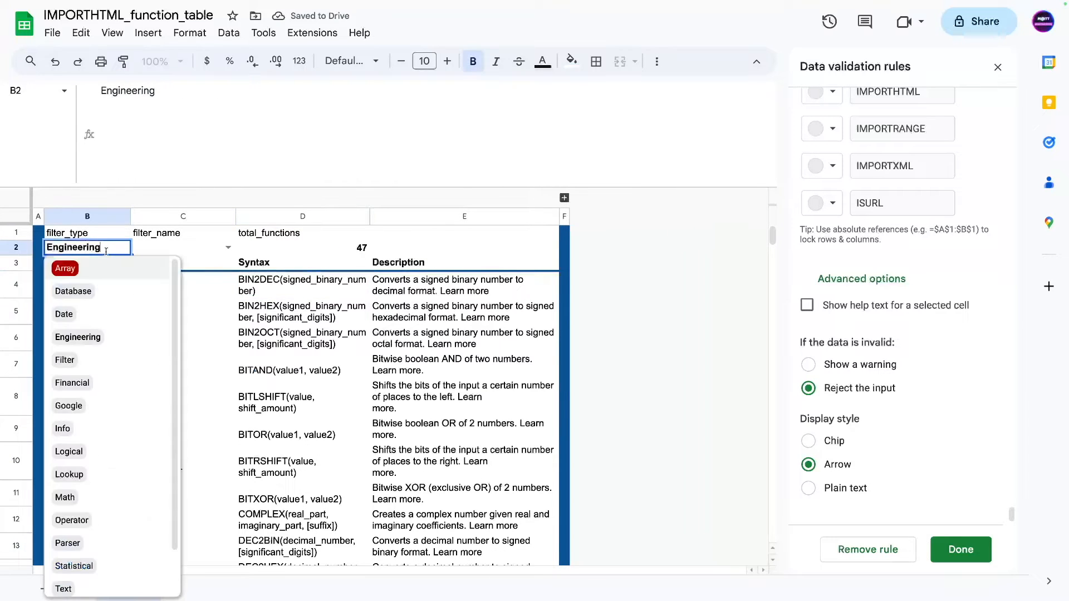
click(85, 337)
click(99, 250)
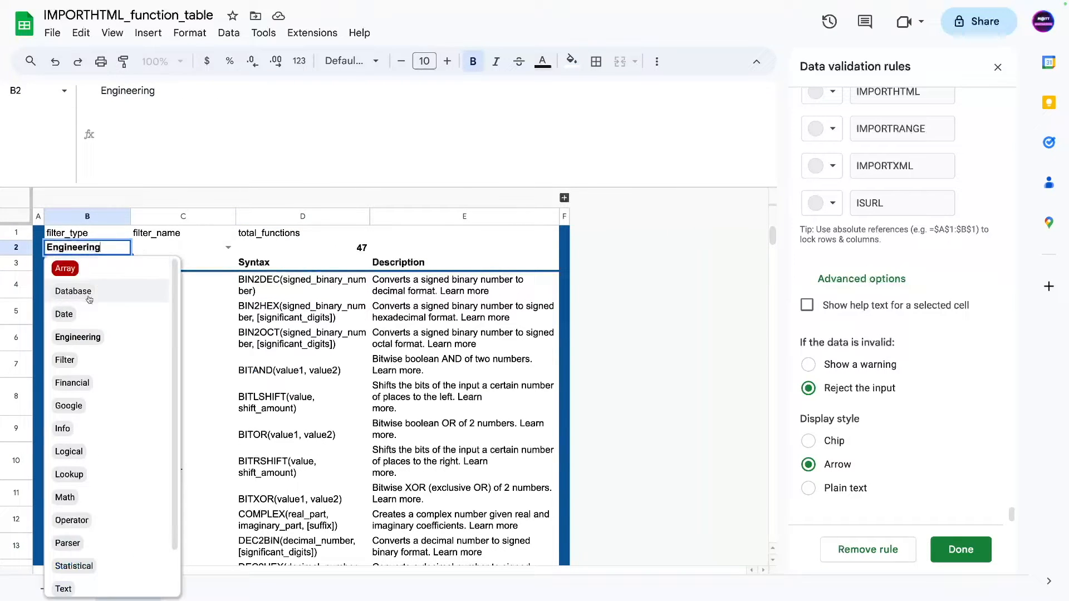
click(76, 298)
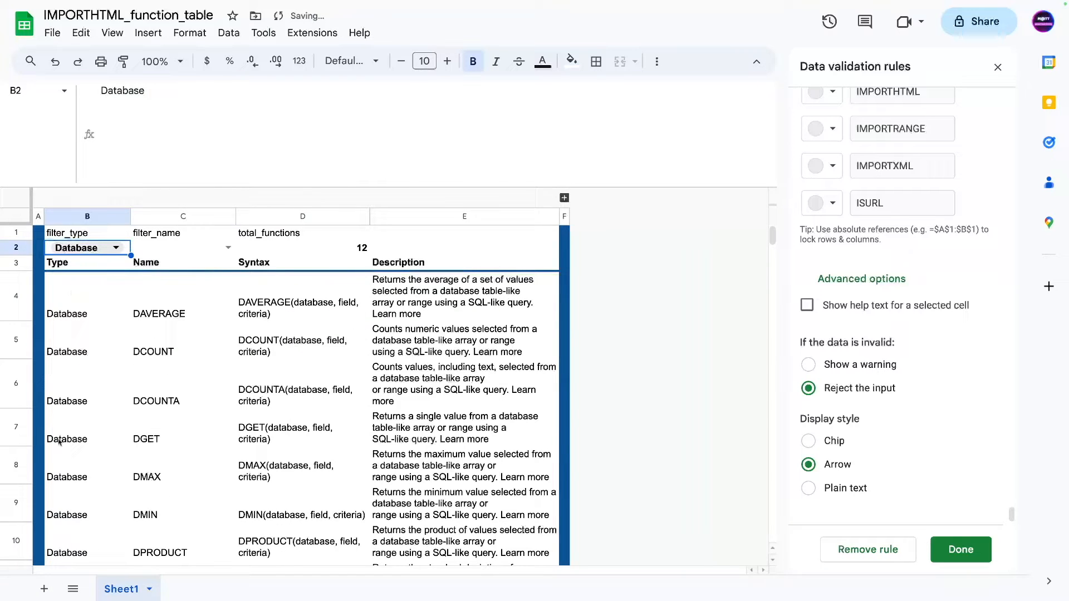
click(344, 248)
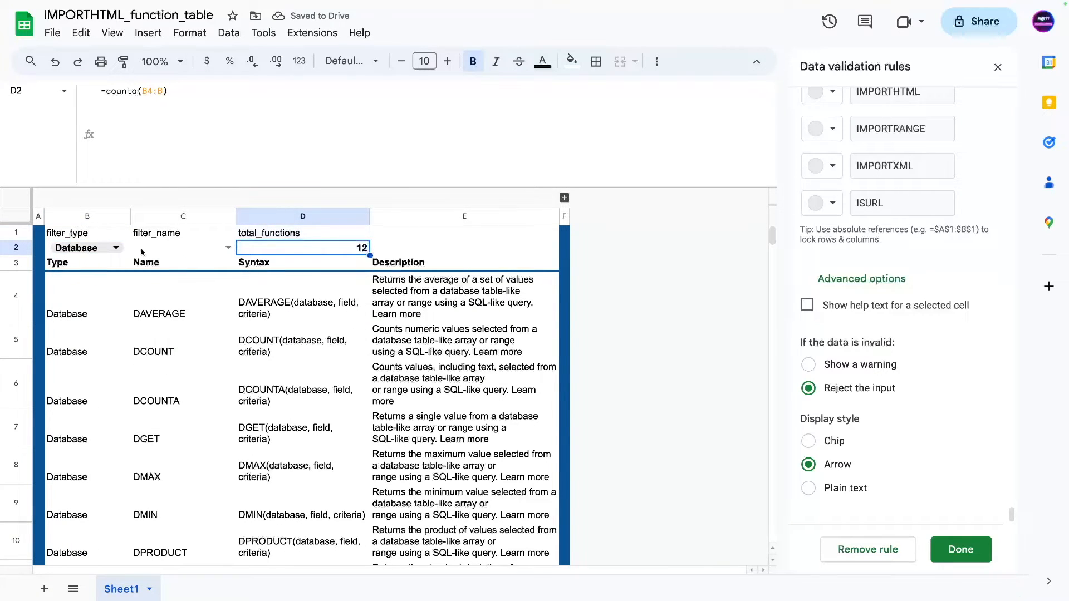
- Clear the type filter in B2 and check the function total in D2
click(129, 248)
key(Delete)
click(202, 276)
click(356, 248)
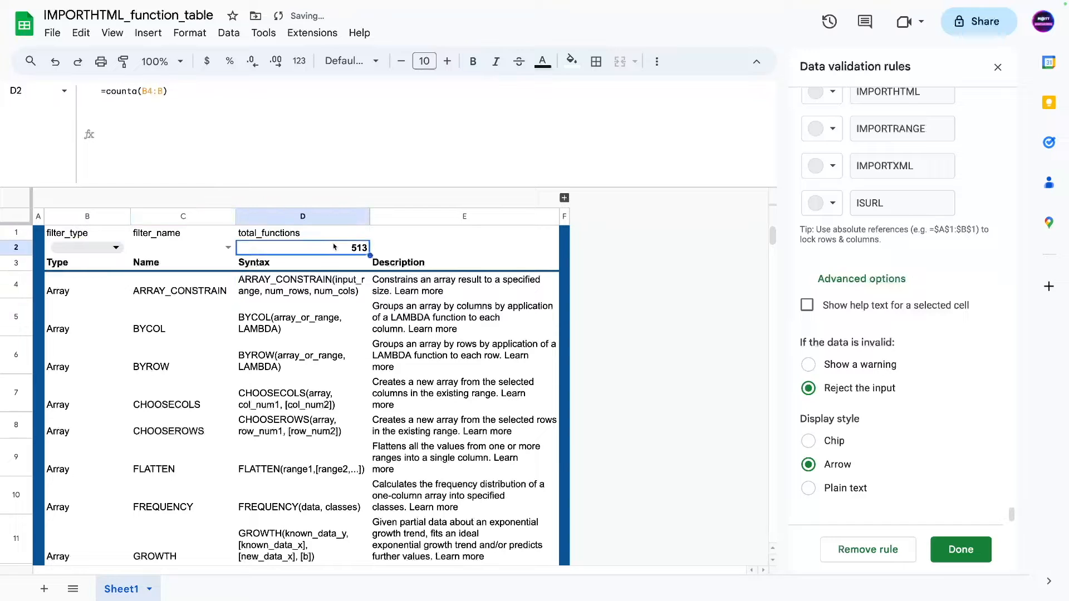
- Expand the grouped columns G to I to view the type summary table, and collapse the group again
click(564, 197)
scroll(632, 376, down, 3)
scroll(632, 376, up, 3)
click(564, 197)
- Close the data validation rules and bold the cells B1:D3
click(315, 366)
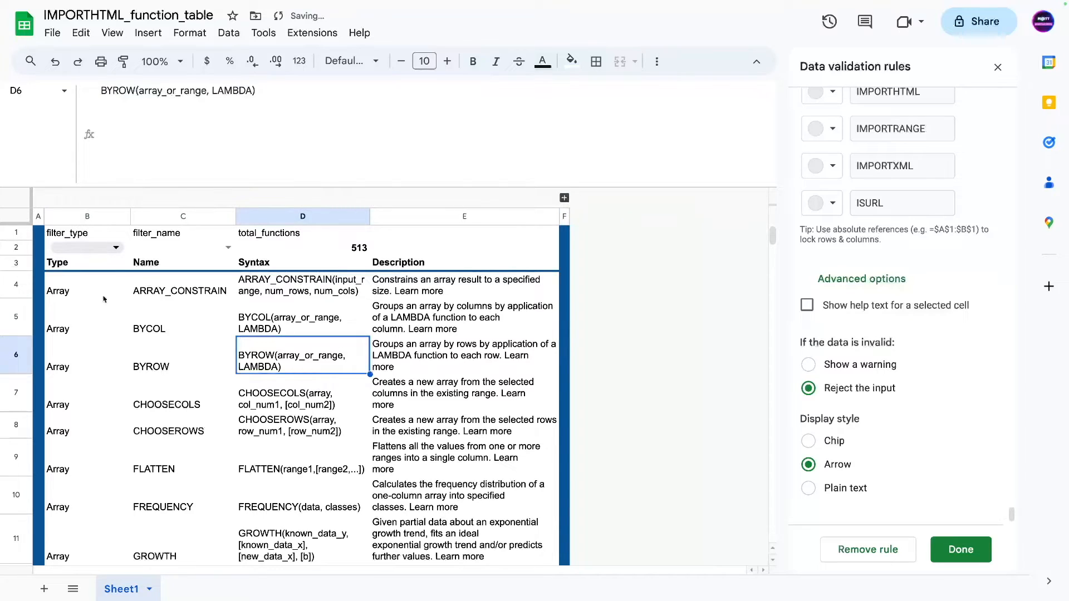
click(164, 328)
click(997, 67)
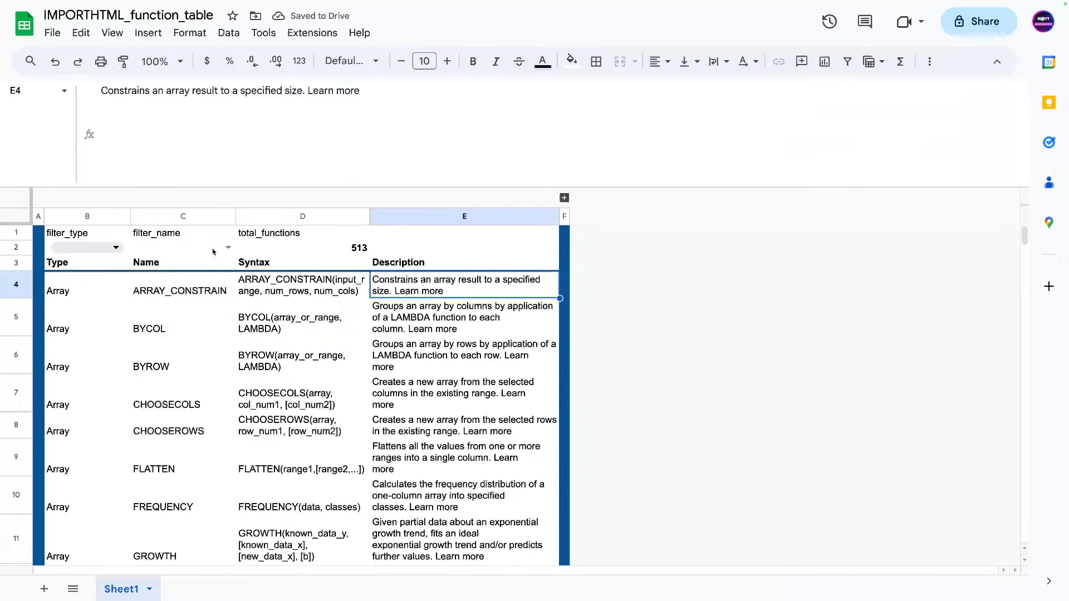
drag(295, 235, 108, 264)
key(ctrl+b)
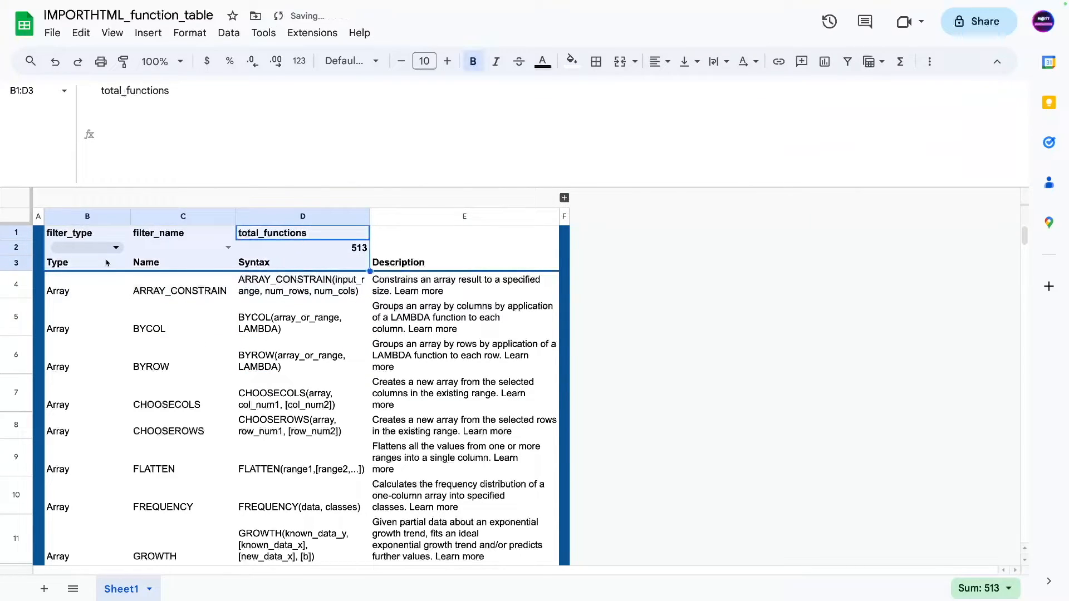
click(195, 381)
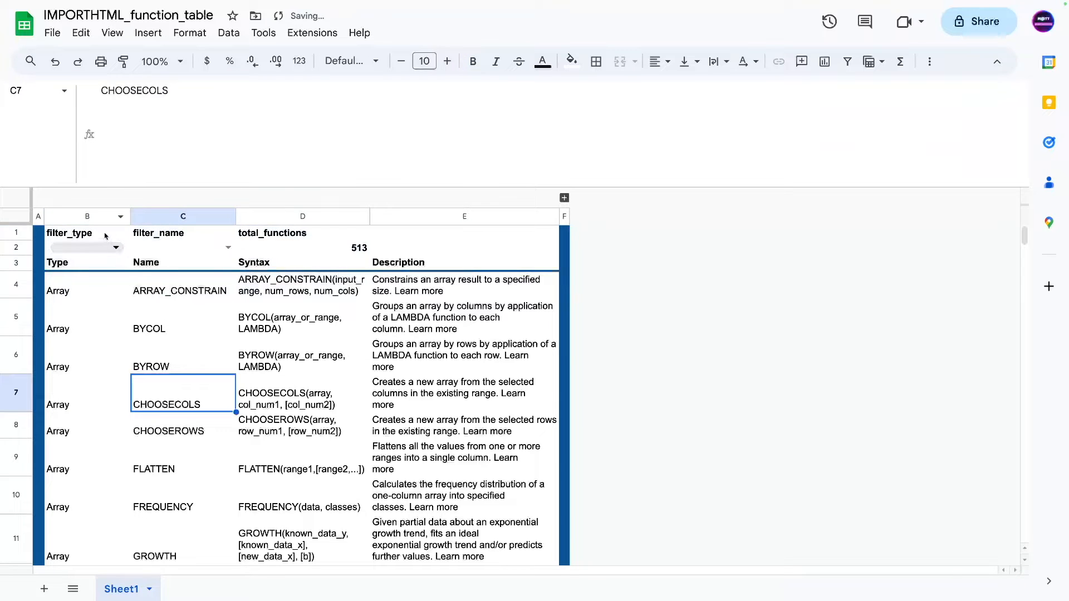
drag(104, 236, 523, 256)
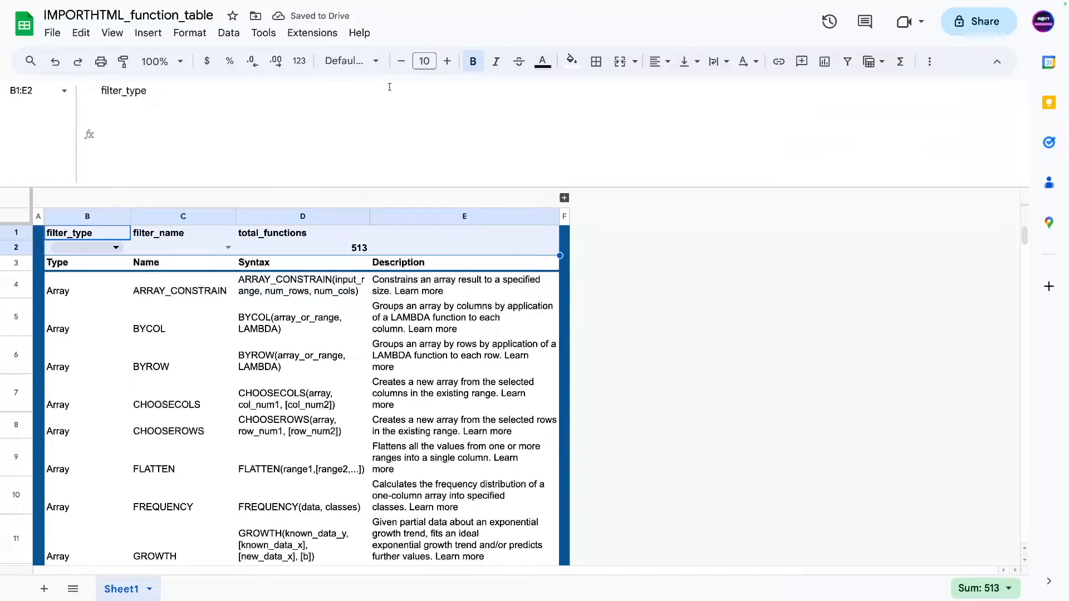
click(573, 62)
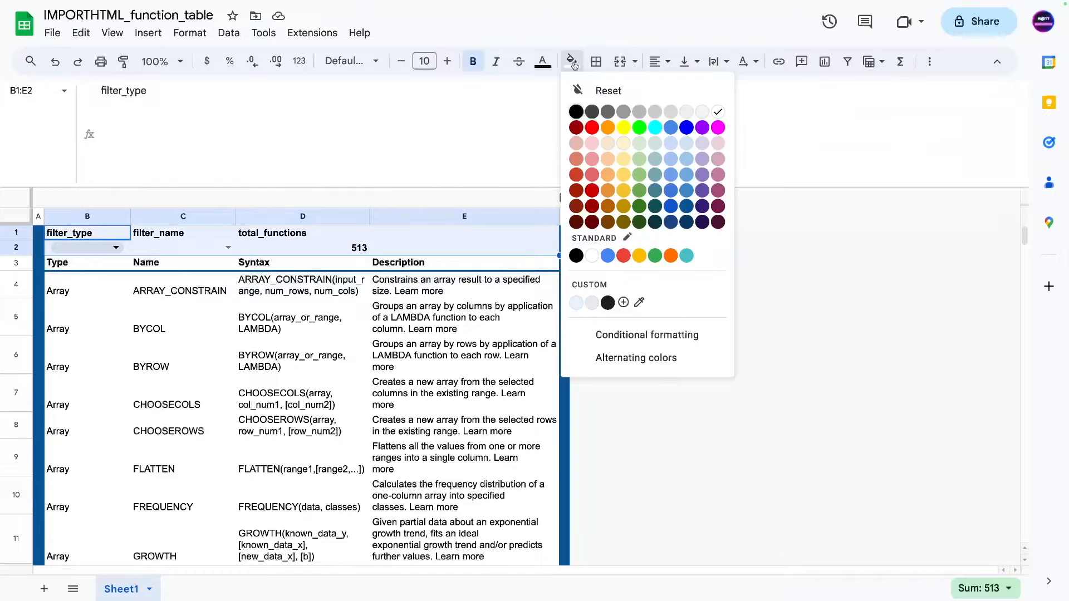
click(167, 356)
- Fill C1:E2 with the light grey sampled from the dropdown chip in B2
drag(176, 238, 404, 248)
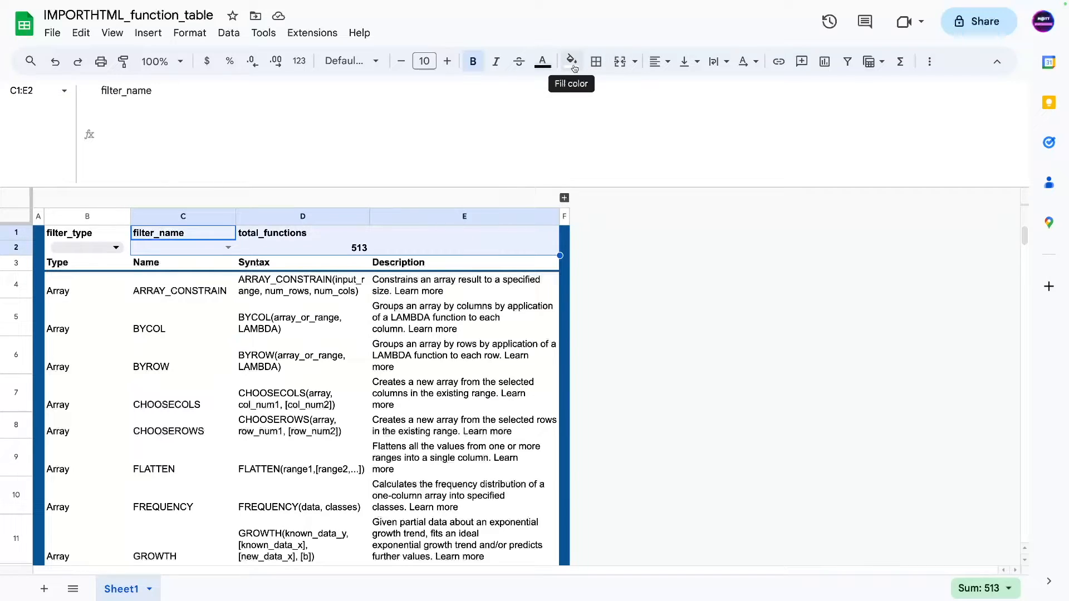
click(573, 65)
click(639, 302)
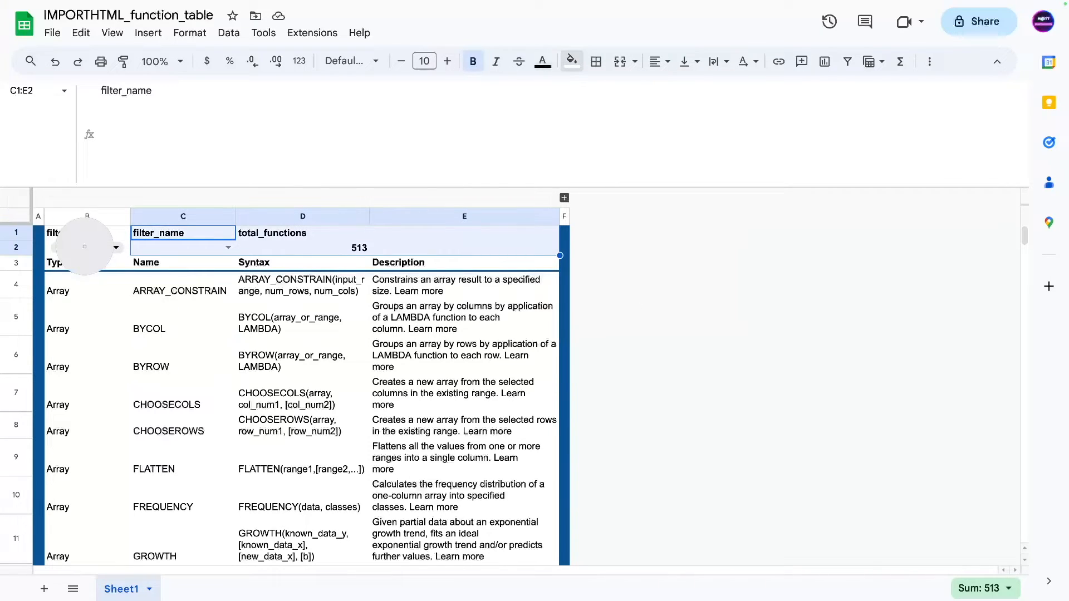
click(84, 245)
click(176, 316)
click(146, 246)
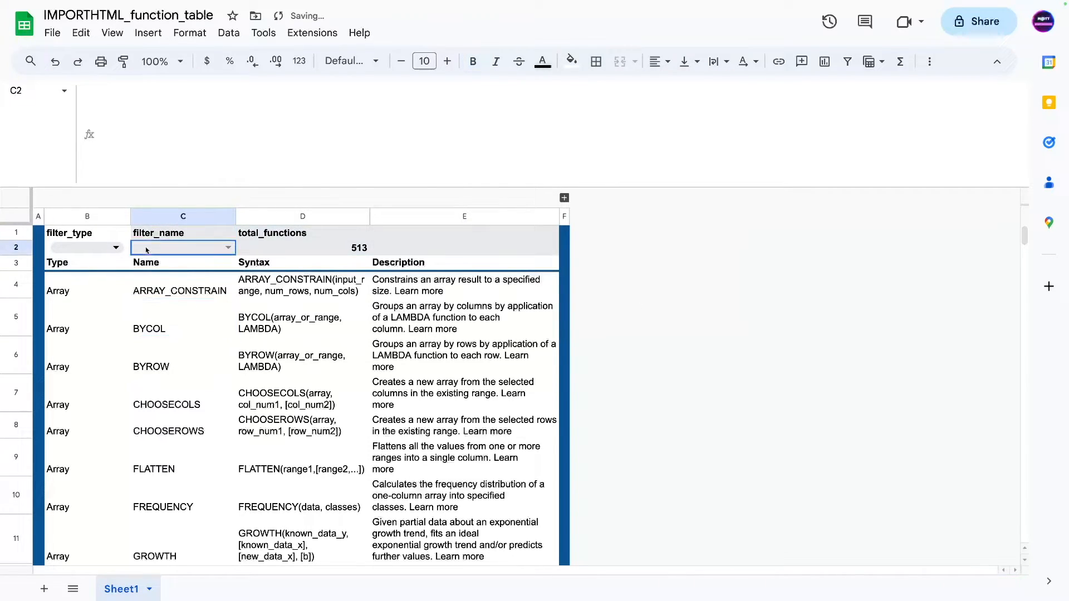
- Copy E1 and apply only its format to B1:B2, keeping their contents, and make the filter_type label bold again
click(437, 238)
key(ctrl+c)
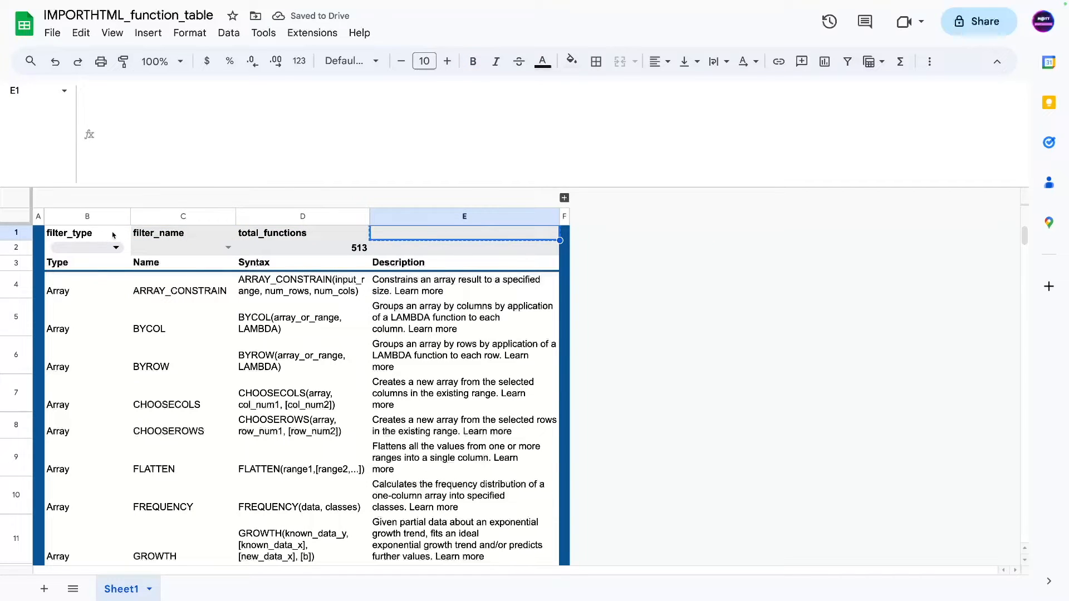
drag(109, 234, 120, 247)
key(ctrl+v)
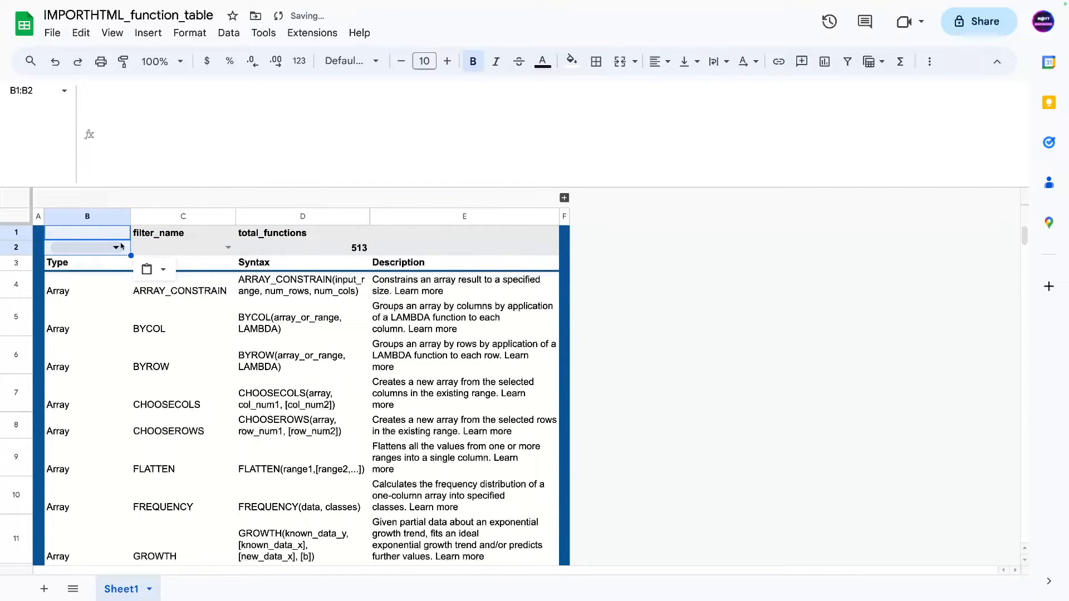
key(ctrl+z)
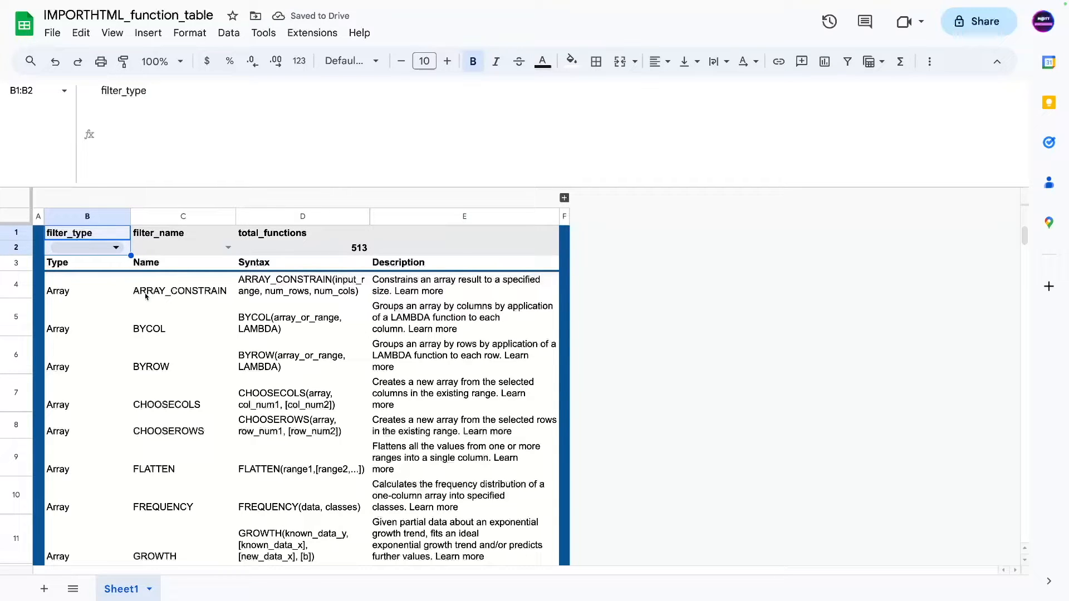
right_click(120, 235)
mouse_move(154, 231)
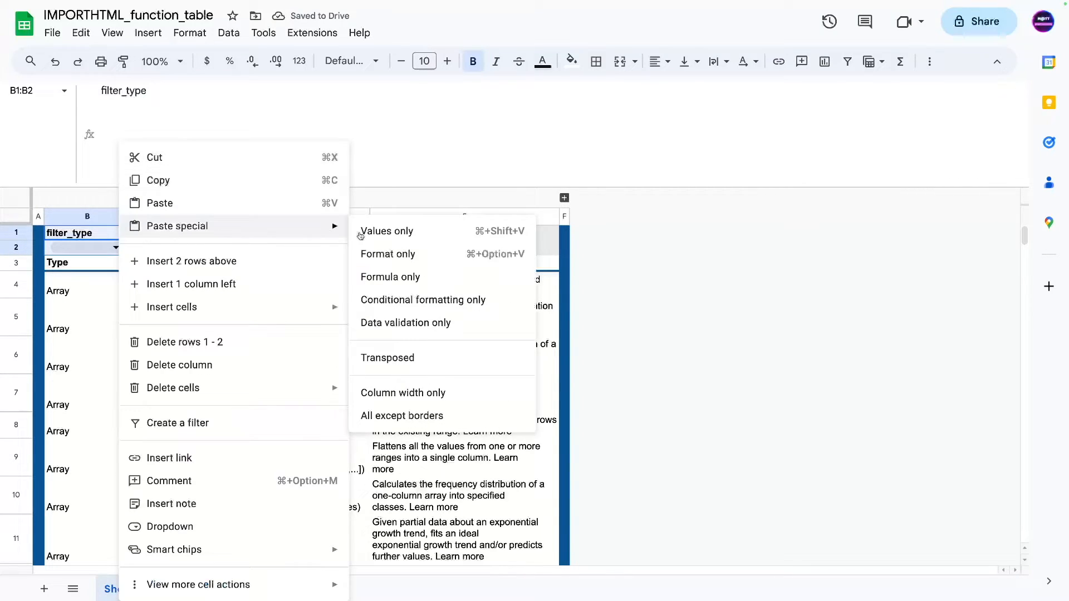
click(417, 259)
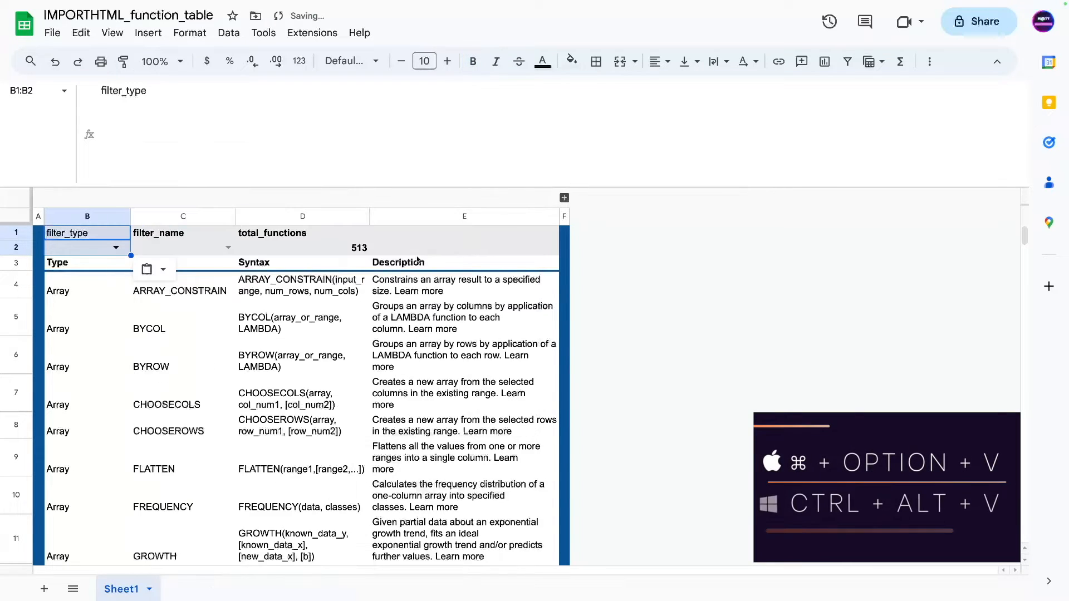
click(167, 305)
click(113, 246)
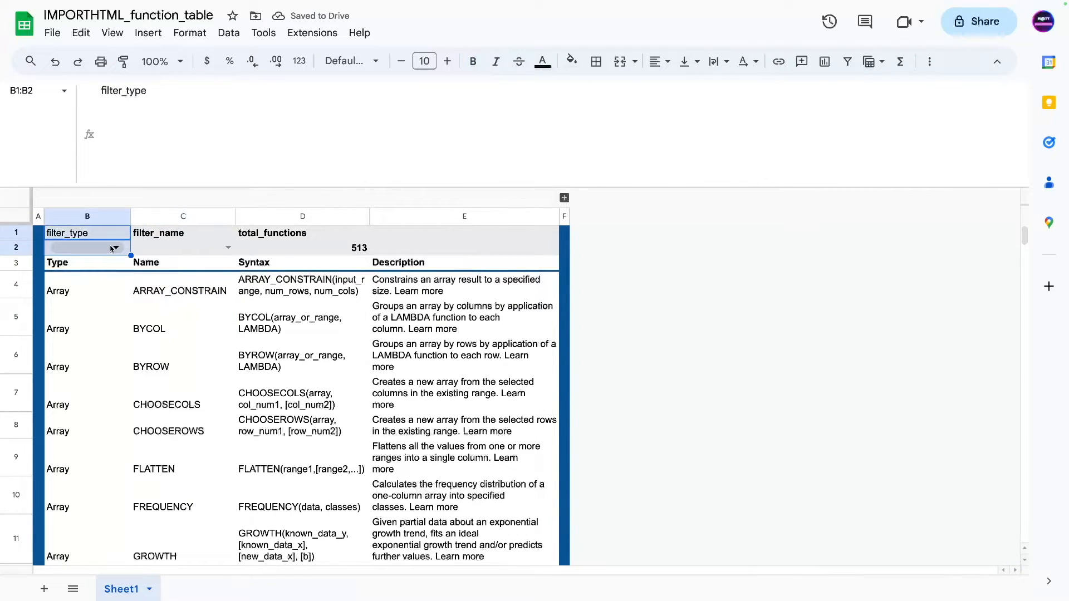
click(103, 439)
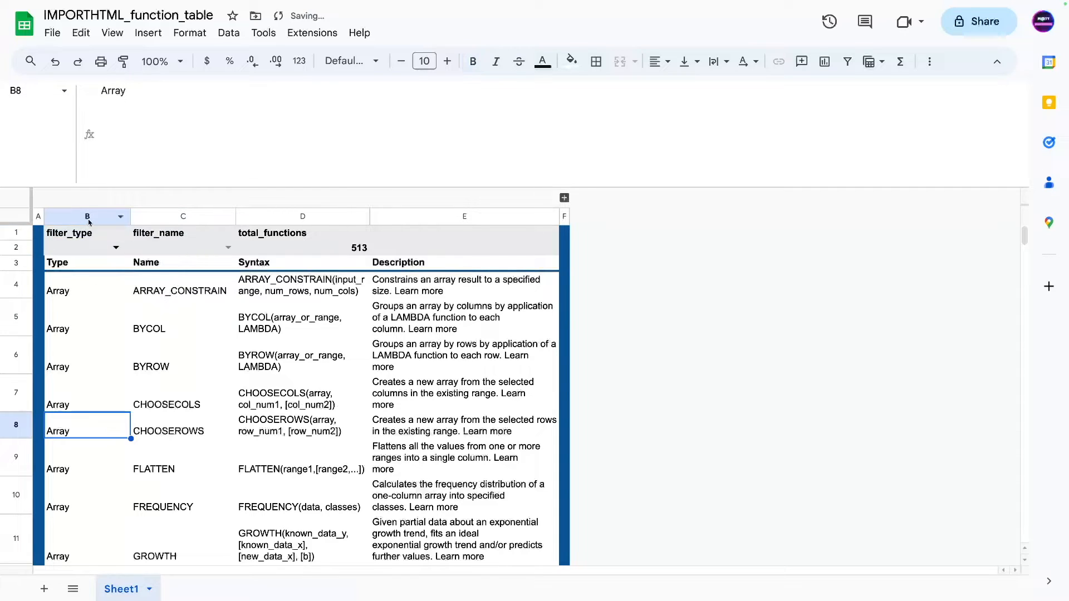
- Test the type filter in B2 with Array and with Database
click(116, 247)
click(101, 272)
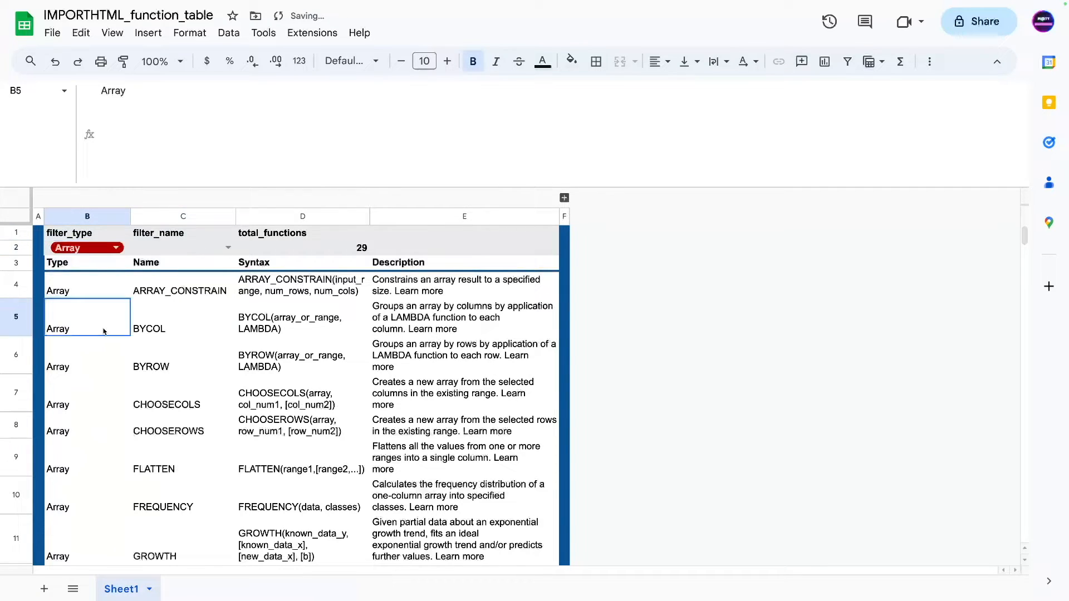
key(Return)
click(94, 291)
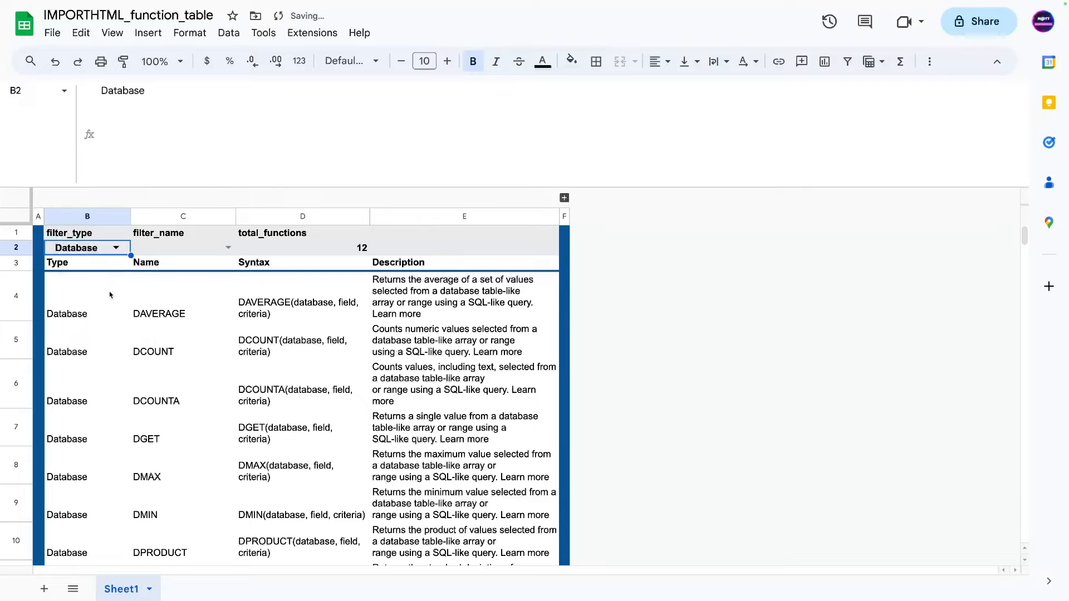
click(104, 285)
- Fill the empty cells E1:E2 with a slightly darker light grey
drag(432, 233, 432, 249)
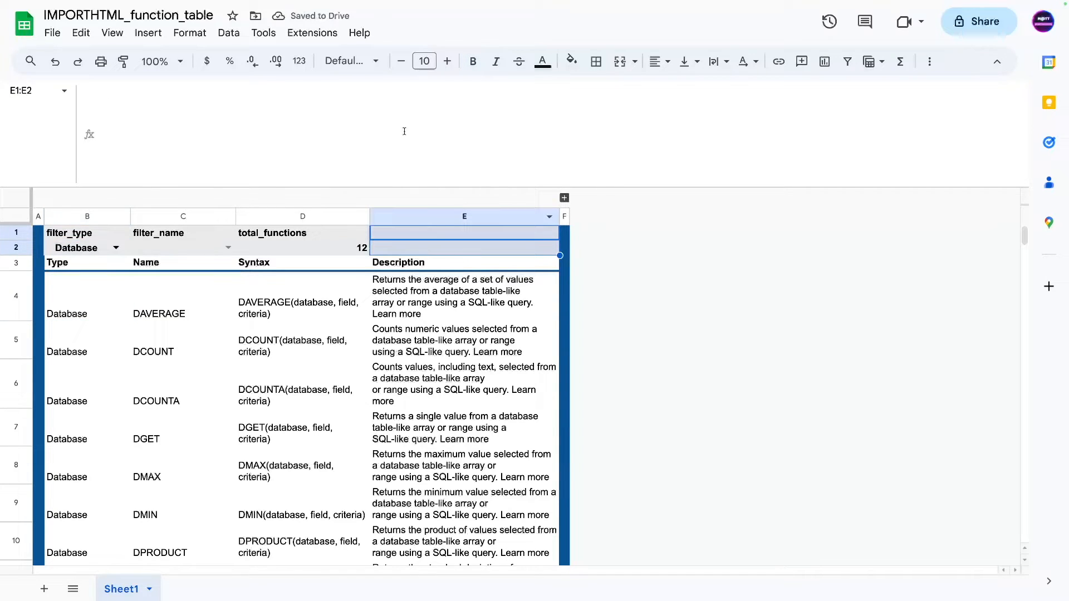
click(572, 61)
click(675, 114)
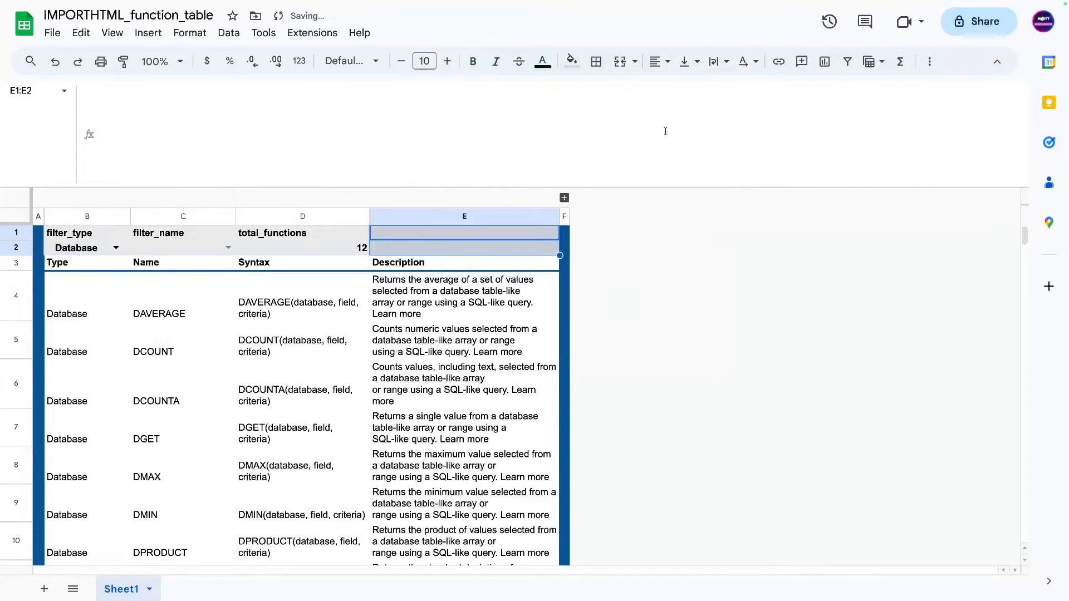
click(424, 317)
click(270, 365)
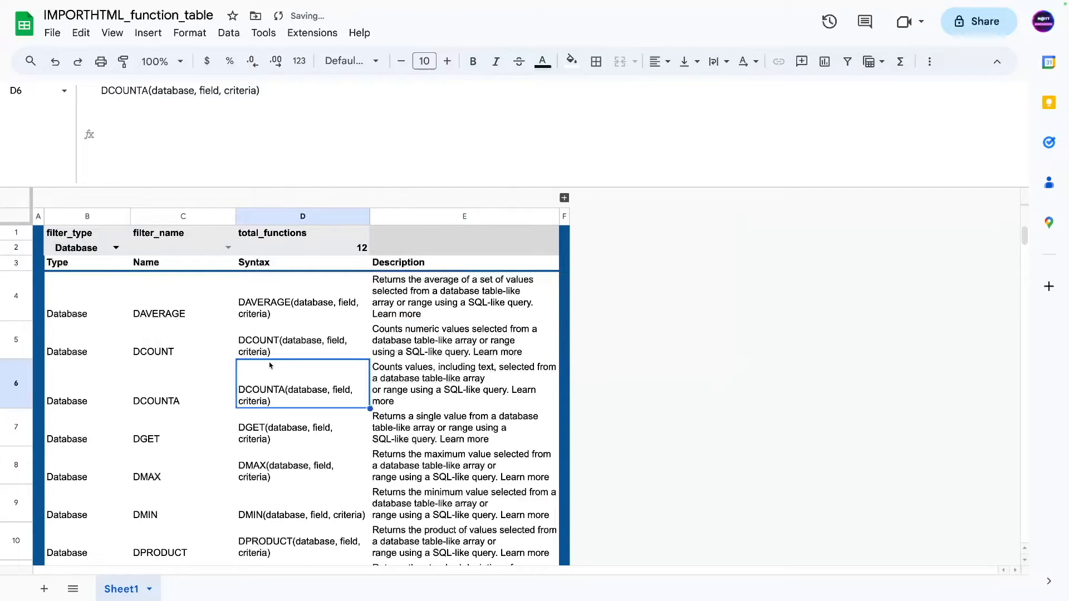
key(ctrl+a)
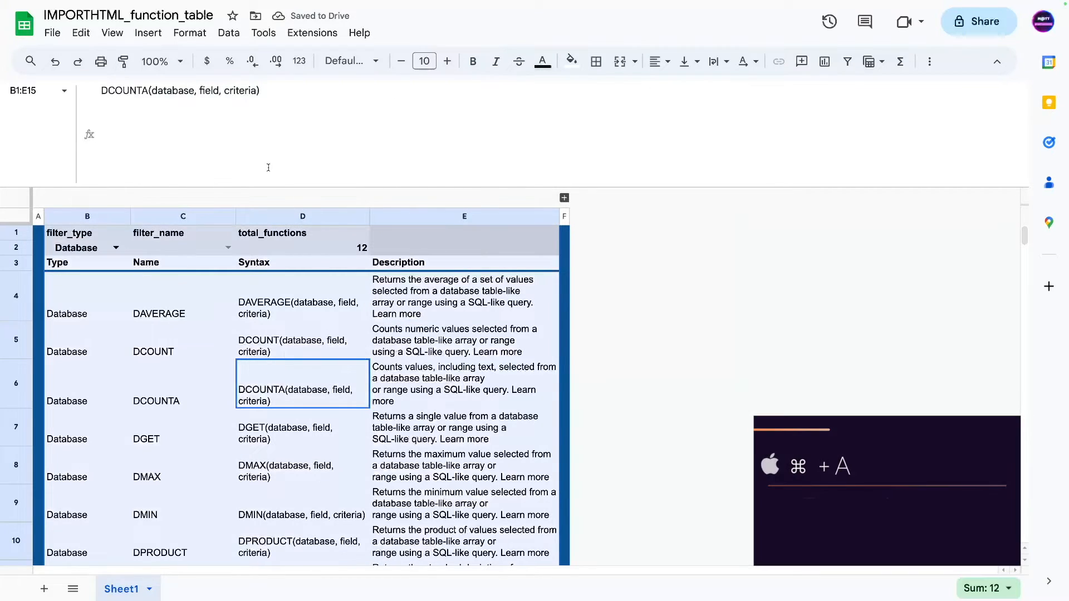
click(189, 32)
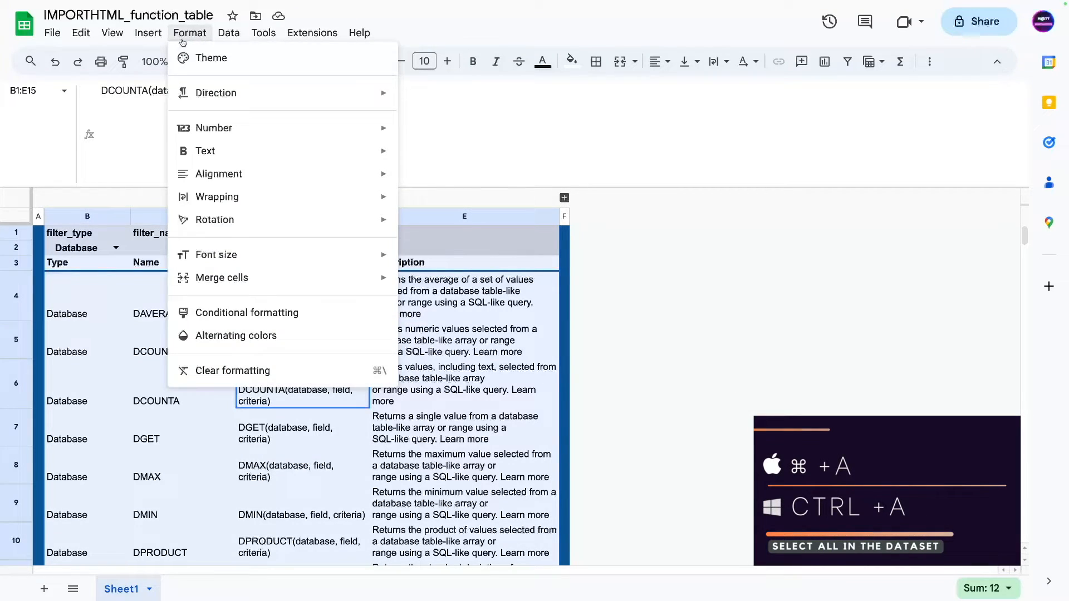
click(239, 336)
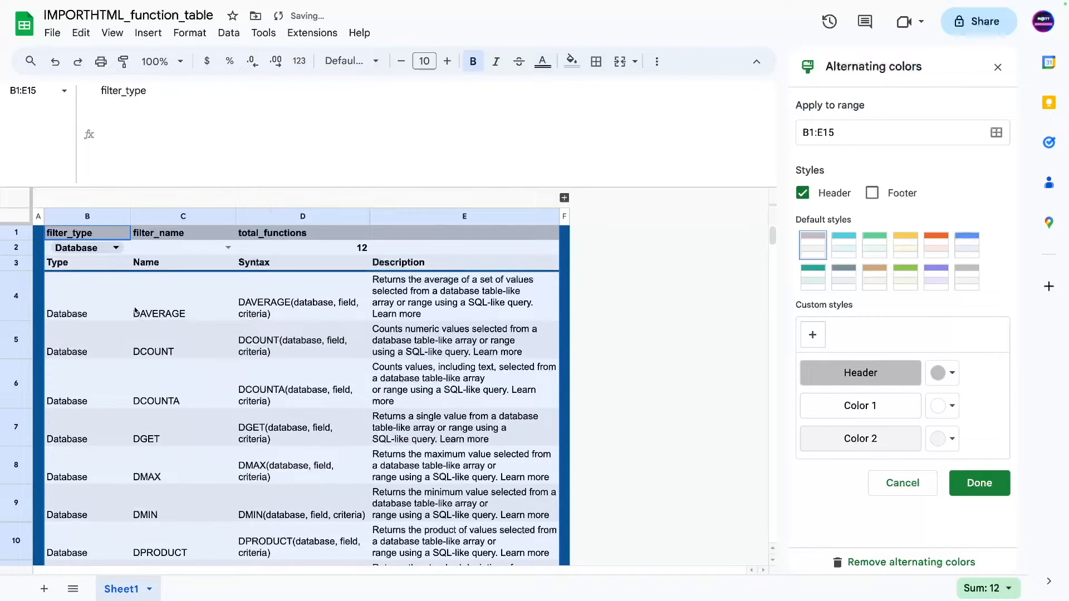
click(814, 134)
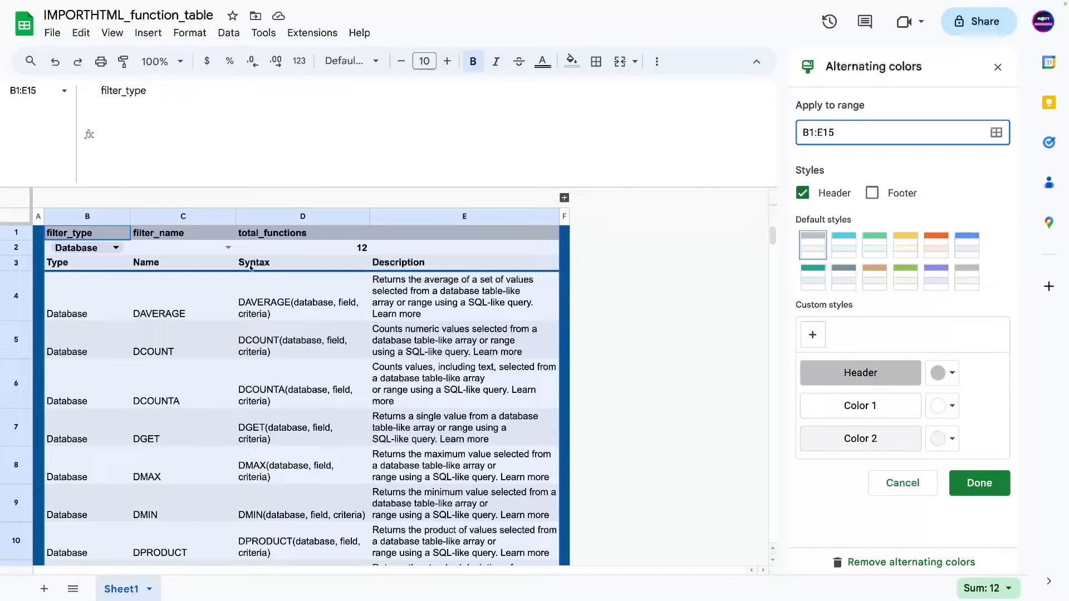
click(884, 483)
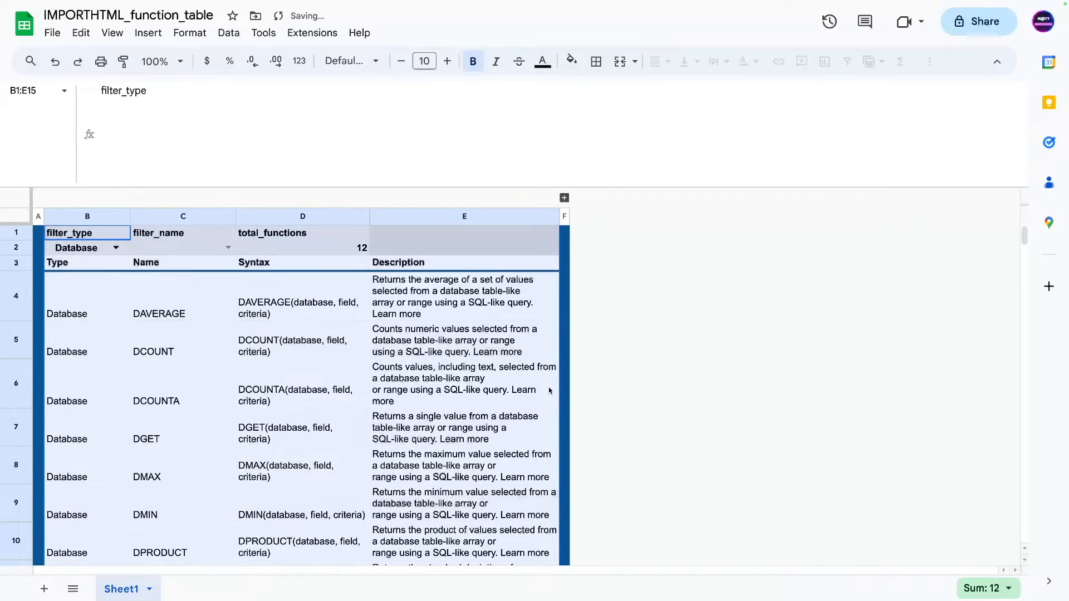
click(189, 296)
- Clear the filter selection in row 2, starting from B2, to show the full function table
click(97, 266)
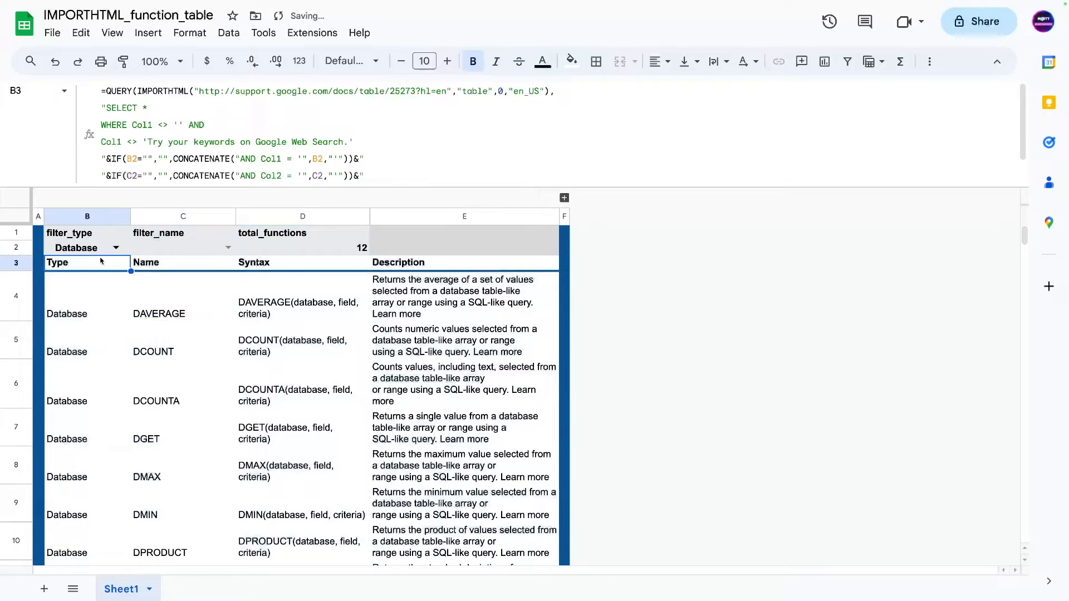
click(100, 249)
key(super+shift+Right)
key(BackSpace)
- Apply alternating colors to B3:E516 with the default grey style and a header row
click(106, 265)
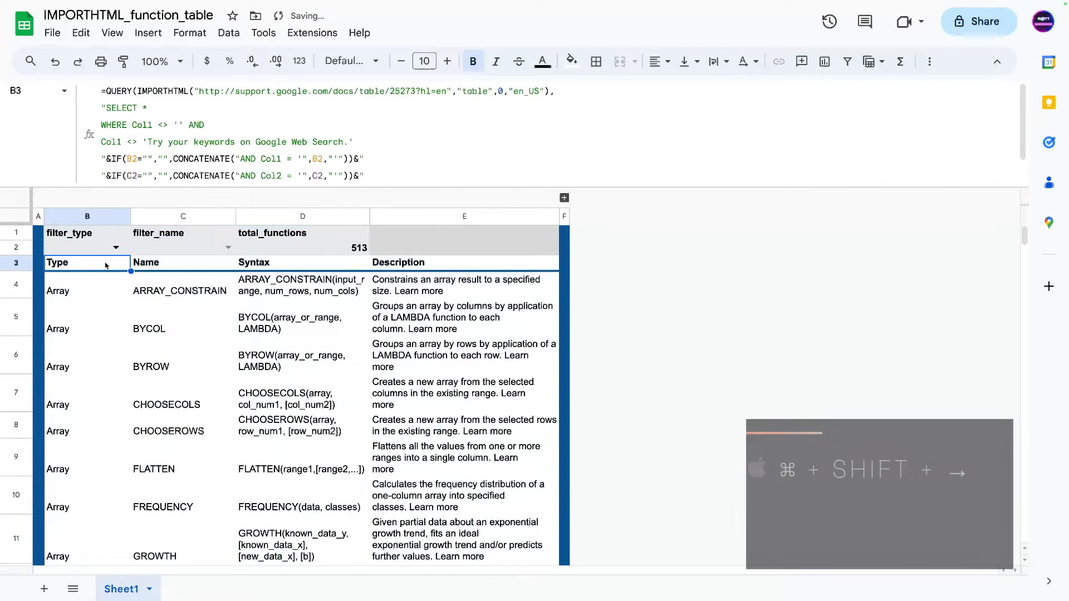
key(super+shift+Right)
key(super+shift+Down)
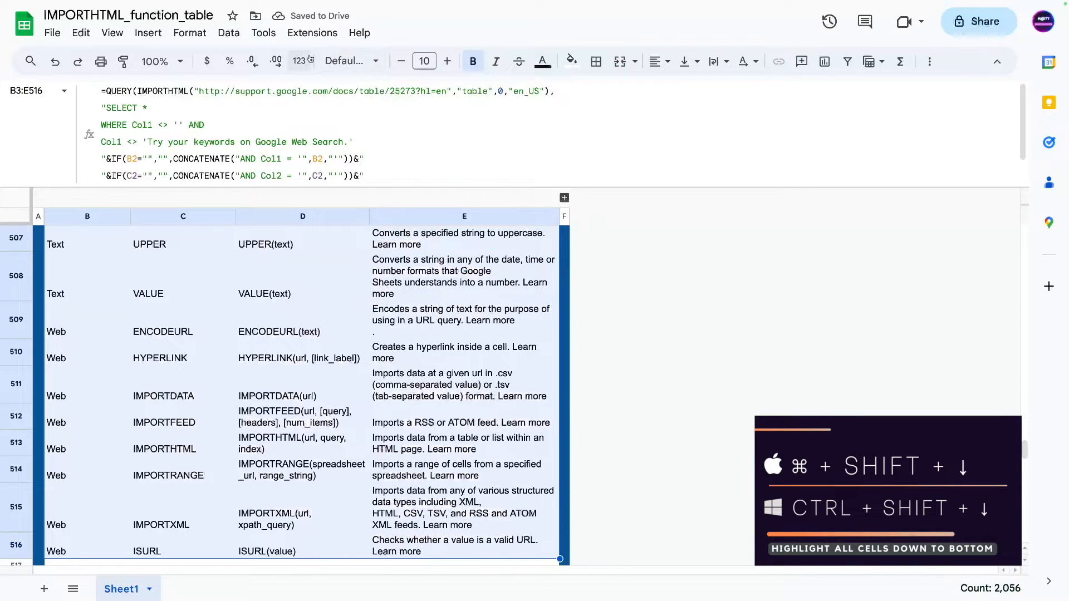
click(229, 32)
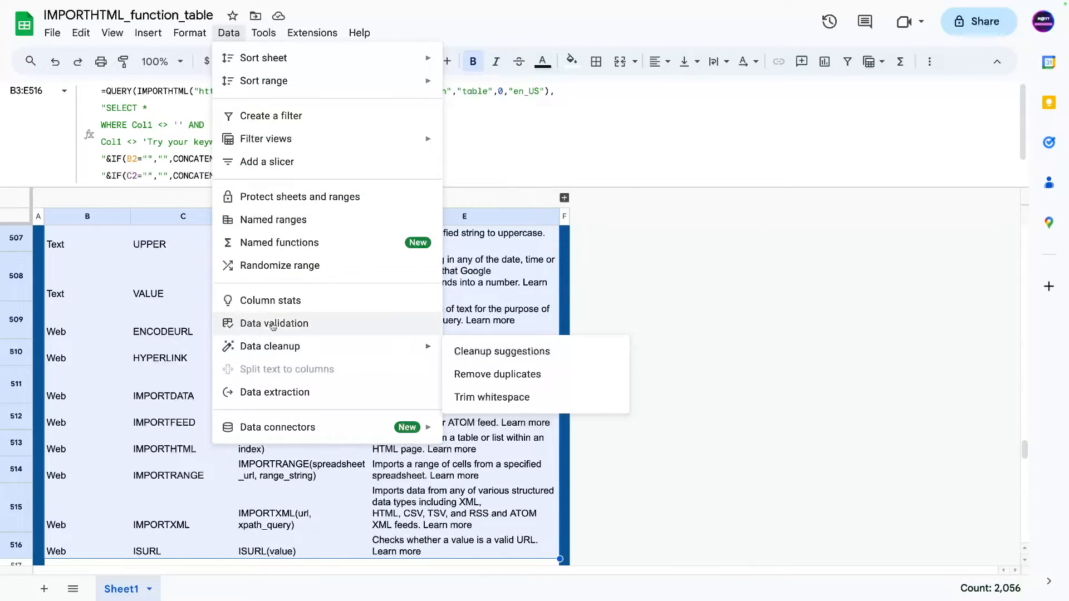
mouse_move(190, 34)
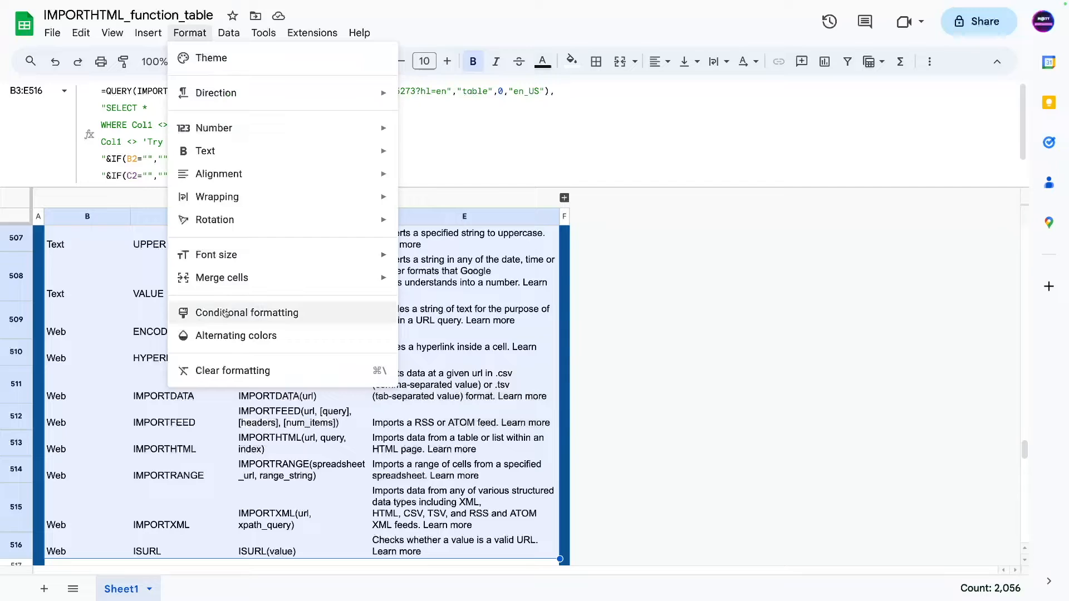
click(235, 335)
scroll(543, 384, up, 10)
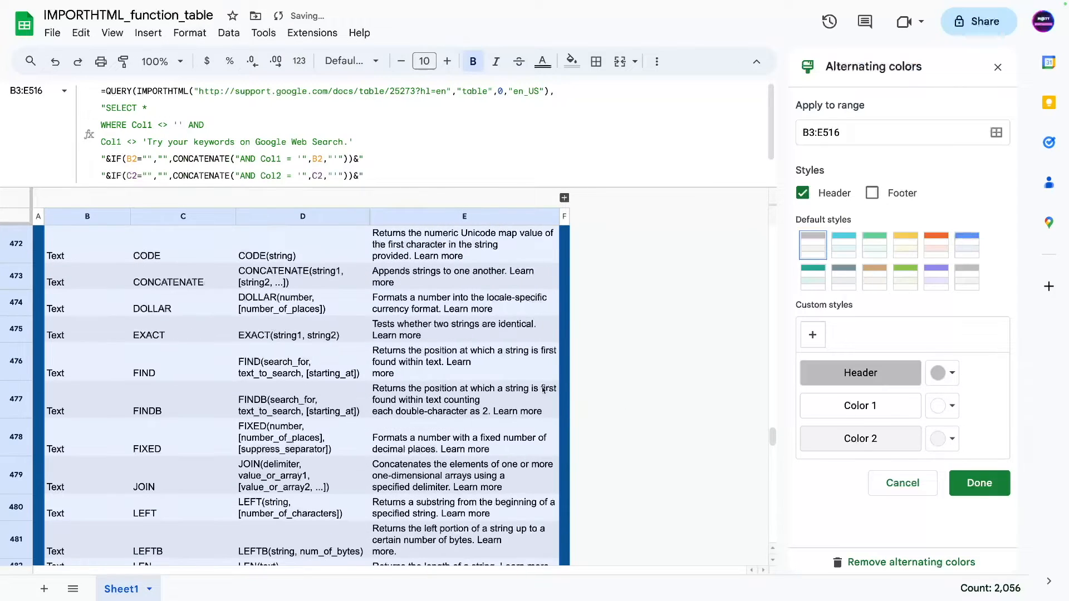
drag(772, 437, 675, 212)
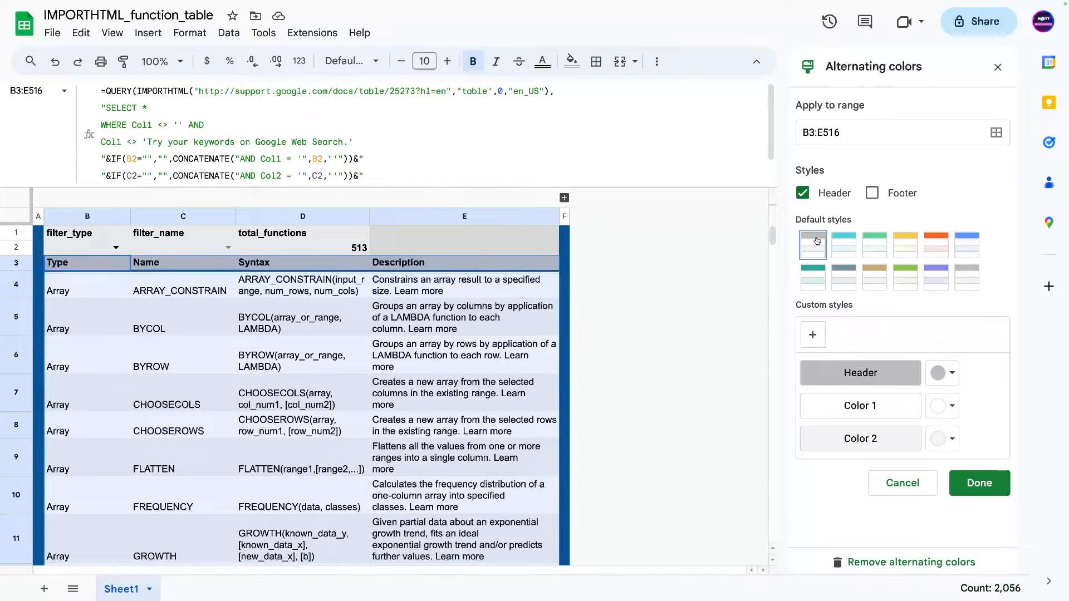
click(985, 494)
click(308, 361)
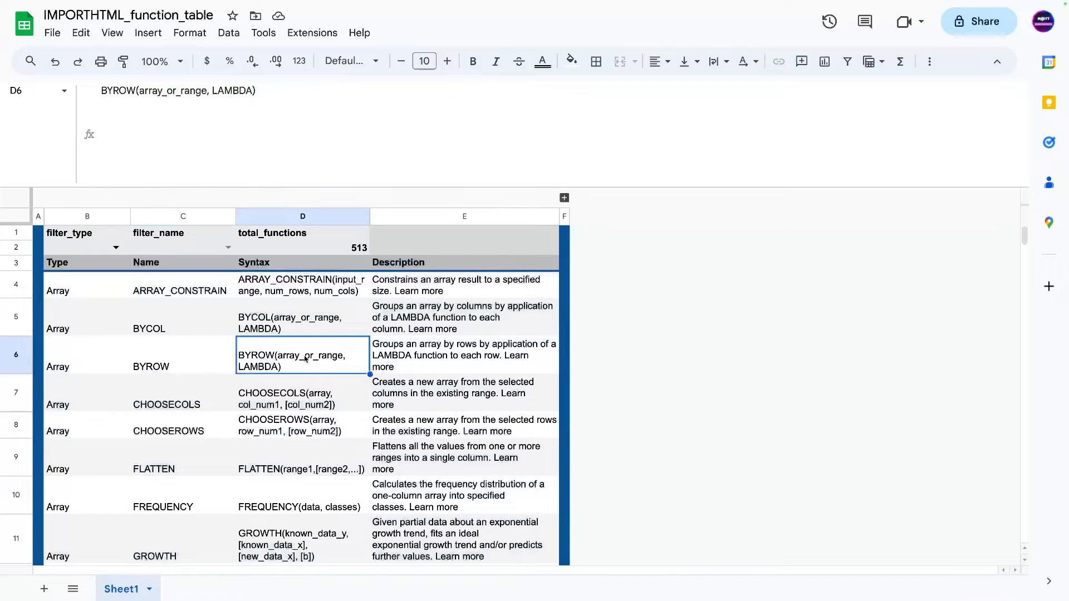
- Examine the filter area in rows 1 and 2 and the alternating row colors down the function table
click(85, 310)
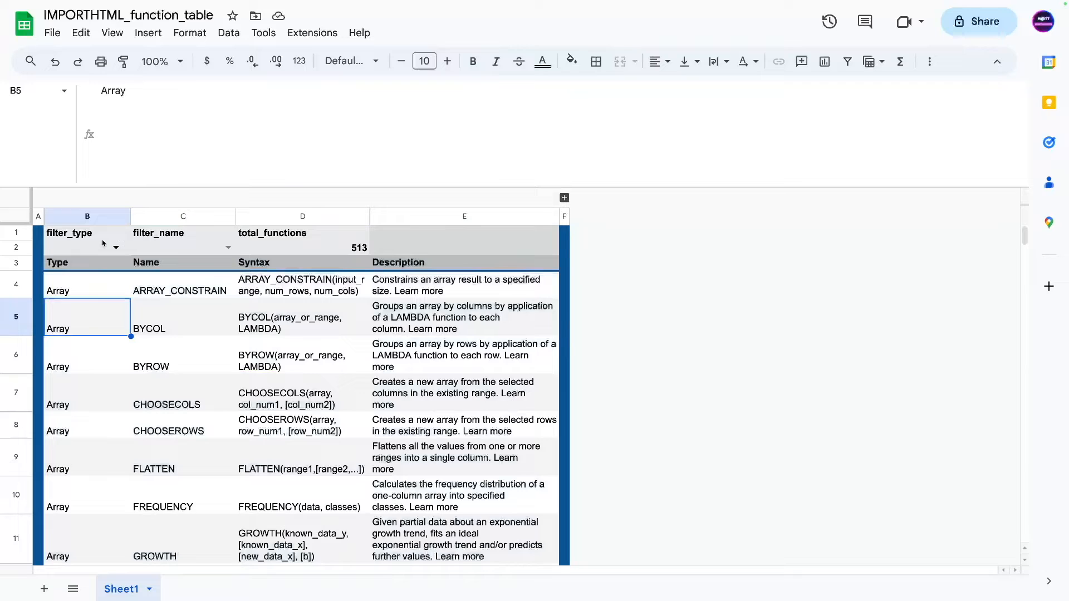
drag(108, 236, 399, 249)
click(389, 240)
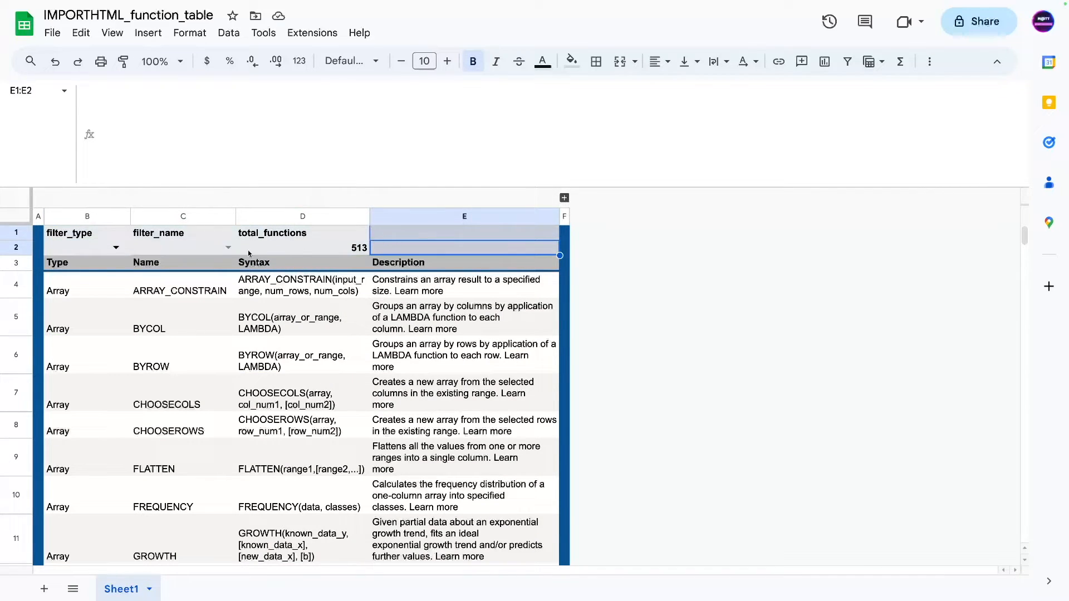
click(104, 320)
scroll(132, 345, down, 5)
scroll(125, 351, up, 5)
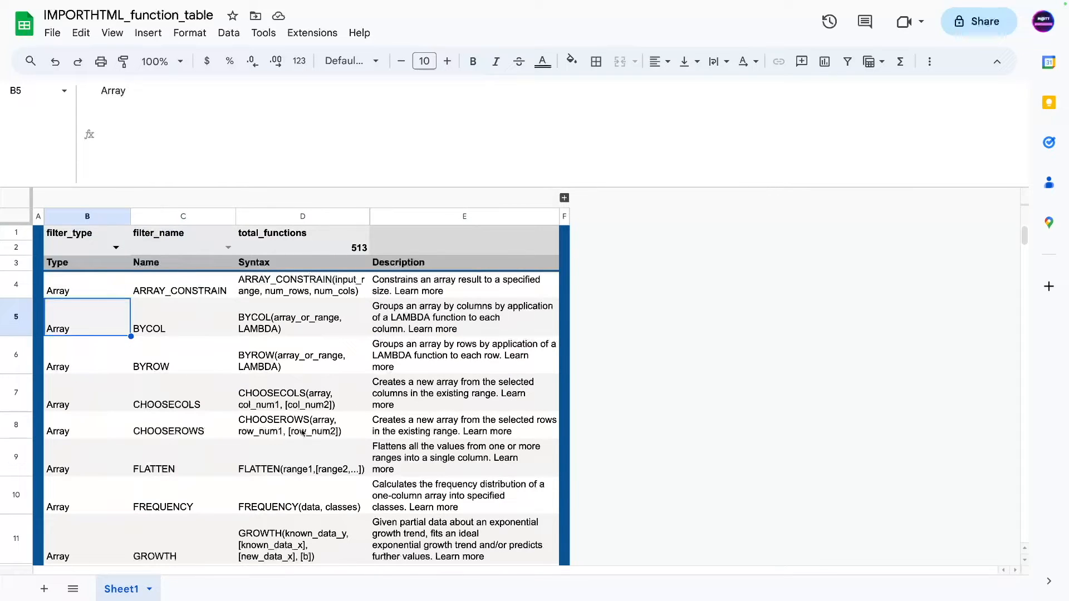
scroll(227, 412, down, 10)
scroll(225, 407, up, 10)
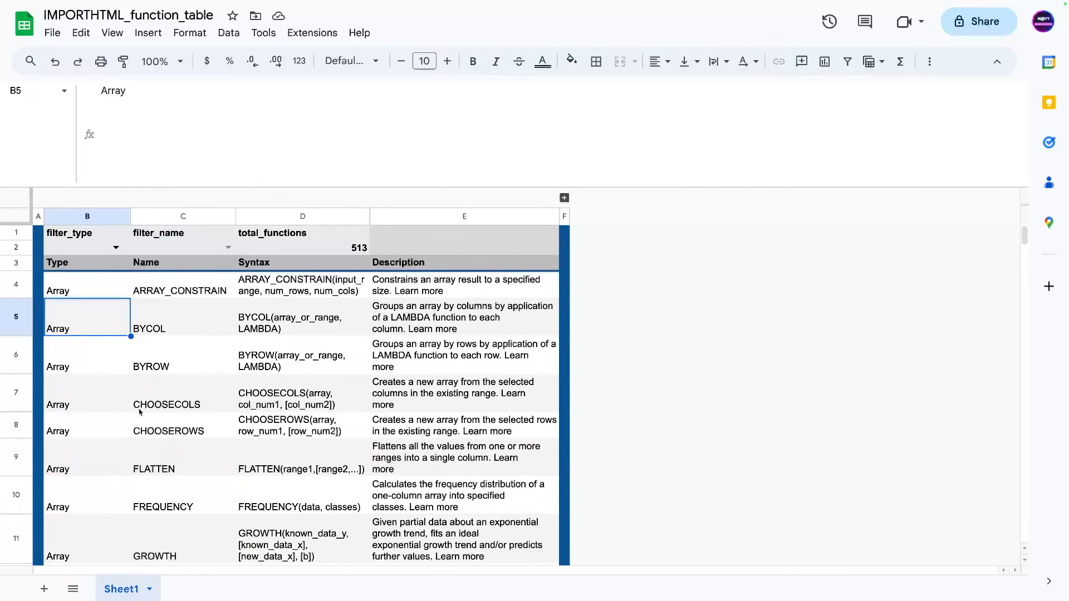
- Set the font of the entire sheet to Inconsolata
click(38, 215)
click(86, 216)
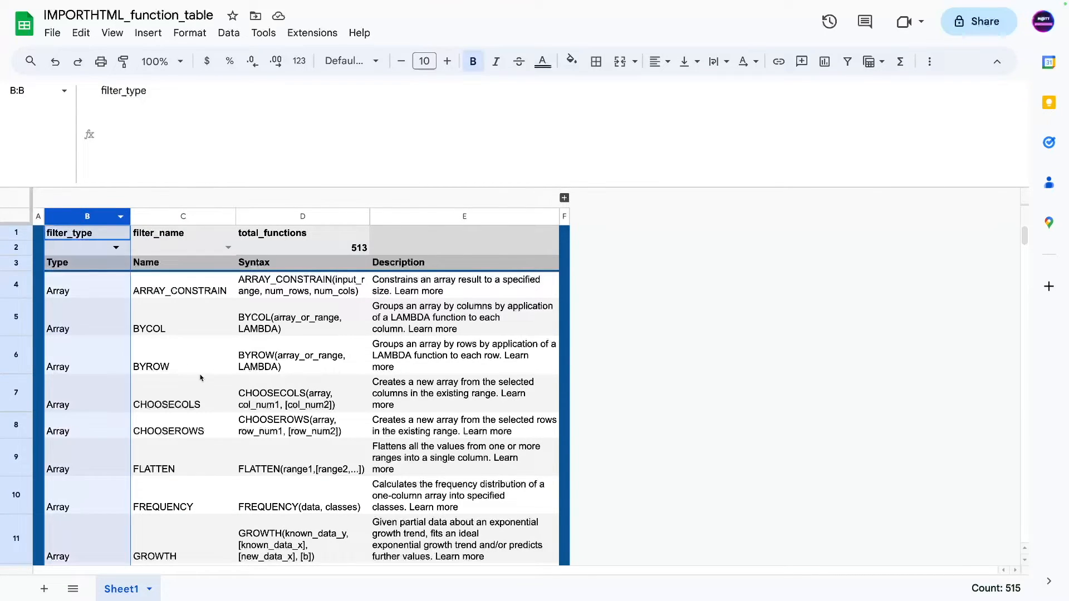
click(205, 381)
key(ctrl+a)
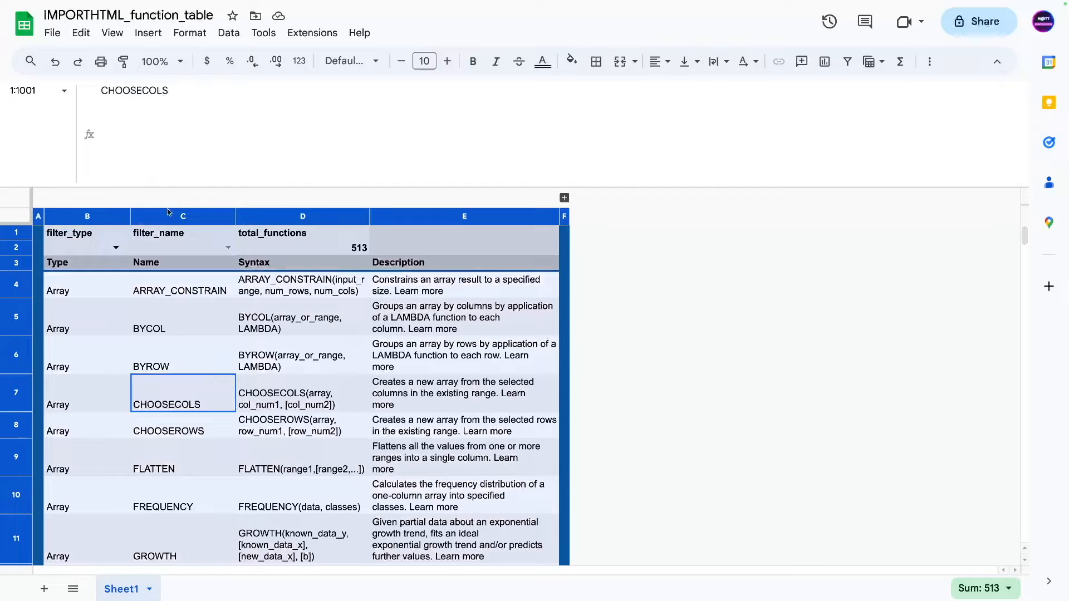
click(350, 61)
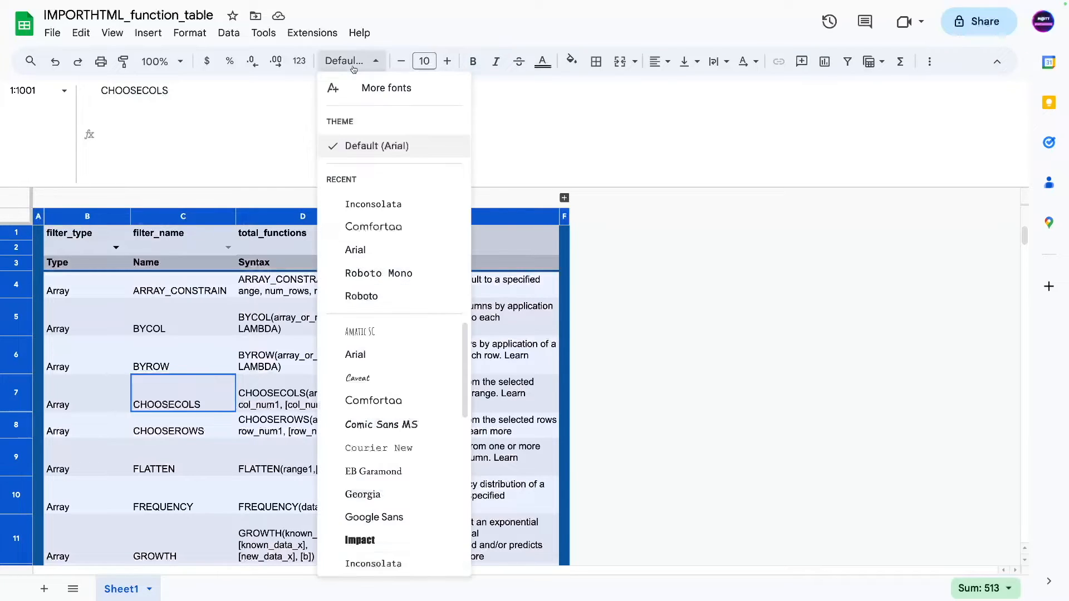
click(371, 205)
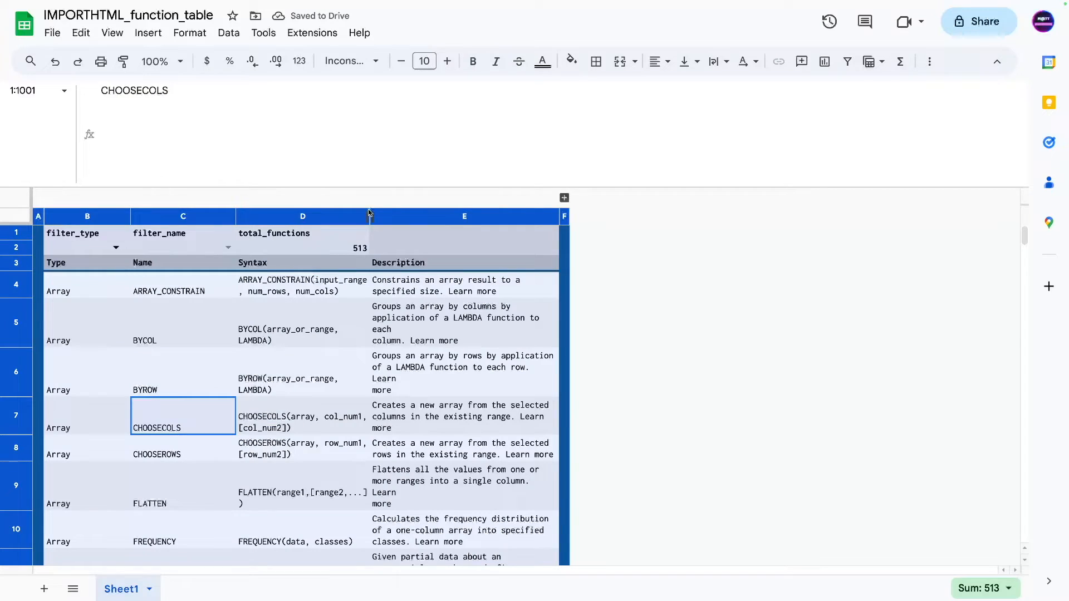
- Try the Google Sans font on the entire sheet and undo the font change
click(361, 62)
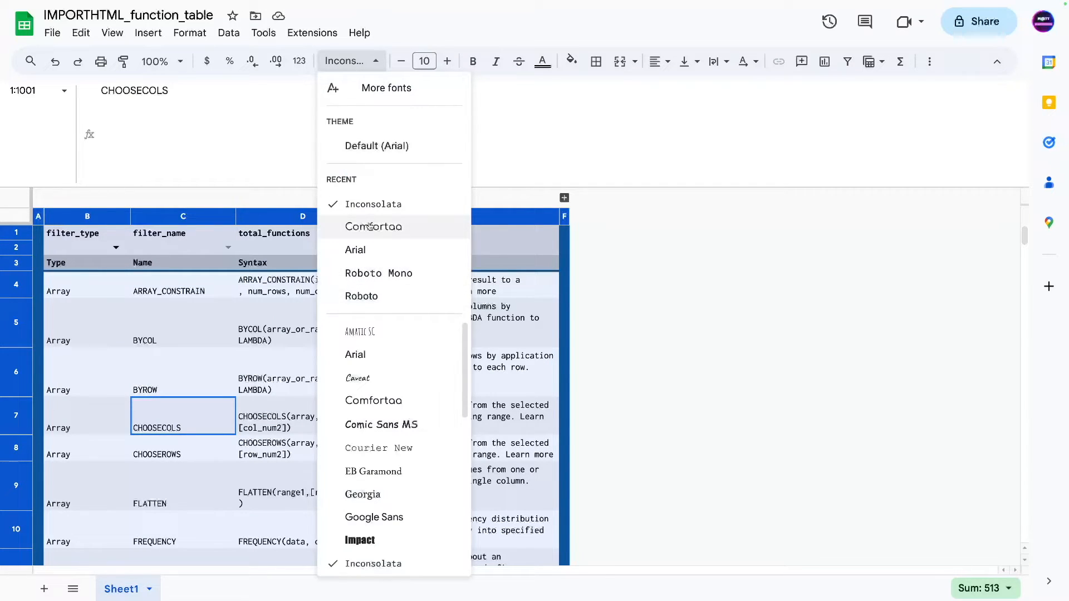
scroll(390, 435, down, 3)
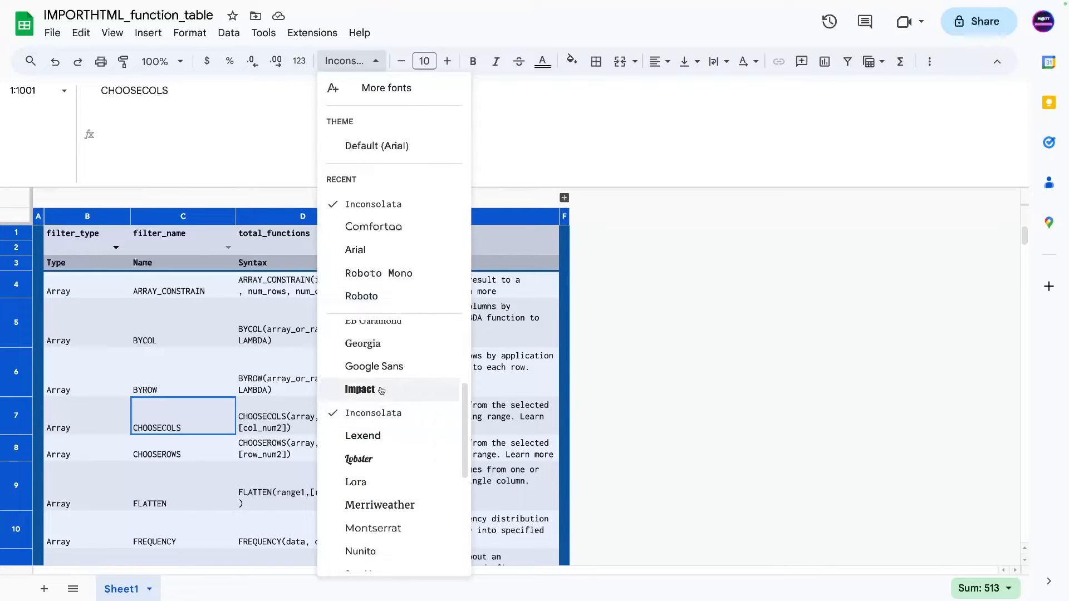
click(383, 367)
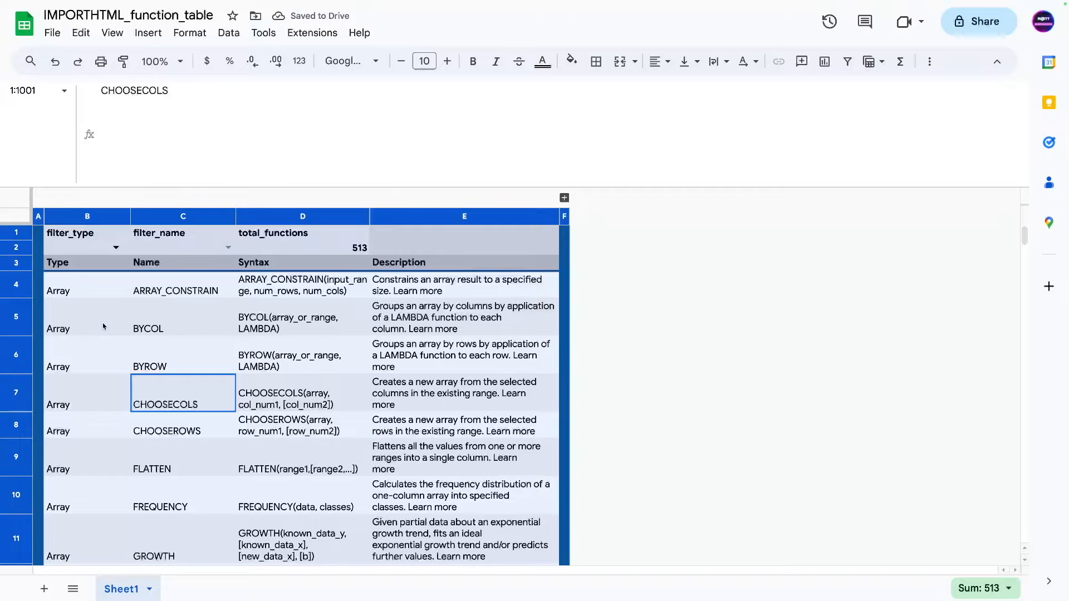
key(super+z)
- Look through the function table to check how its rows read in the Inconsolata font
click(144, 344)
click(91, 292)
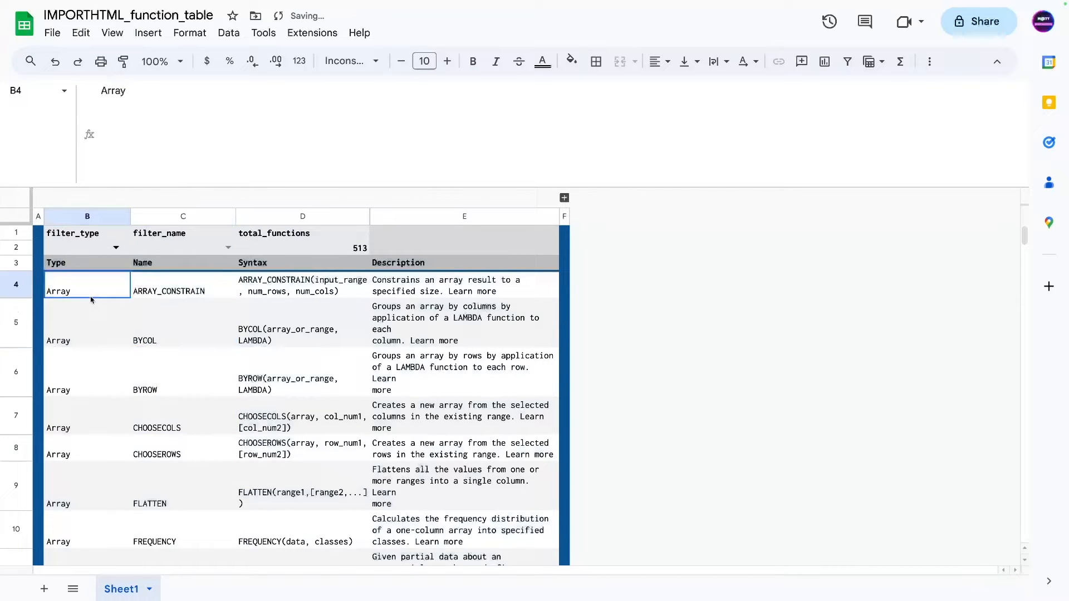
click(111, 356)
scroll(195, 348, down, 5)
scroll(192, 342, down, 3)
scroll(191, 340, up, 10)
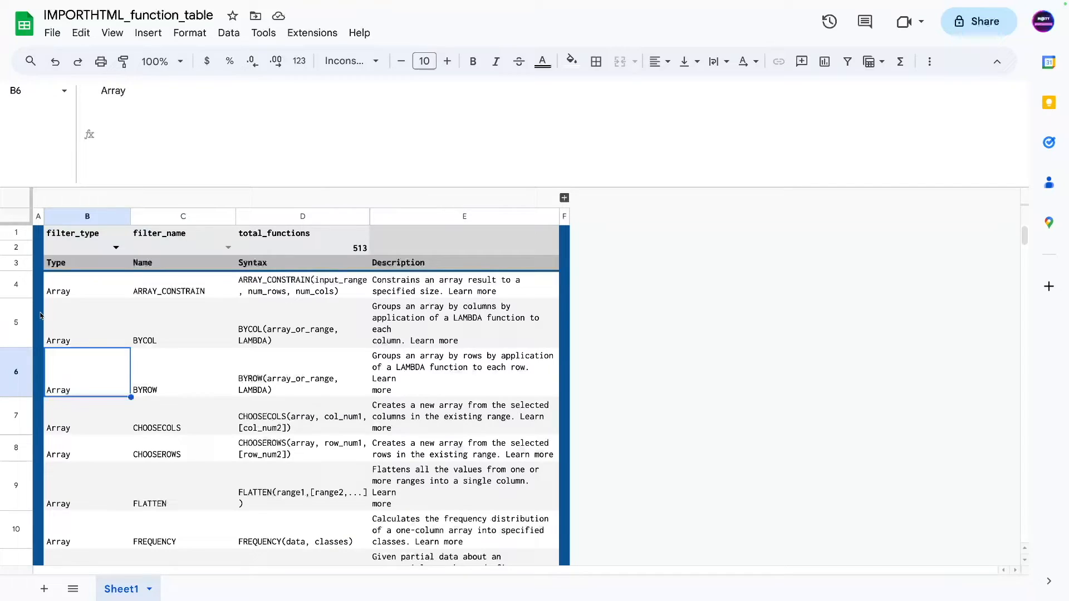
click(148, 318)
click(82, 307)
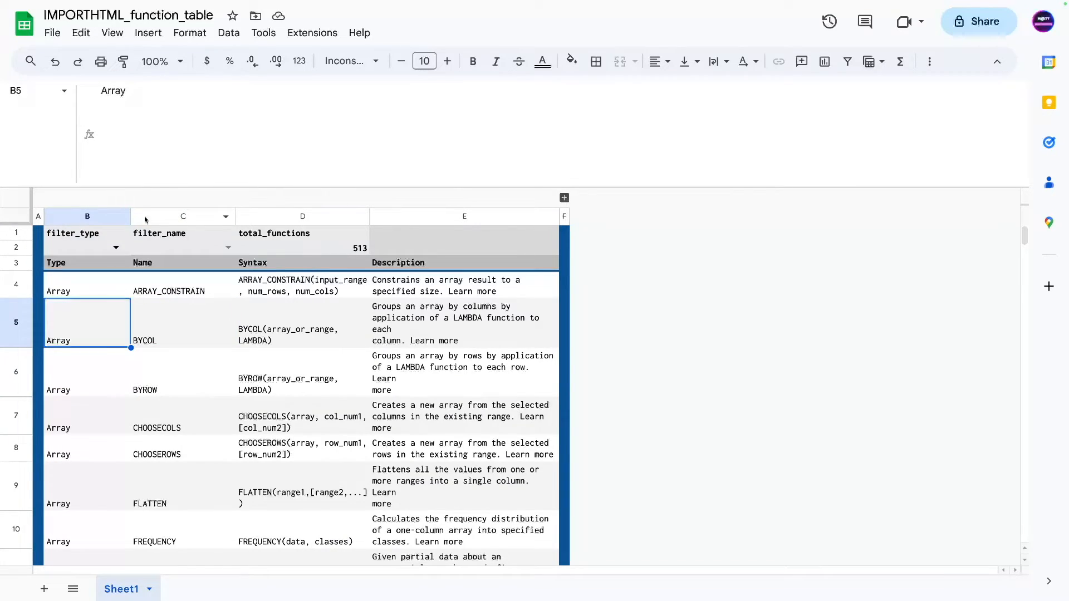
- Shrink the formula bar to a single line and look down the function table
drag(23, 187, 24, 89)
click(206, 283)
scroll(206, 282, down, 10)
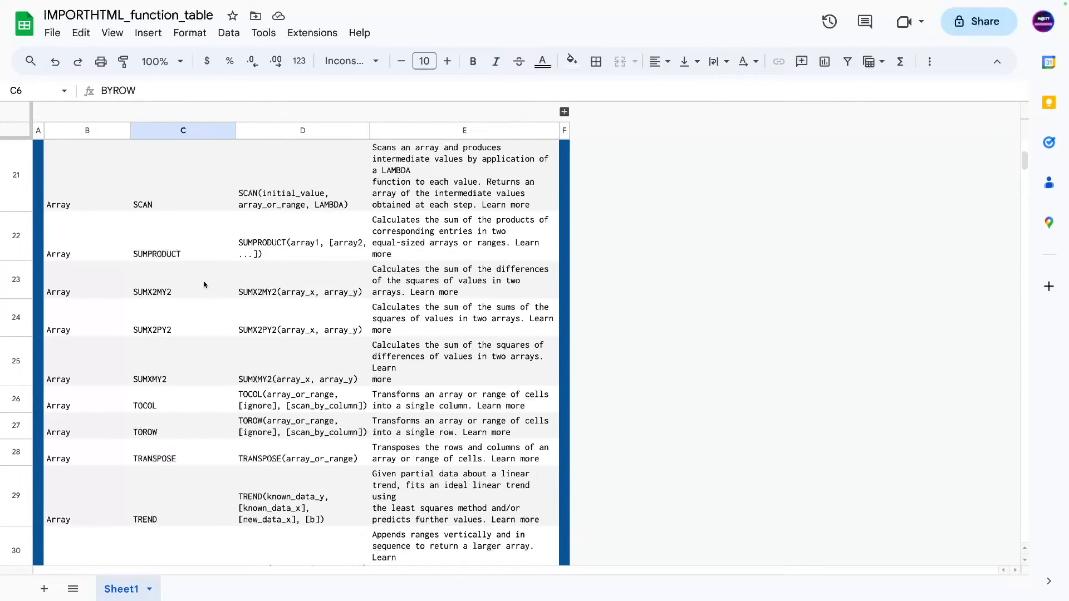
scroll(207, 285, up, 10)
click(143, 238)
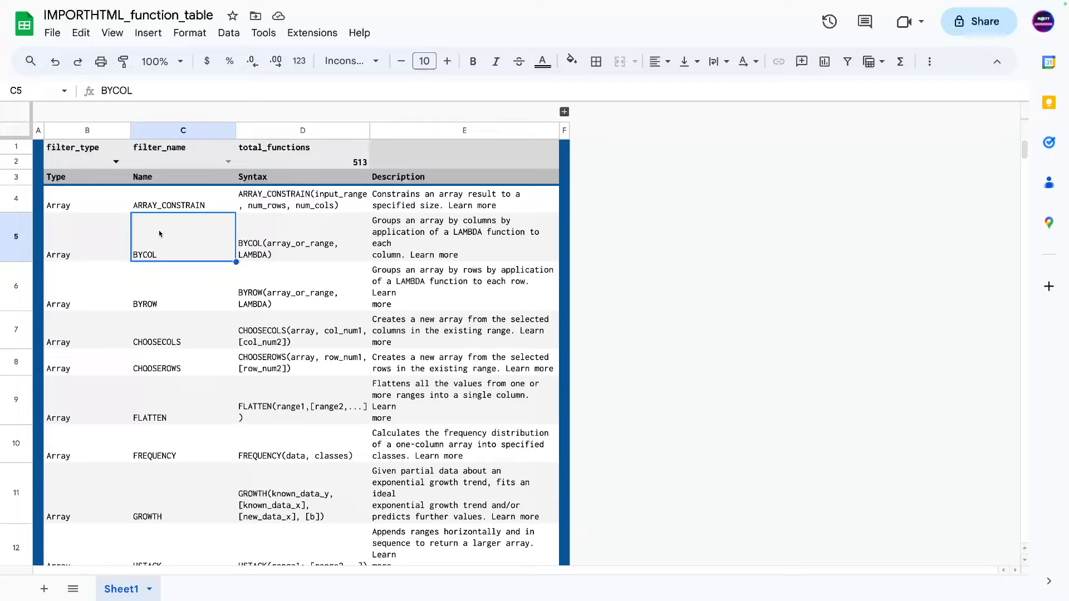
- Enlarge the formula bar to show B3's whole QUERY formula and try removing the blank line above ORDER BY
click(106, 177)
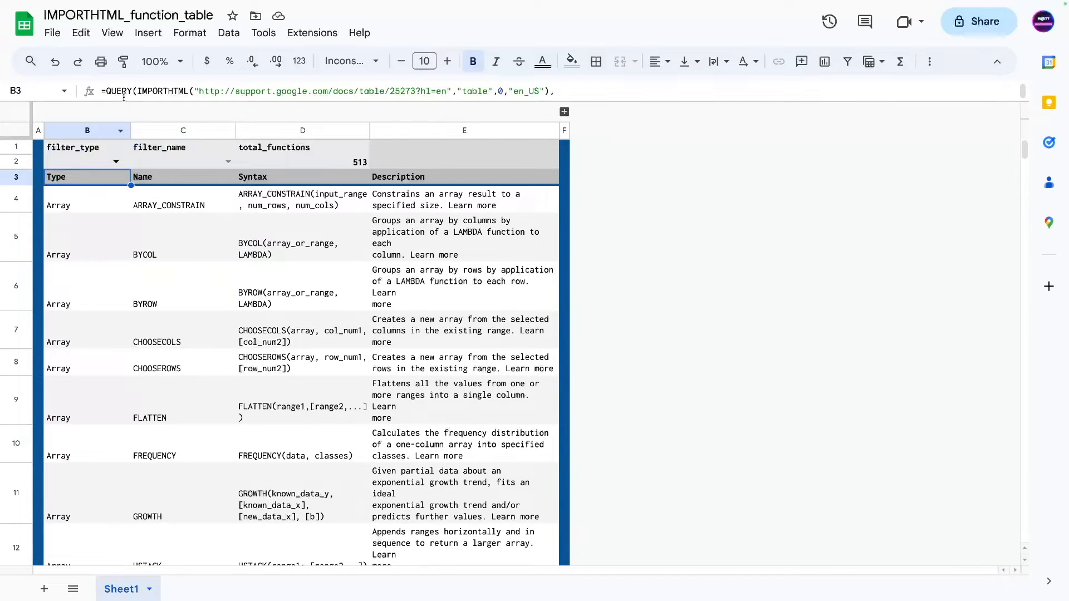
drag(124, 101, 134, 251)
click(420, 185)
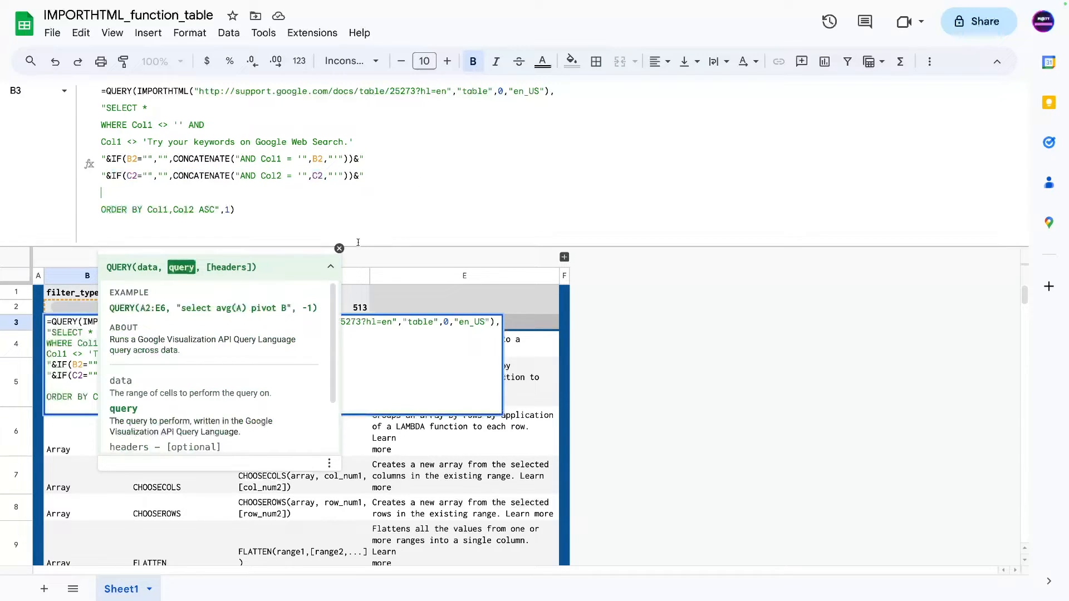
click(339, 248)
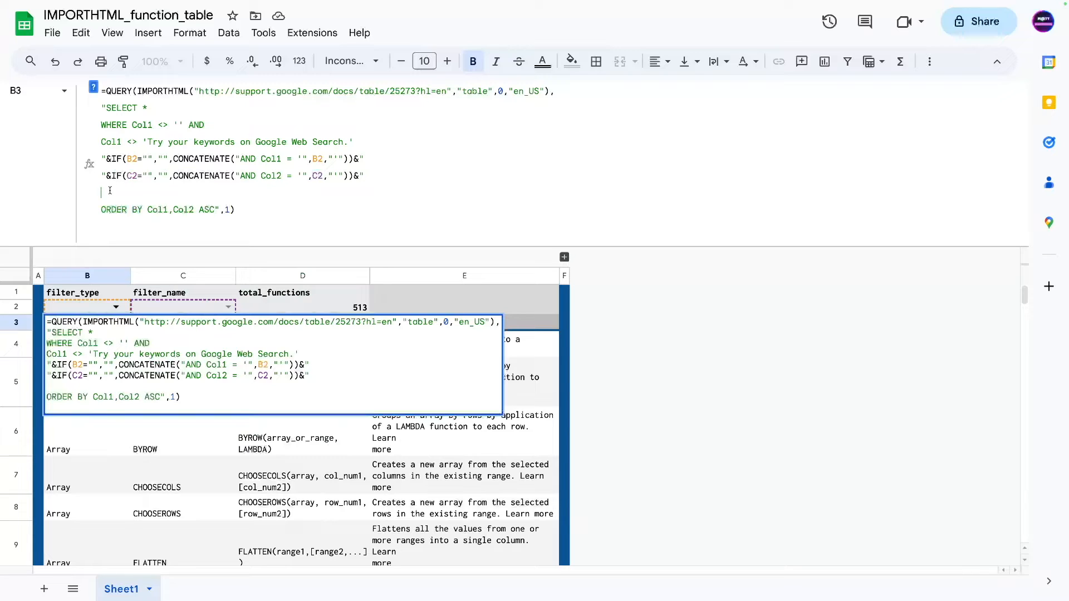
key(BackSpace)
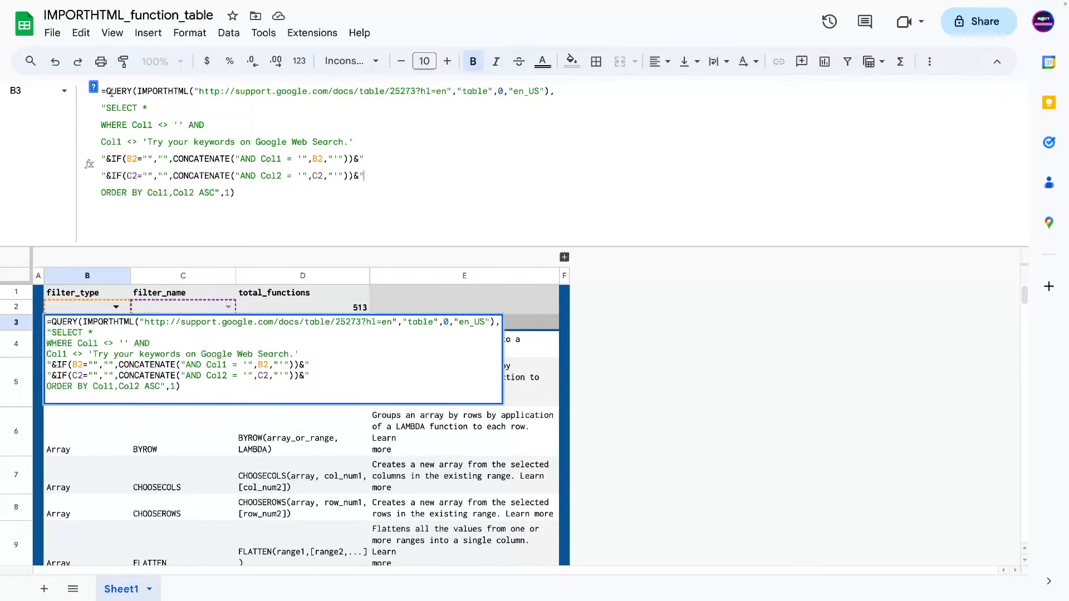
- Examine the IMPORTHTML source, the WHERE clause and the B2 and C2 filter conditions in B3's formula
drag(137, 91, 504, 103)
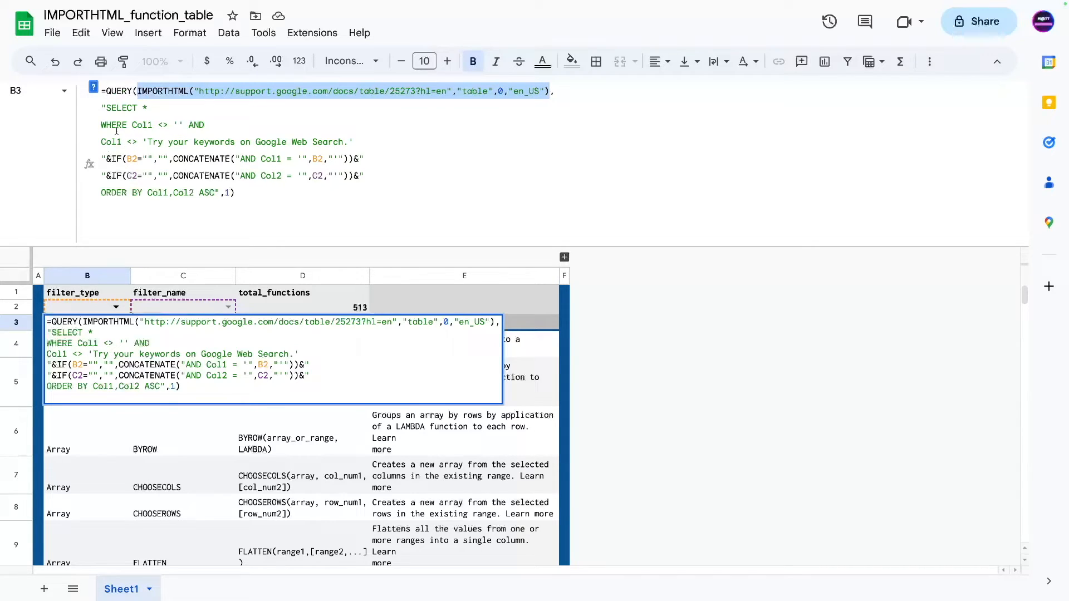
drag(368, 143, 152, 142)
click(156, 141)
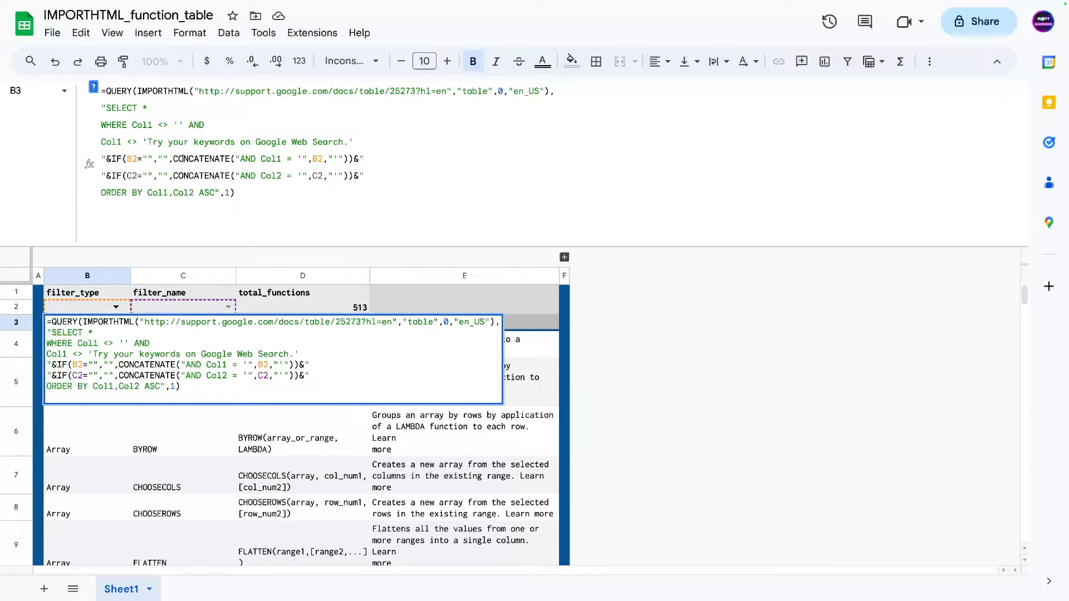
drag(105, 159, 362, 158)
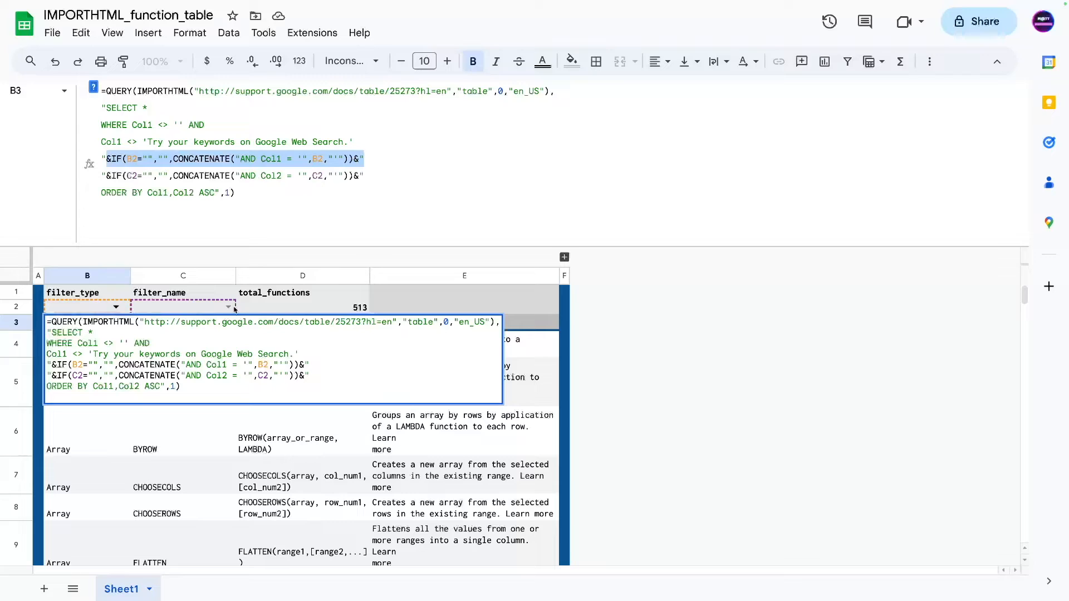
click(123, 175)
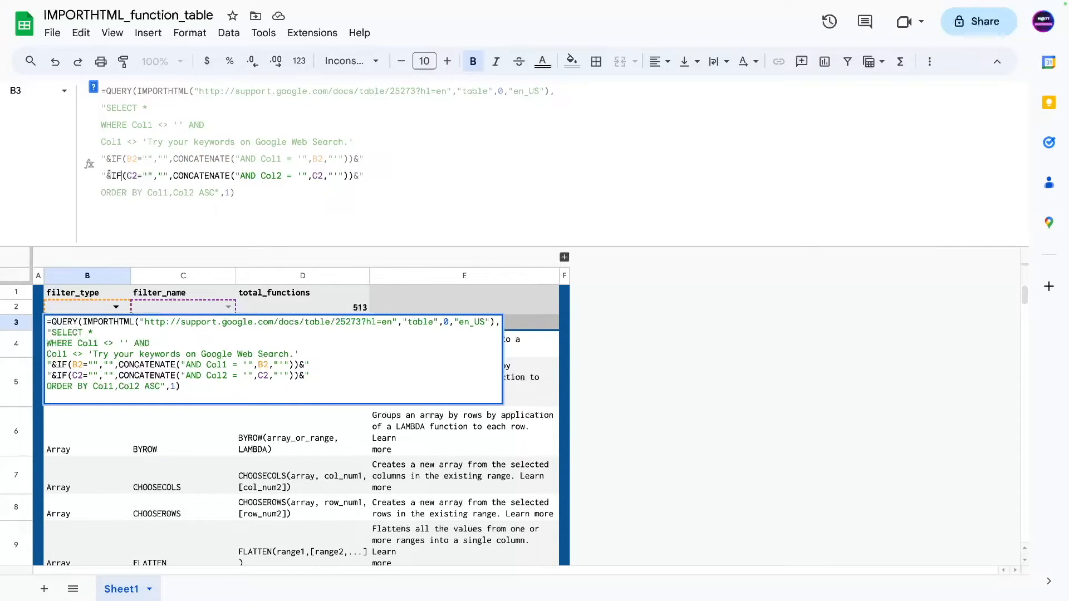
drag(110, 176, 361, 177)
click(362, 178)
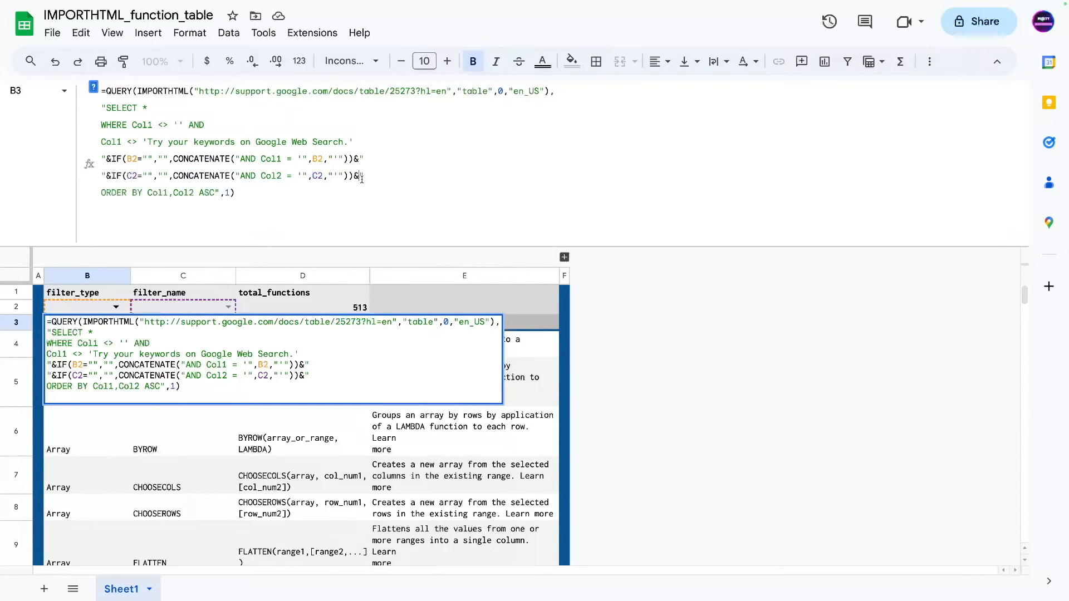
- Leave B3's formula without saving edits, expand the hidden column group G:I and examine the QUERY formula in G3
click(564, 257)
key(Escape)
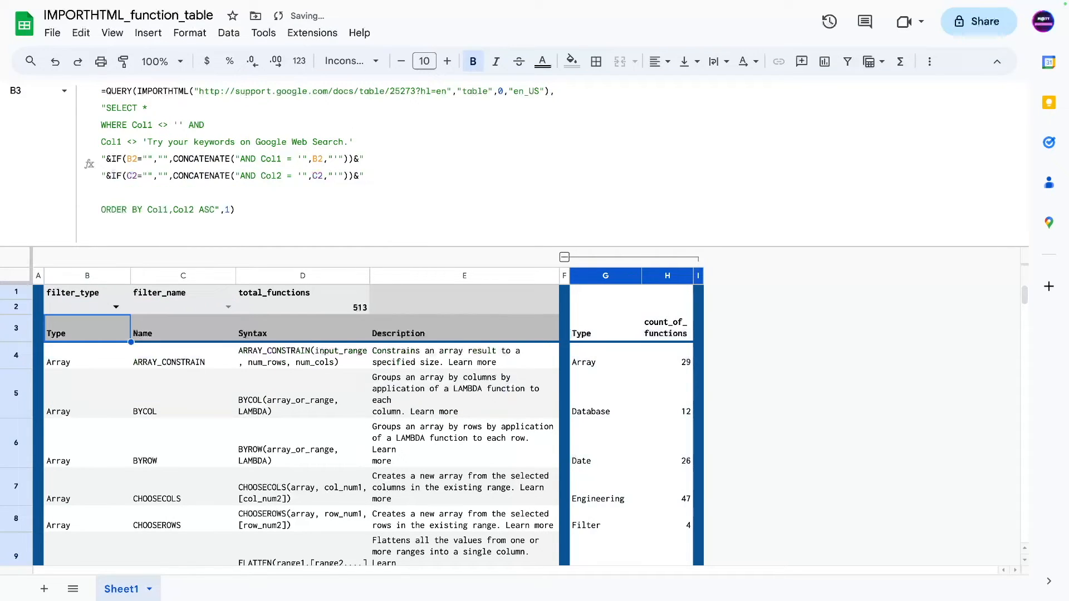
click(585, 335)
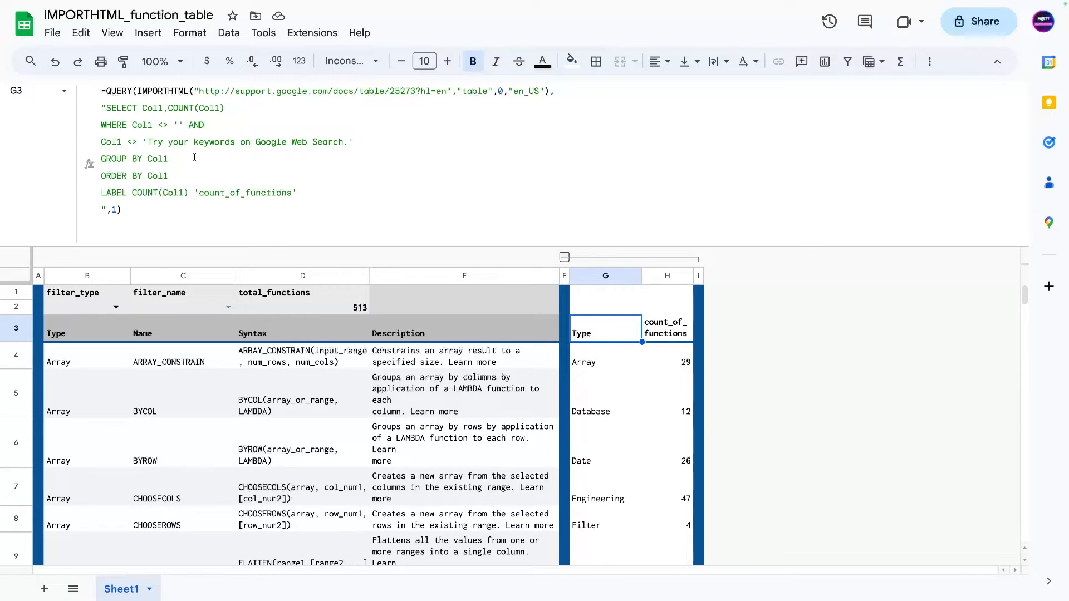
double_click(163, 160)
click(175, 161)
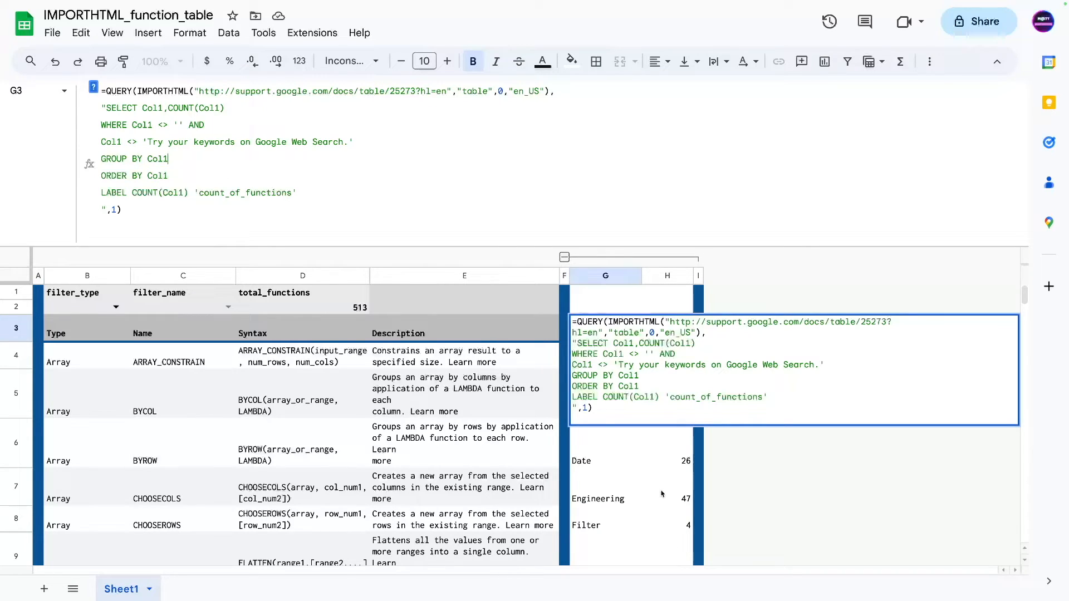
- Examine the function counts per type in columns G:H and the total_functions formula in D2
click(618, 467)
click(661, 463)
click(580, 504)
click(679, 514)
click(616, 528)
click(316, 306)
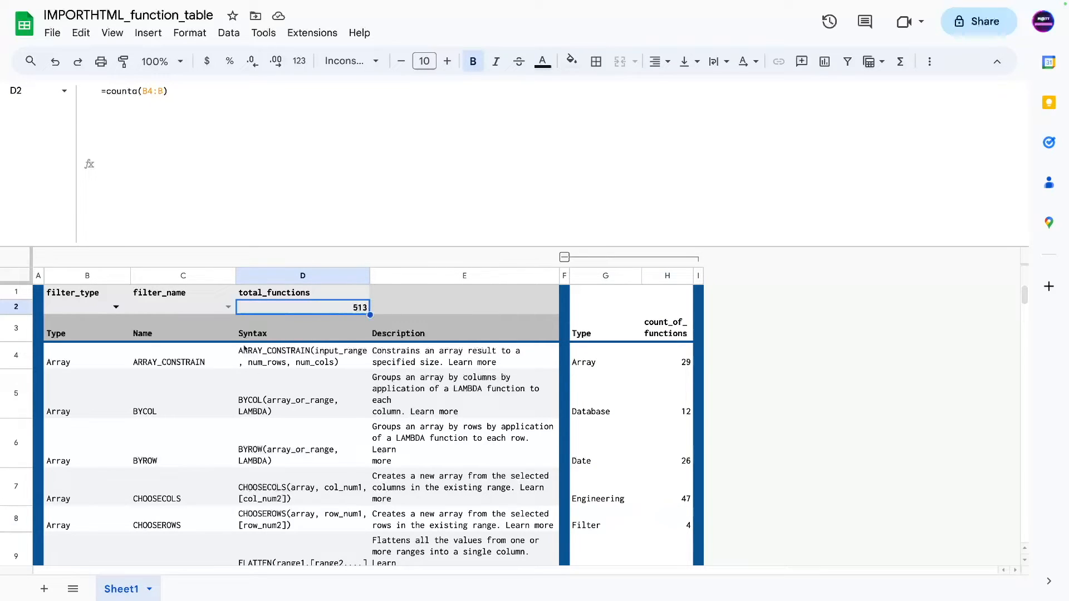
- Collapse the column group G:I and look through the remaining function table
click(564, 257)
key(Right)
key(Down)
key(Down)
key(Down)
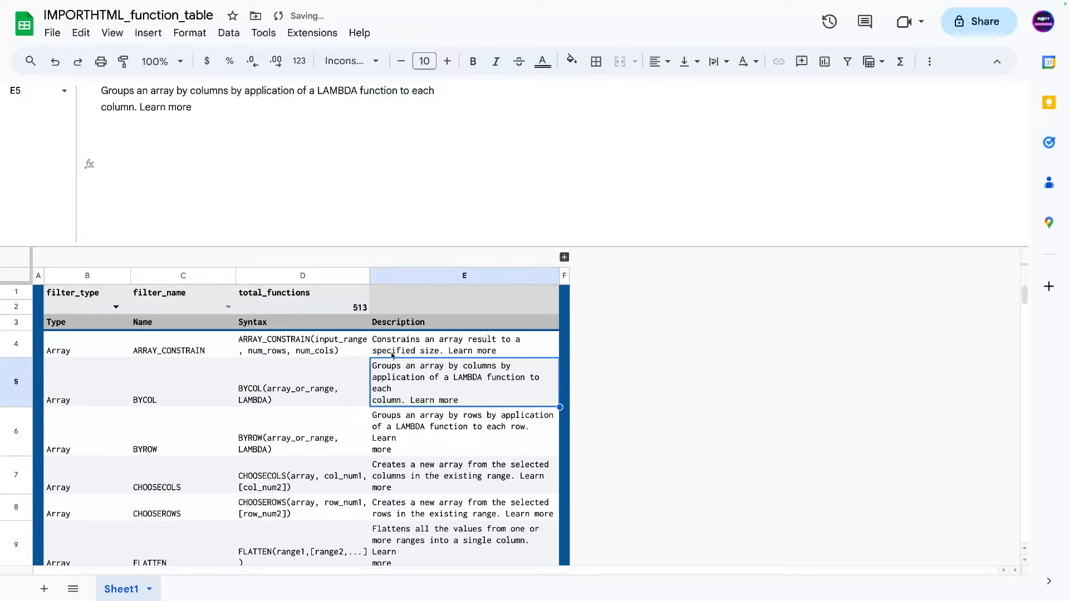
scroll(256, 509, down, 10)
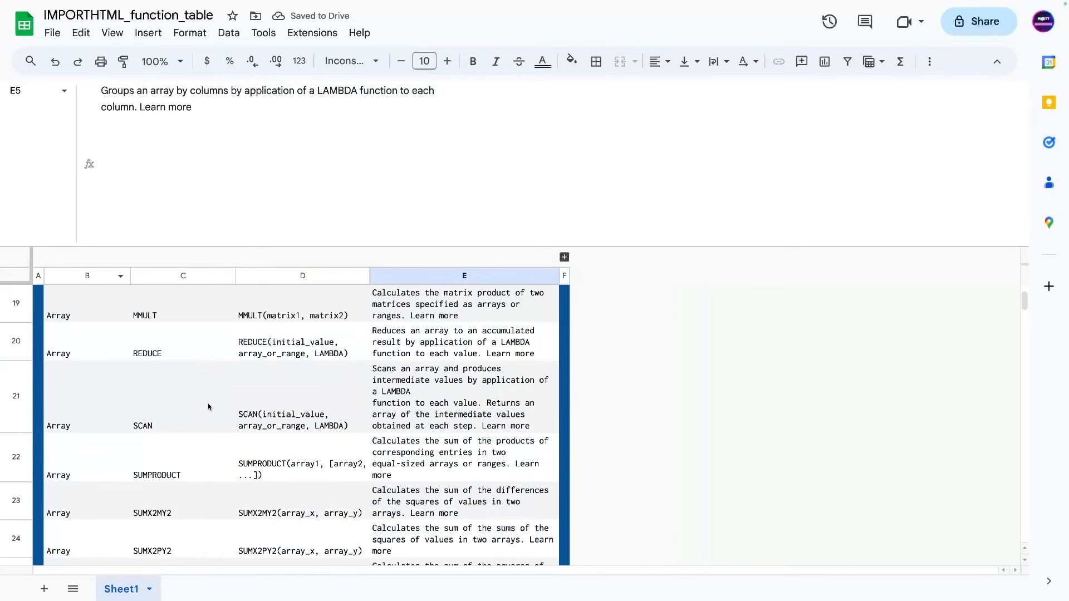
scroll(209, 407, up, 10)
key(Left)
key(Left)
key(Up)
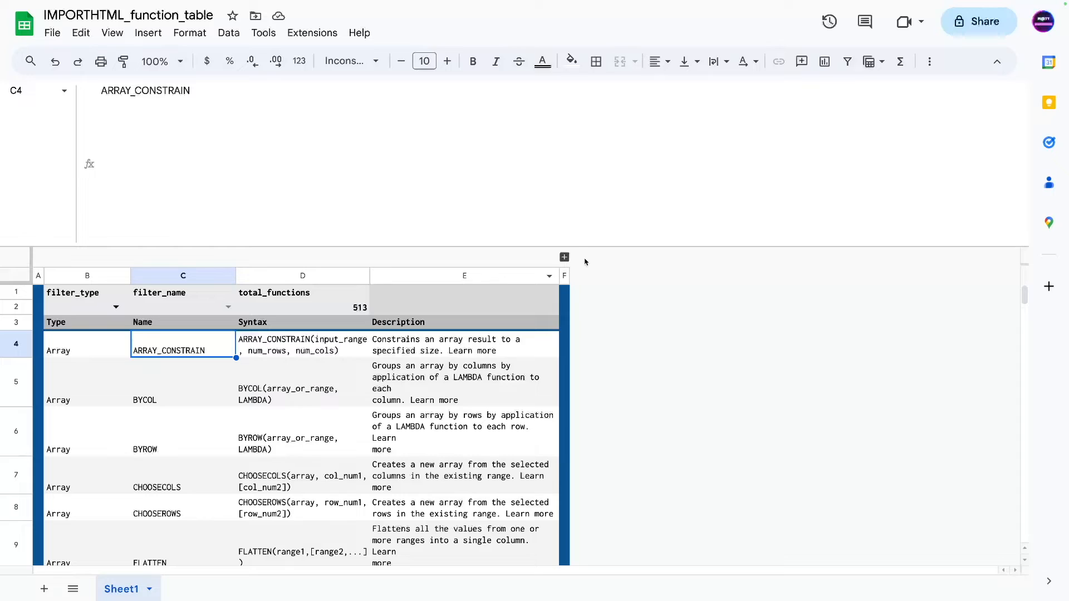
- Expand the column group G:I and show the QUERY formula of B3
click(564, 257)
click(257, 415)
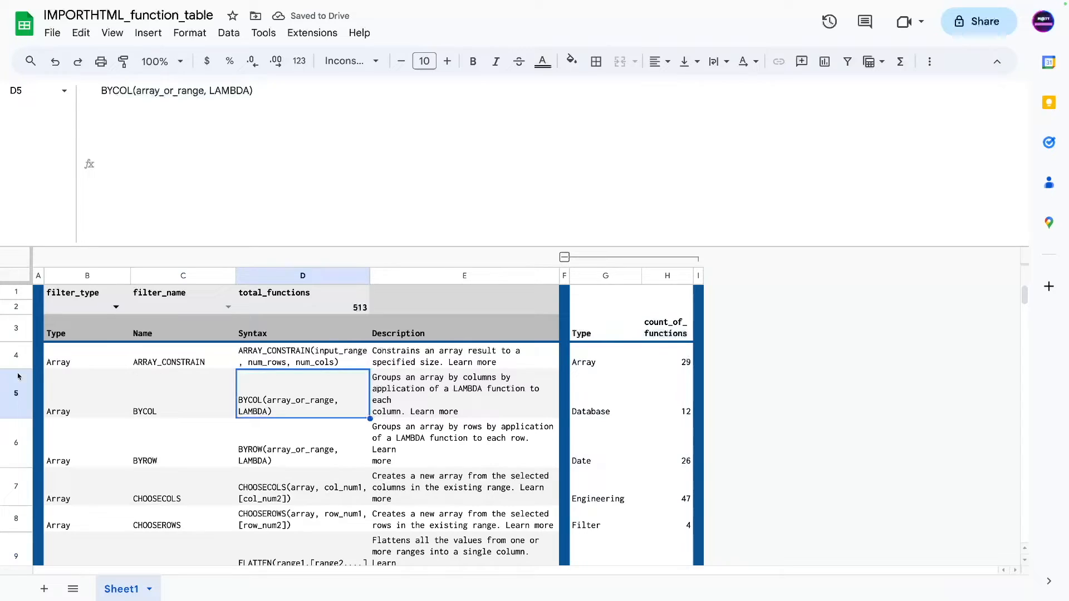
click(78, 330)
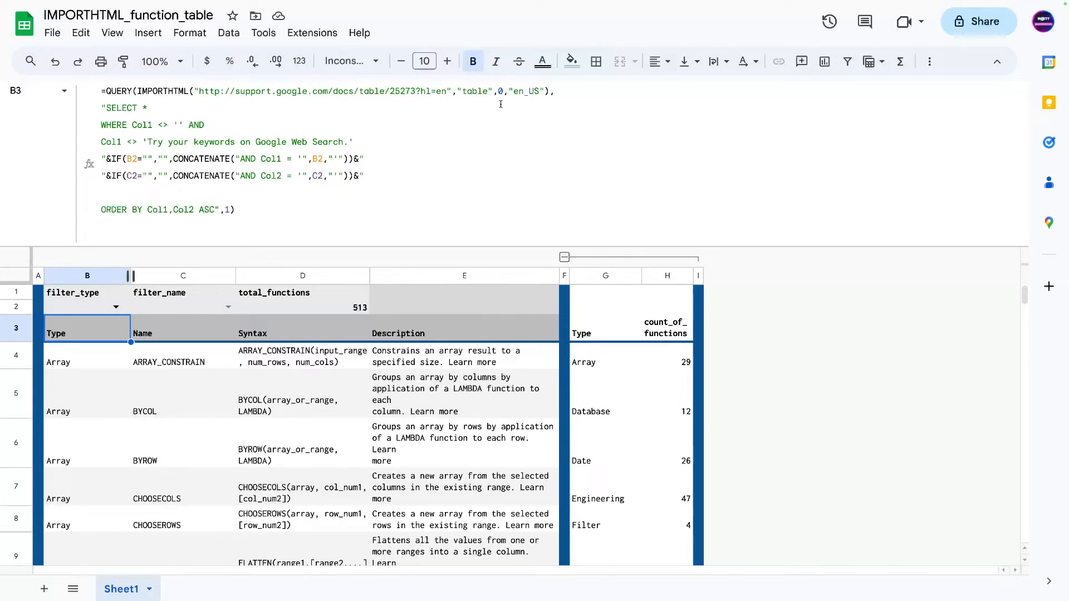
- Rename the sheet Sheet1 as function_table
double_click(116, 591)
text(function_table)
click(170, 518)
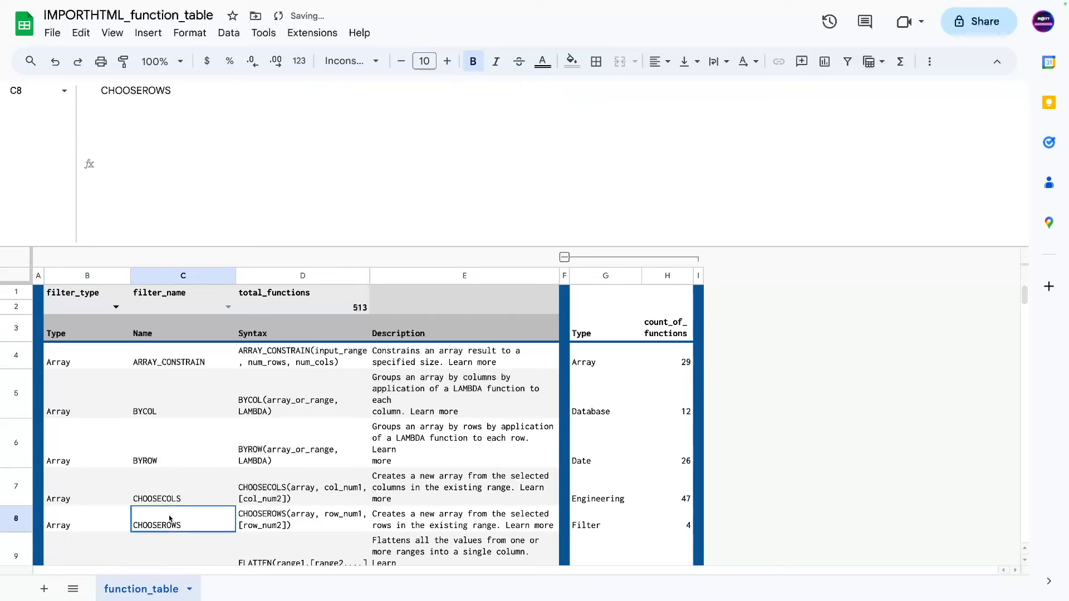
- Duplicate the function_table sheet and rename the copy static_function_table
right_click(150, 588)
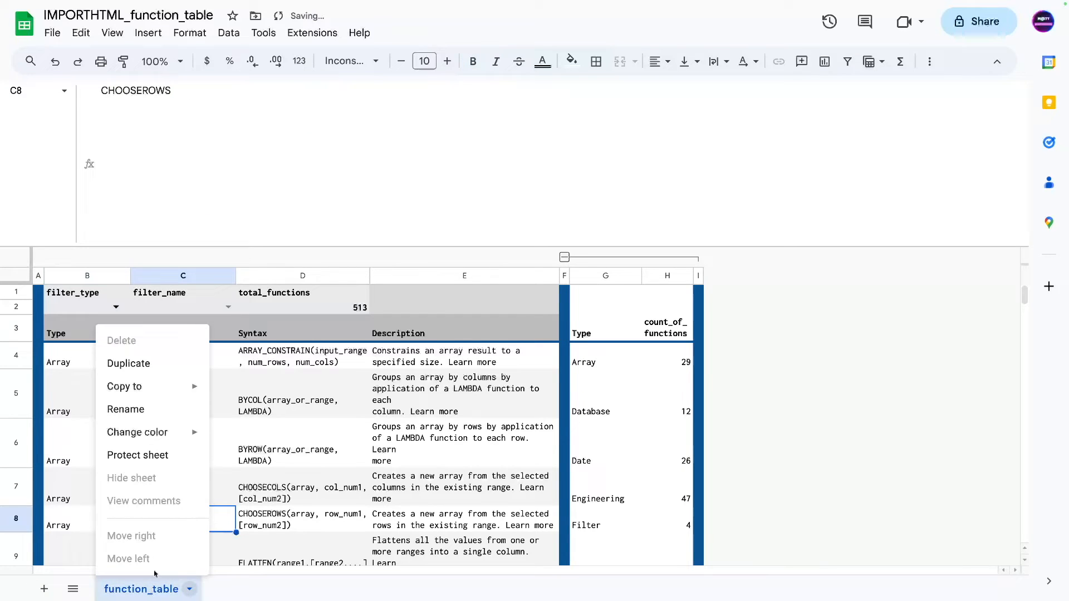
click(129, 365)
double_click(249, 590)
click(273, 591)
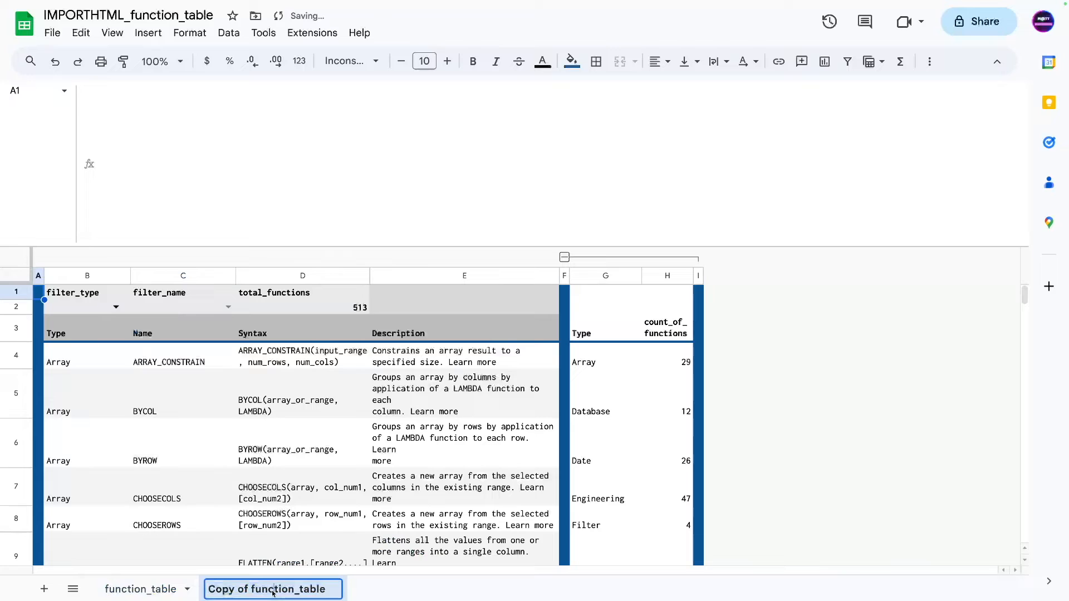
drag(256, 590, 184, 594)
text(static_)
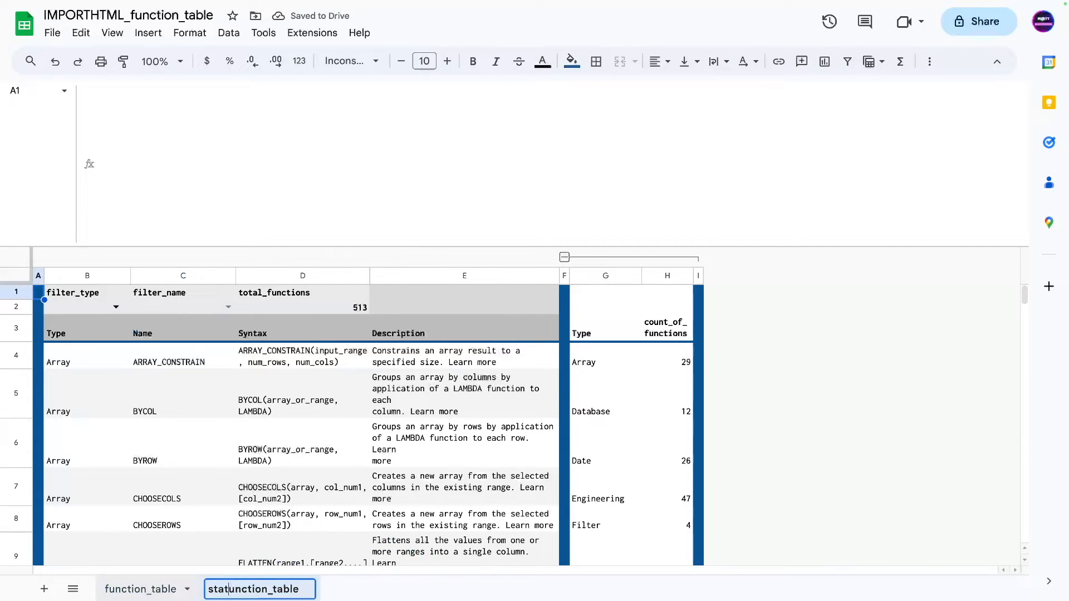
text(f)
key(Return)
- Replace all formulas on the static_function_table sheet with their values by copying the whole sheet and pasting values only in place
click(215, 361)
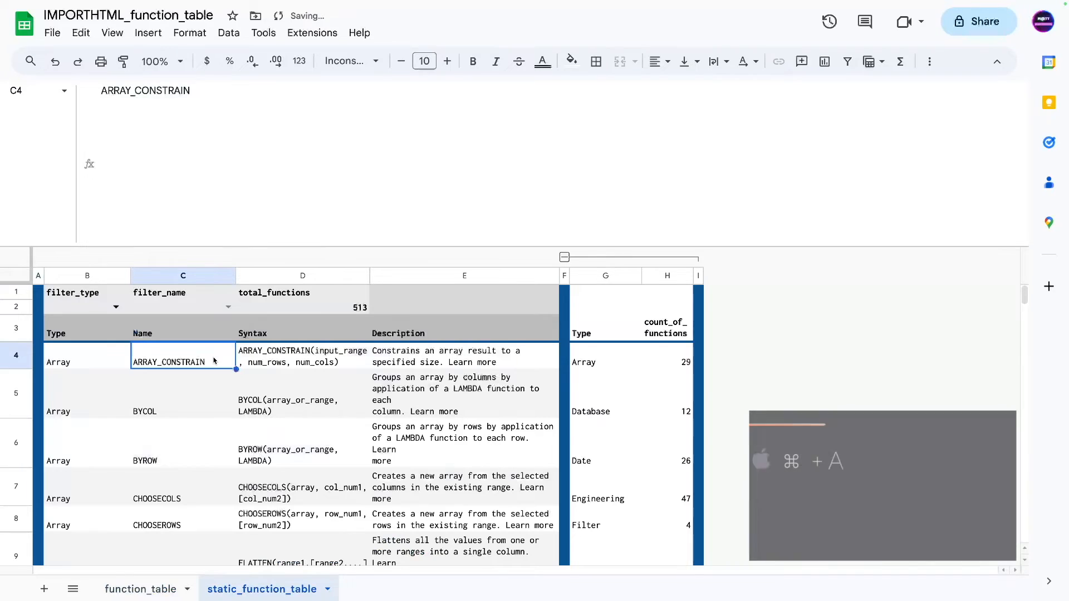
key(ctrl+a)
key(ctrl+c)
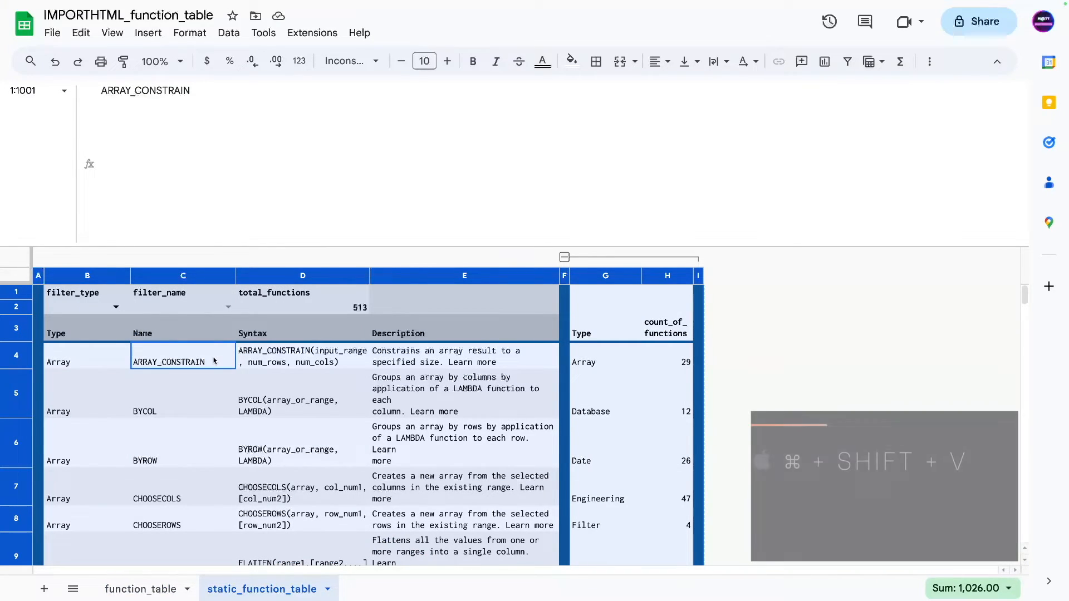
key(ctrl+shift+v)
- Check the contents of the header and first data cells around B3:C5 on static_function_table for remaining formulas
click(104, 333)
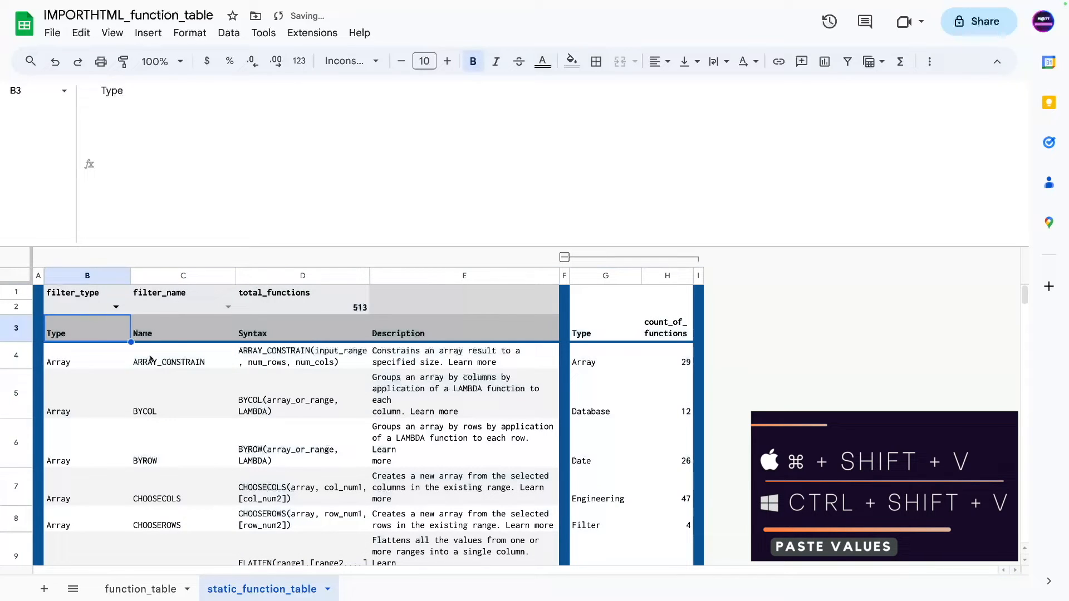
key(Down)
key(Down)
key(Right)
key(Up)
key(Up)
key(Left)
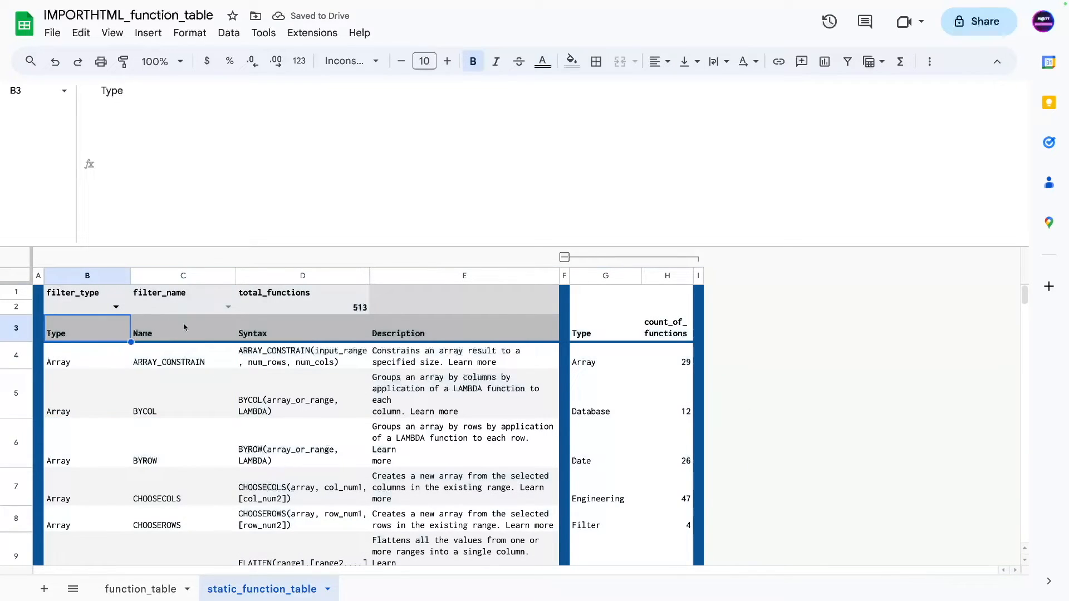
key(Down)
- Try the filter_type dropdown in B2 of static_function_table and clear the cell
click(115, 307)
click(190, 308)
click(115, 307)
click(78, 368)
click(156, 366)
click(115, 307)
click(157, 298)
click(127, 307)
key(Delete)
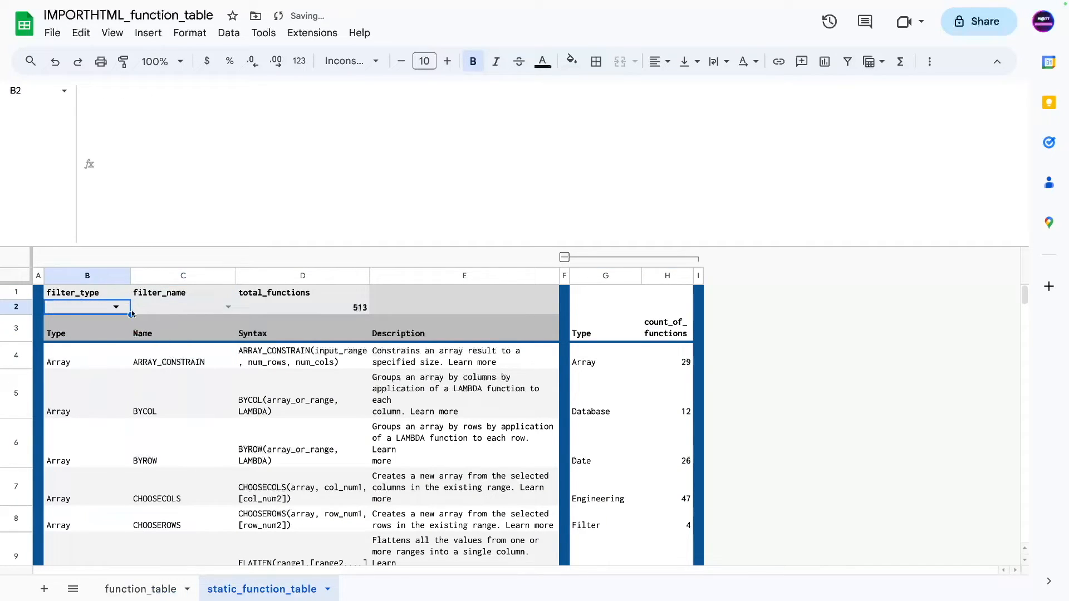
click(125, 387)
- Examine the total_functions cell D2 and the static table's rows from row 4 down to the last entry
click(303, 310)
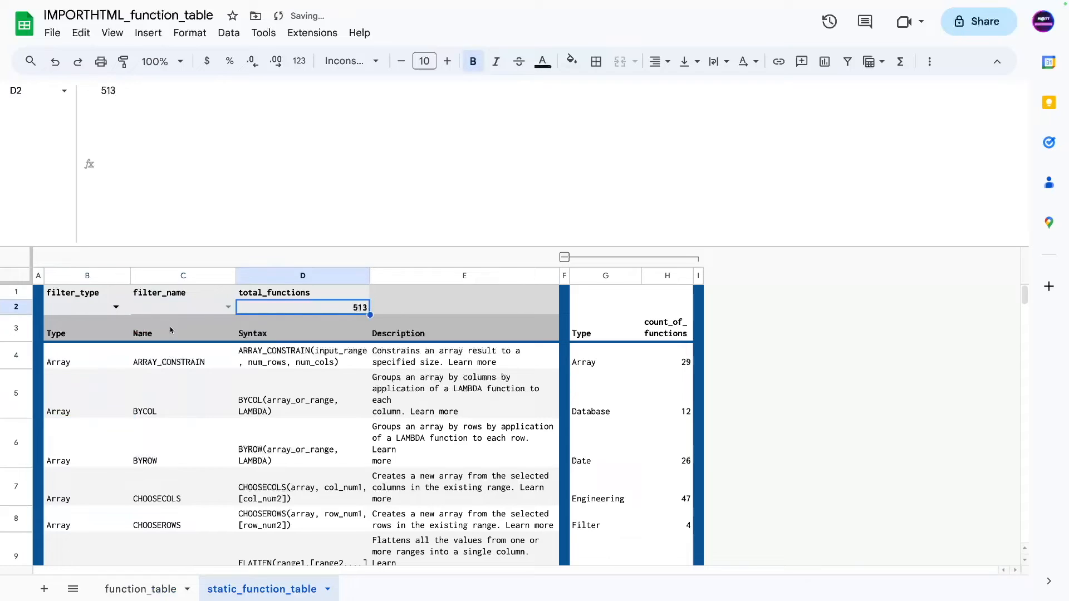
click(140, 368)
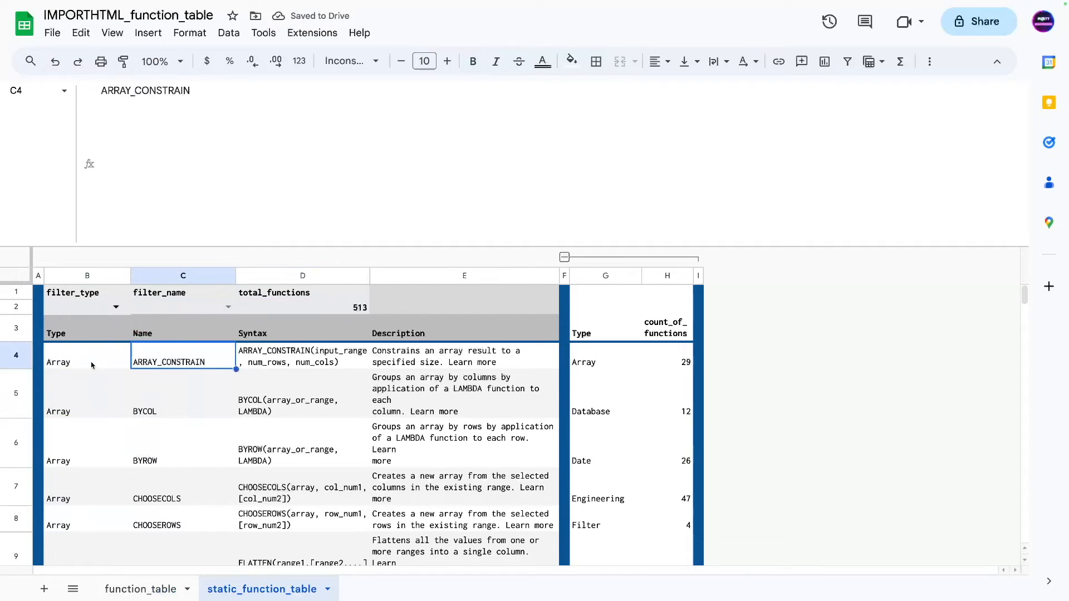
click(92, 365)
scroll(95, 372, down, 10)
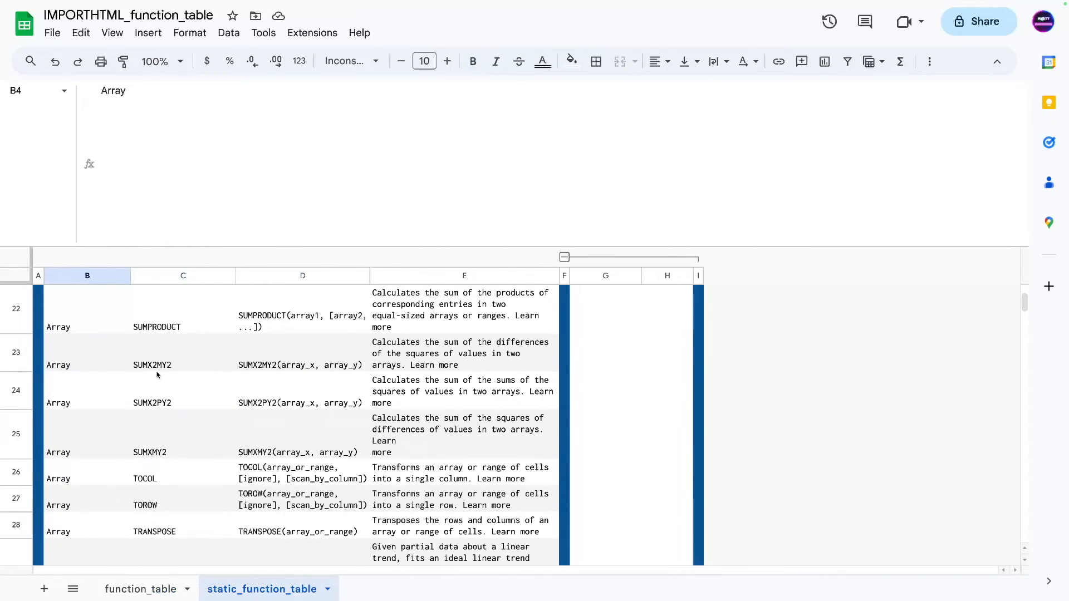
key(super+Down)
key(Down)
scroll(142, 413, up, 12)
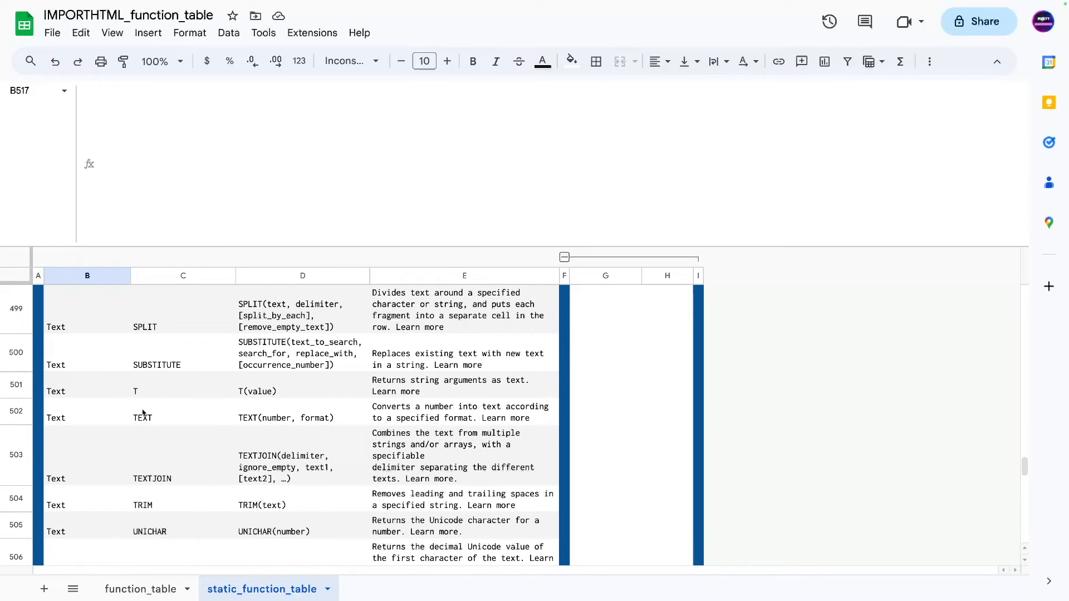
key(Up)
key(Up)
key(super+Up)
key(Down)
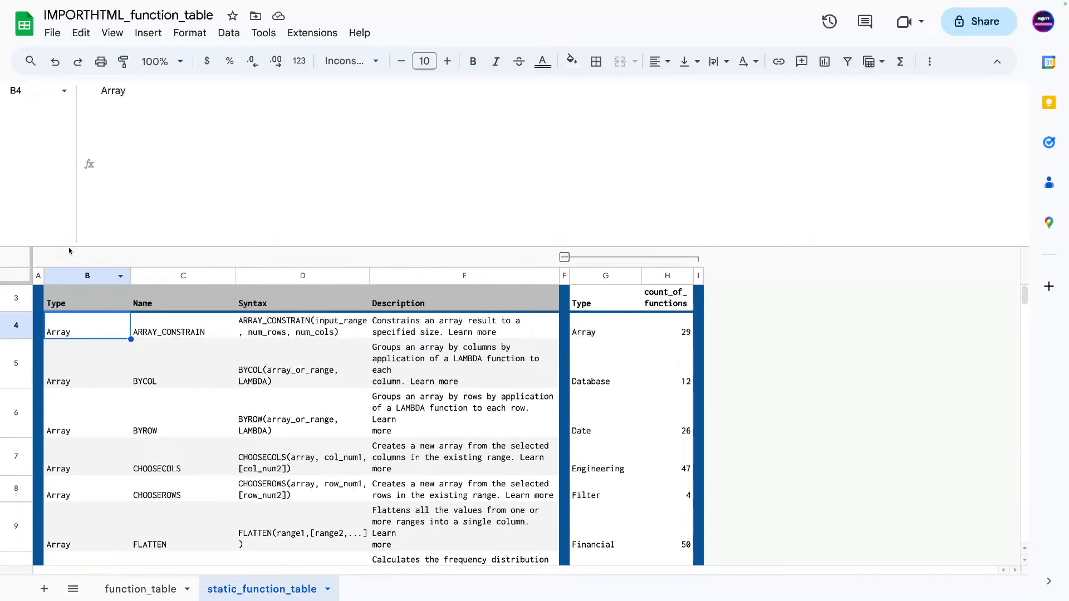
- On the function_table sheet, shrink the formula bar to a single line and select the QUERY formula cell B3
click(162, 592)
click(149, 362)
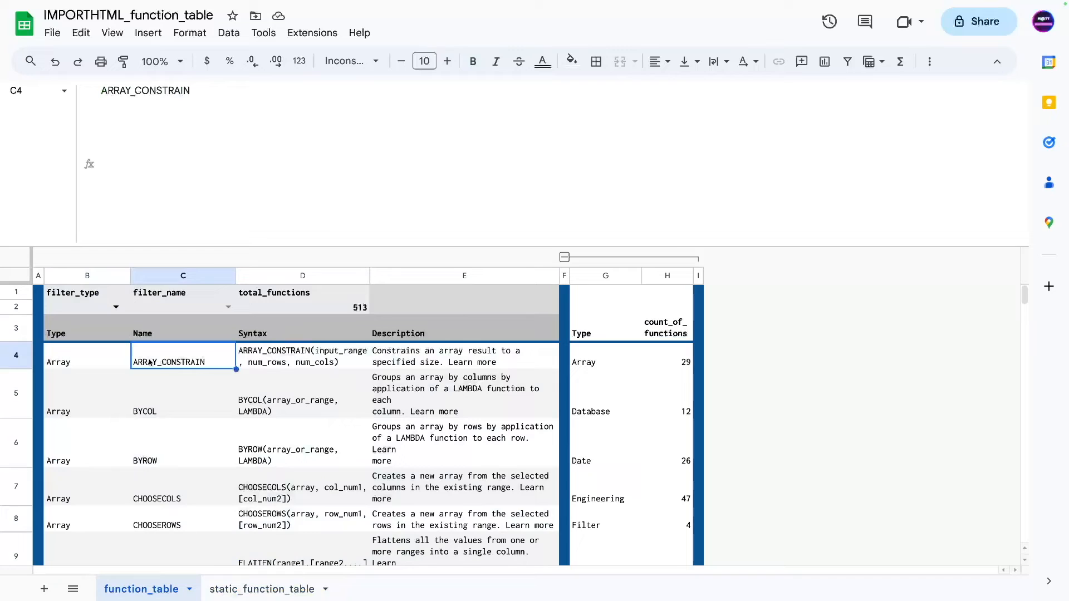
drag(75, 243, 77, 102)
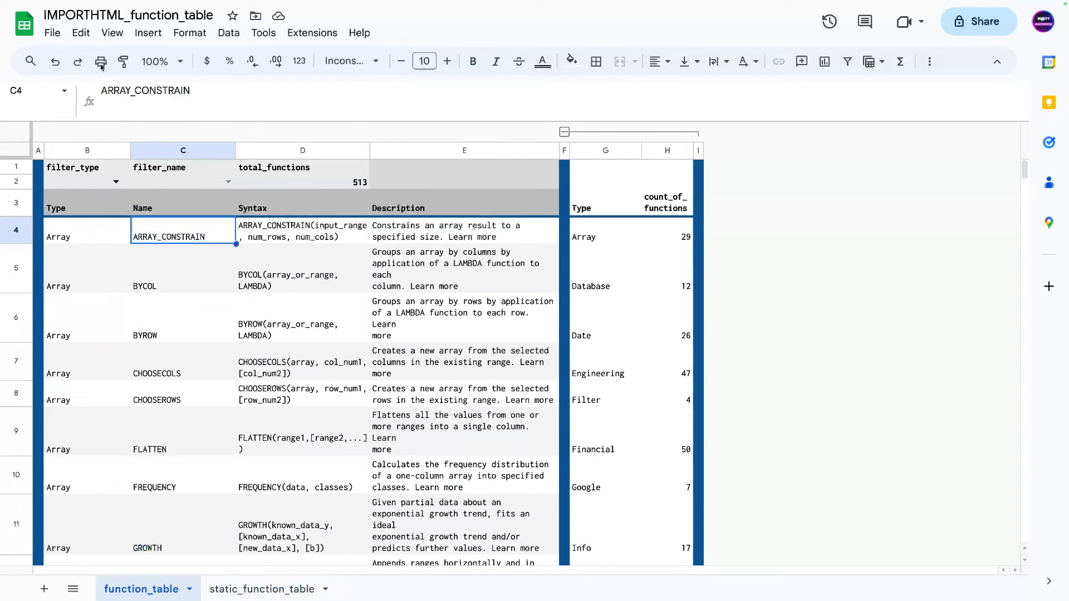
click(93, 177)
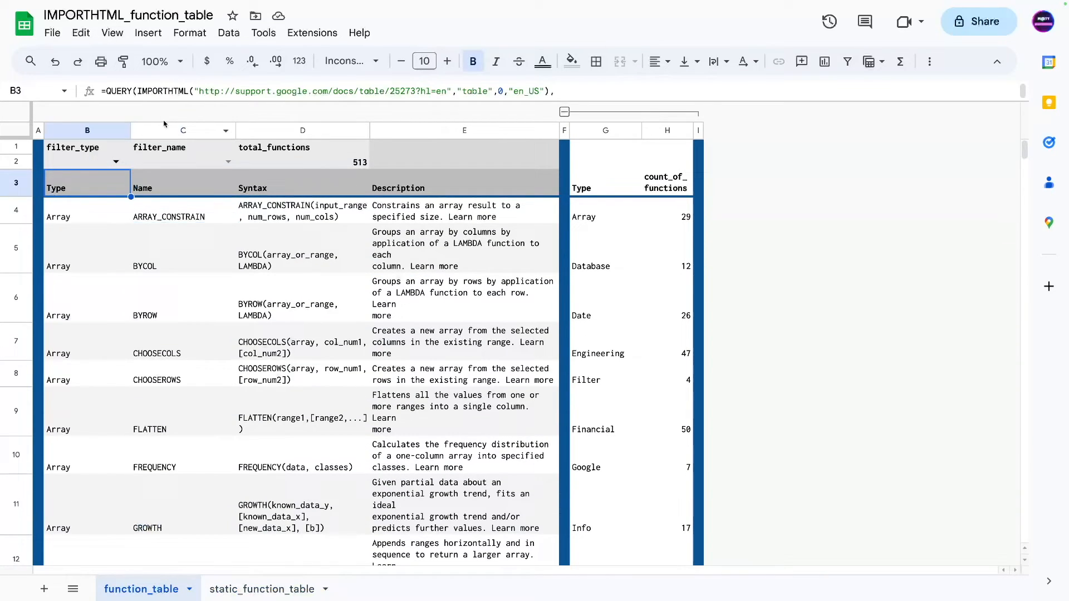
drag(211, 102, 269, 61)
- Compare the static values on static_function_table, including D2, with the live IMPORTHTML query on function_table
click(237, 590)
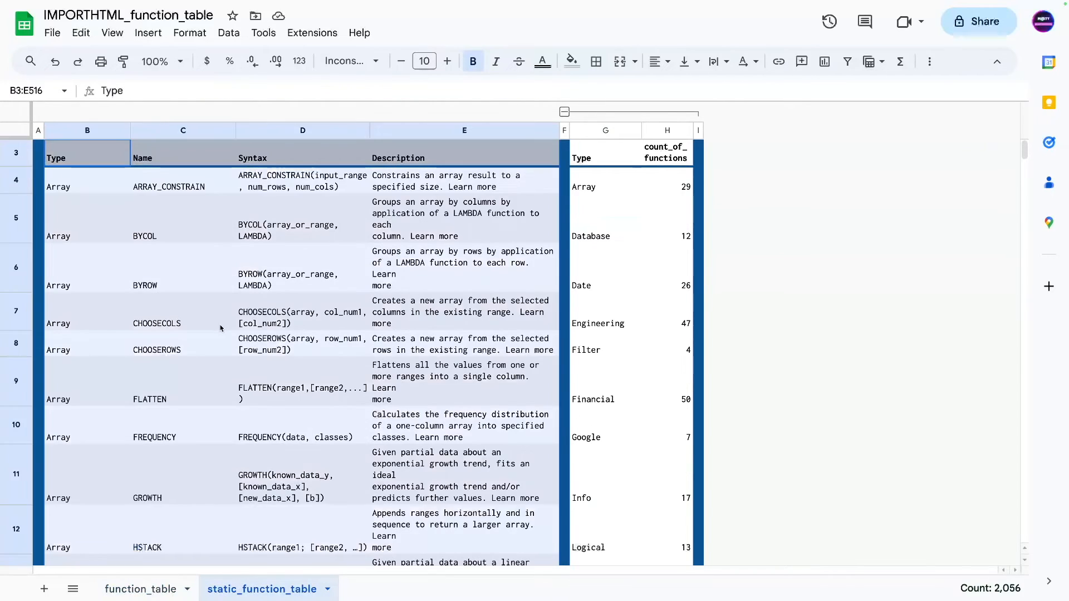
click(220, 329)
scroll(217, 305, up, 1)
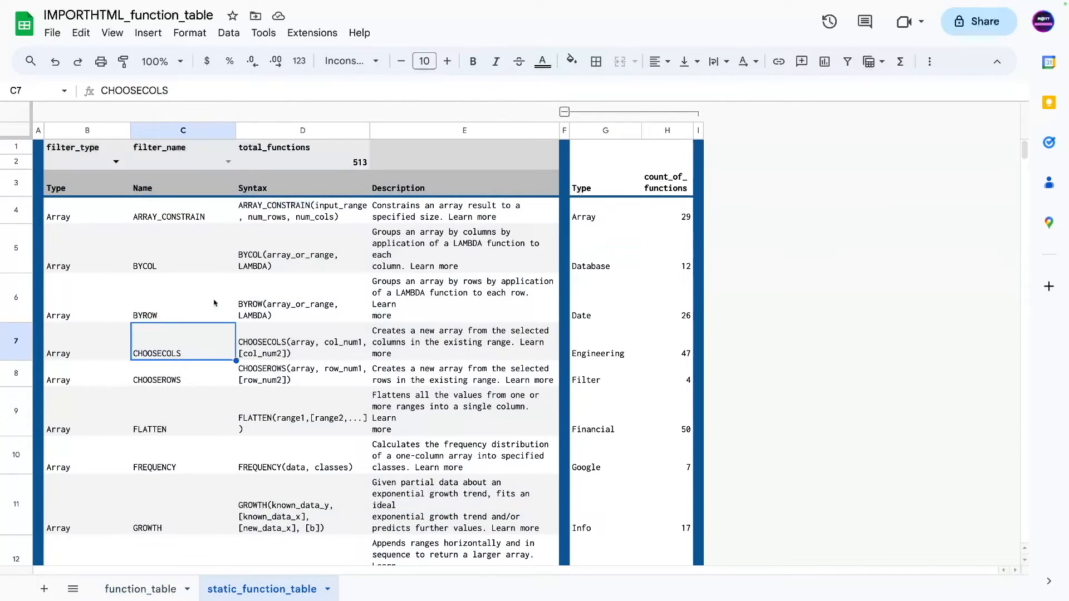
click(301, 162)
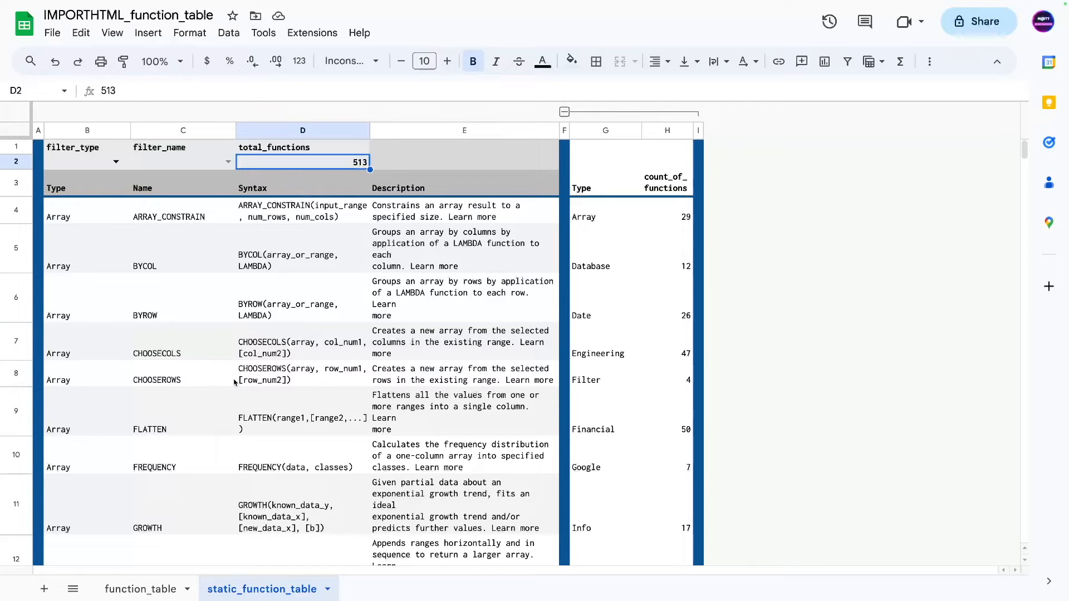
click(136, 590)
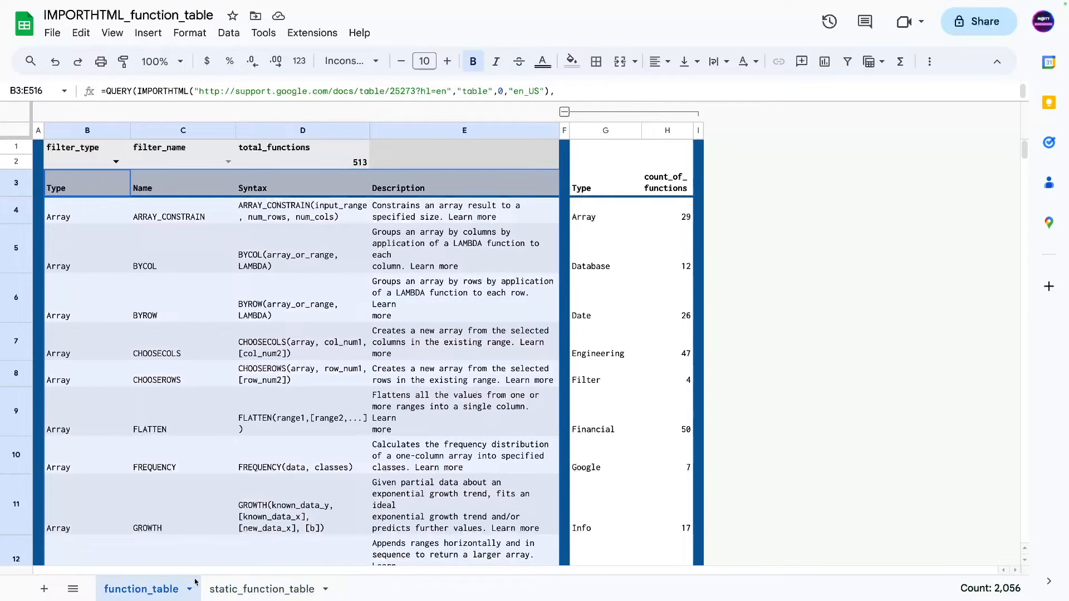
click(235, 587)
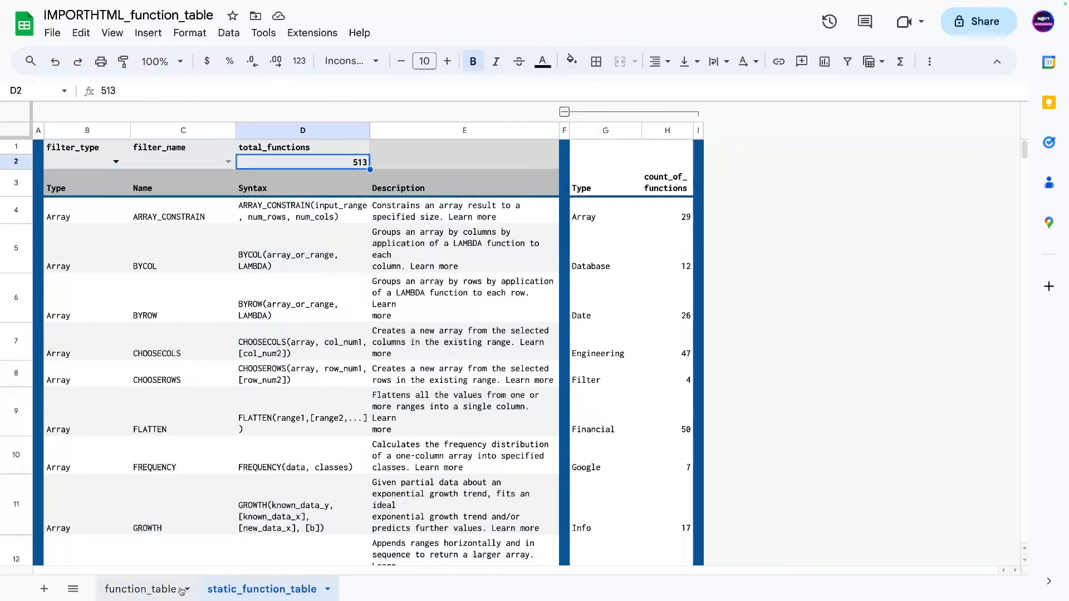
click(181, 590)
click(263, 239)
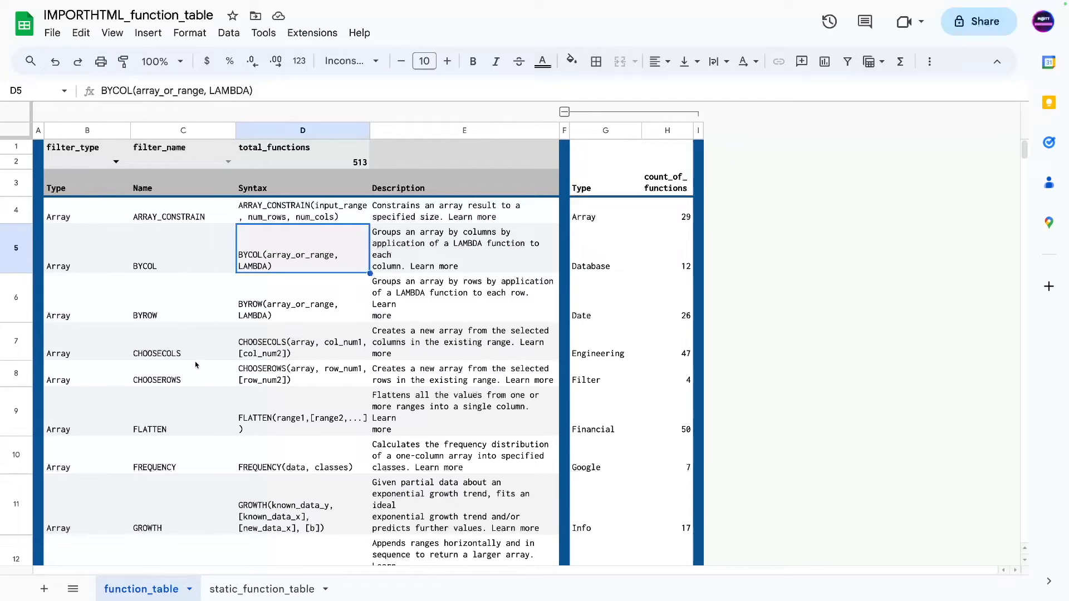
scroll(196, 365, down, 4)
scroll(194, 383, down, 10)
click(262, 589)
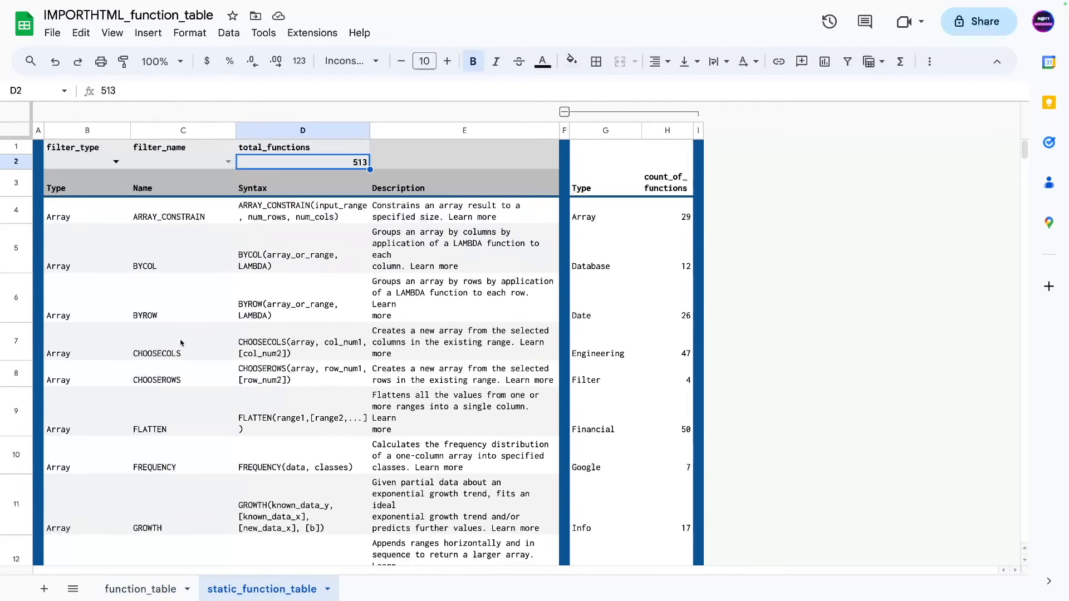
click(185, 246)
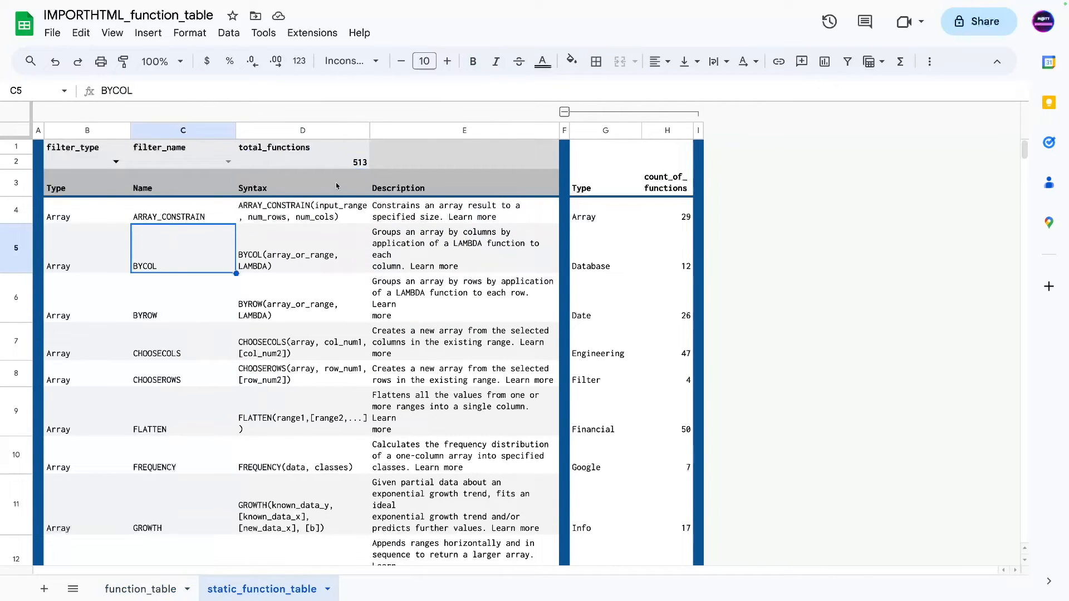
click(322, 162)
- Examine the filter cells B2 and C2 and the total_functions formula in D2 on function_table
click(140, 589)
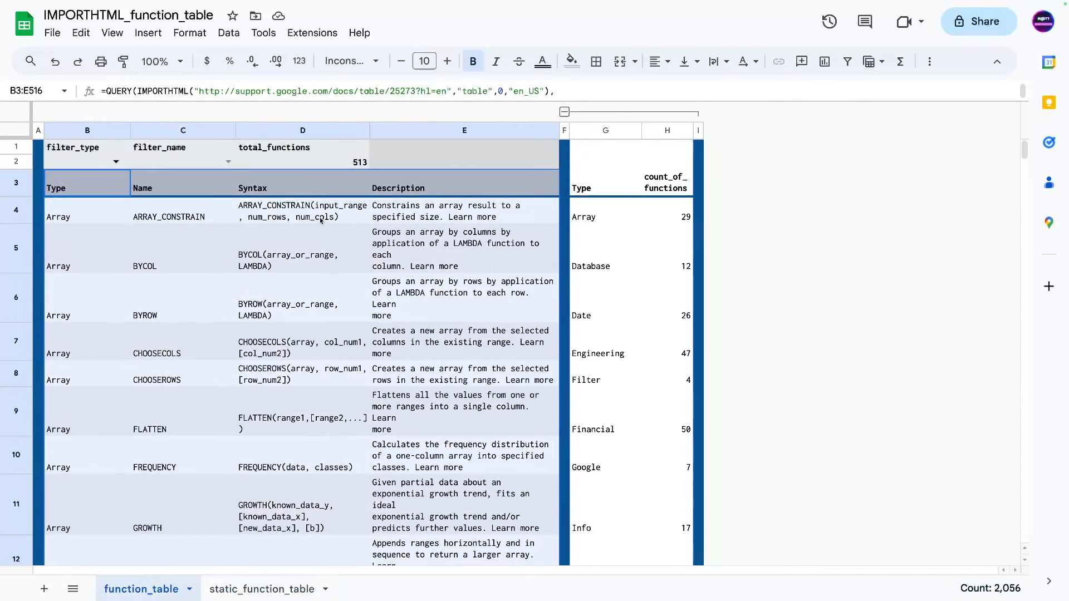
click(322, 224)
click(322, 164)
click(167, 162)
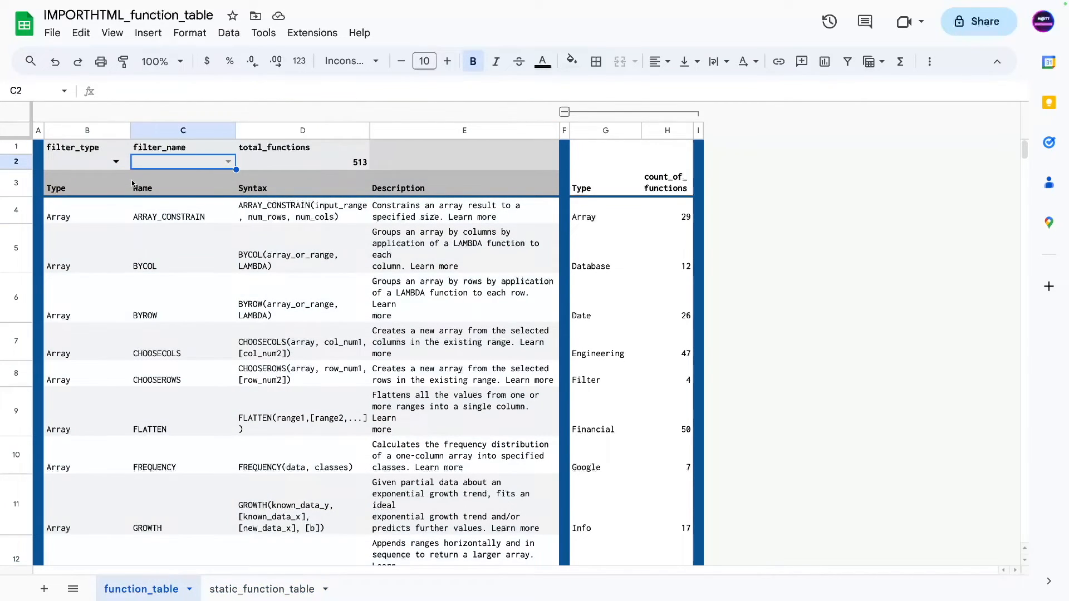
key(Left)
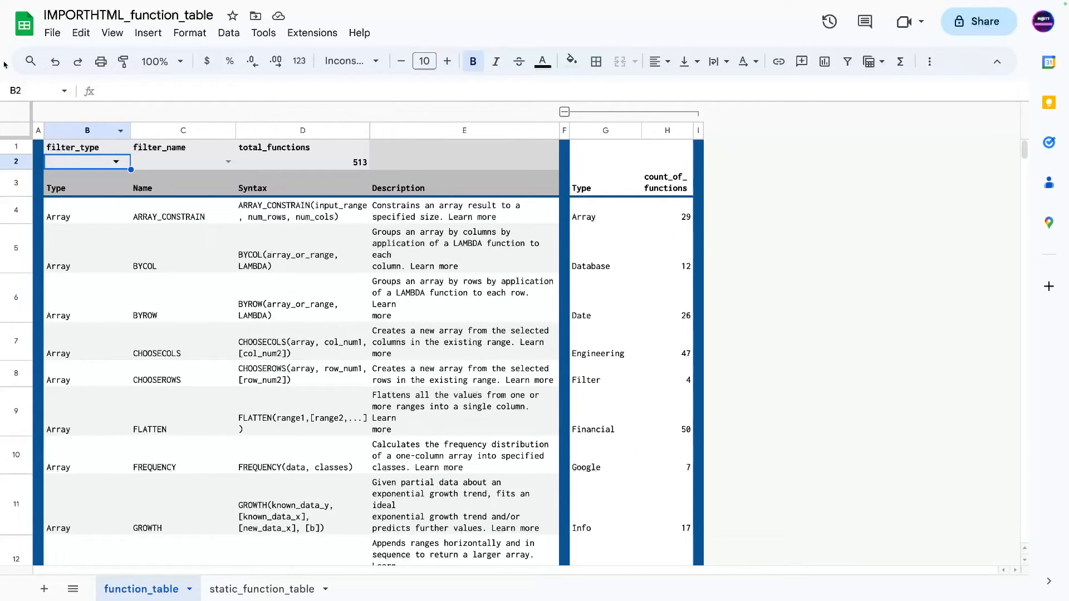
drag(262, 161, 261, 145)
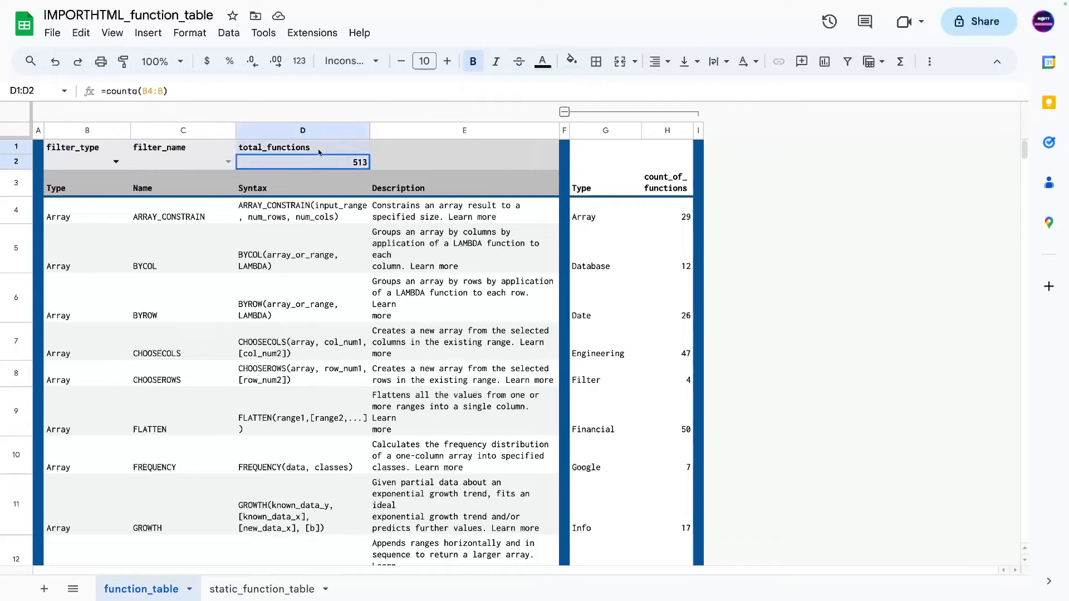
click(273, 368)
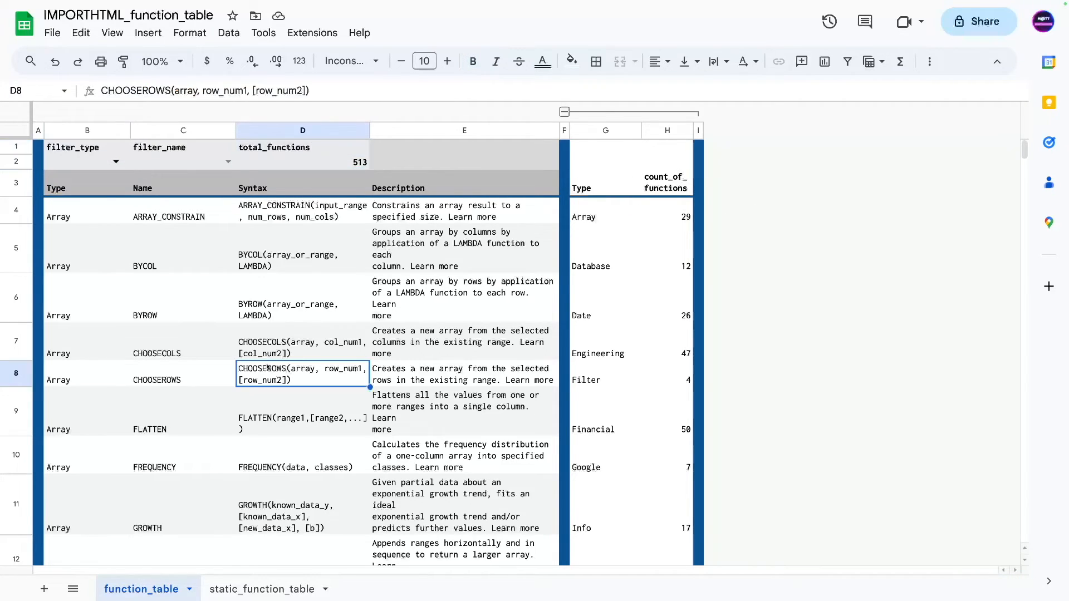
click(99, 347)
- Filter the function table by the name QUERY in C2 and view the syntax and description of the matching row
click(214, 164)
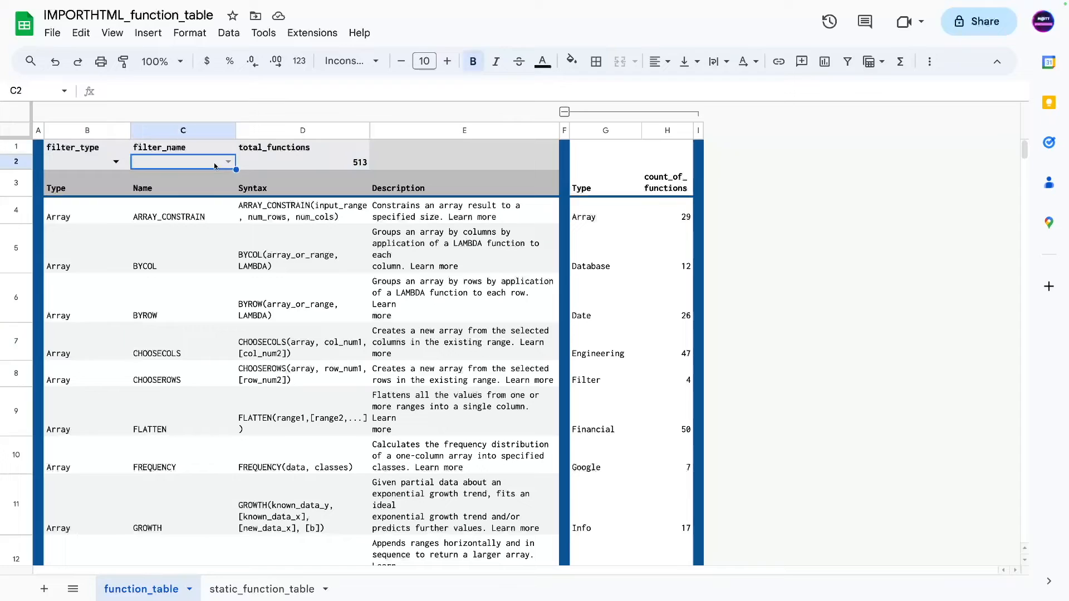
click(214, 164)
text(query)
key(Return)
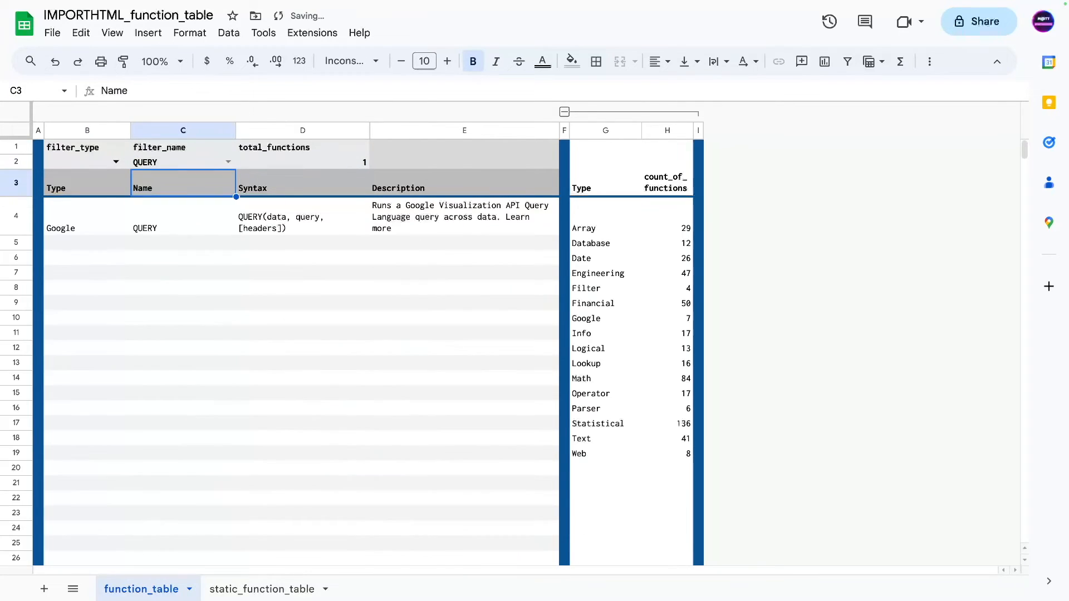
click(336, 213)
click(412, 216)
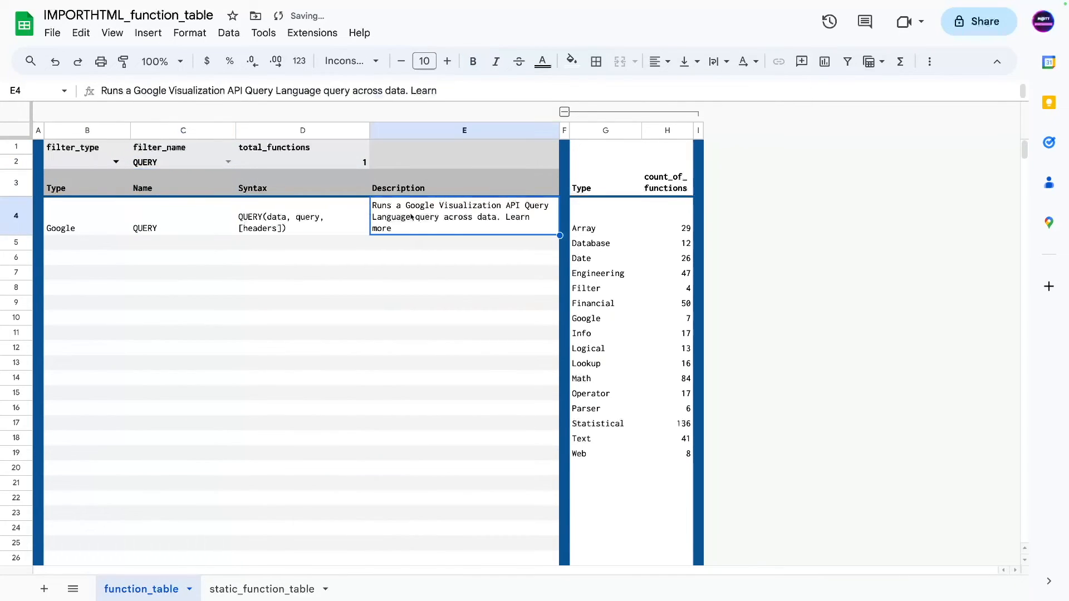
click(86, 217)
click(186, 162)
text(x)
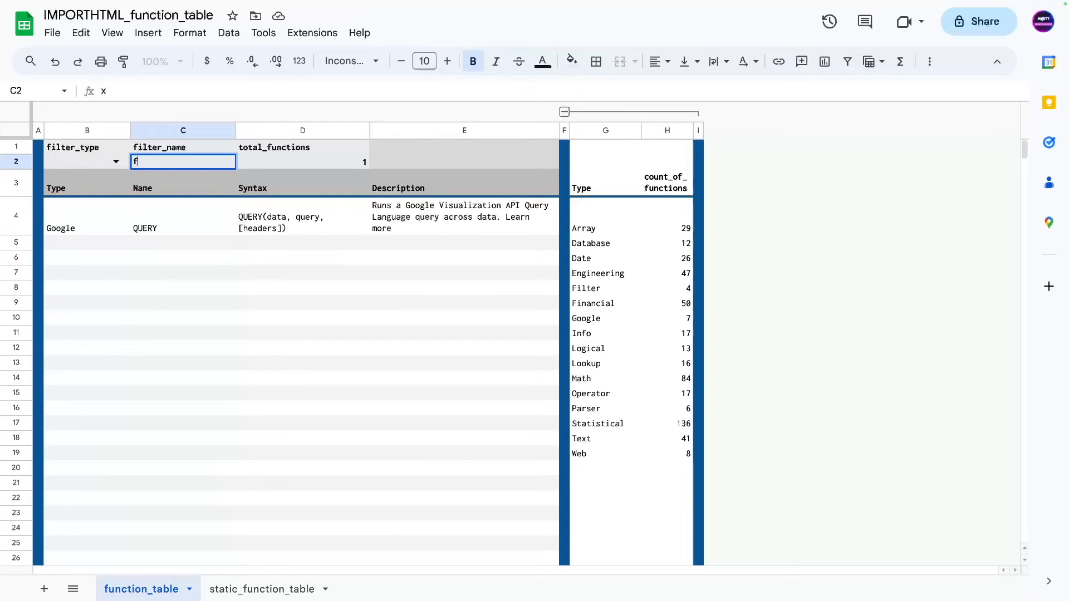
key(Return)
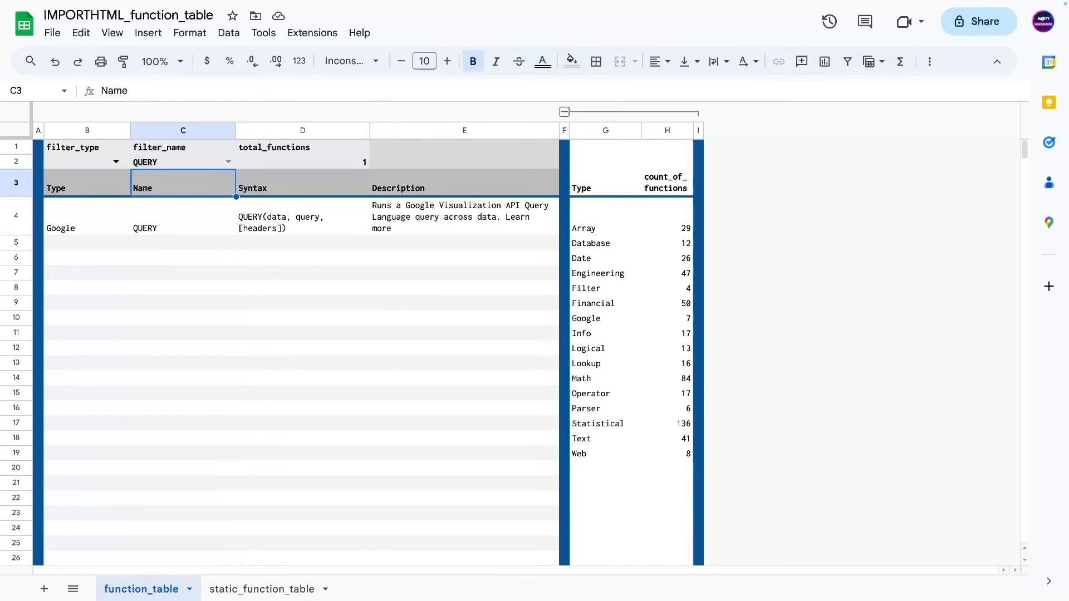
- Replace the name filter in C2 with XLOOKUP and view the syntax of the matching function
key(Up)
key(Delete)
text(xloo)
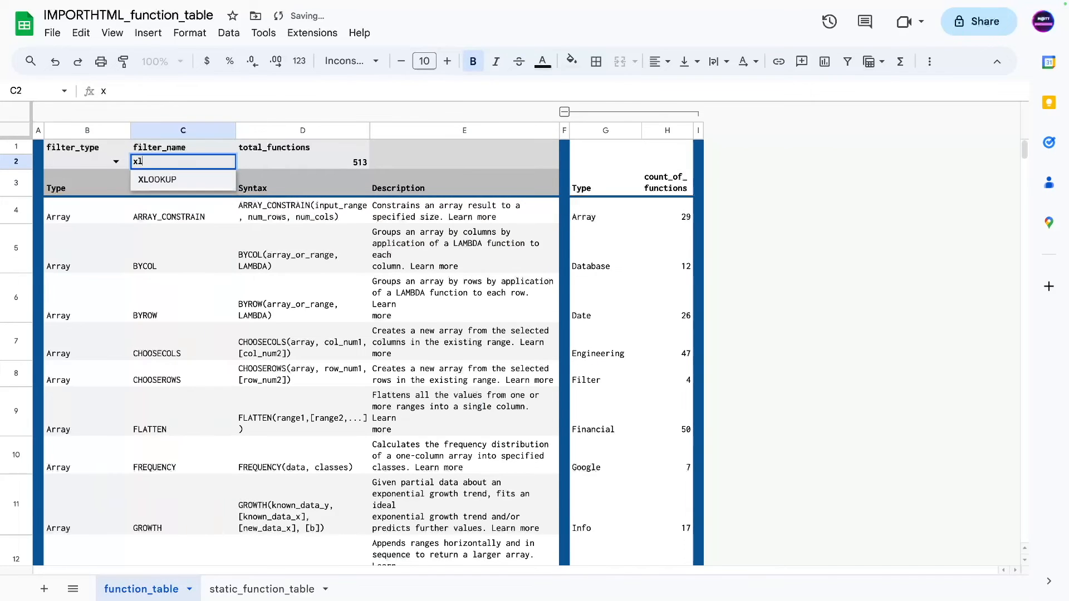
click(167, 179)
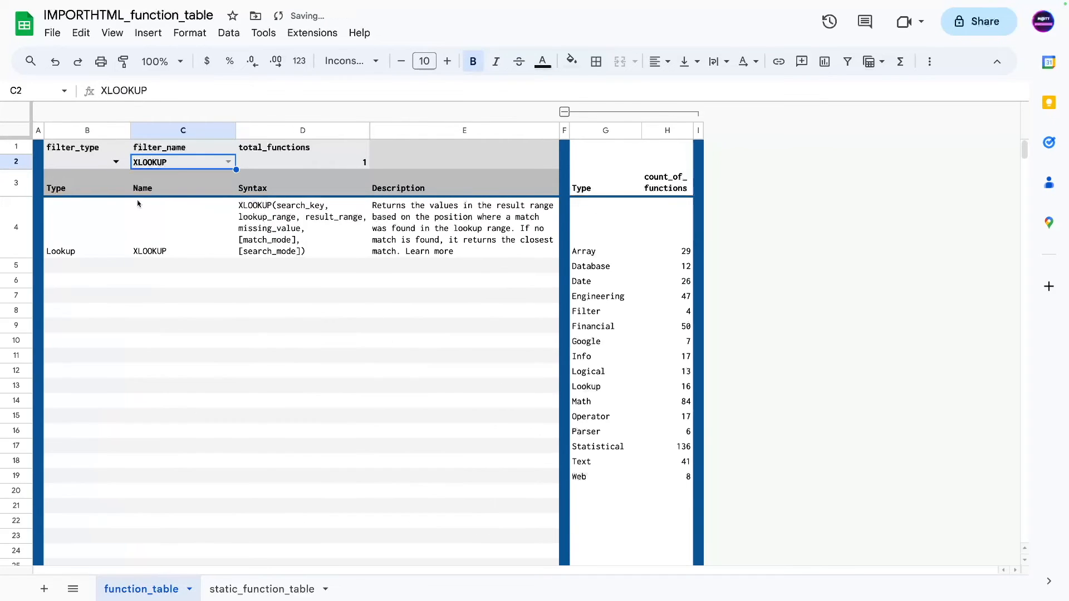
click(126, 234)
click(311, 225)
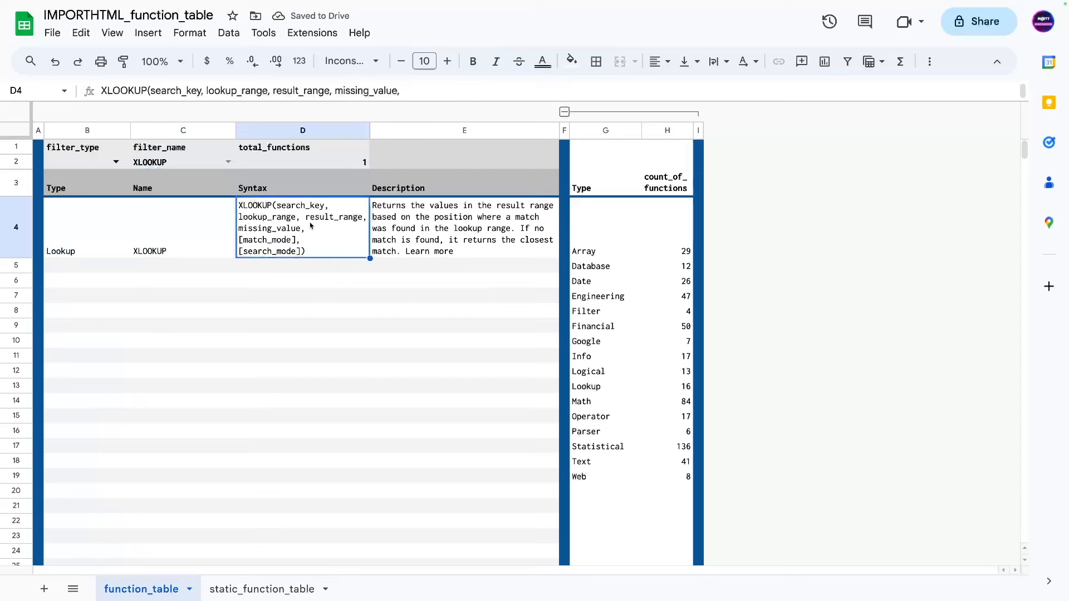
- Clear the name filter in C2 on function_table to list all functions again
click(205, 163)
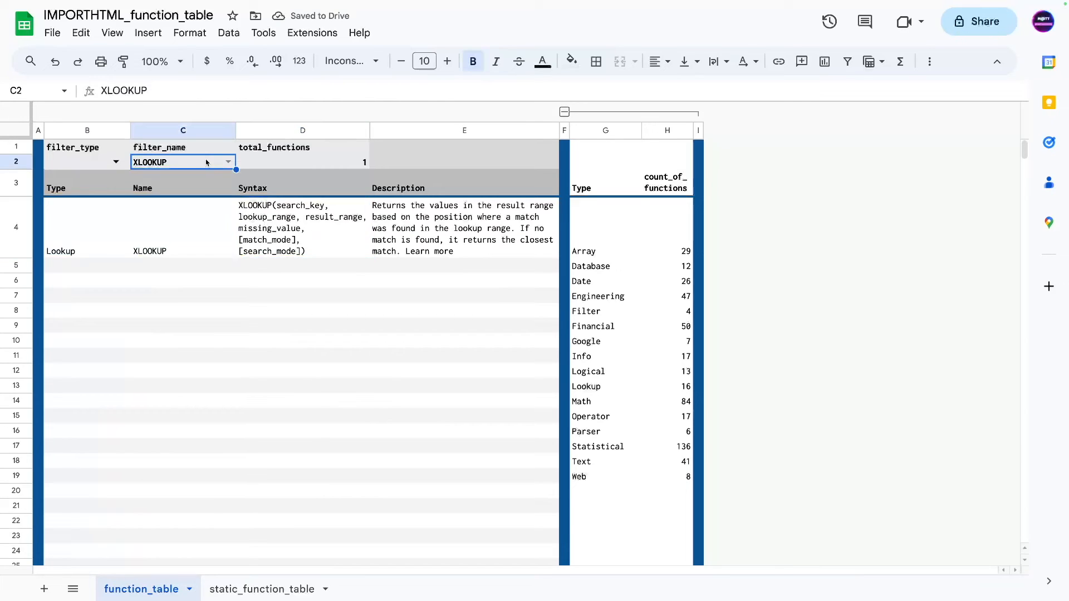
key(Delete)
click(200, 217)
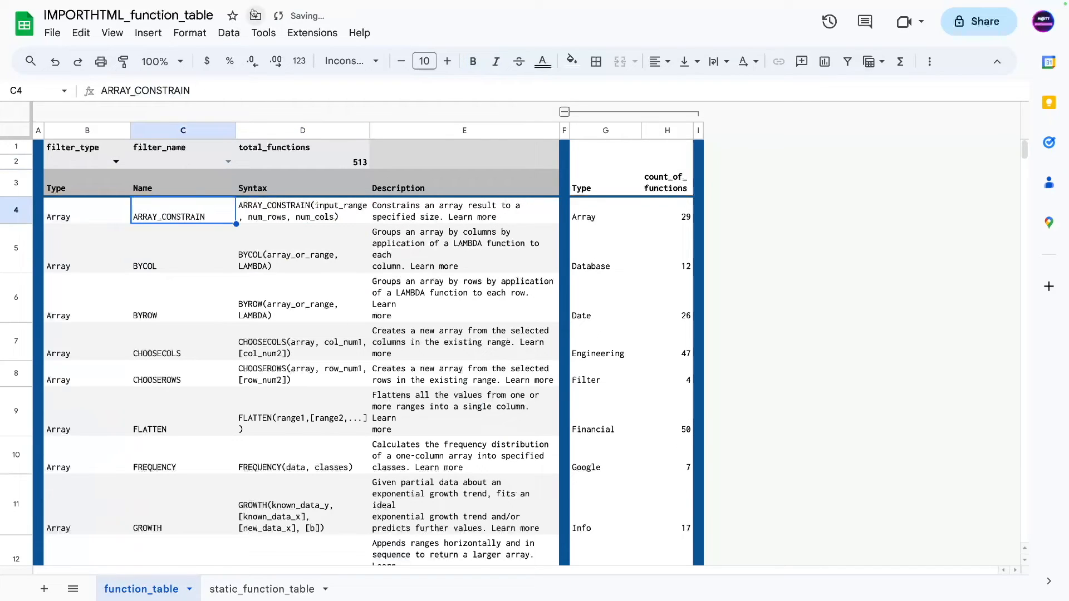
- Browse the built-in categories of insertable functions, such as Math and Parser, for comparison with the table's types
click(148, 33)
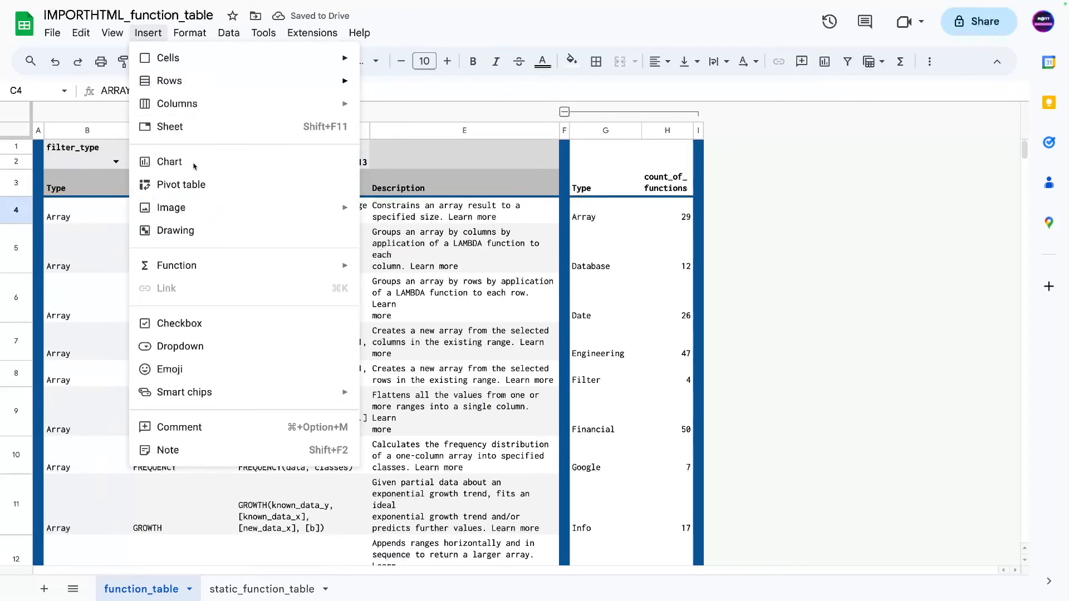
mouse_move(205, 207)
mouse_move(237, 273)
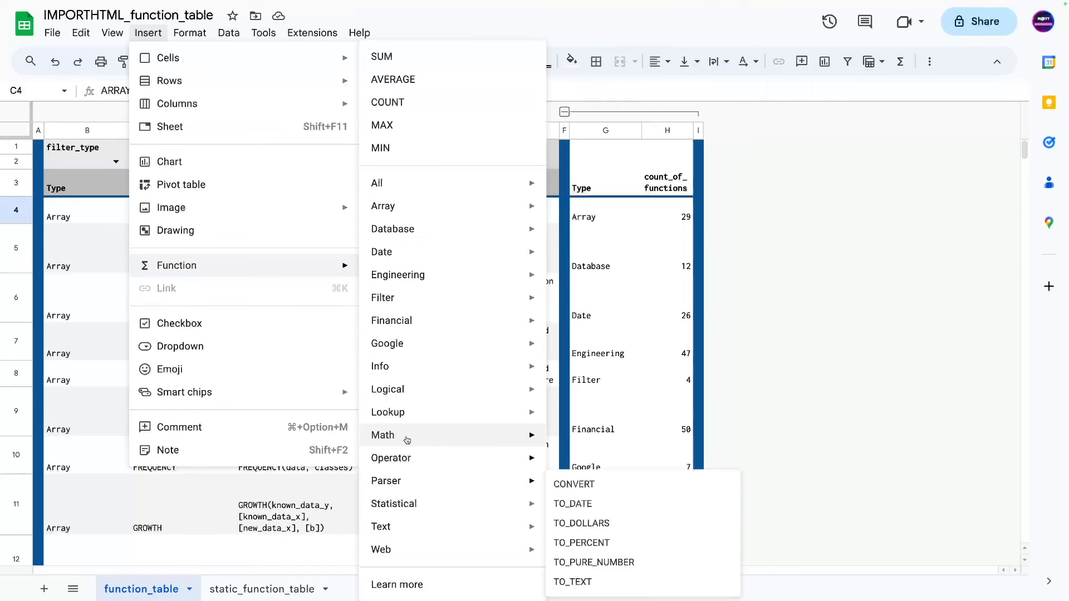
click(89, 314)
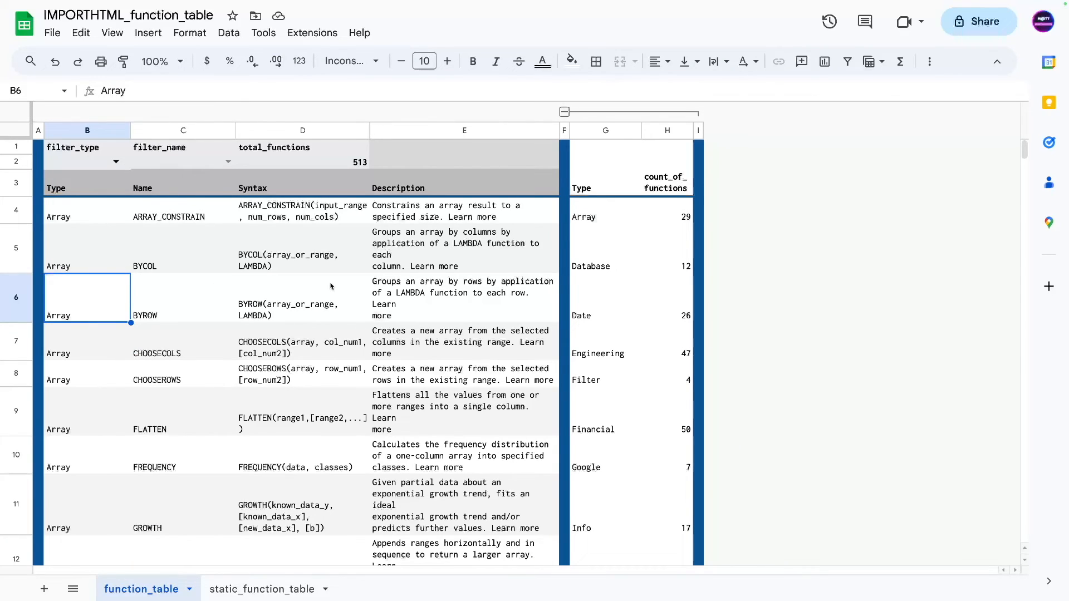
- Collapse the column group holding the Type and count_of_functions summary beside the function table
click(564, 113)
click(315, 245)
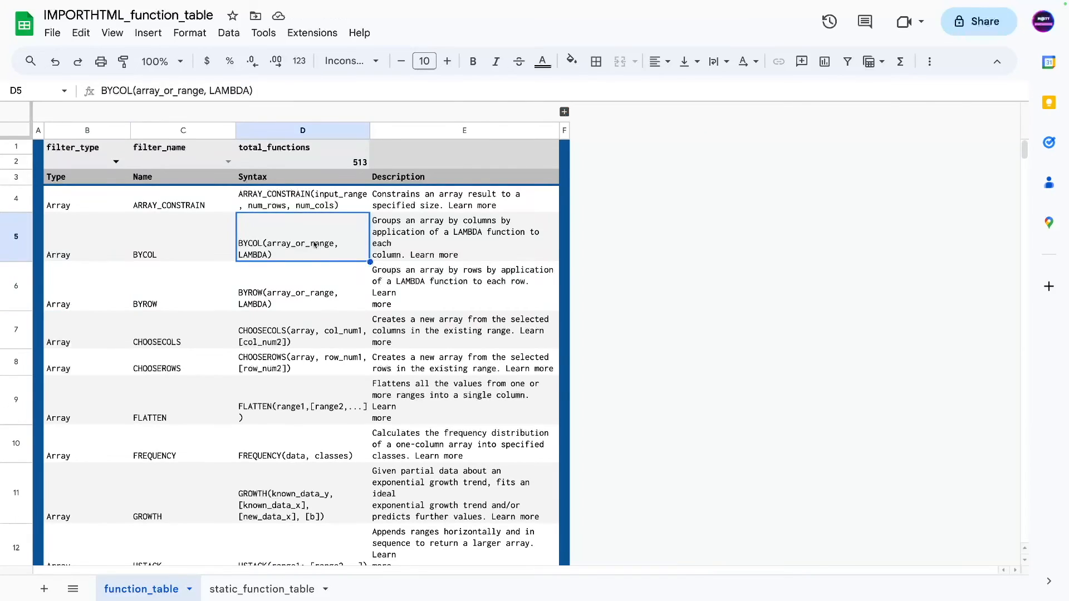
- Examine the full QUERY and IMPORTHTML formula in B3 in an enlarged formula bar, then shrink the bar to a single line
click(86, 181)
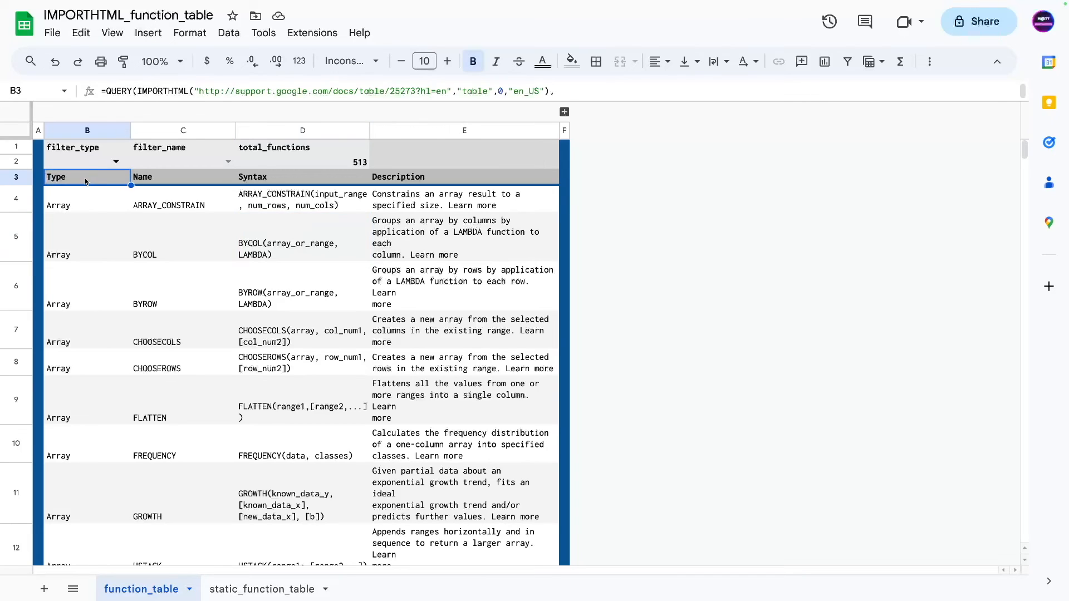
drag(183, 100, 202, 241)
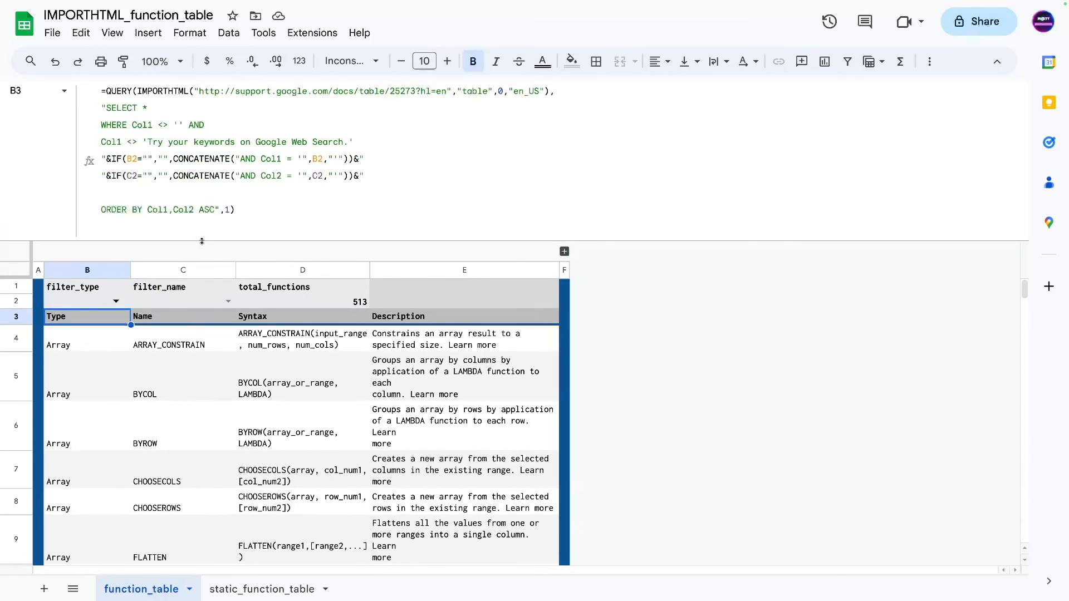
drag(189, 240, 169, 48)
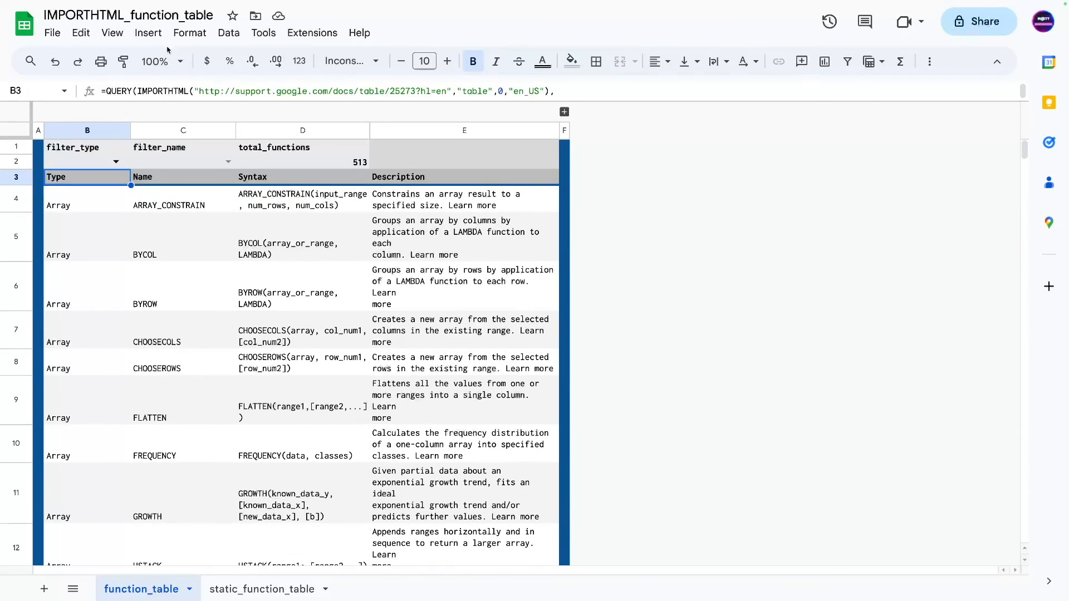
click(154, 235)
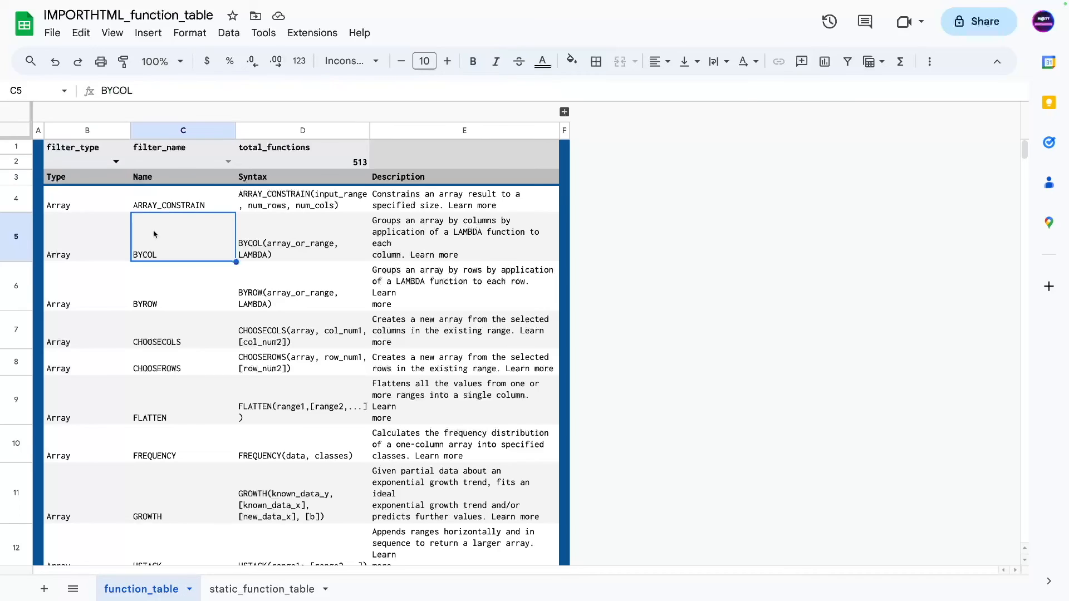